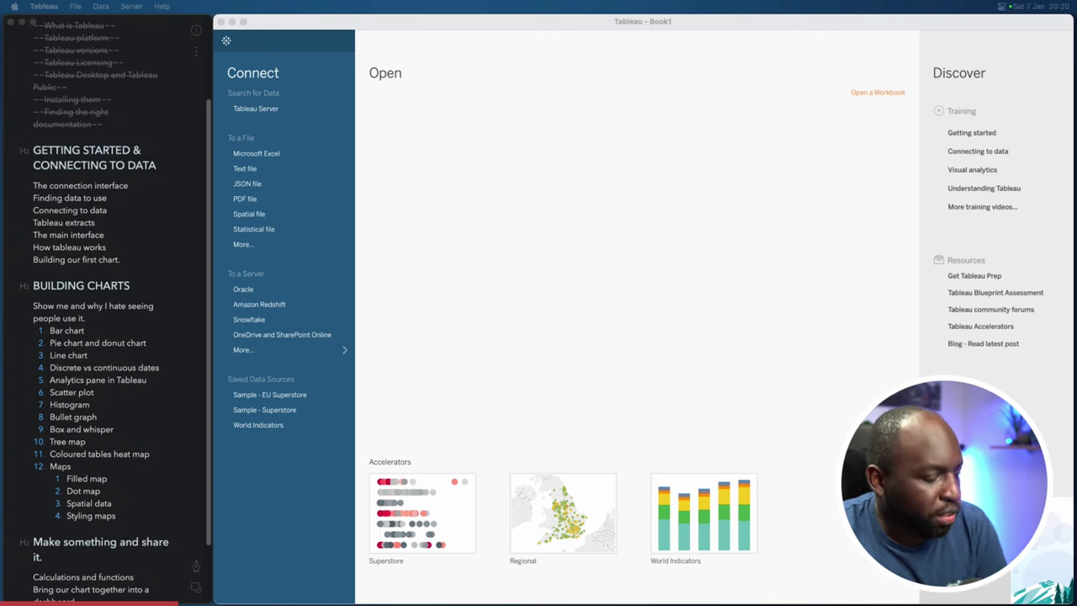
Step: Outline the full list of Connect options with a blue rectangle annotation and clear it
key("ctrl+alt+a")
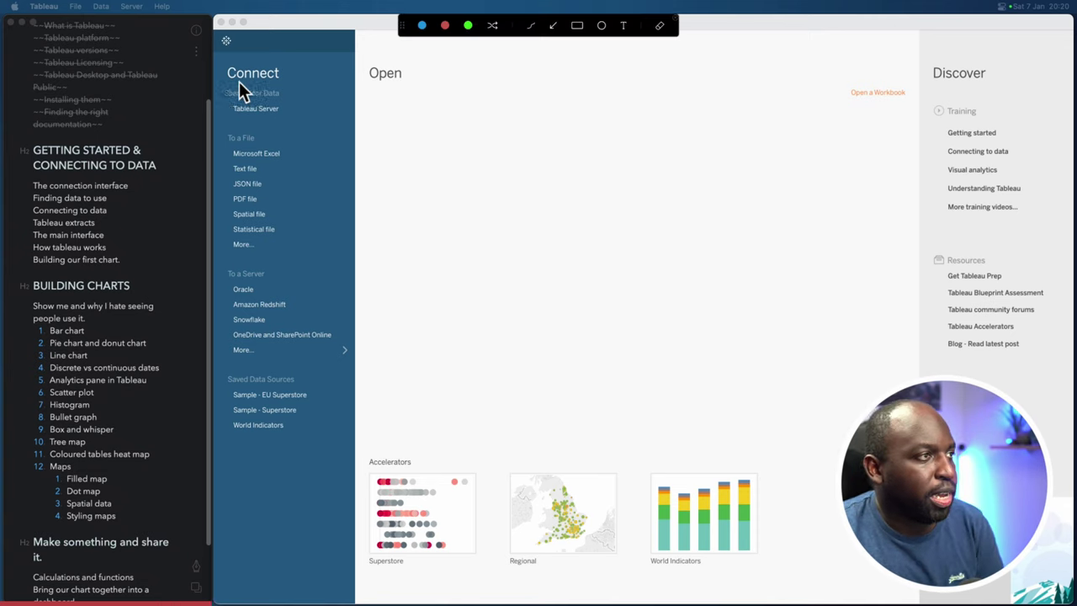
mouse_move(220, 62)
left_mouse_down()
mouse_move(336, 456)
mouse_move(351, 455)
left_mouse_up()
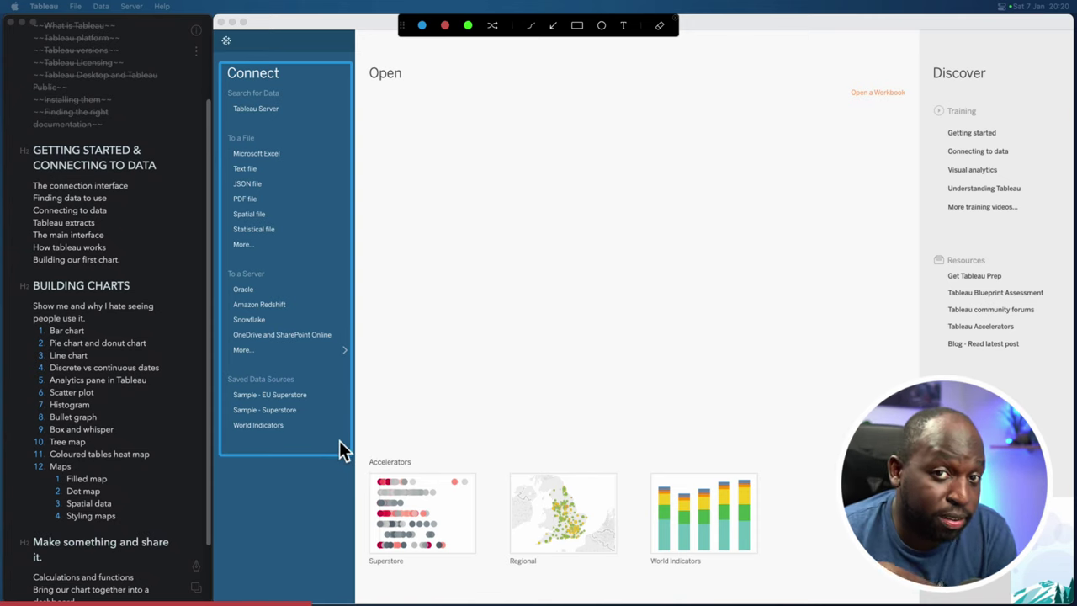
key("Escape")
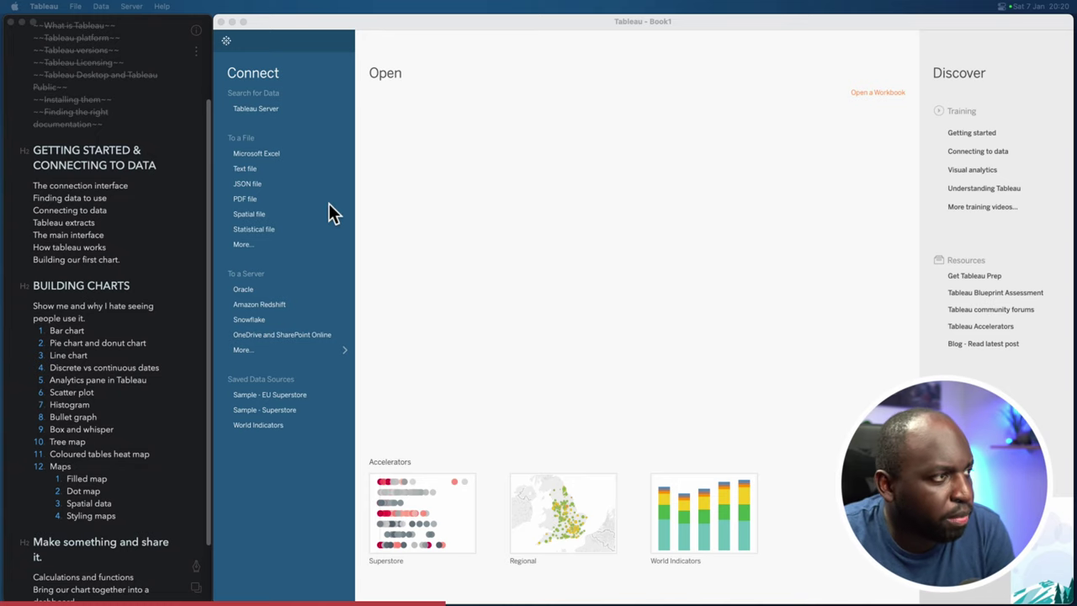
Step: Examine which file formats the text file connection accepts, and leave without connecting to a file
left_click(243, 168)
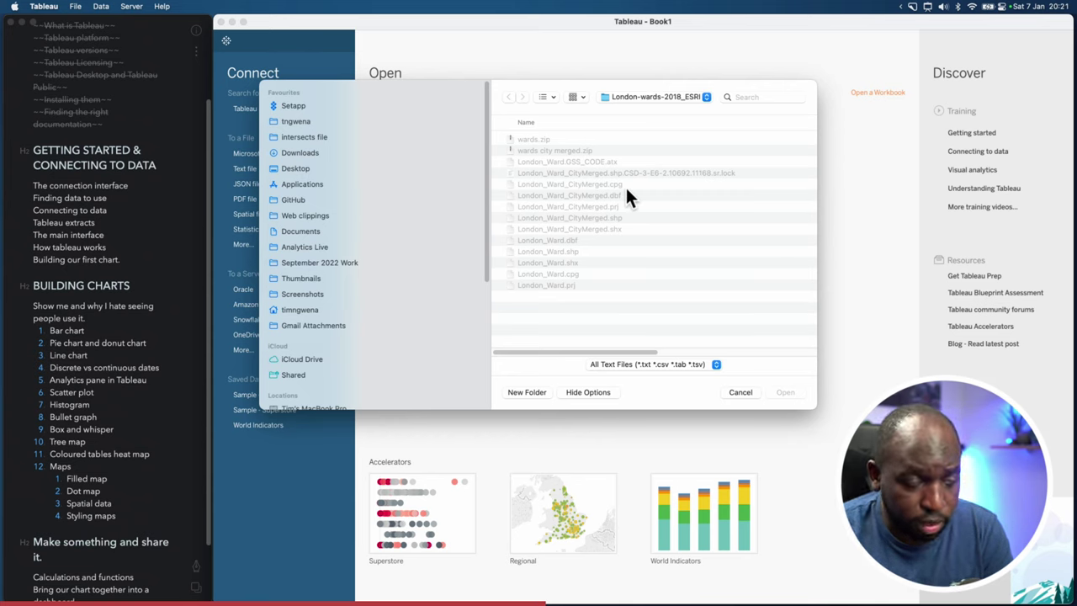
left_click(717, 363)
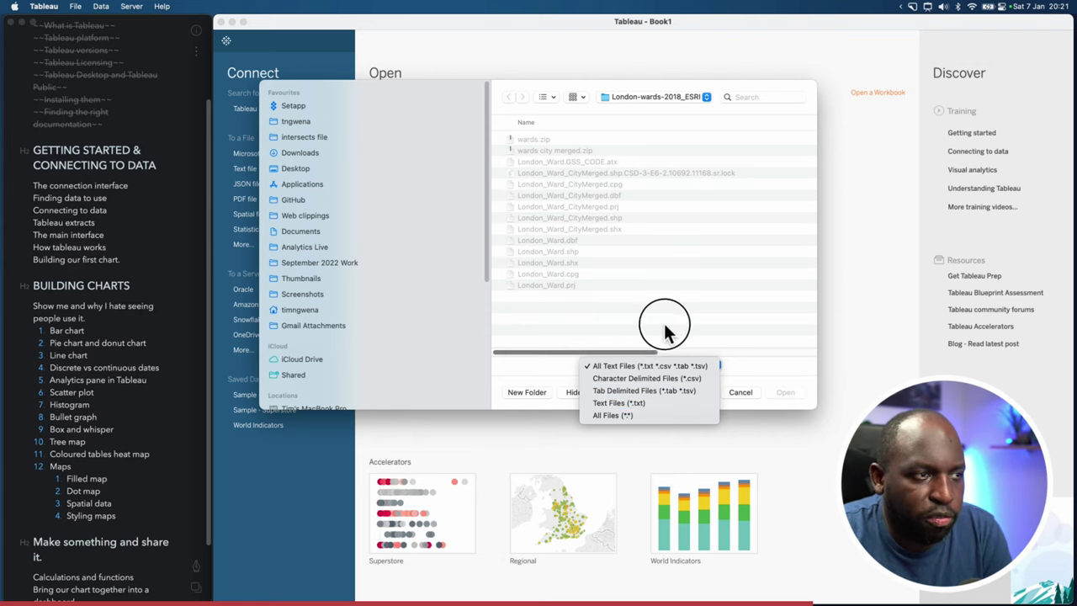
left_click(554, 197)
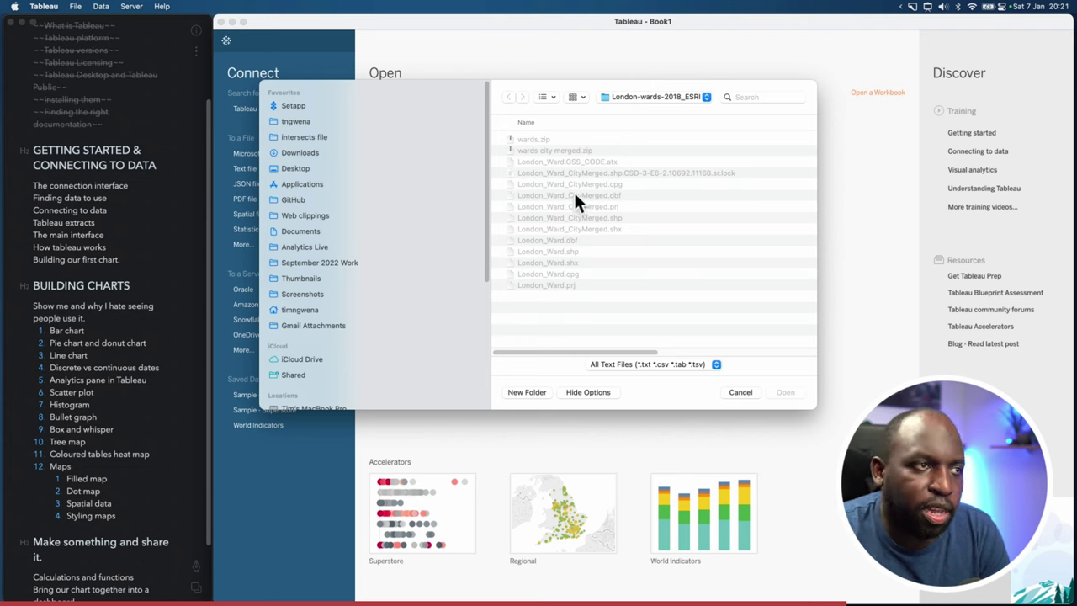
left_click(712, 363)
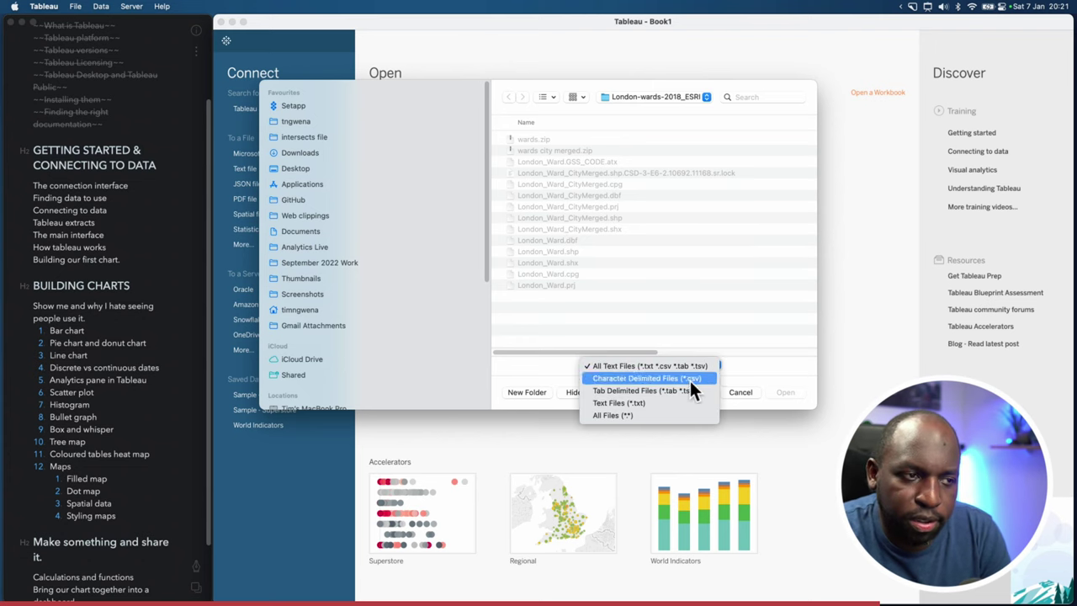
left_click(736, 333)
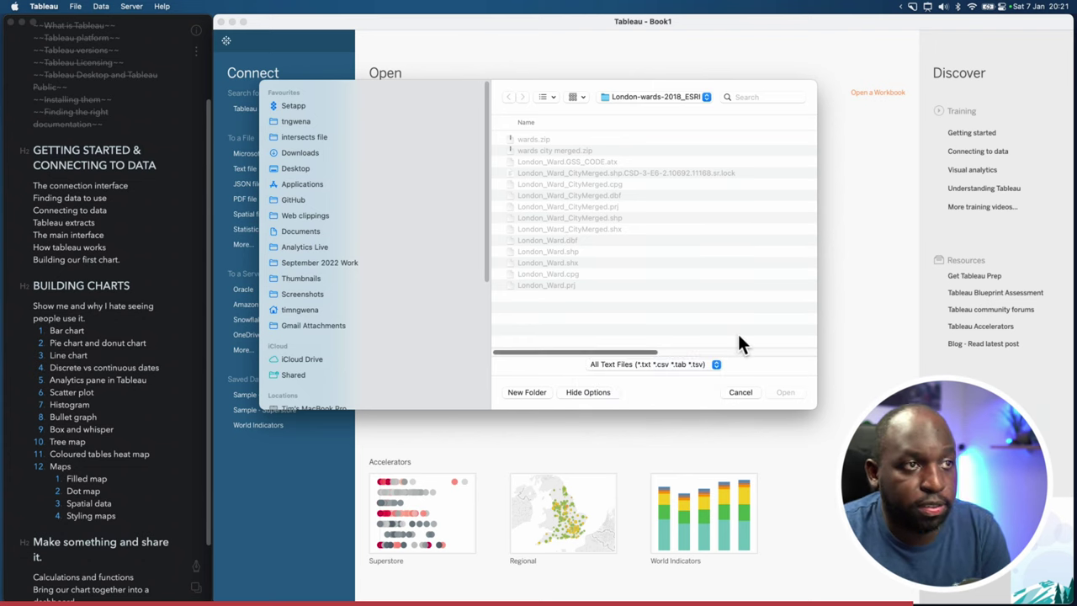
left_click(744, 392)
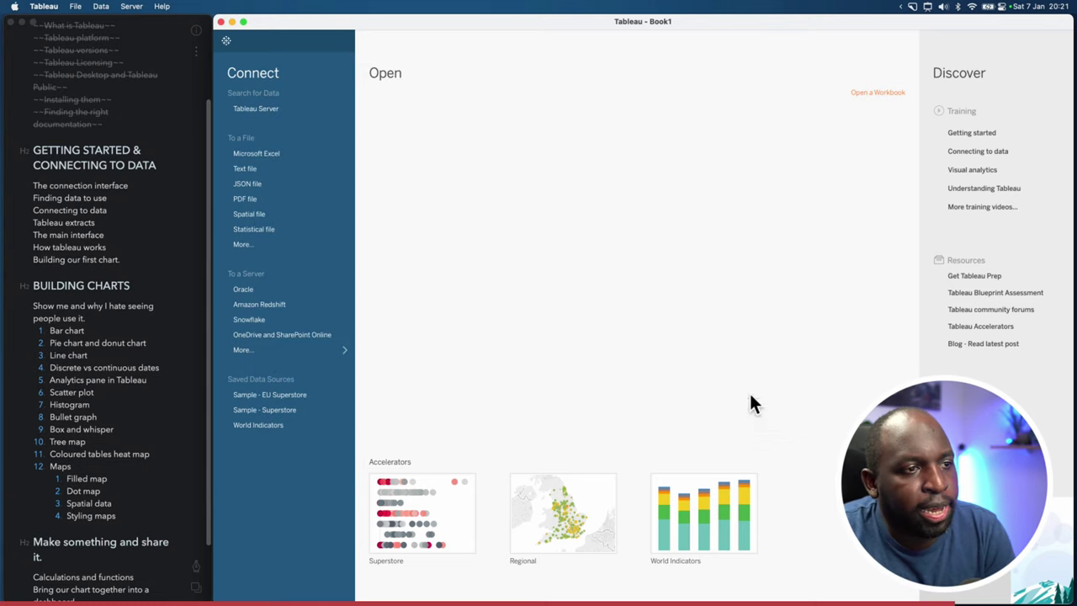
left_click(262, 170)
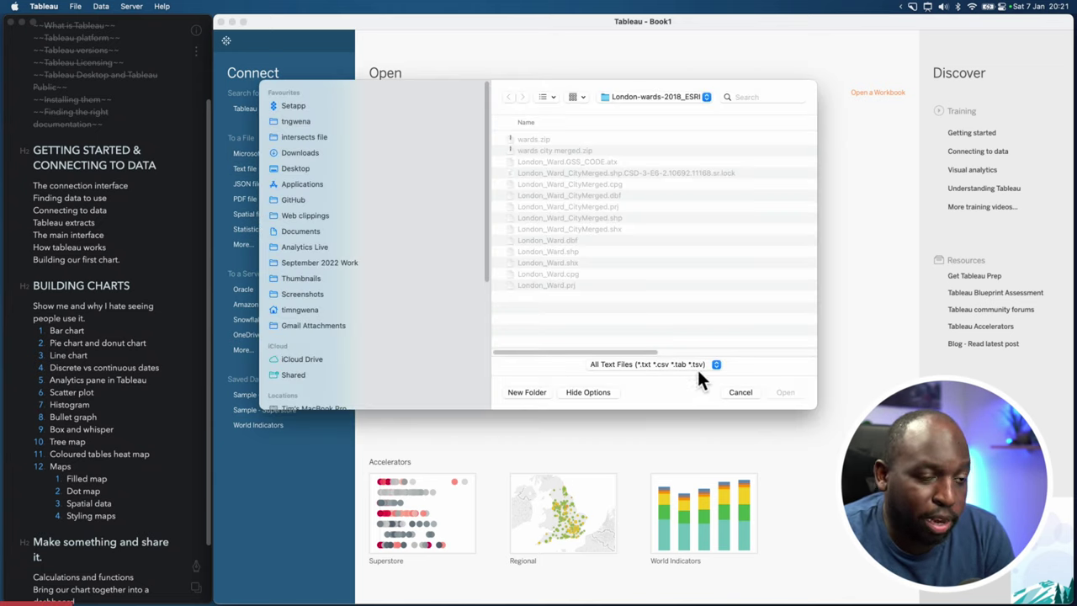
left_click(709, 367)
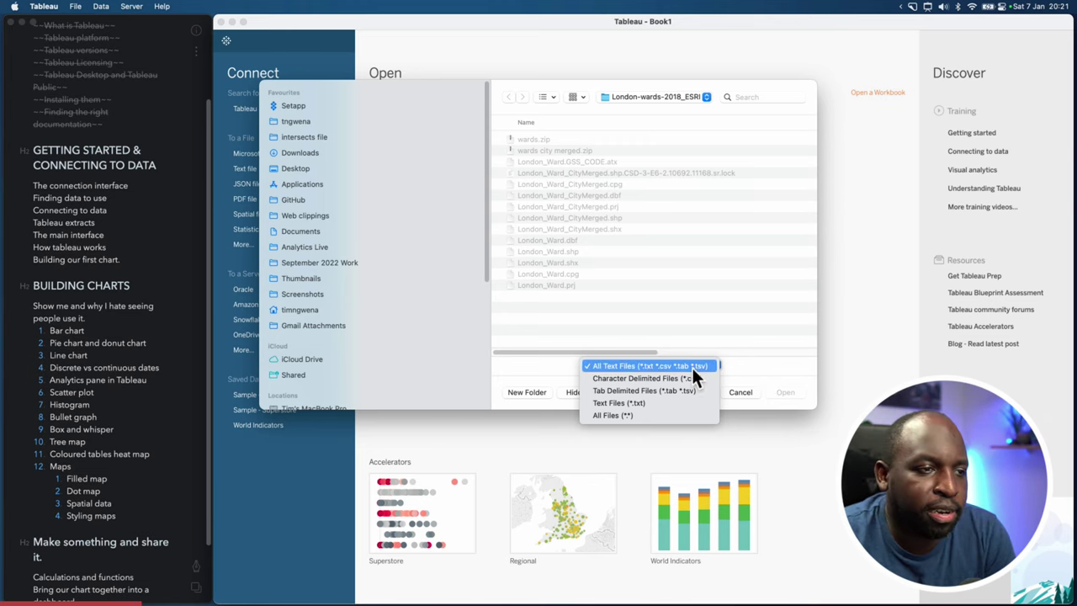
left_click(740, 394)
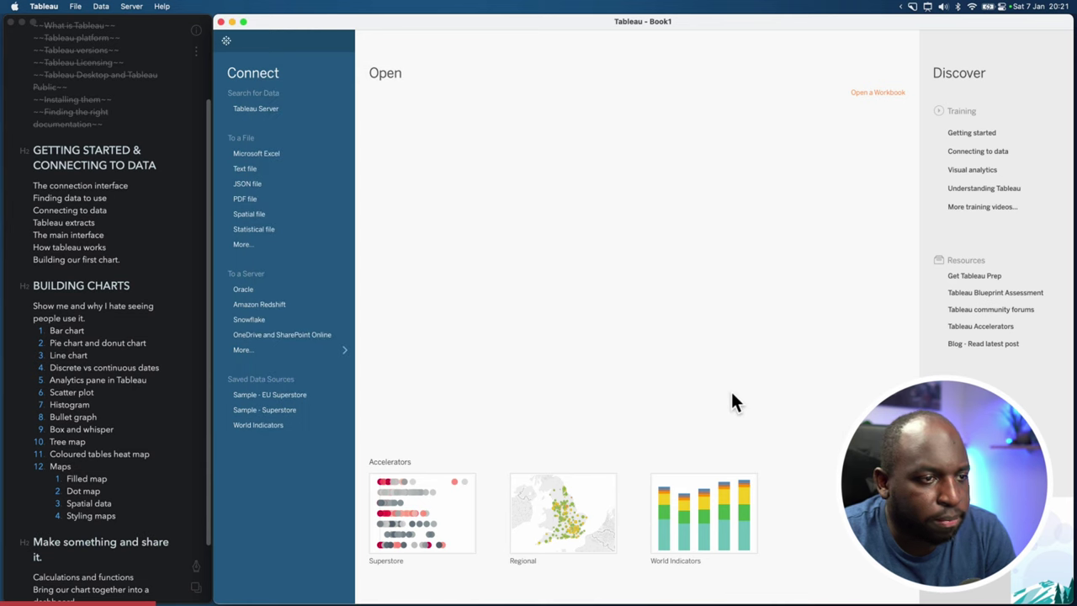
Step: Examine the file formats offered for a JSON file connection, marking the format filter with temporary annotations, and leave without connecting
left_click(254, 183)
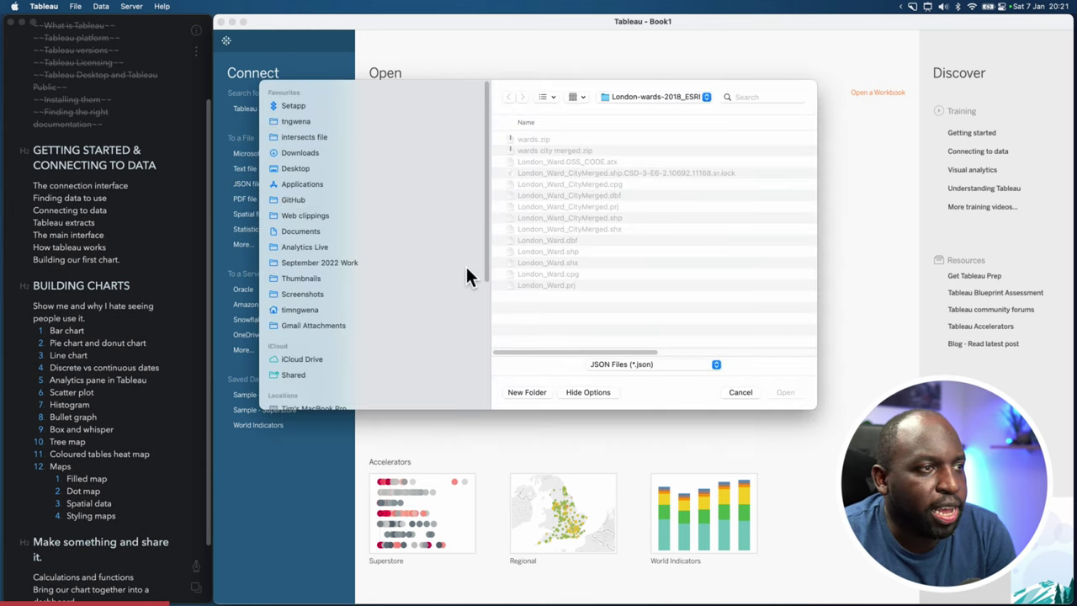
left_click(713, 360)
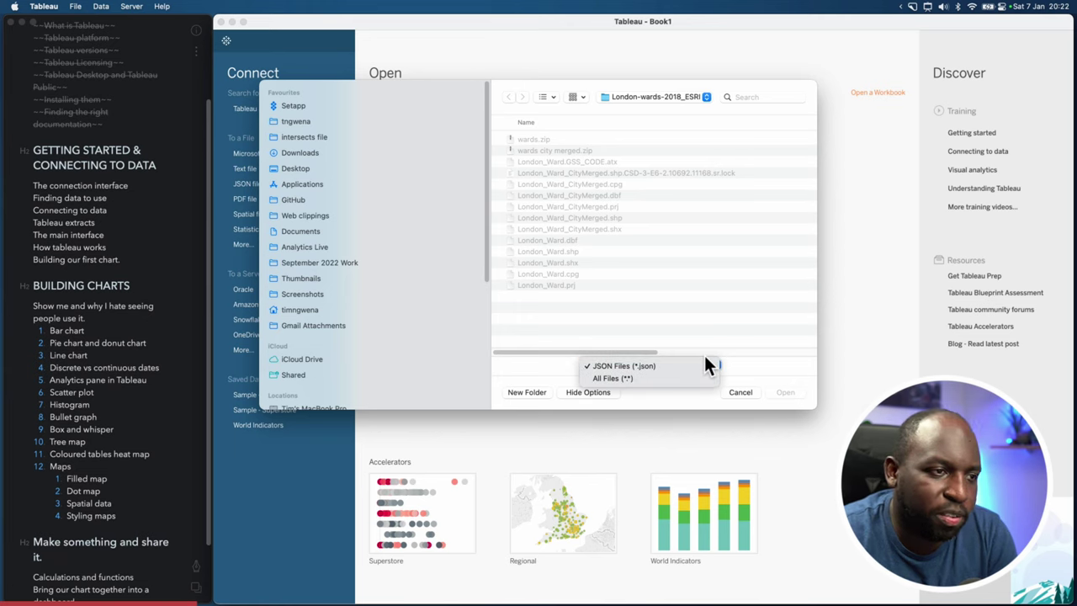
left_click(697, 363)
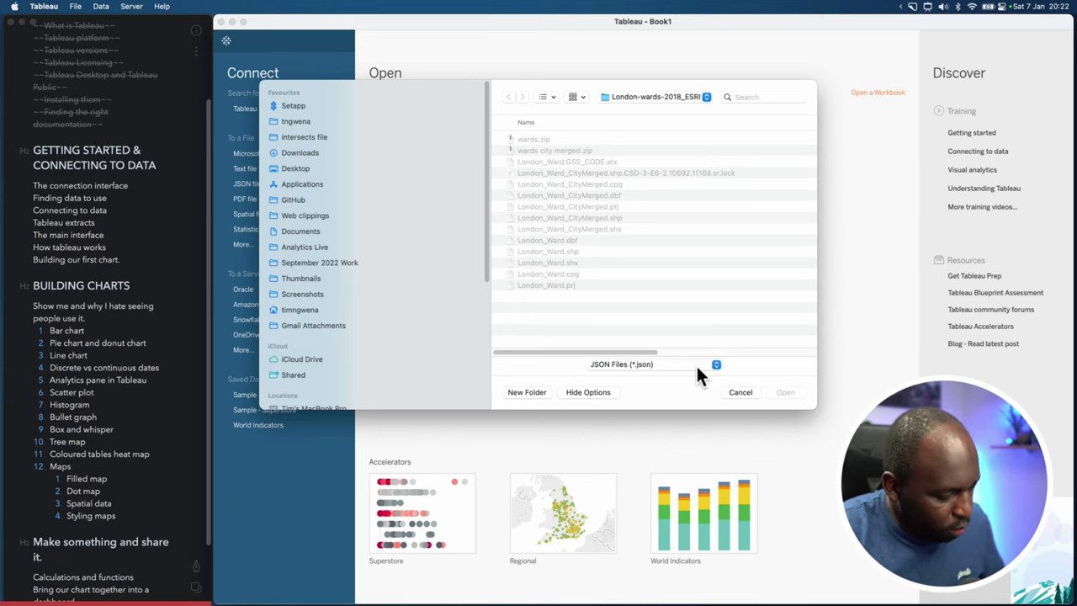
key("ctrl+shift+a")
mouse_move(696, 287)
left_mouse_down()
mouse_move(611, 375)
mouse_move(581, 375)
left_mouse_up()
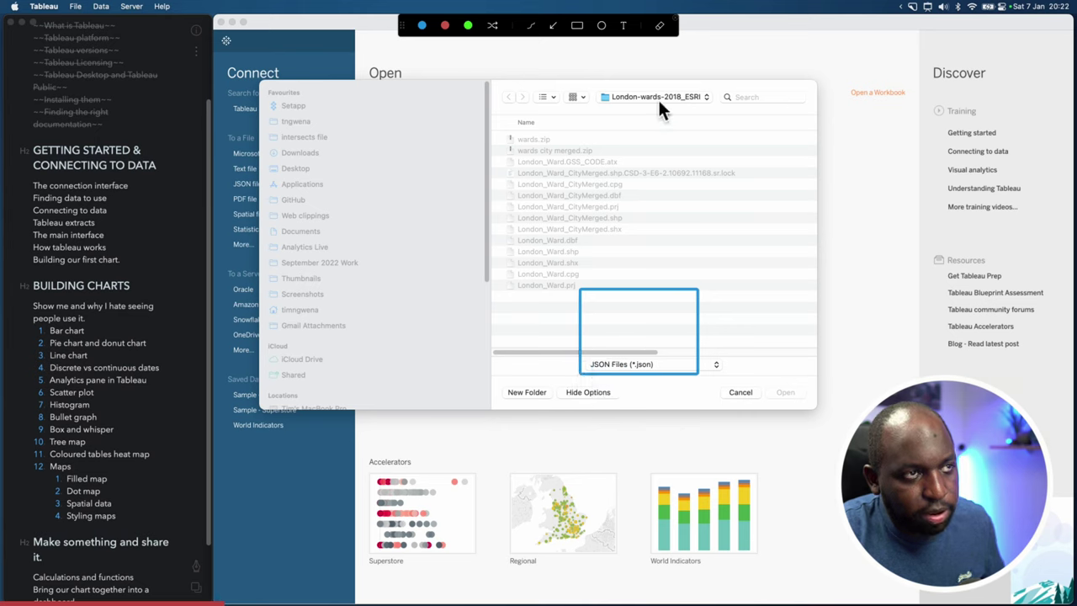
left_click(551, 26)
left_click_drag(645, 277, 629, 352)
key("Escape")
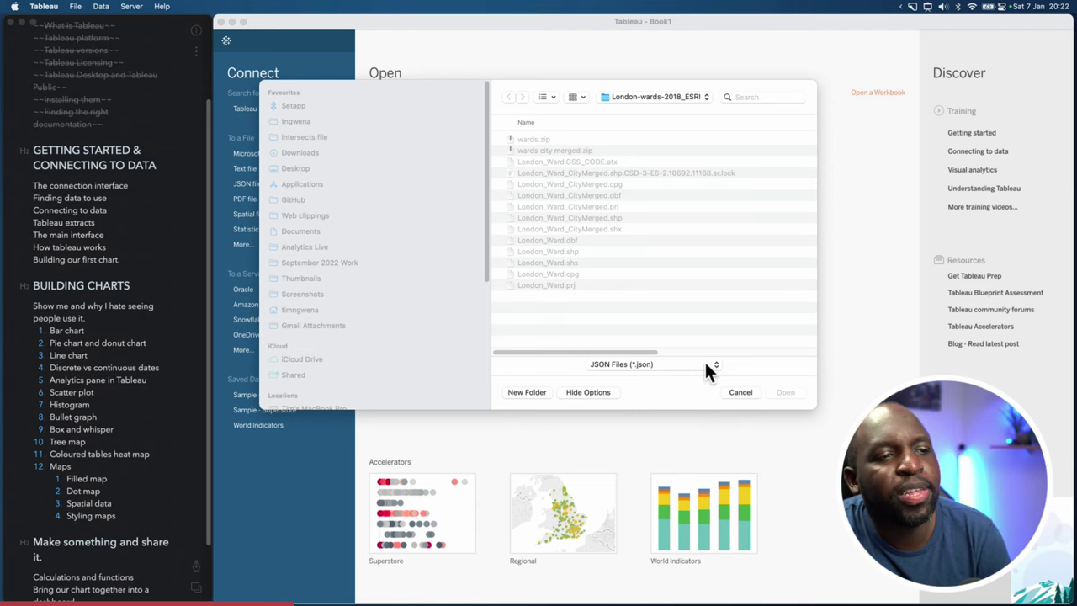
left_click(707, 367)
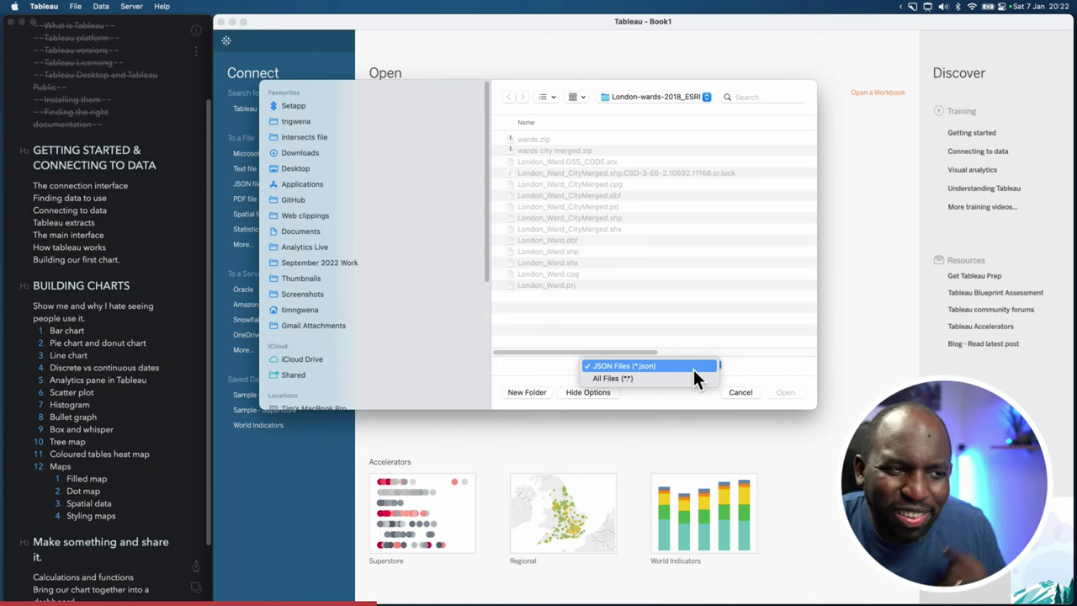
left_click(693, 365)
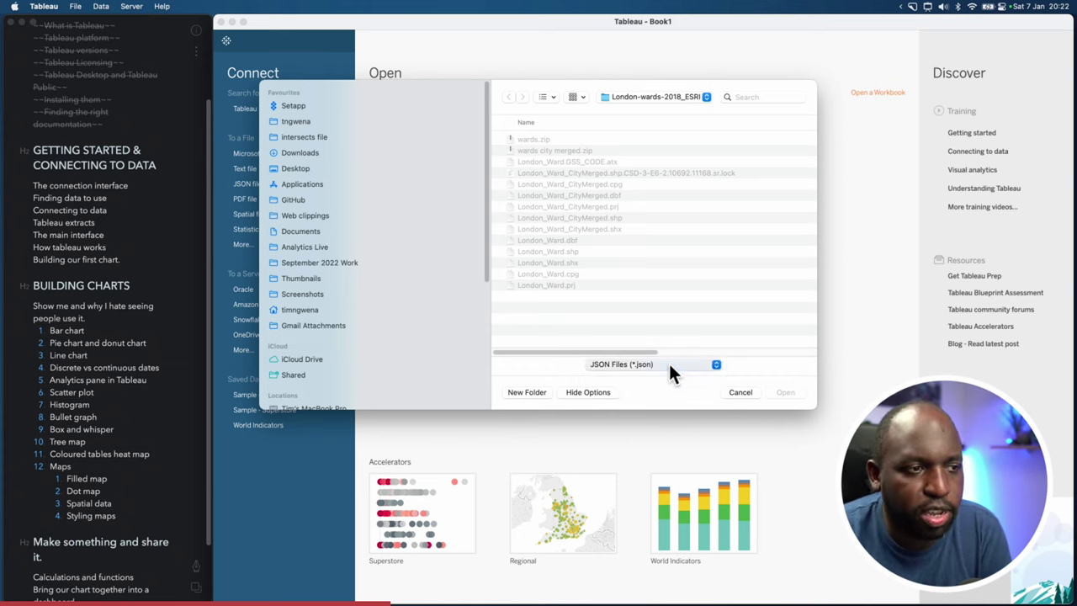
left_click(741, 392)
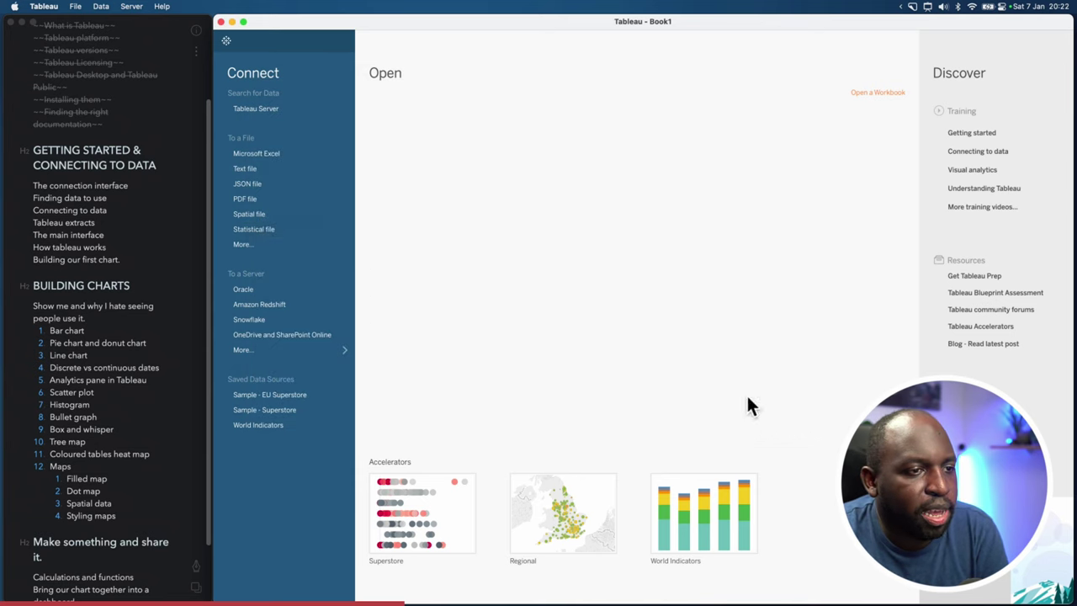
Step: View the file picker for a PDF file connection and cancel it
left_click(254, 200)
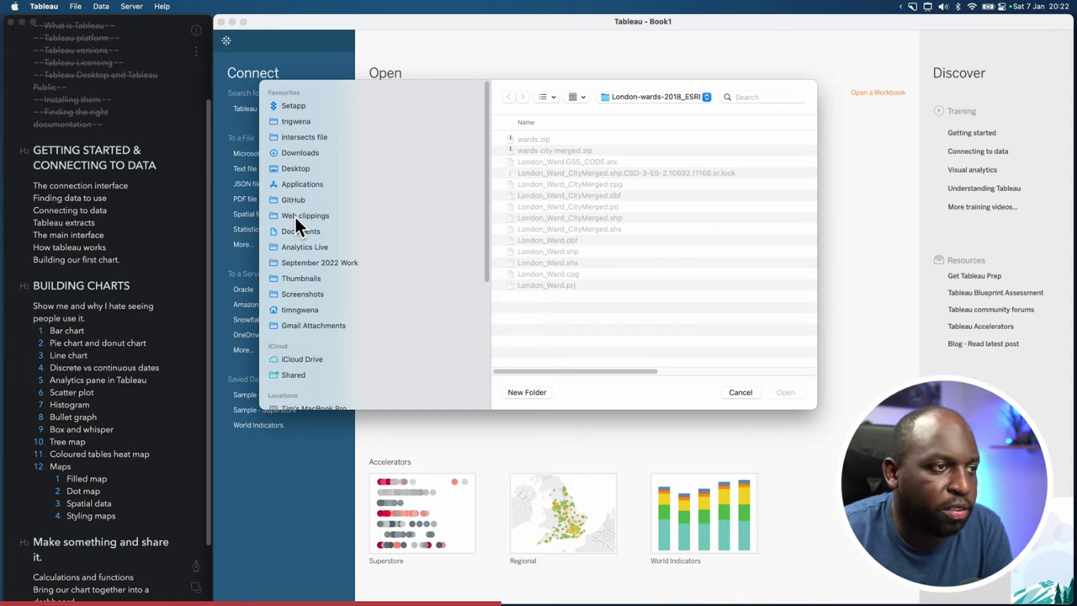
left_click(740, 393)
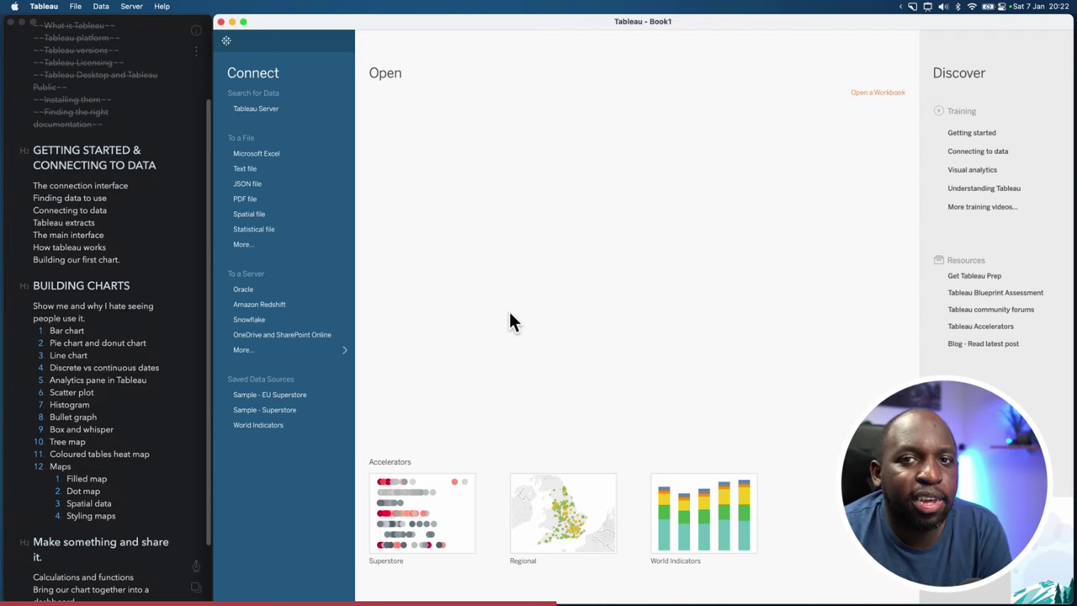
Step: Start a spatial file connection and examine the supported spatial formats, keeping the general Spatial Files filter
left_click(282, 215)
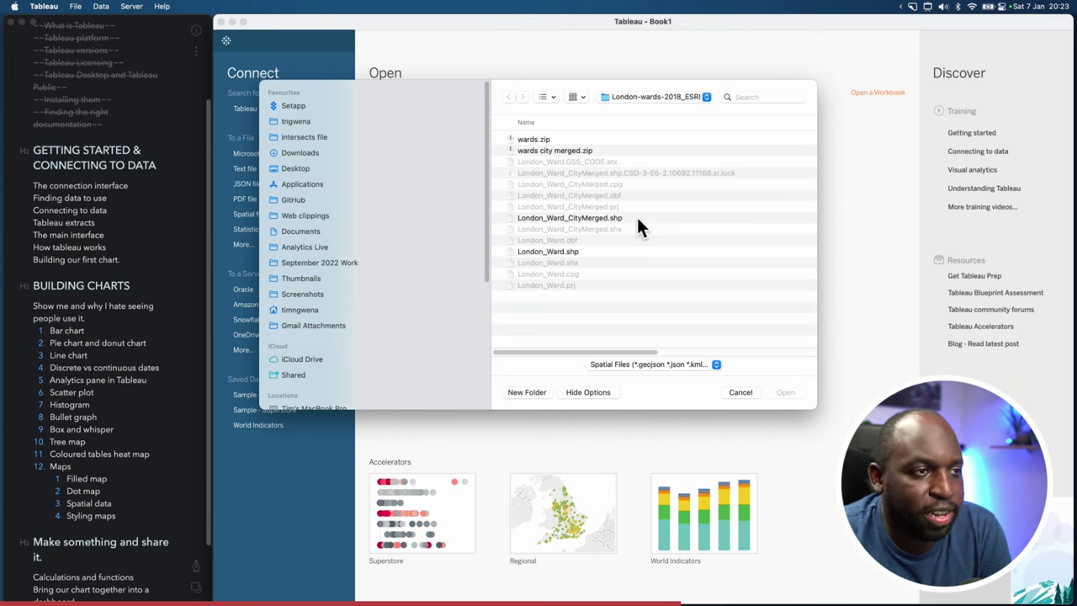
left_click(714, 363)
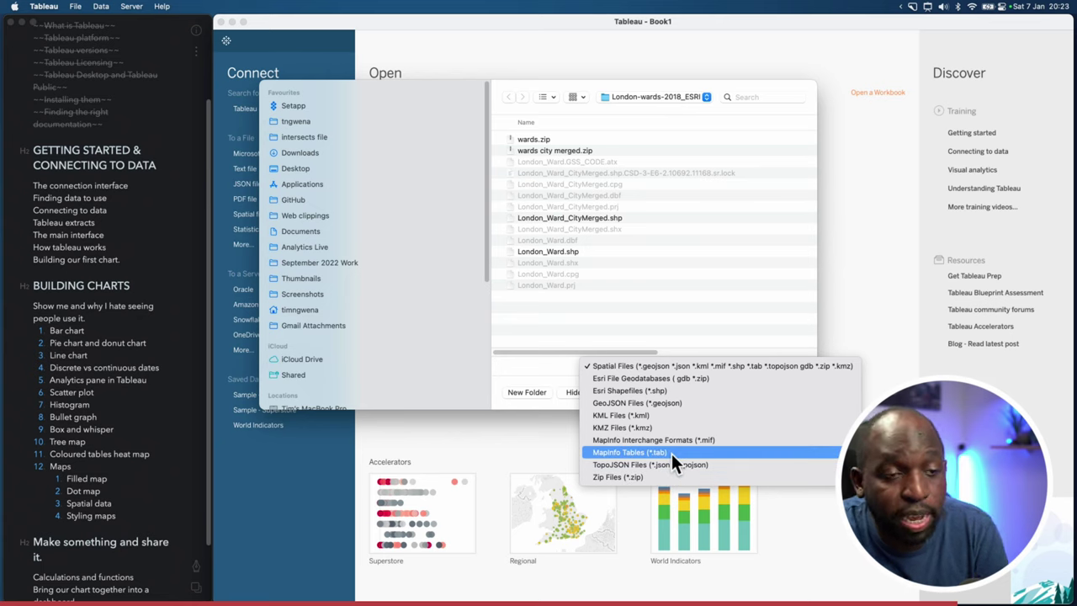
left_click(670, 365)
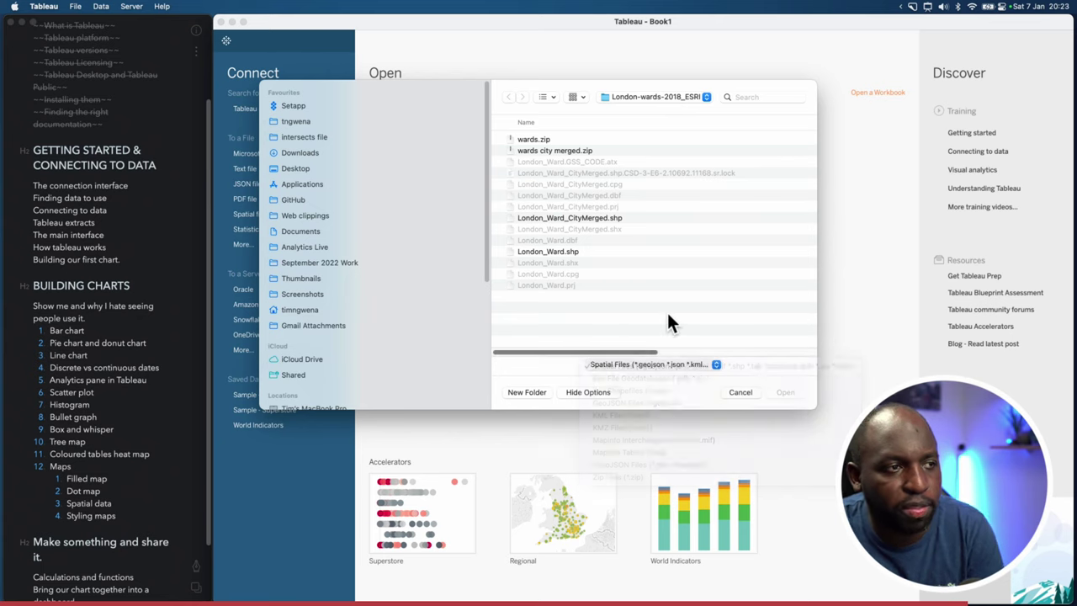
Step: Point out the London_Ward_CityMerged.shp and London_Ward.shp shapefiles by selecting them alternately, and cancel the spatial file connection
left_click(577, 218)
left_click(564, 252)
left_click(621, 220)
left_click(616, 296)
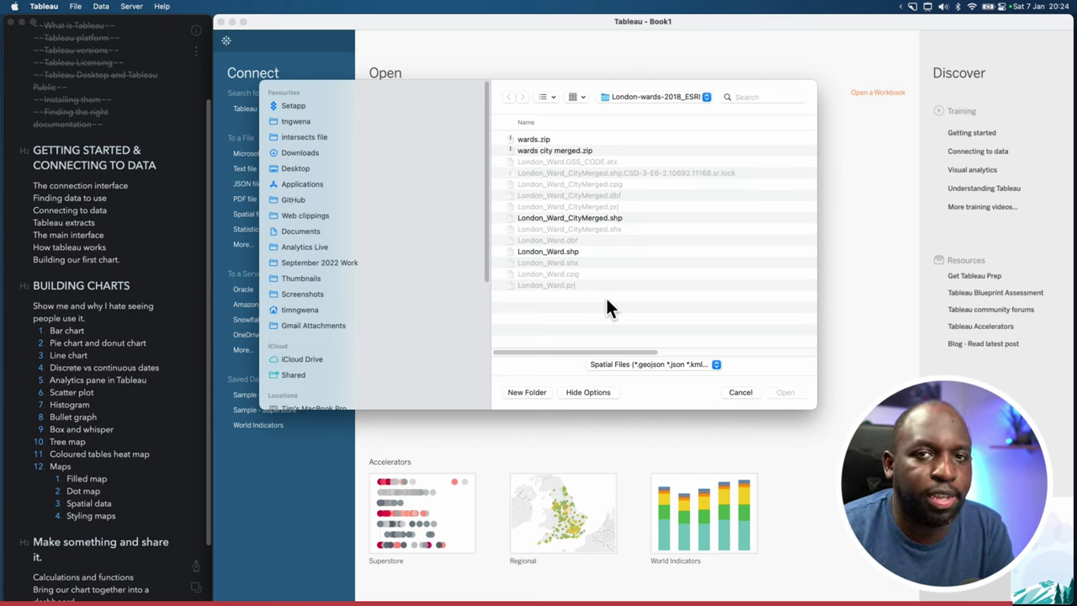
left_click(586, 219)
left_click(572, 251)
left_click(576, 221)
left_click(568, 250)
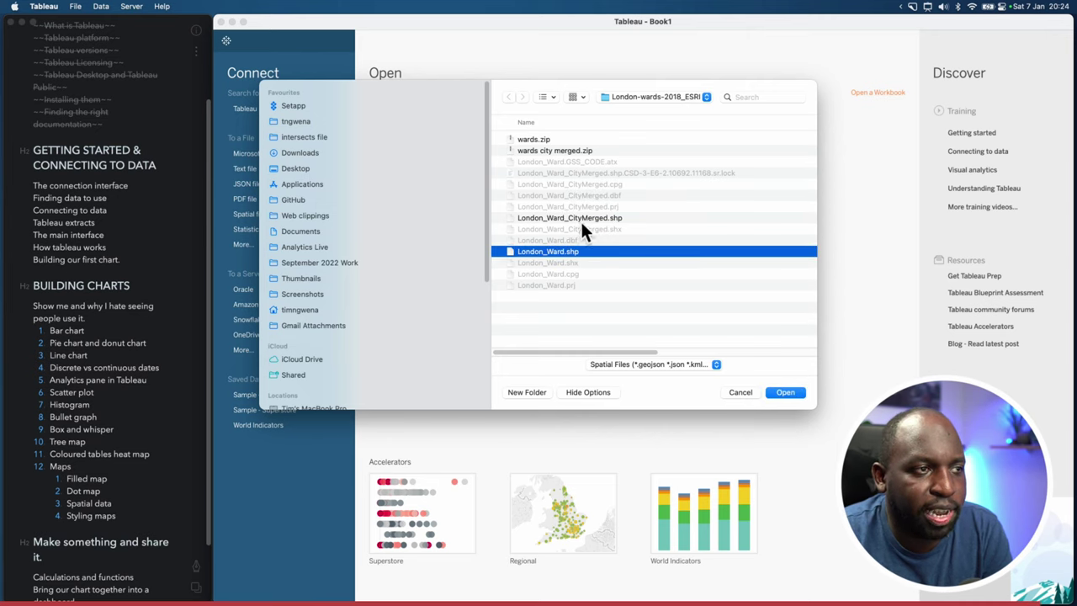
left_click(580, 219)
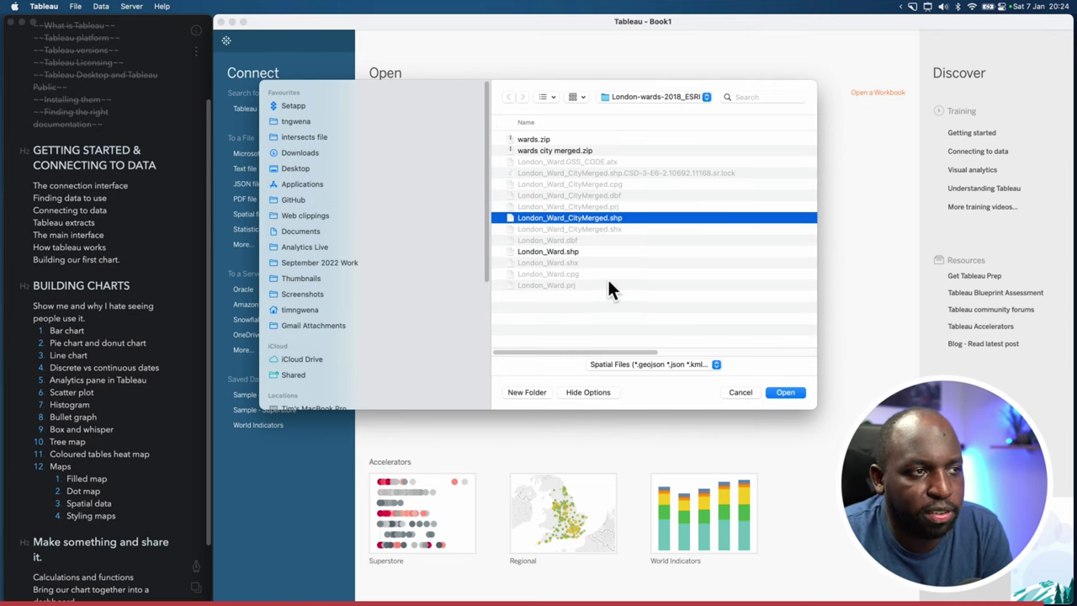
left_click(747, 393)
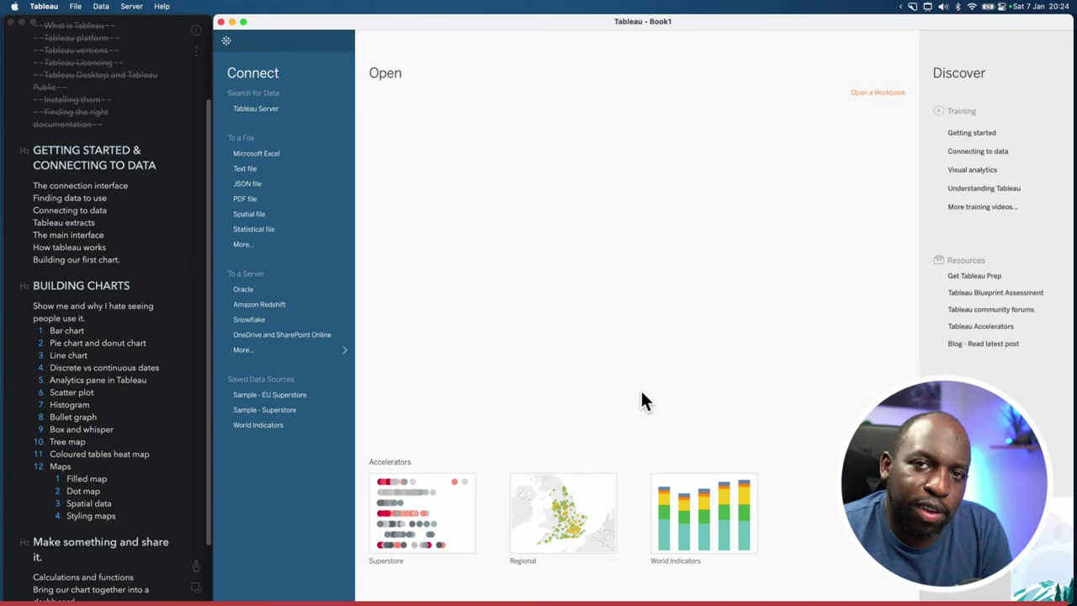
Step: Switch to Chrome and open Kaggle's Datasets page in a new tab
key("ctrl+Up")
left_click(394, 199)
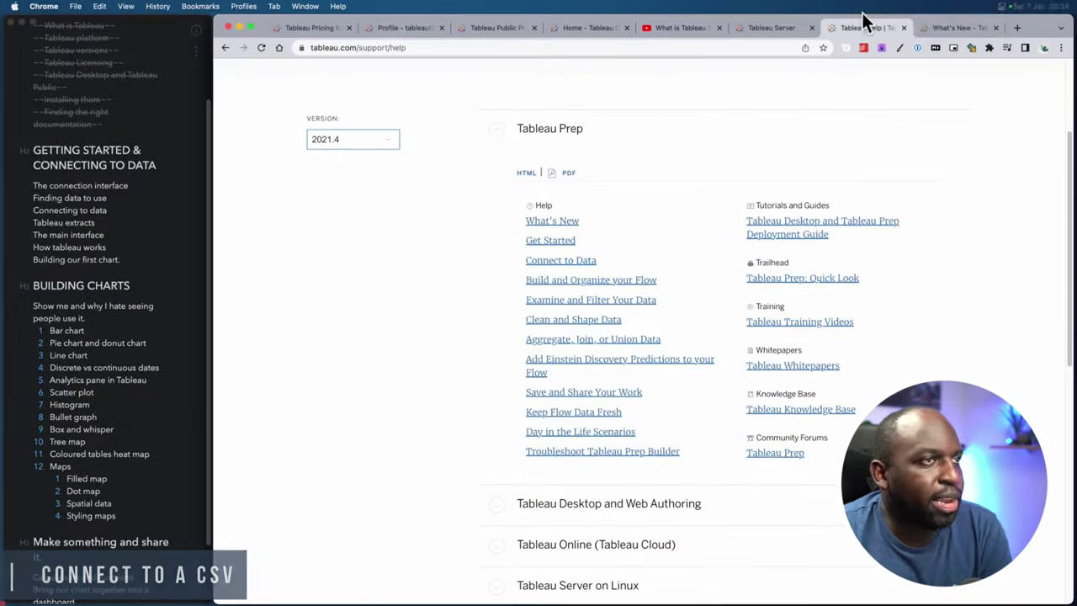
left_click(1017, 30)
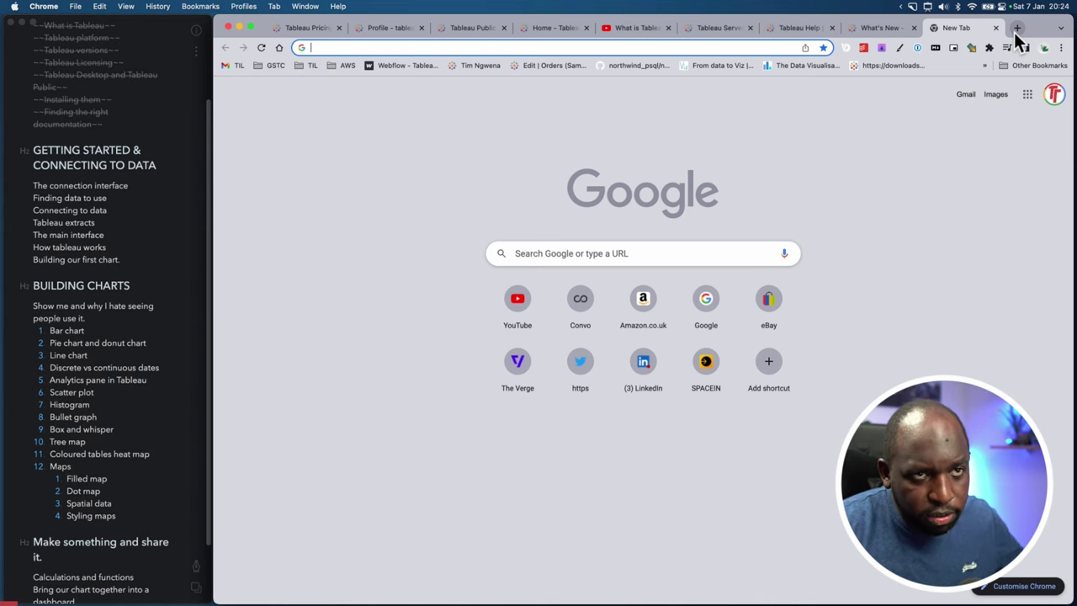
type("kaggle")
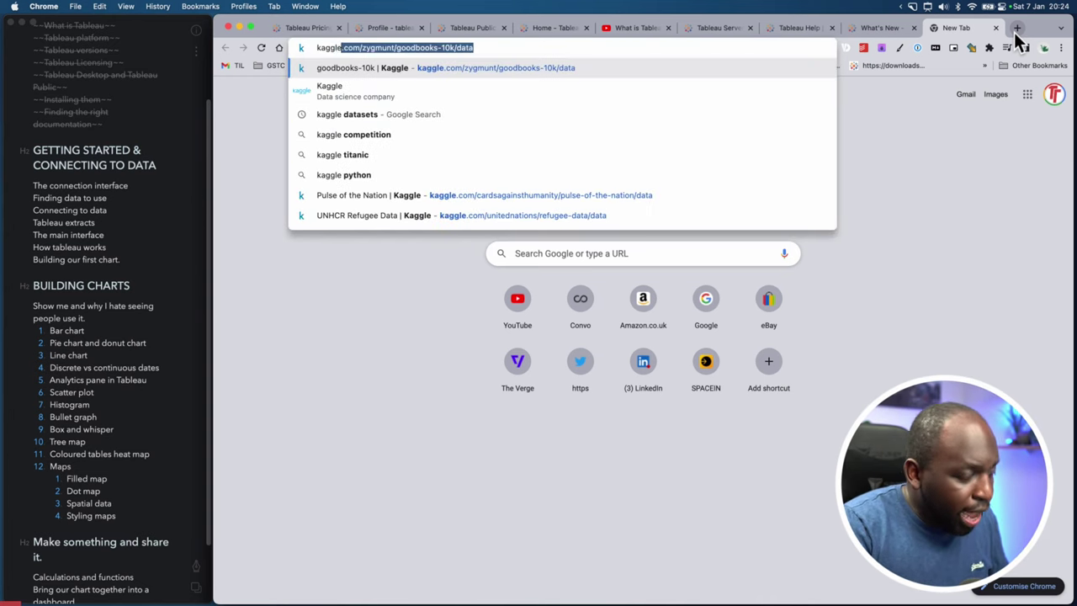
key("Return")
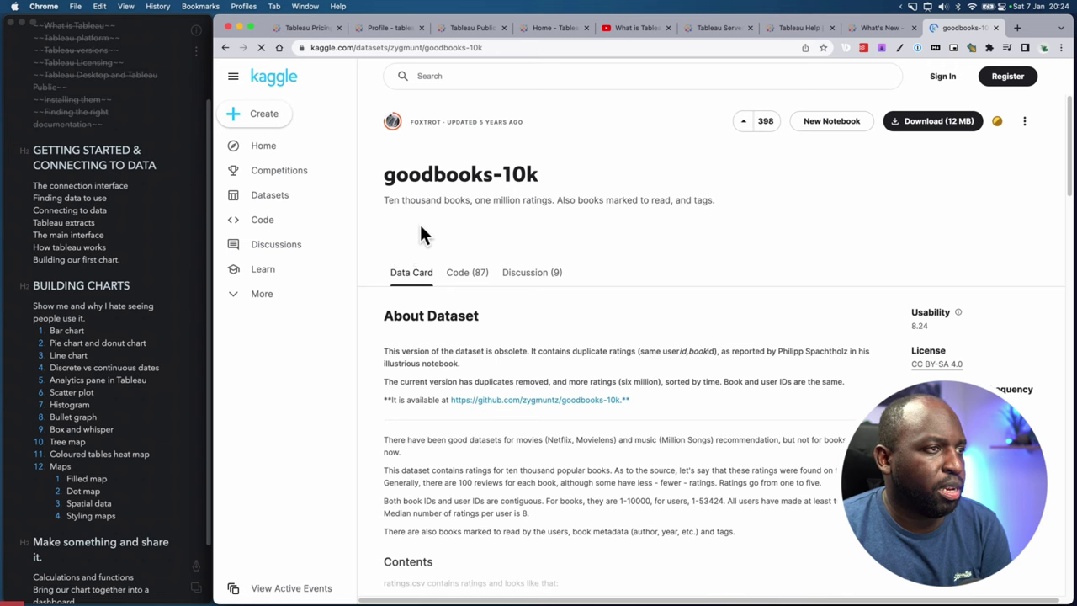
left_click(271, 83)
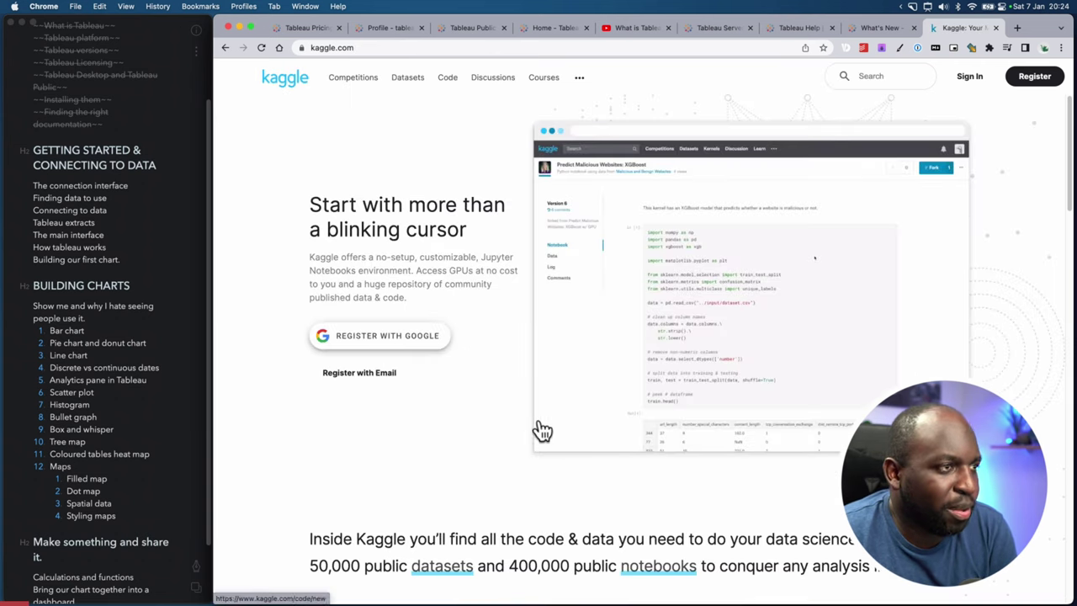
left_click(409, 76)
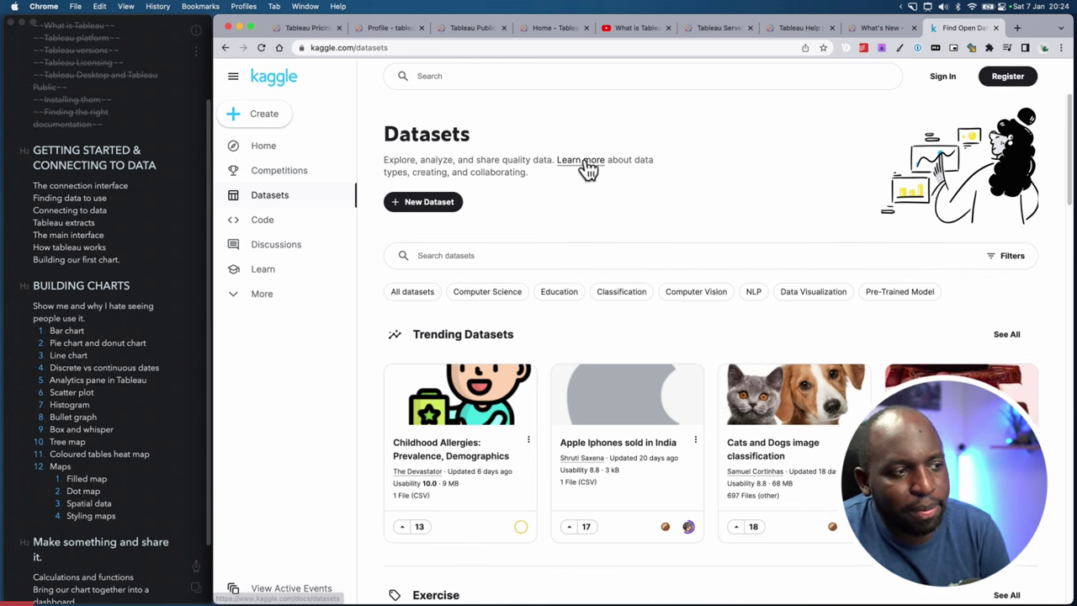
Step: Filter Kaggle's datasets by the CSV file type
scroll(583, 160, "down", 5)
scroll(588, 158, "up", 5)
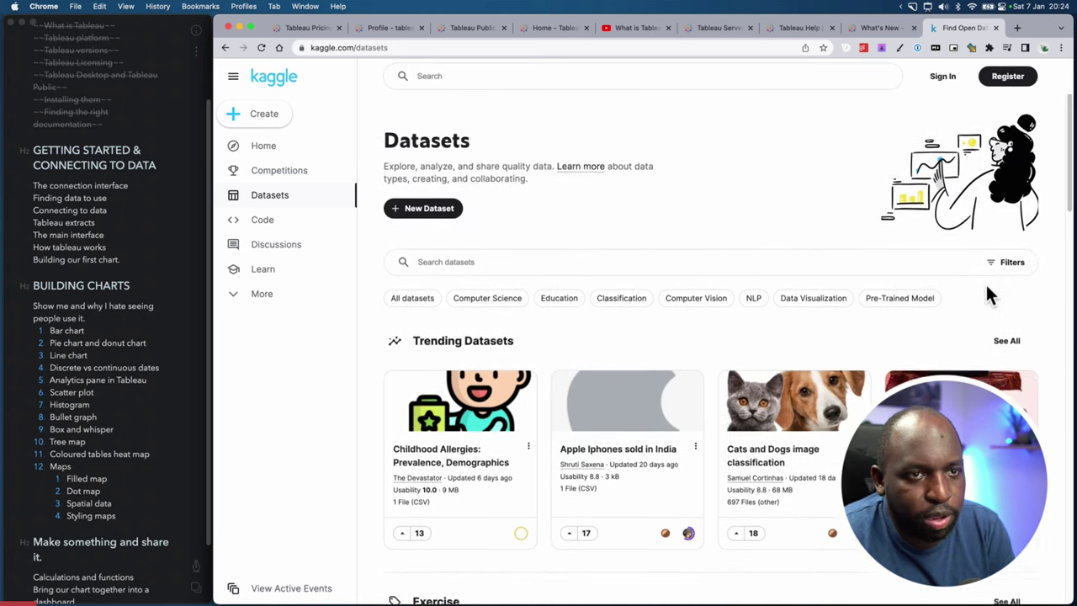
left_click(1009, 257)
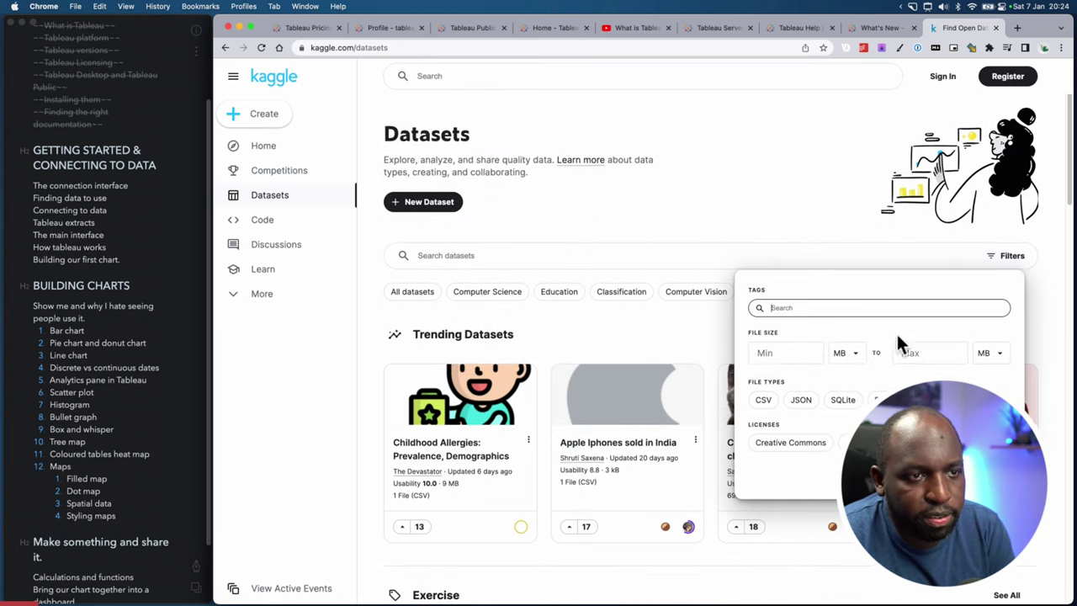
left_click(763, 401)
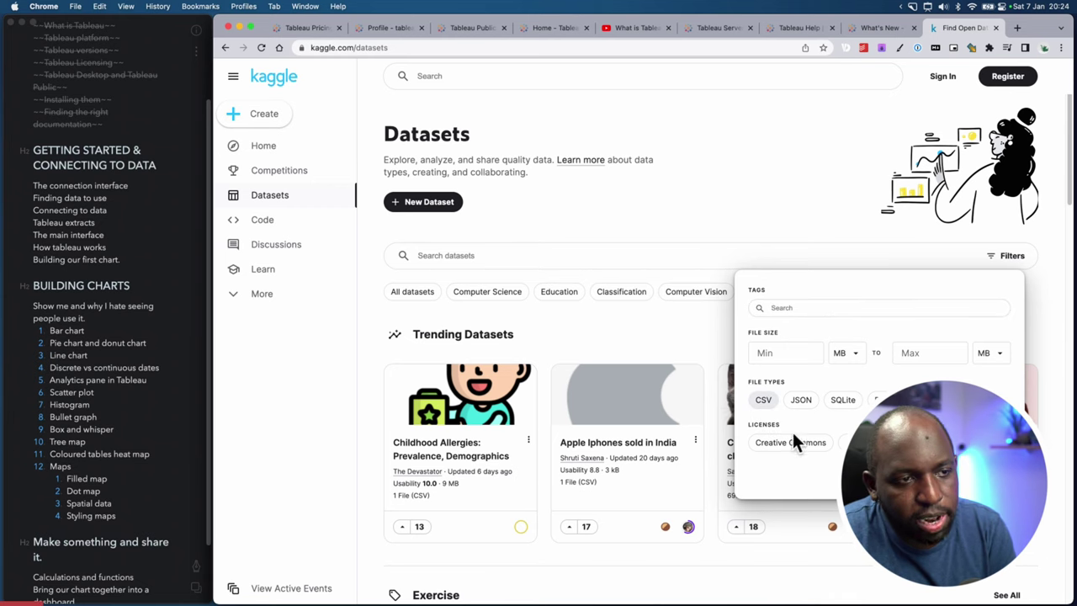
left_click(264, 433)
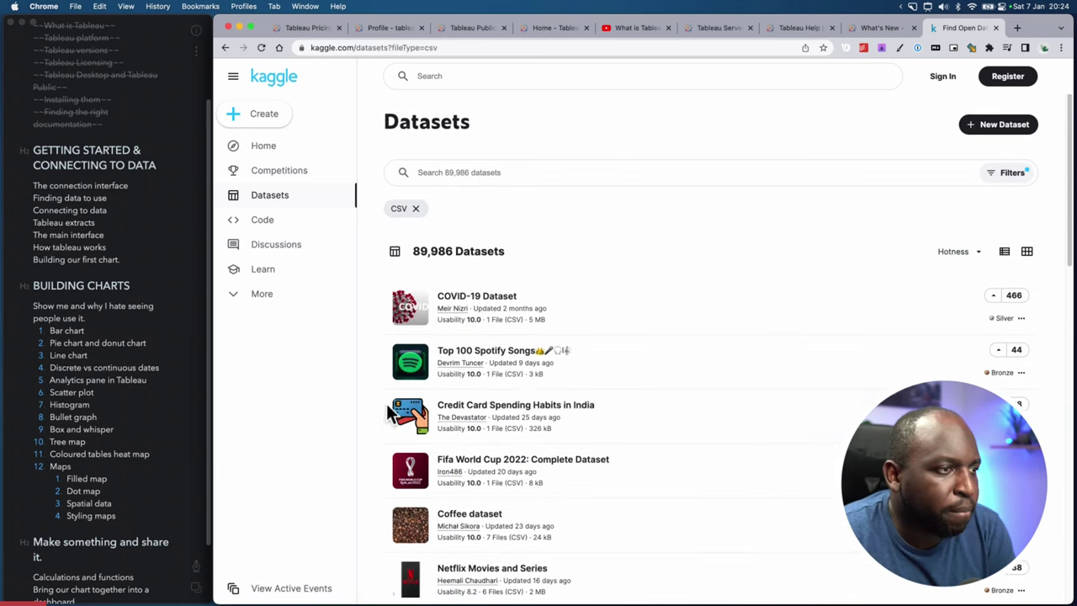
Step: Open the Top 100 Spotify Songs dataset and examine its file description and column preview
left_click(501, 352)
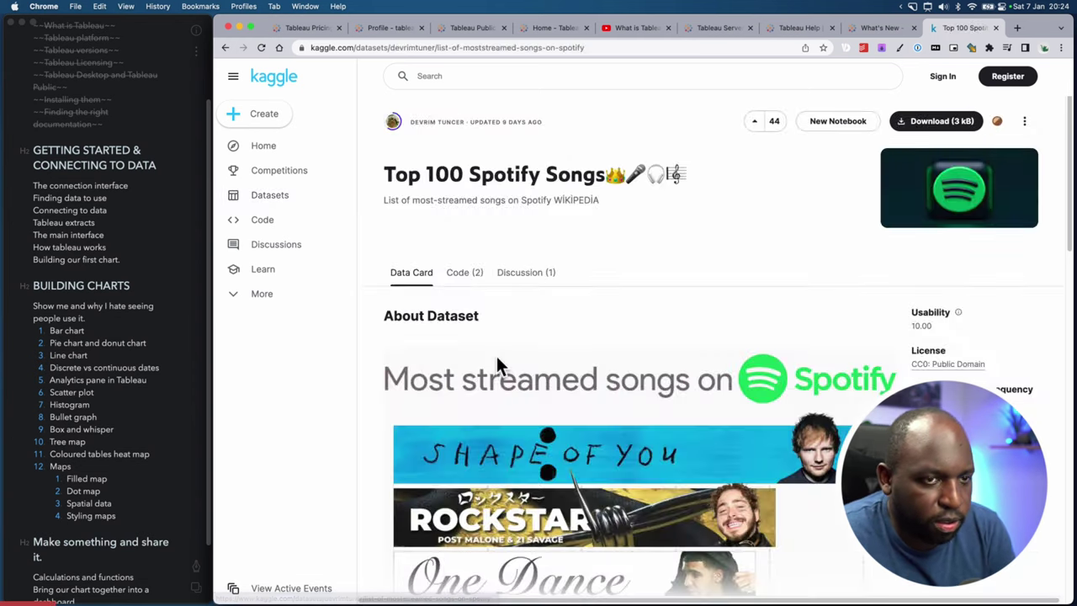
scroll(481, 339, "down", 1)
scroll(481, 339, "down", 10)
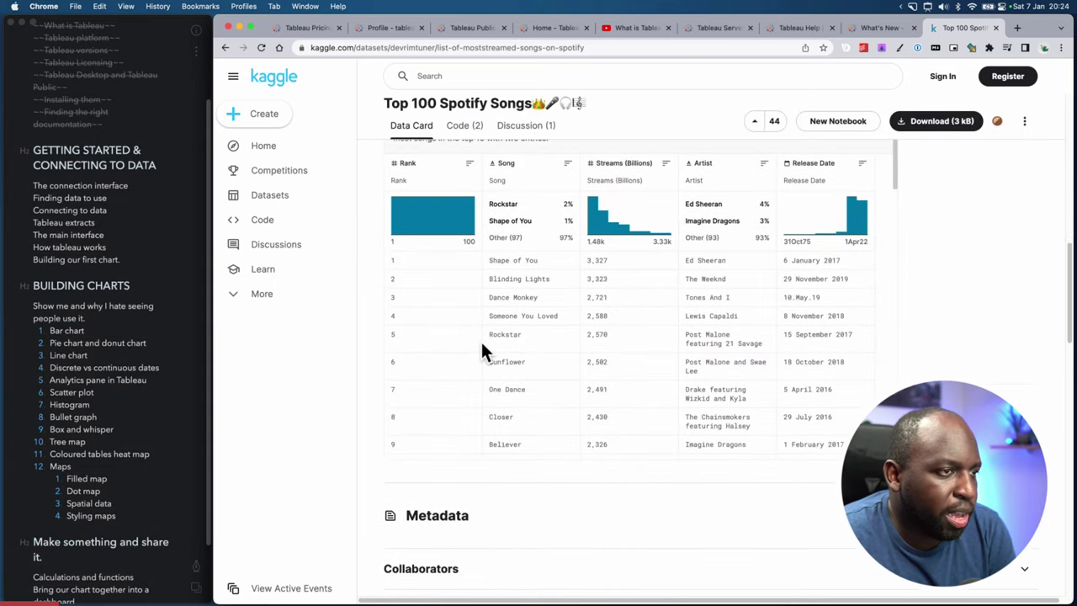
scroll(647, 244, "up", 1)
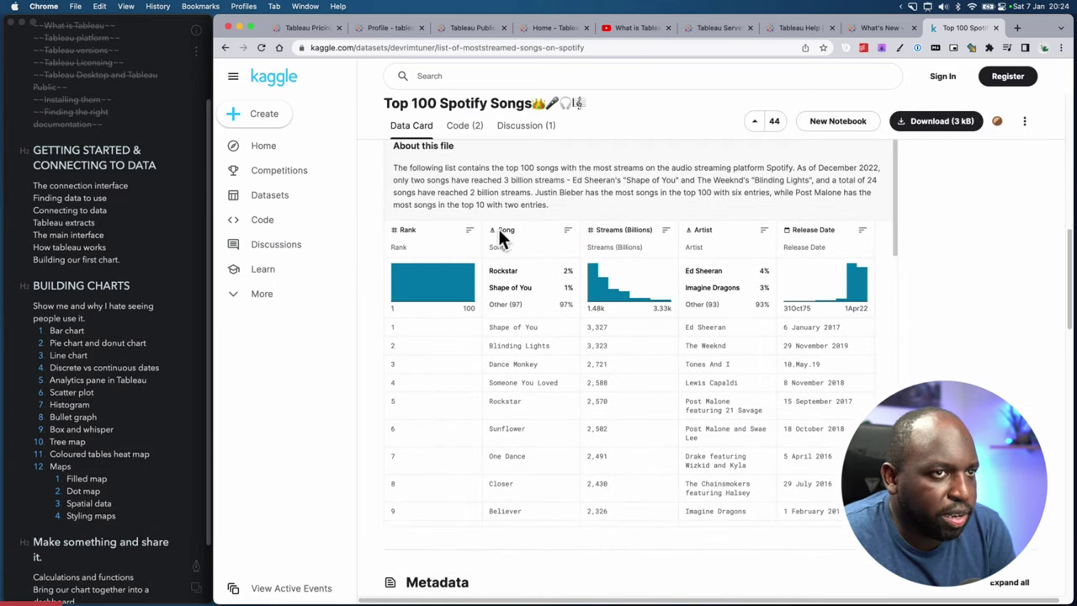
scroll(640, 280, "up", 1)
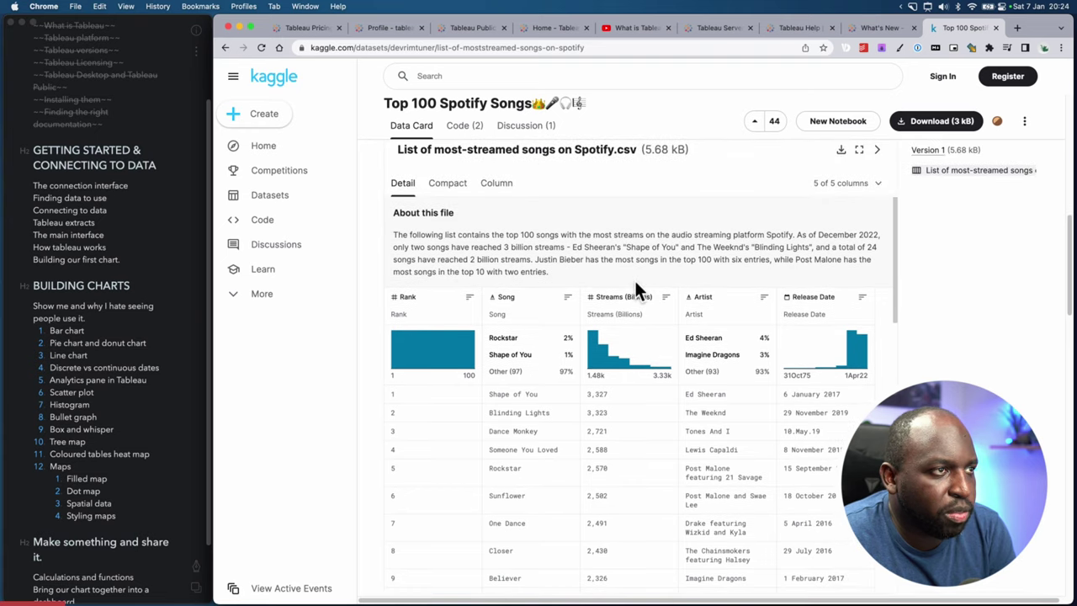
Step: Start the dataset download, sign in to Kaggle with the Google account, and dismiss the offer to save the login in 1Password
left_click(939, 123)
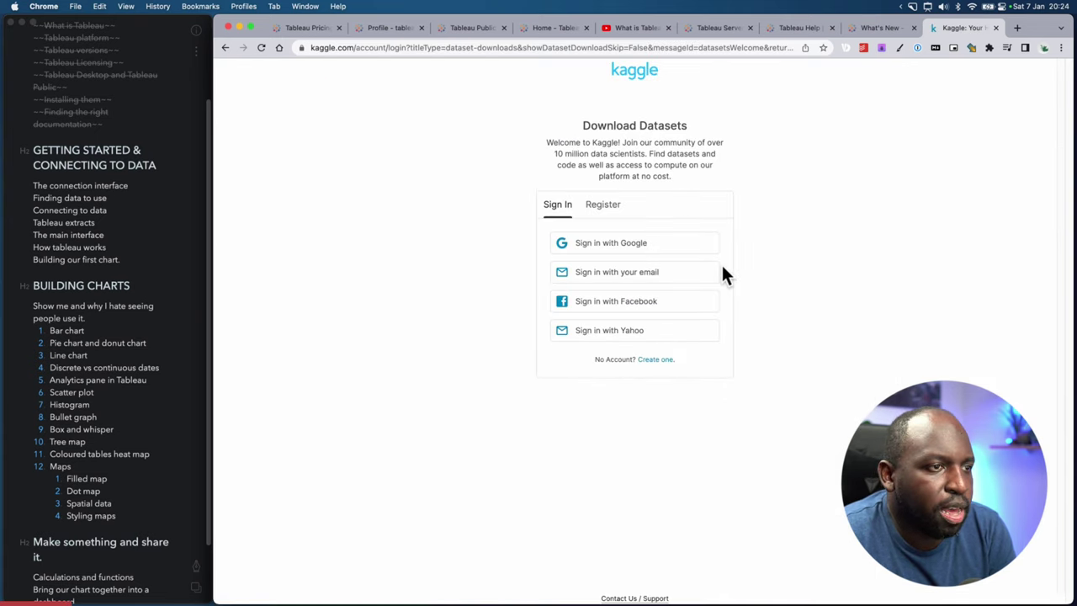
left_click(572, 246)
left_click(577, 297)
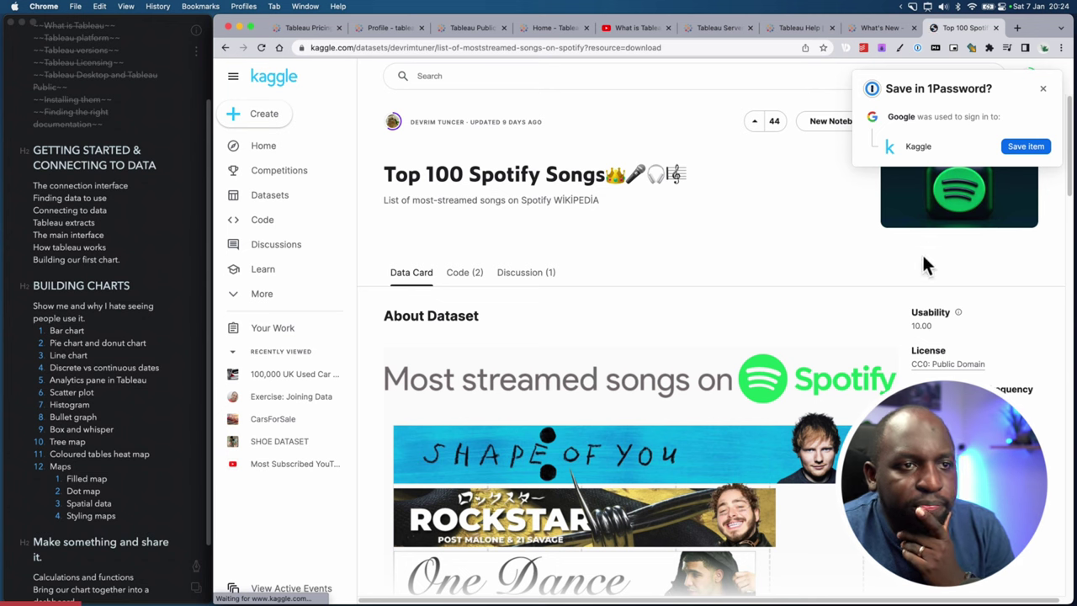
left_click(1042, 89)
Step: Download the Top 100 Spotify Songs dataset and save it to the Desktop as archive.zip
scroll(732, 277, "down", 5)
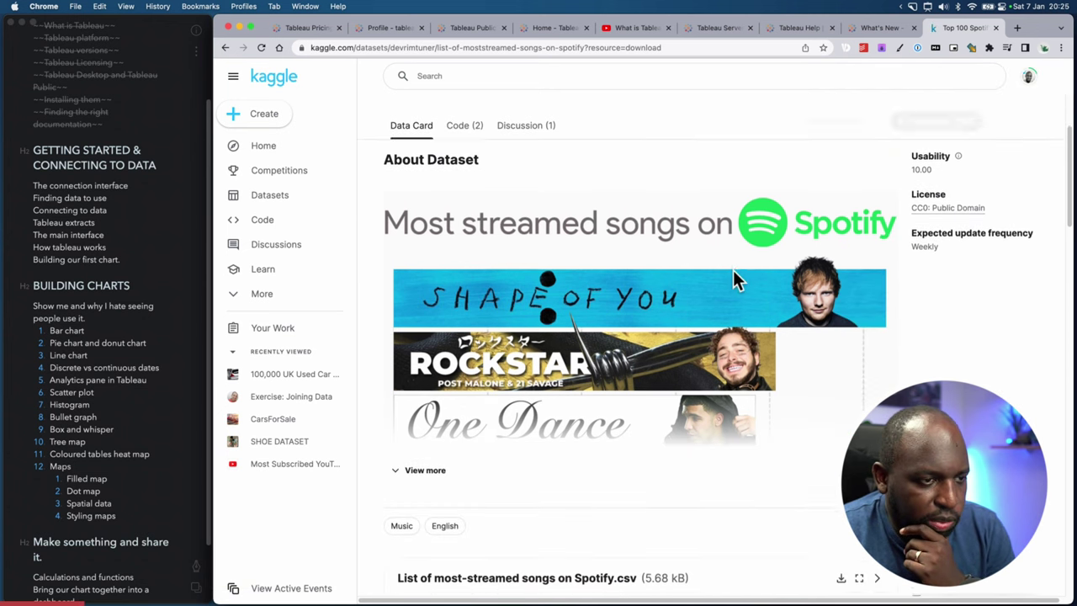
scroll(733, 271, "down", 5)
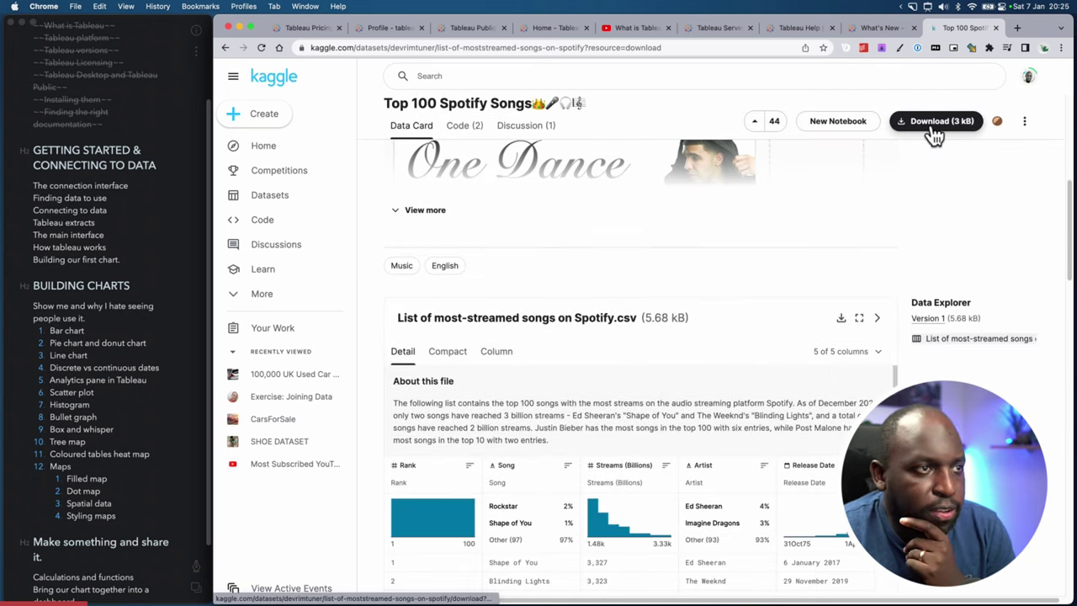
left_click(934, 128)
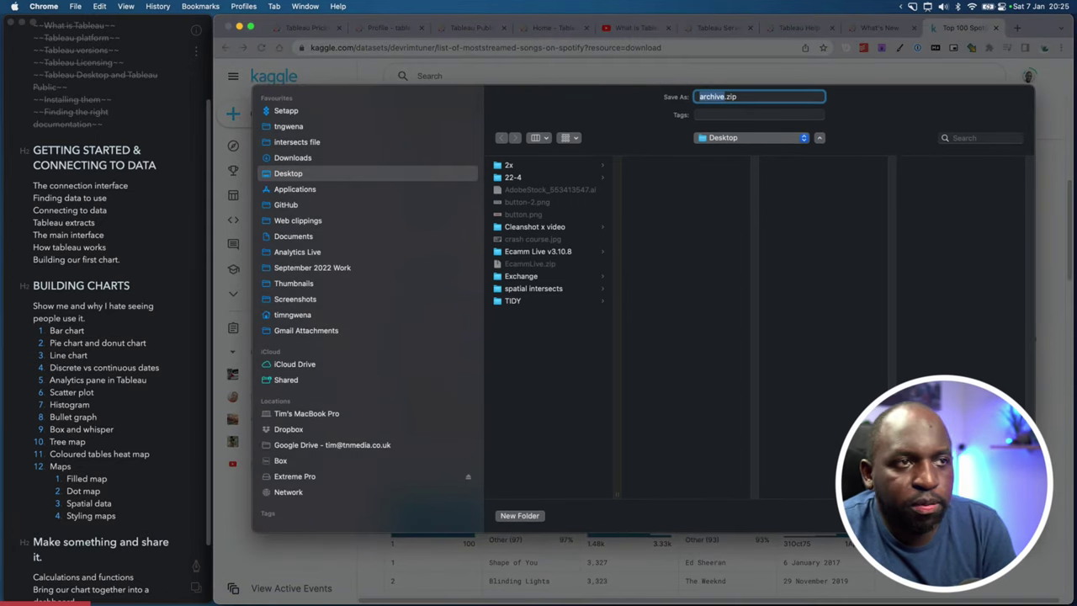
key("Return")
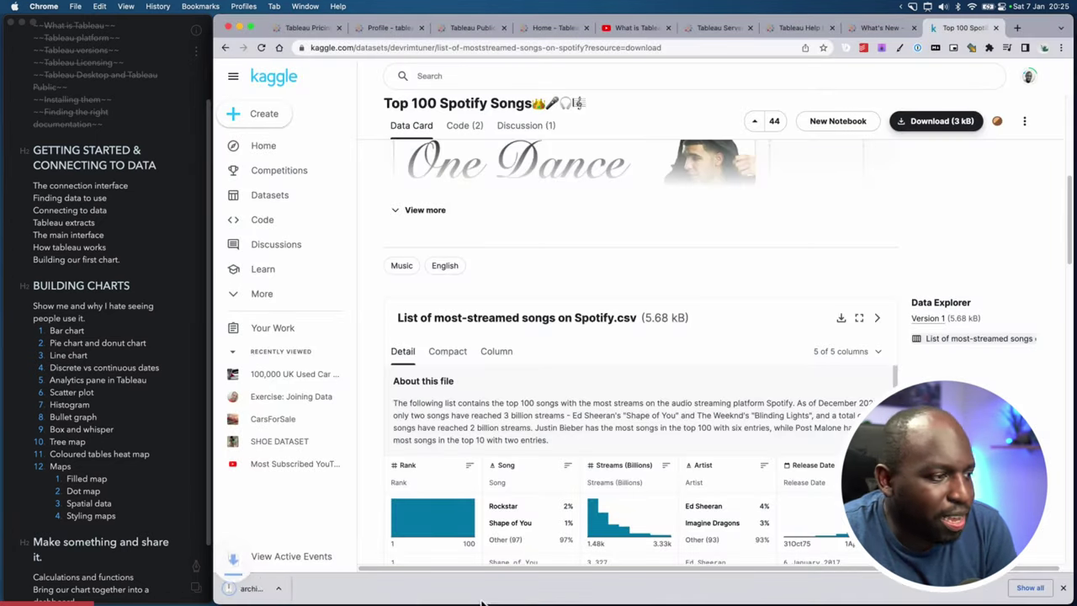
Step: Reveal the downloaded archive.zip in Finder and extract its CSV file
left_click(337, 591)
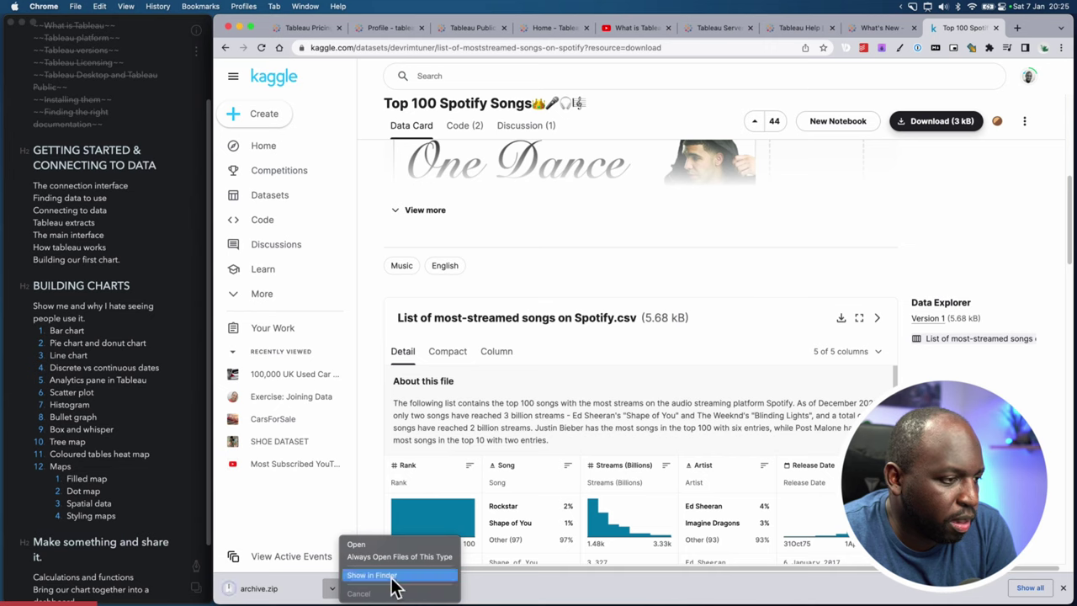
left_click(362, 575)
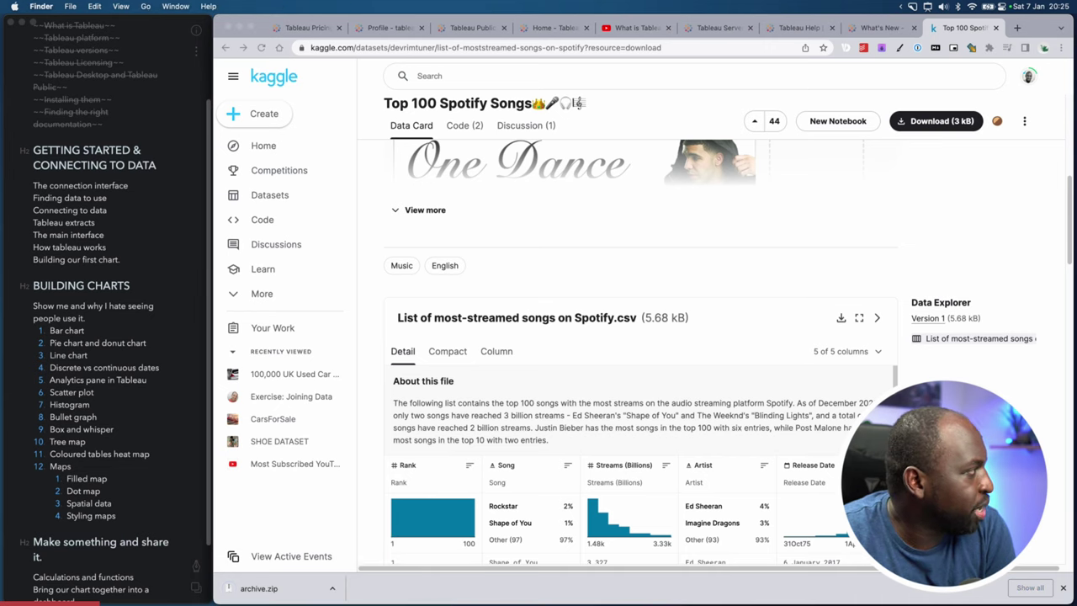
key("super+o")
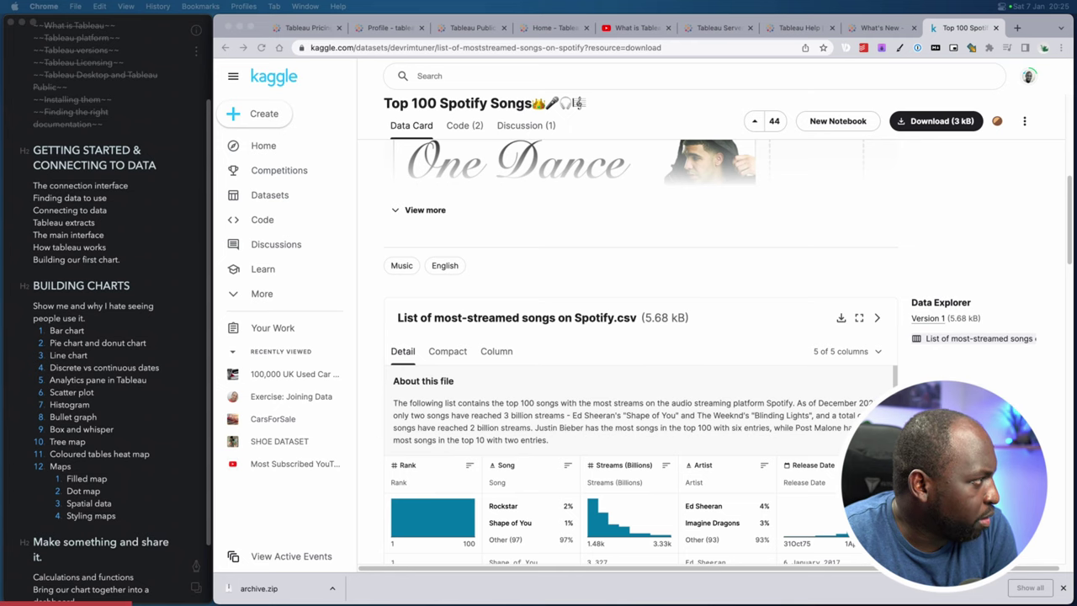
Step: Switch to Tableau and connect to the text file List of most-streamed songs on Spotify.csv from the Desktop
key("ctrl+Up")
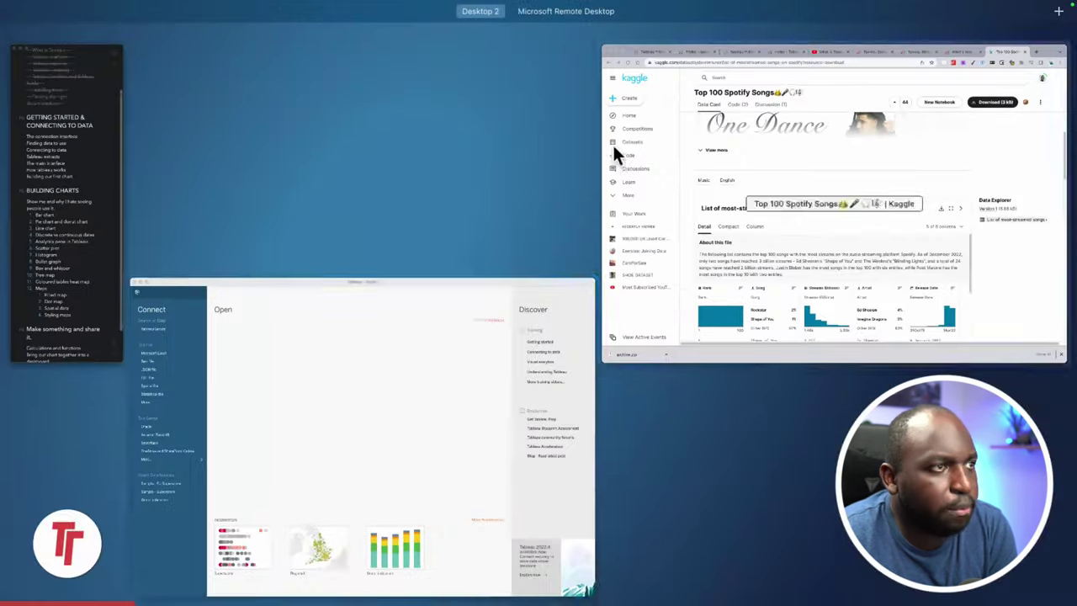
left_click(363, 339)
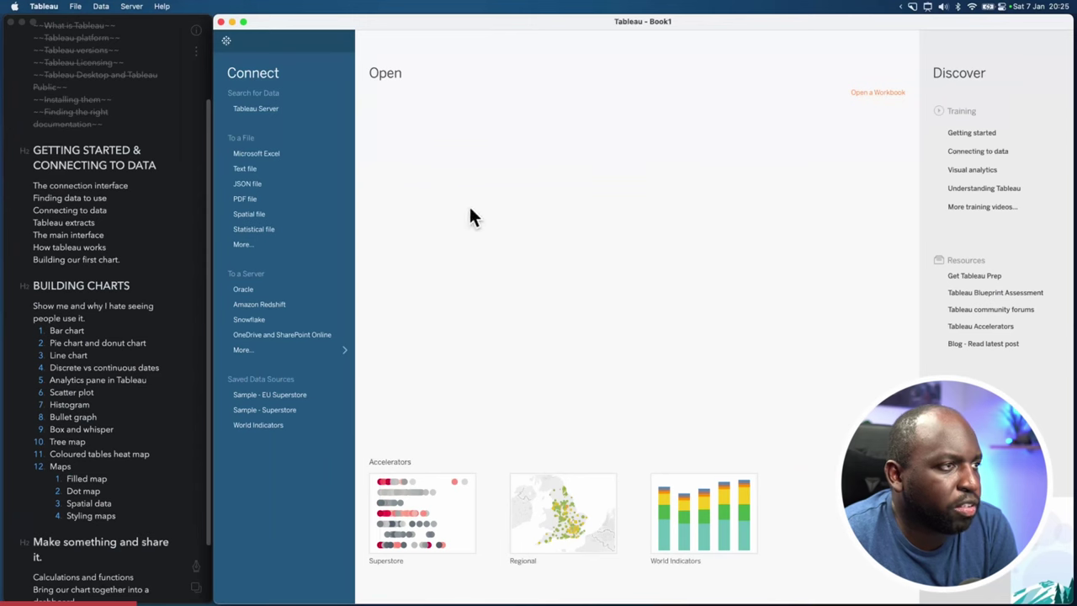
left_click(245, 169)
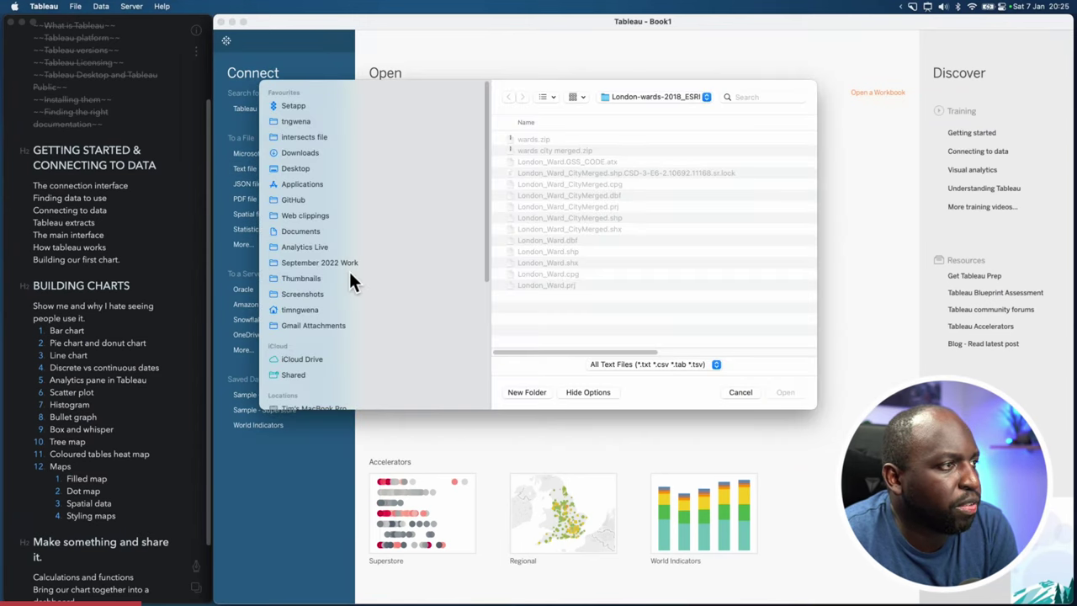
left_click(299, 169)
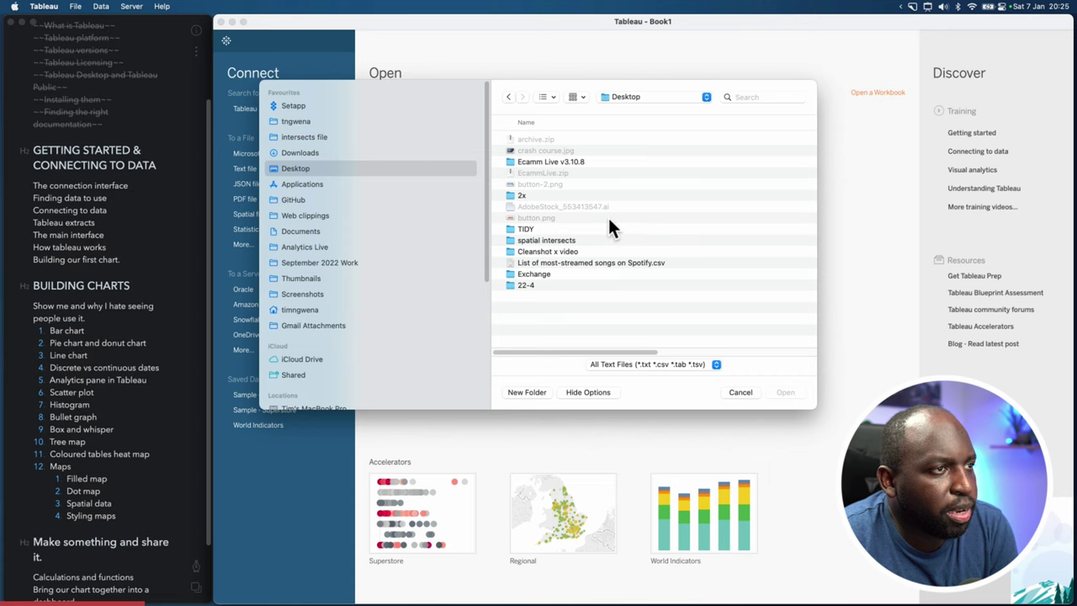
left_click(581, 262)
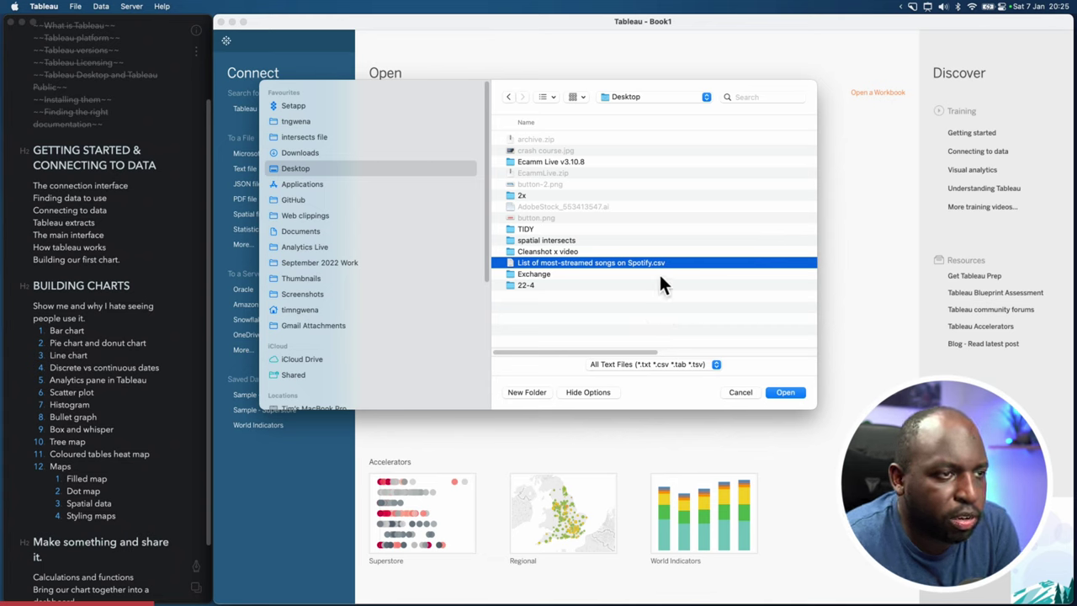
left_click(683, 338)
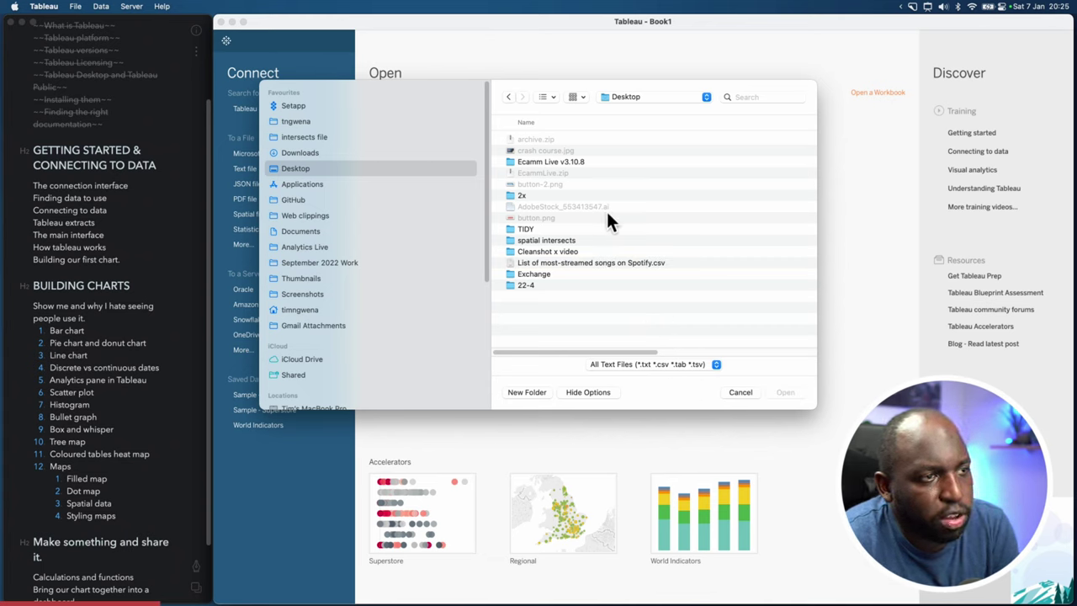
left_click(644, 266)
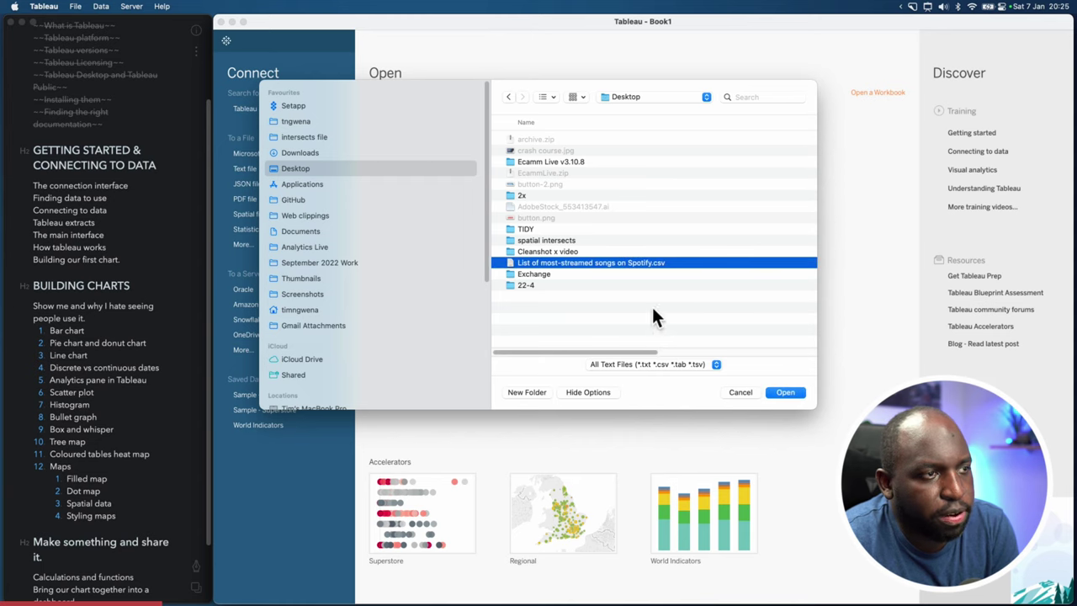
left_click(785, 391)
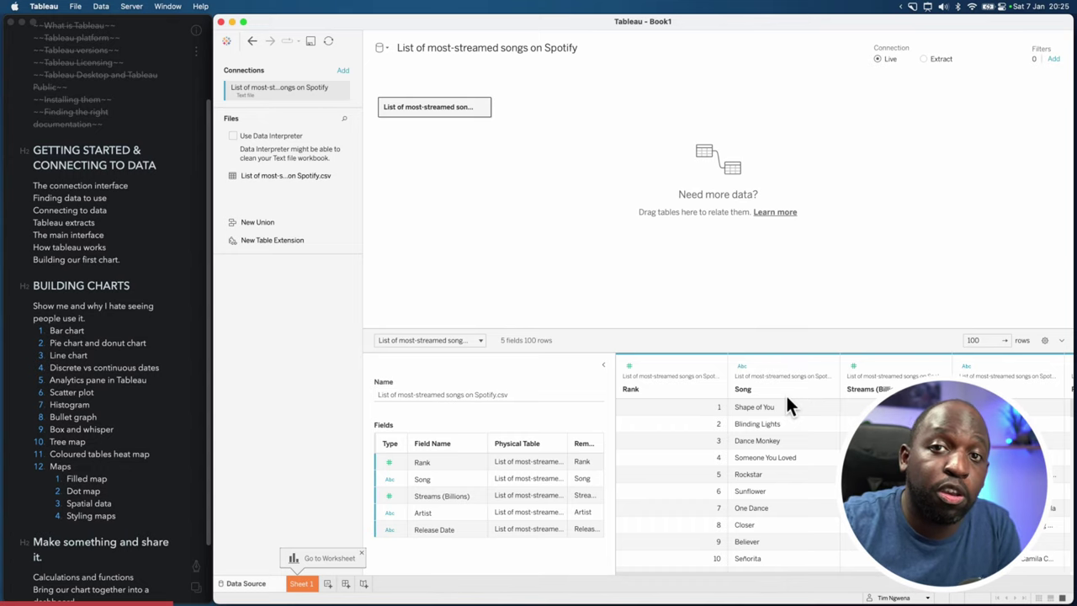
Step: Outline the data preview area below the canvas and the Fields list with separate on-screen annotation rectangles, clearing each one
key("super+shift+a")
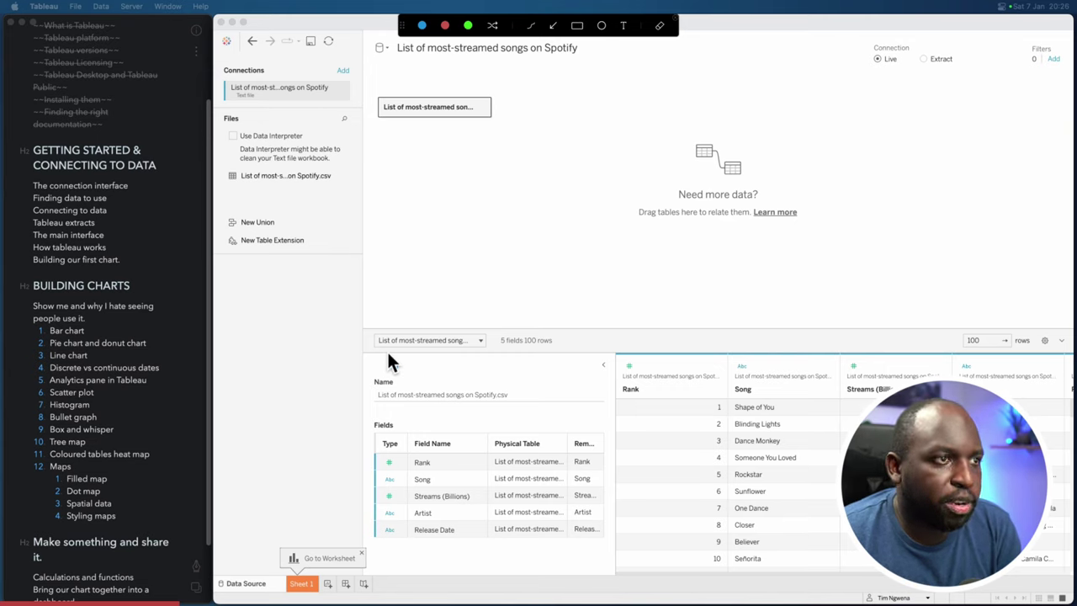
mouse_move(365, 330)
left_mouse_down()
mouse_move(601, 468)
mouse_move(1071, 573)
left_mouse_up()
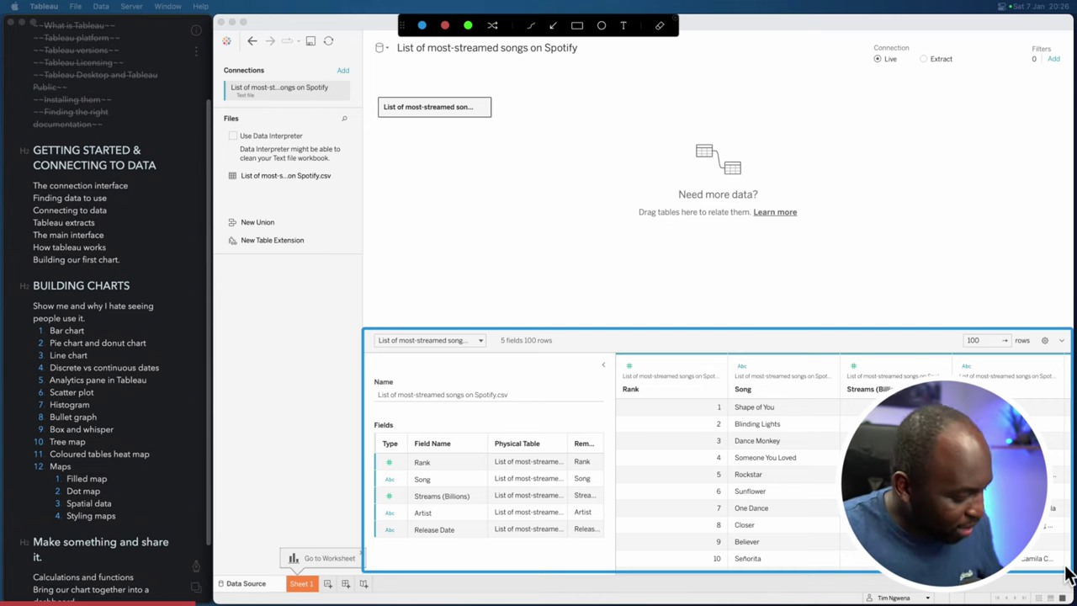
key("Escape")
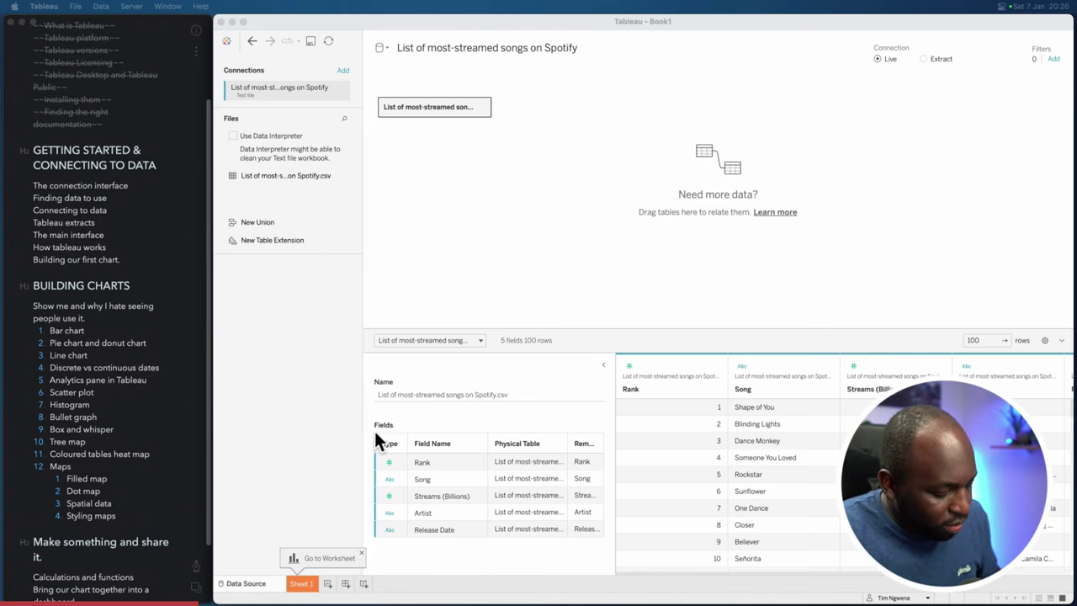
key("ctrl+alt+super+a")
mouse_move(367, 412)
left_mouse_down()
mouse_move(625, 538)
mouse_move(611, 554)
left_mouse_up()
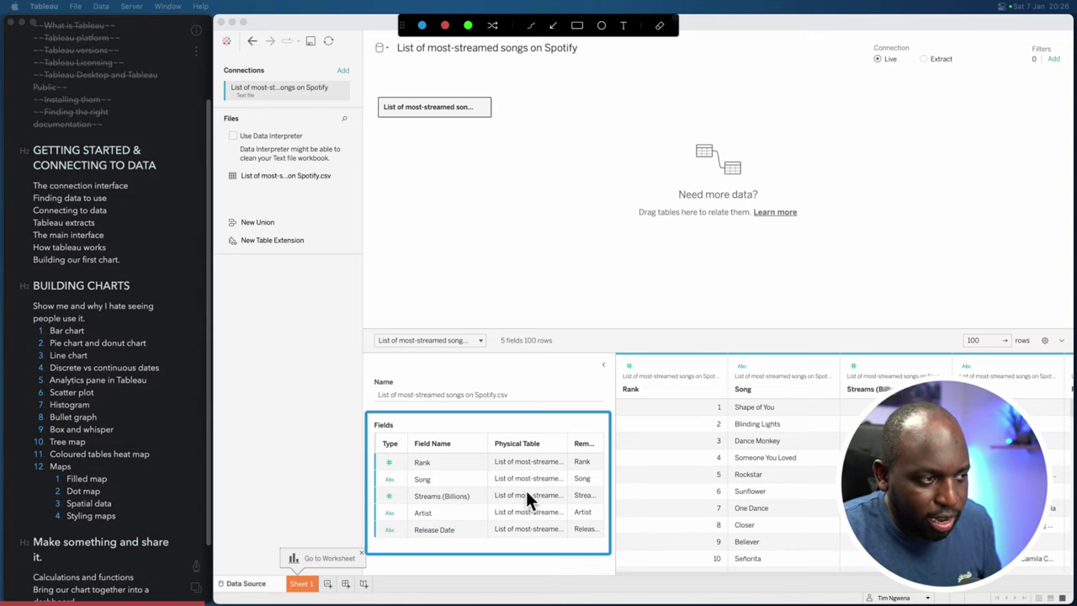
key("Escape")
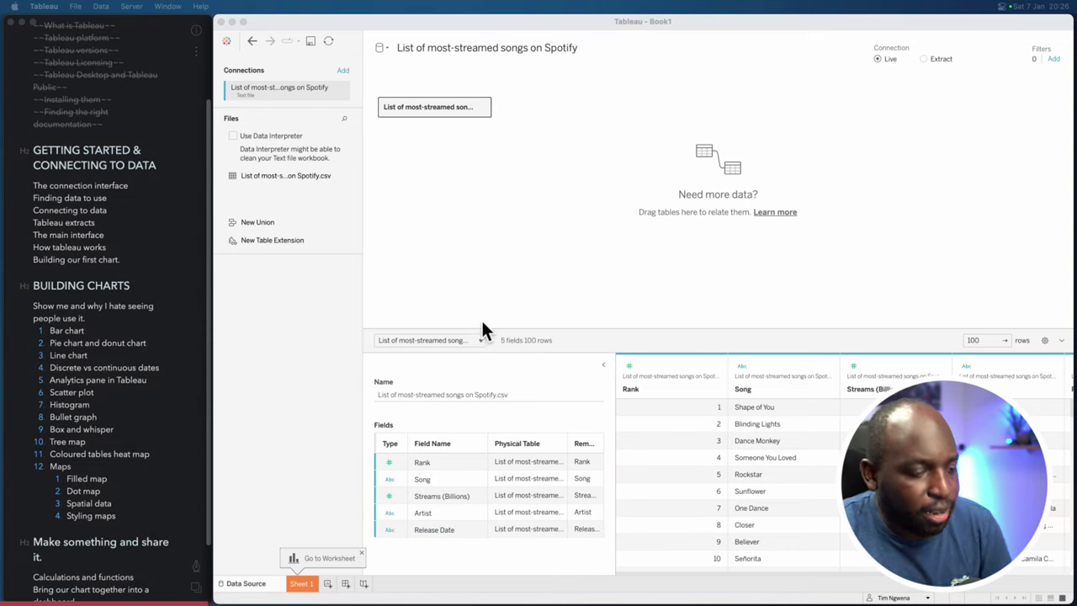
Step: Outline the data source canvas and the Connections and Files pane with on-screen annotation rectangles, and clear them
key("ctrl+alt+super+a")
mouse_move(368, 35)
left_mouse_down()
mouse_move(393, 74)
mouse_move(824, 250)
mouse_move(1066, 321)
left_mouse_up()
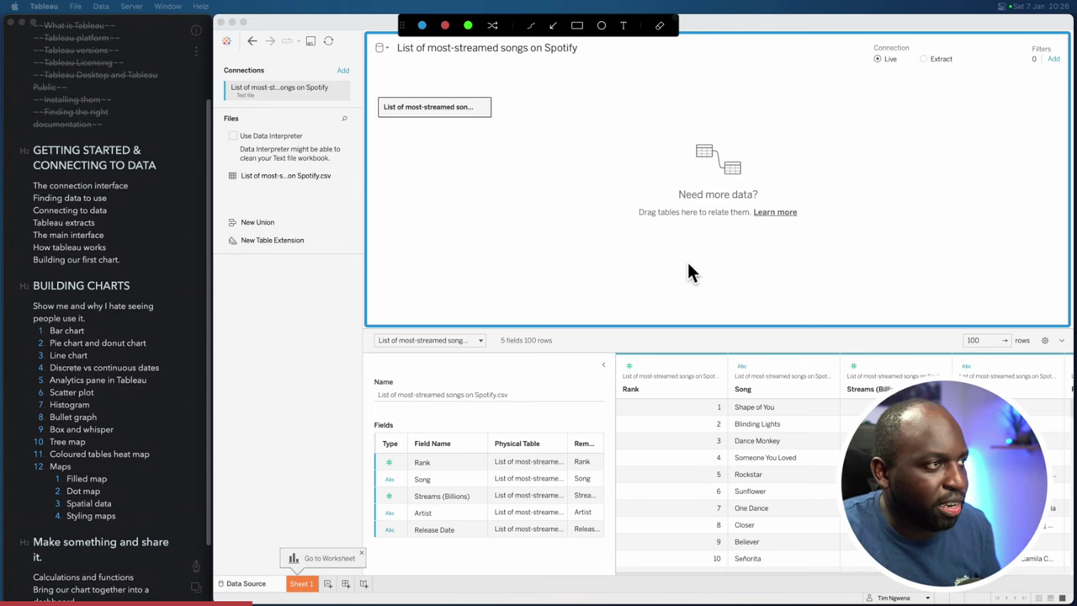
mouse_move(215, 58)
left_mouse_down()
mouse_move(331, 319)
mouse_move(359, 418)
left_mouse_up()
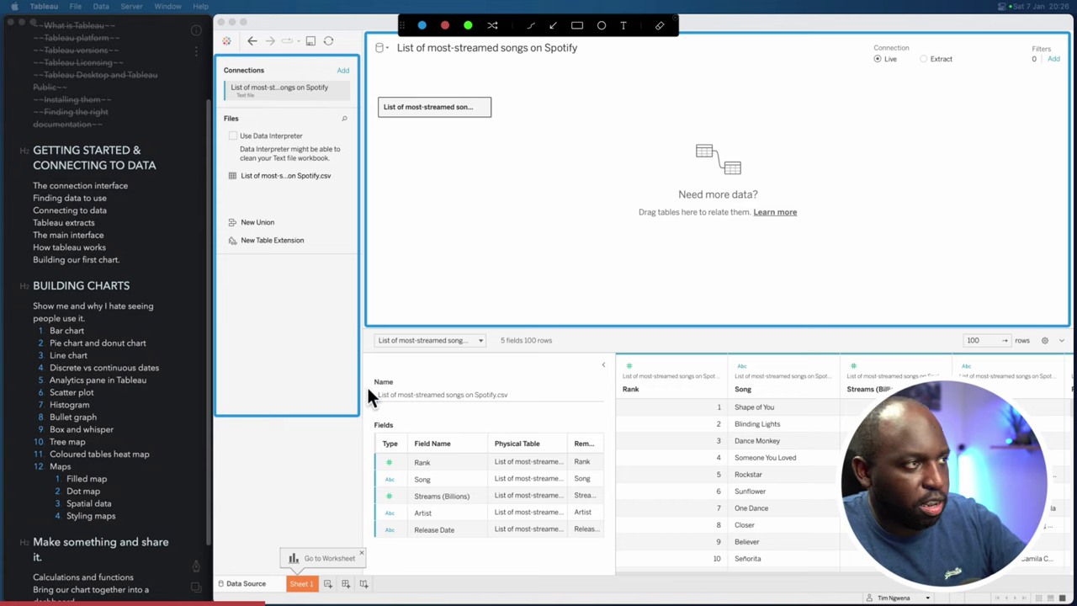
key("Escape")
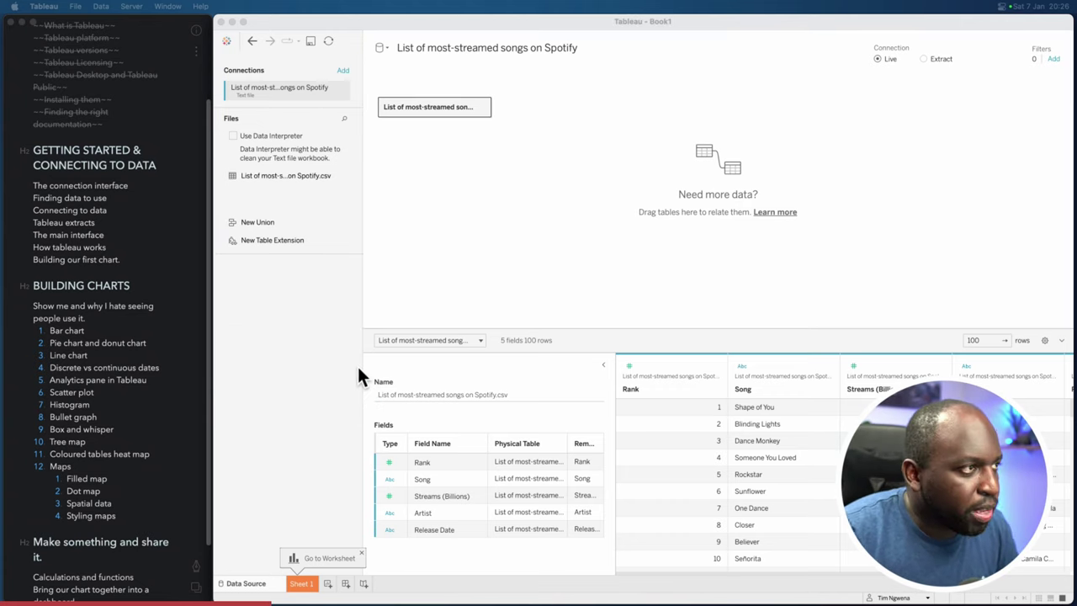
Step: Outline the Connections area with a blue on-screen annotation rectangle, and clear it
key("ctrl+alt+a")
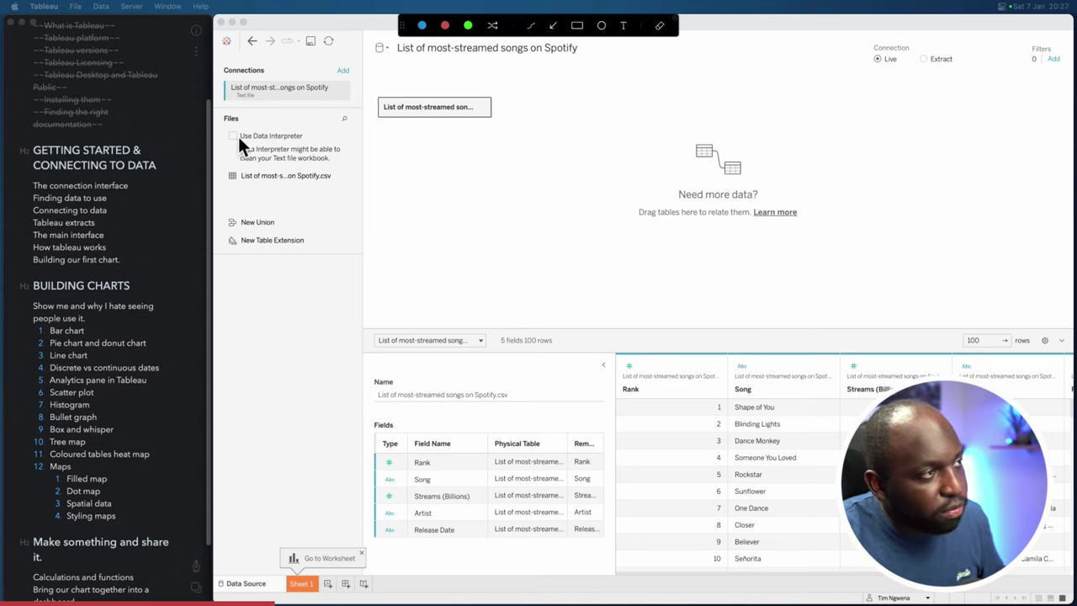
left_click_drag(217, 62, 354, 107)
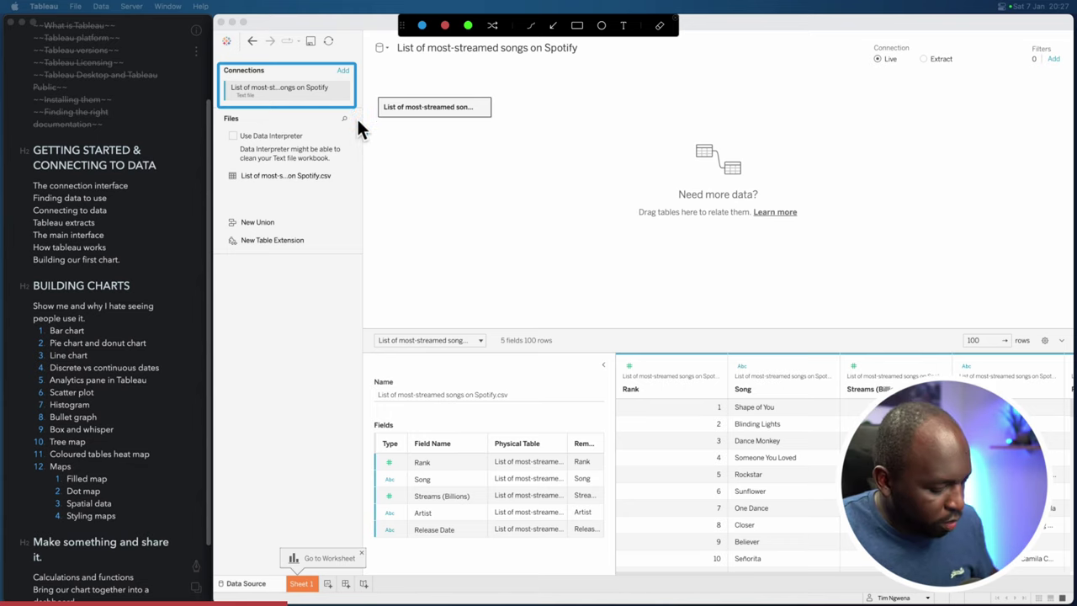
key("Escape")
Step: Rename the data source above the canvas as Spotify
left_click(449, 48)
left_click(451, 49)
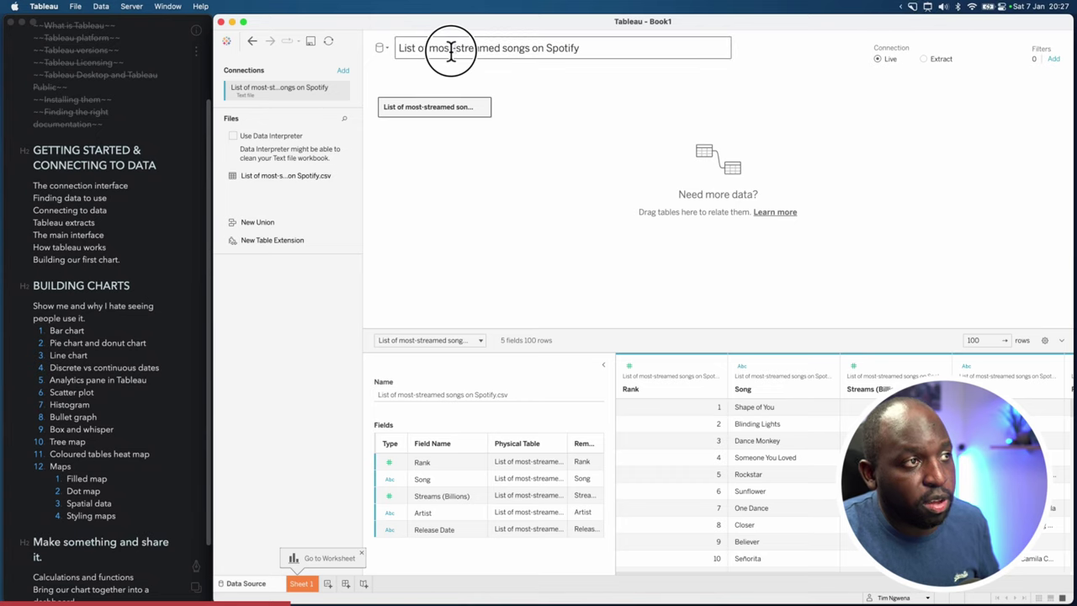
left_click(421, 48)
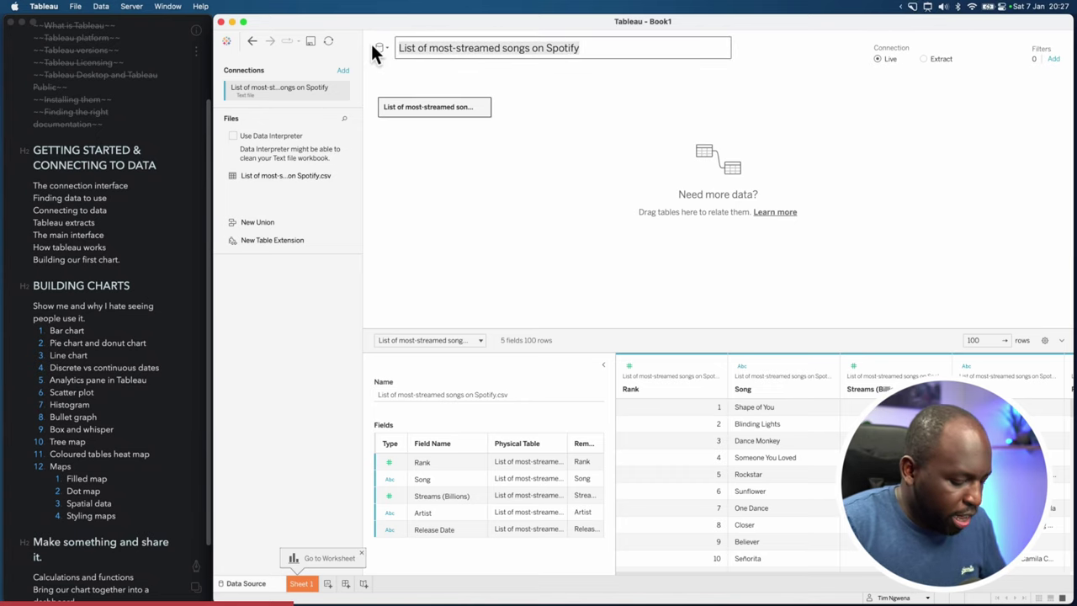
type("Spotify")
key("Return")
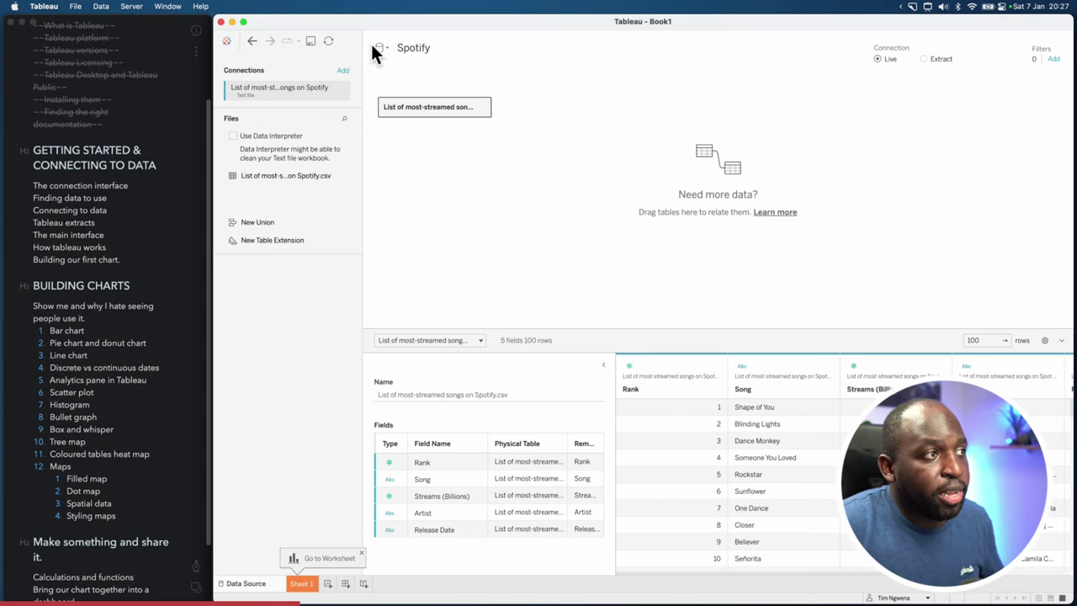
left_click(414, 49)
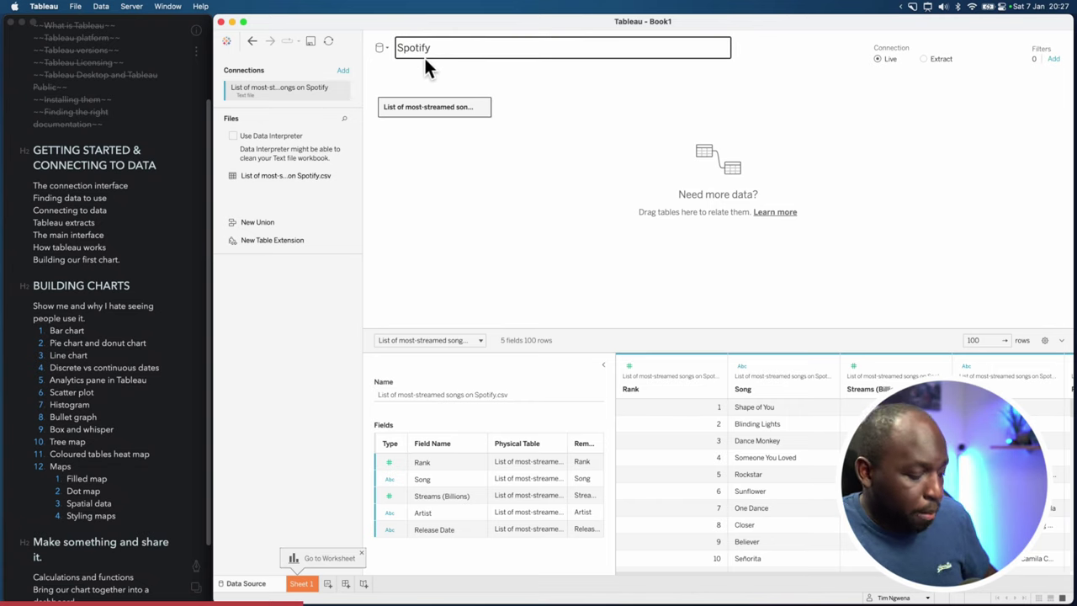
Step: Outline the Connections area and data source name in blue, Files in red, and New Union with New Table Extension in green; clear the annotations
key("alt+super+a")
left_click_drag(215, 65, 359, 108)
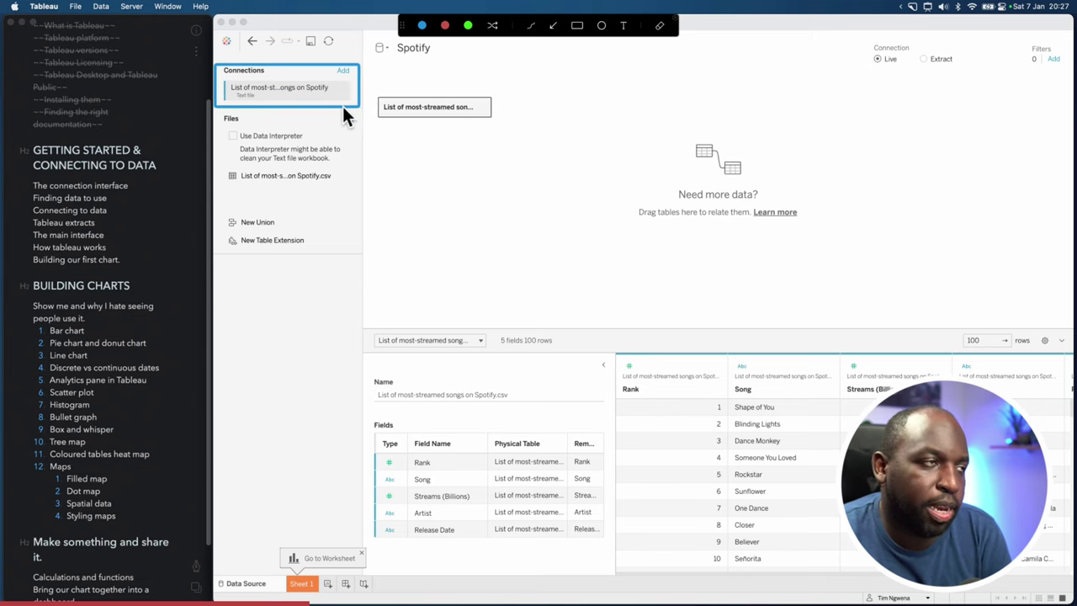
left_click_drag(391, 50, 442, 60)
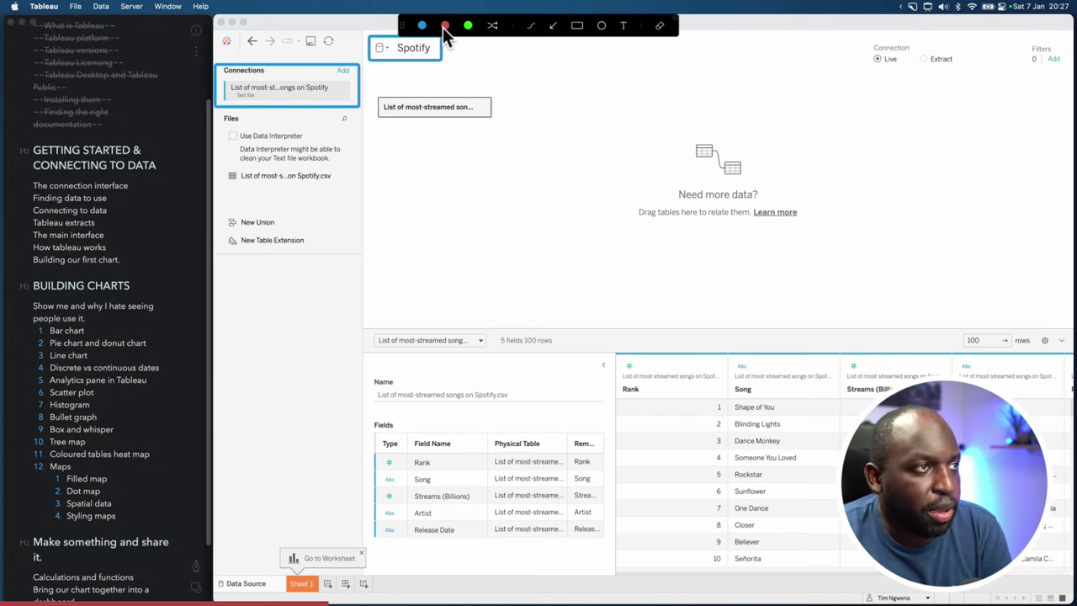
mouse_move(216, 112)
left_mouse_down()
mouse_move(367, 206)
mouse_move(358, 196)
left_mouse_up()
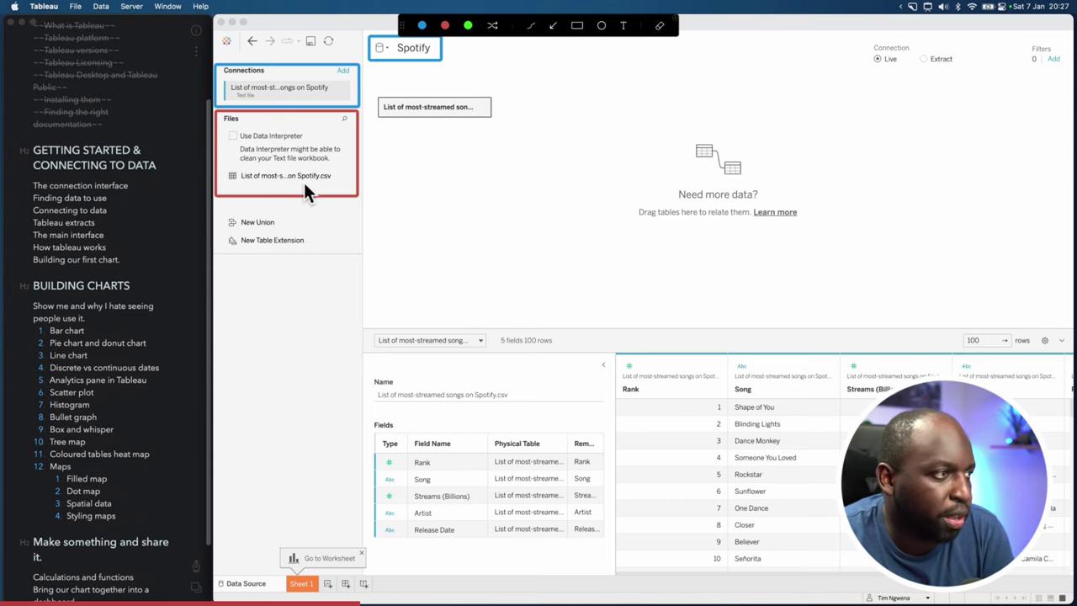
left_click(469, 25)
mouse_move(218, 202)
left_mouse_down()
mouse_move(240, 221)
mouse_move(353, 260)
left_mouse_up()
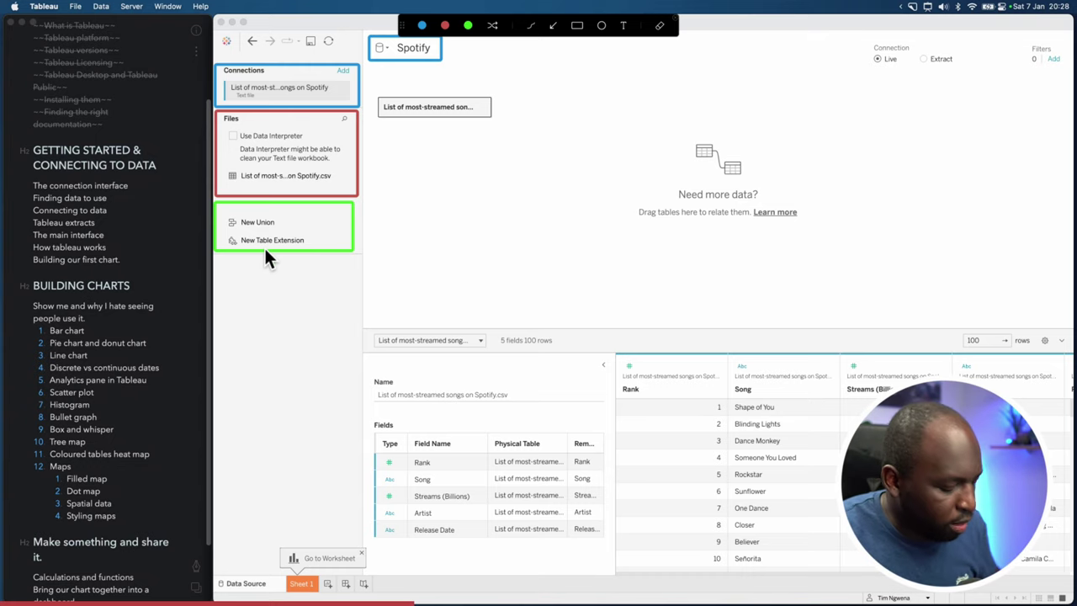
key("Escape")
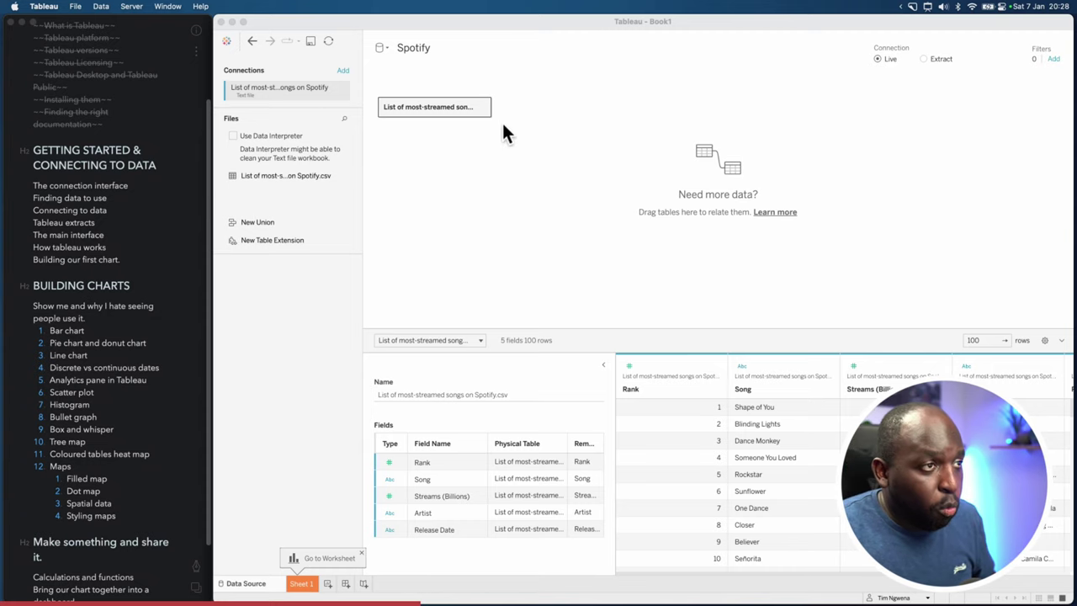
Step: Remove the songs table from the canvas and add List of most-streamed songs on Spotify.csv back from the file list, twice
left_click(482, 107)
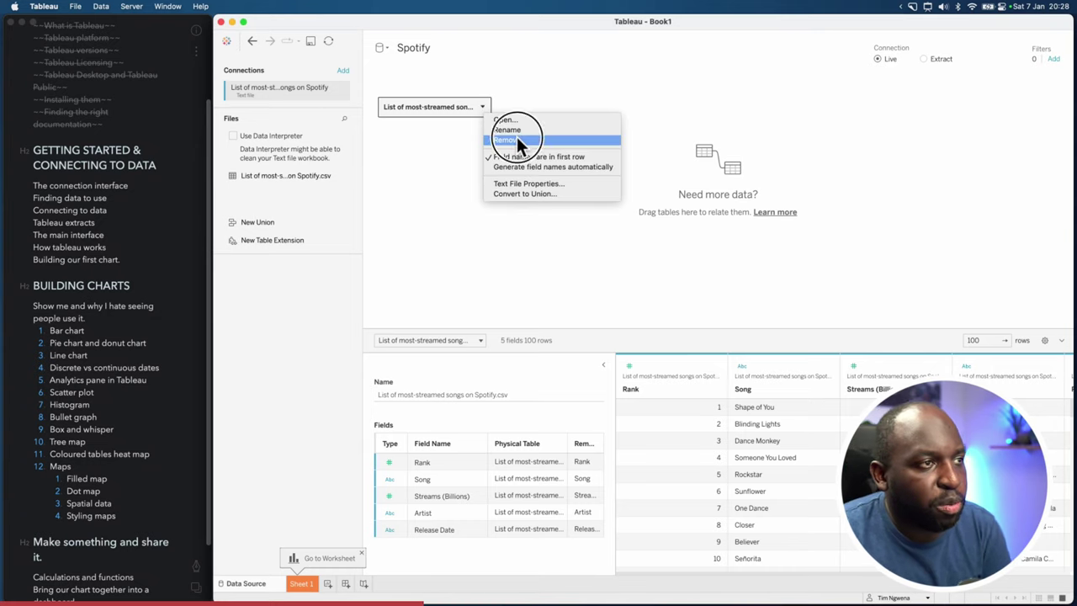
left_click(515, 140)
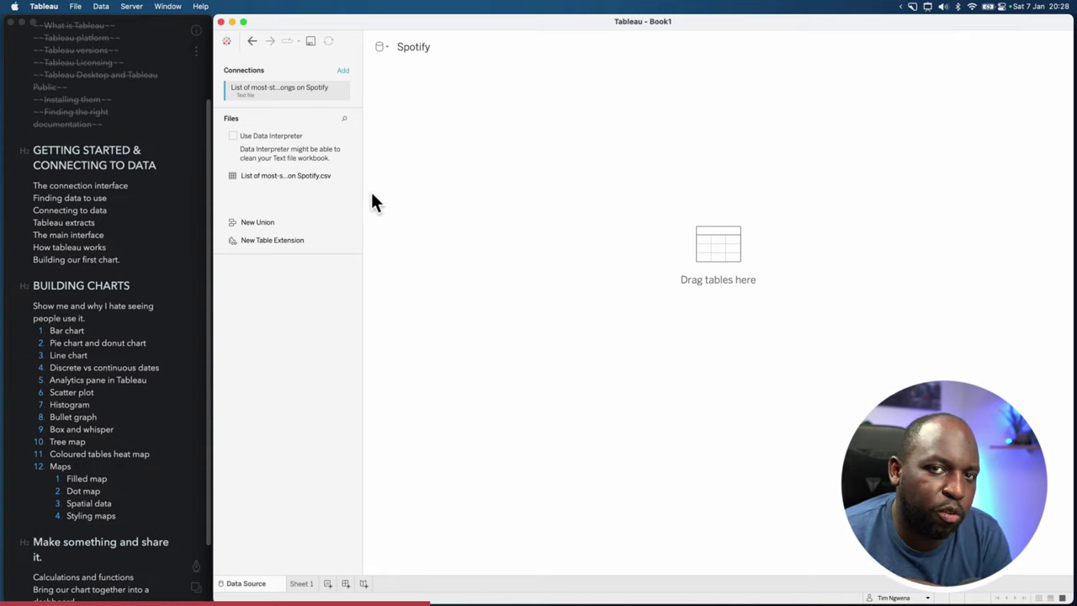
left_click_drag(277, 177, 416, 110)
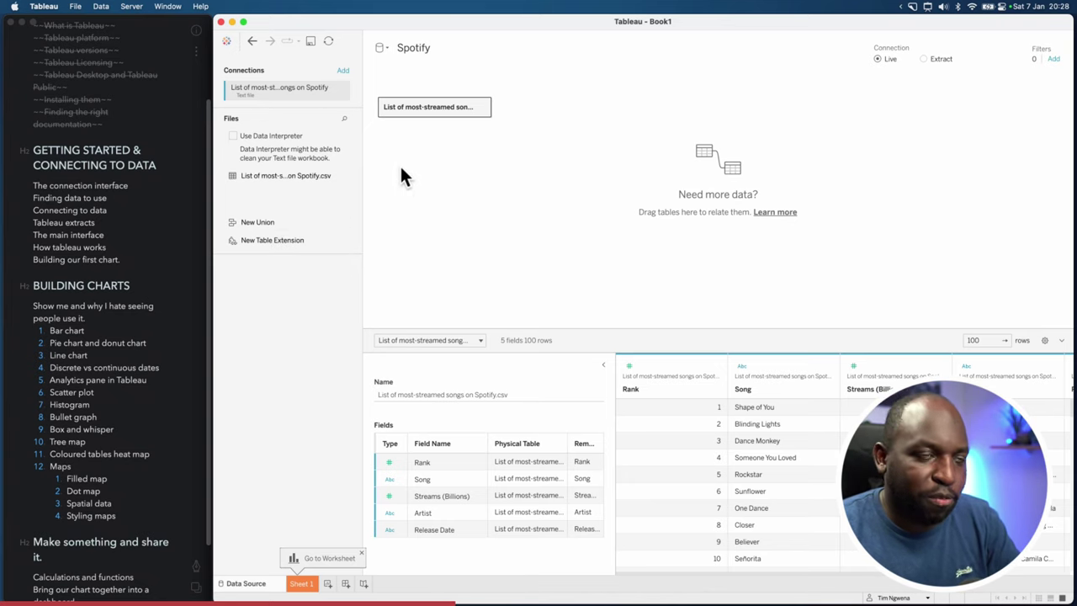
left_click(482, 107)
left_click(513, 137)
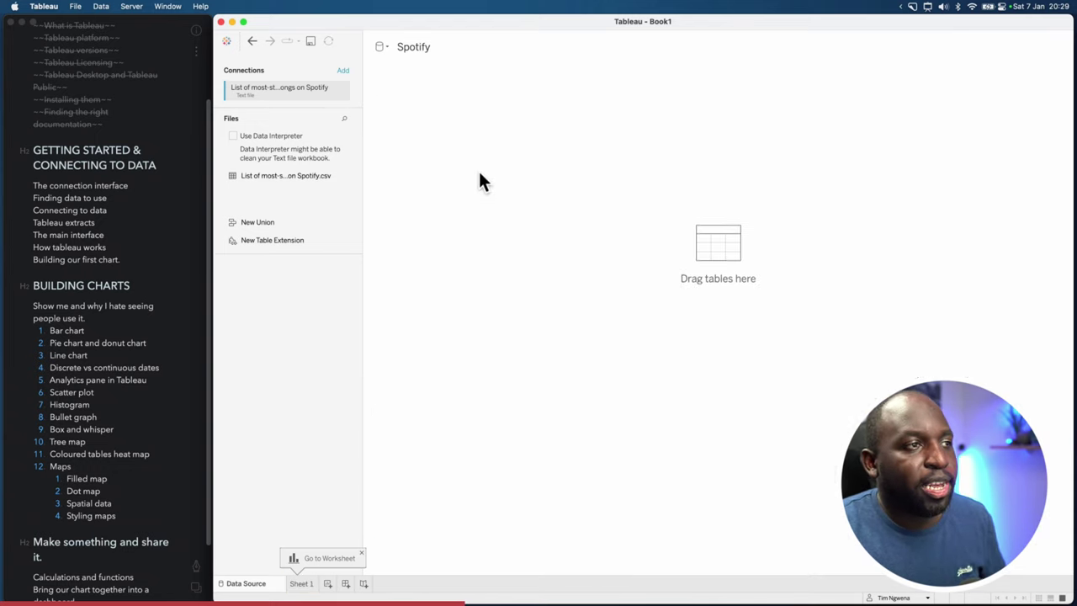
left_click_drag(266, 179, 442, 109)
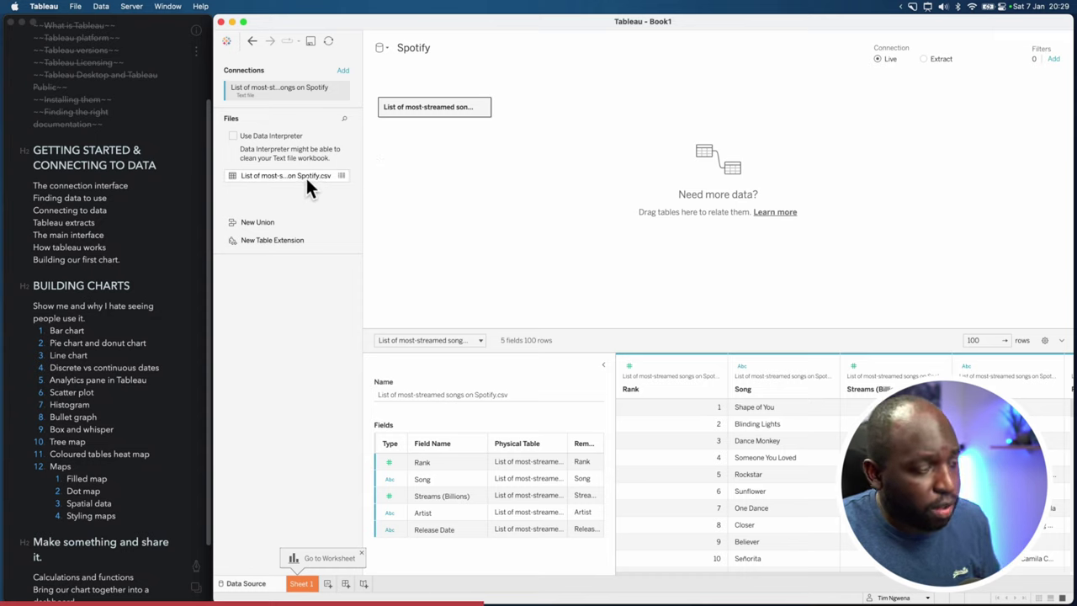
Step: Outline the view-data control beside the CSV file with a green annotation rectangle, and clear it
key("ctrl+alt+a")
left_click_drag(333, 167, 351, 185)
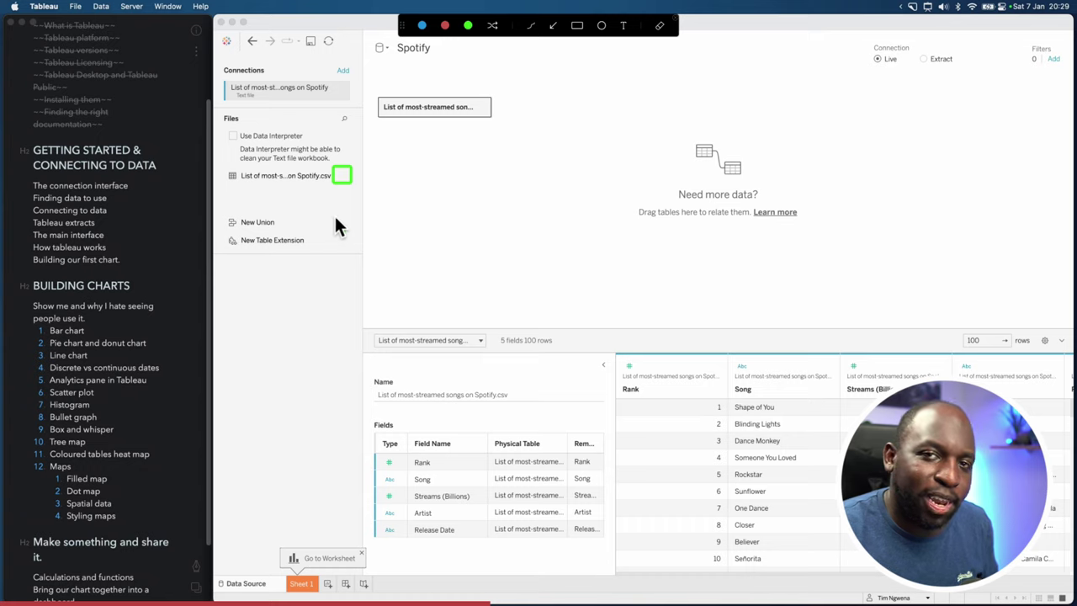
key("Escape")
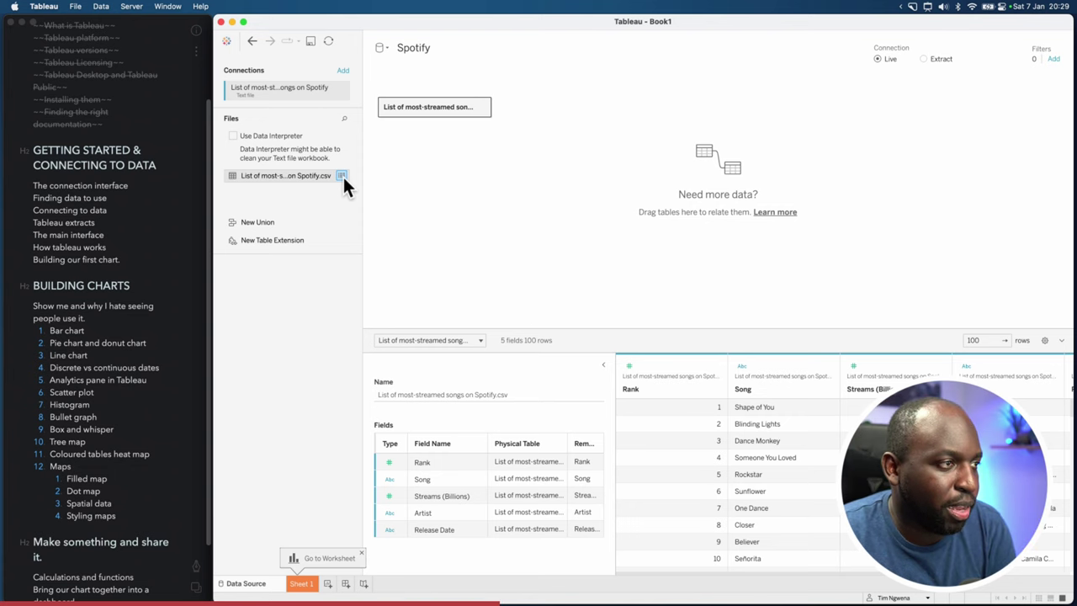
Step: Open the CSV file's View Data window, reposition and widen it to show all five columns, and browse its rows
left_click(342, 176)
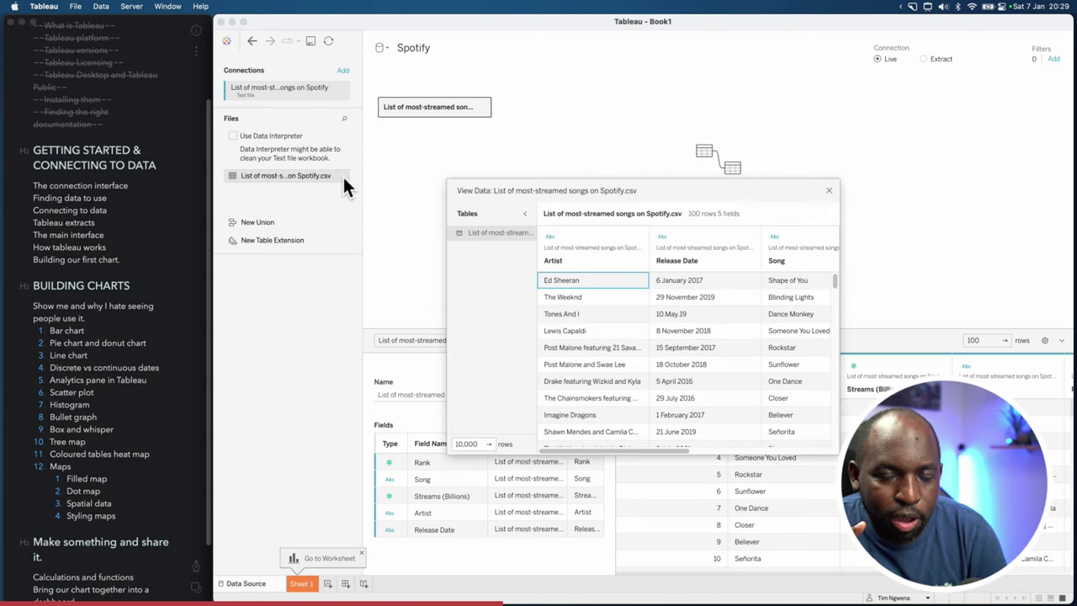
left_click_drag(669, 194, 458, 55)
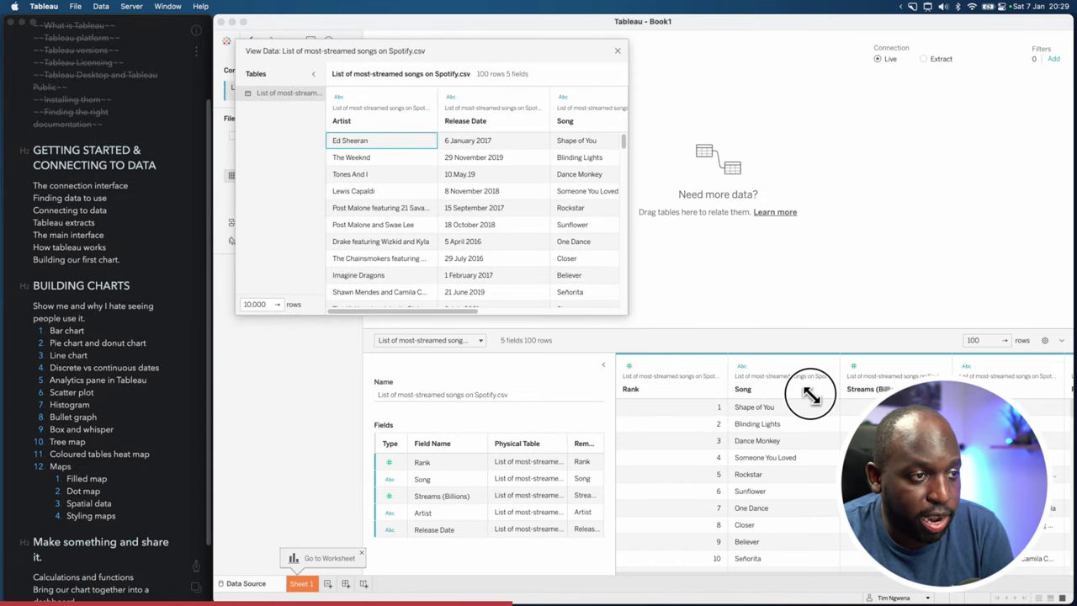
scroll(630, 171, "down", 3)
left_click_drag(629, 171, 890, 216)
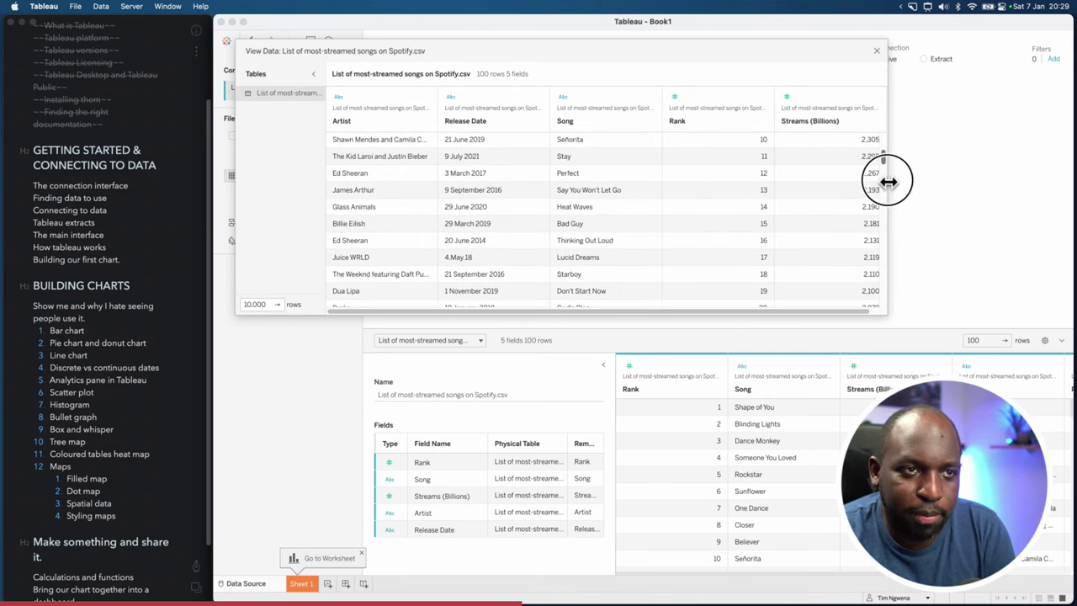
left_click_drag(889, 175, 1004, 192)
scroll(997, 198, "down", 3)
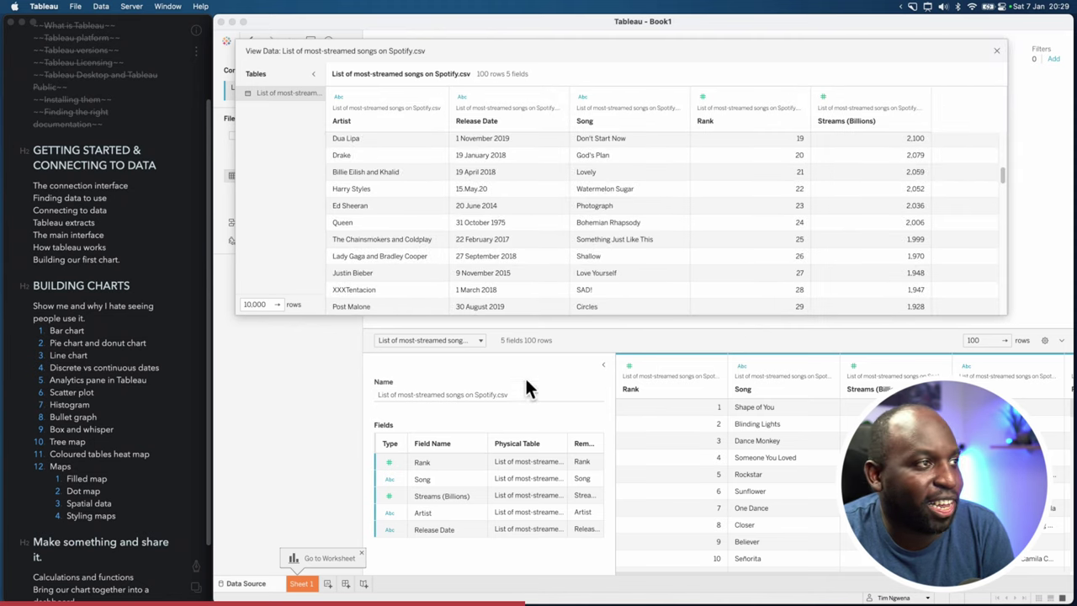
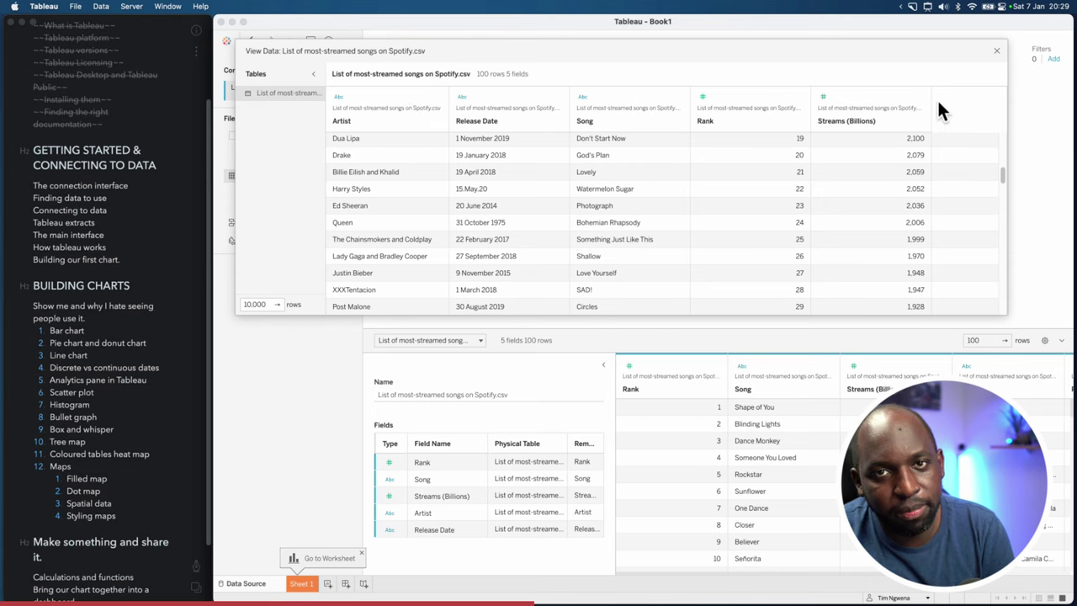
Step: Annotate the column headers with a green rectangle and arrows at the text type icons, Release Date values and Rank column, and clear the markings
key("ctrl+alt+a")
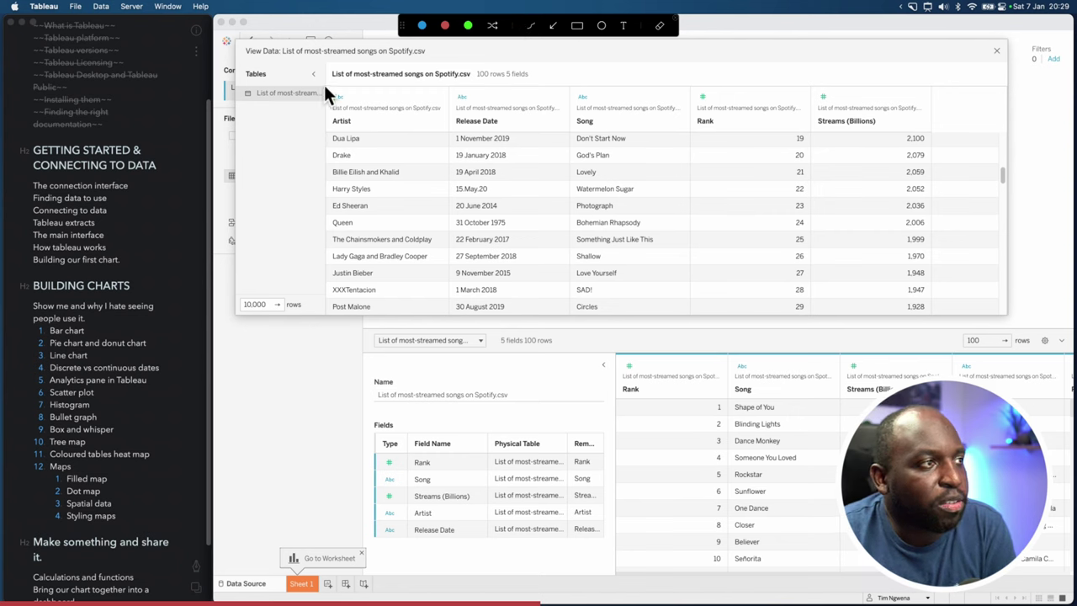
mouse_move(324, 82)
left_mouse_down()
mouse_move(370, 126)
mouse_move(935, 132)
left_mouse_up()
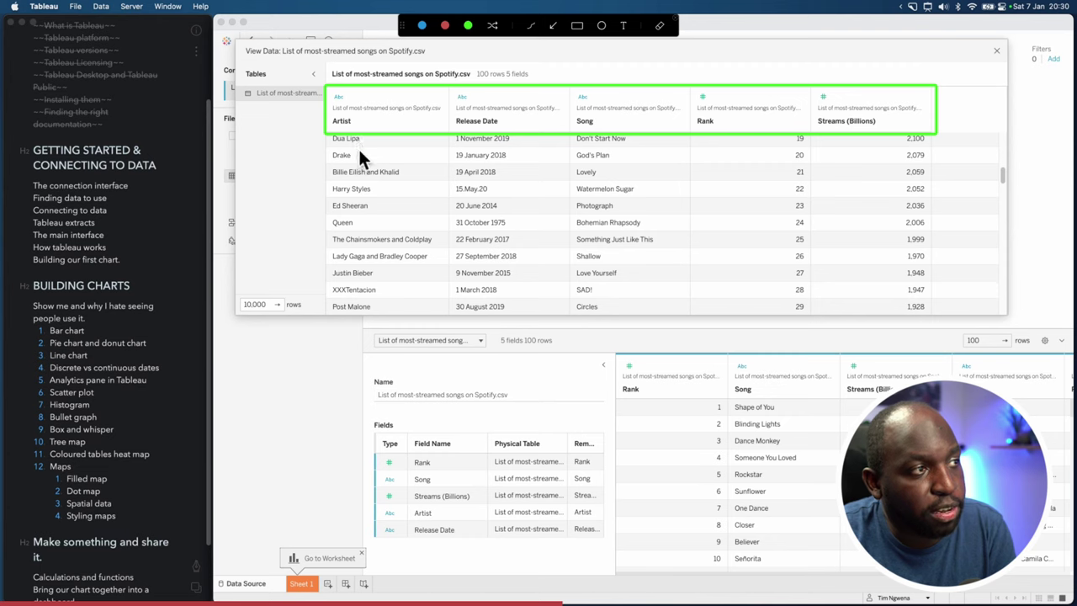
left_click_drag(359, 149, 340, 97)
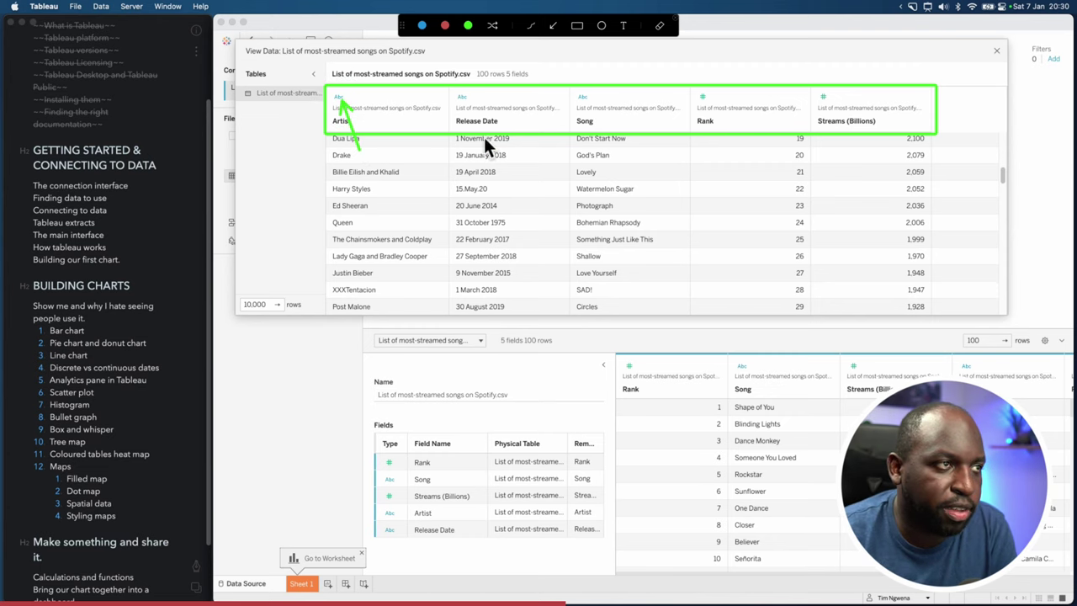
left_click_drag(483, 137, 464, 99)
left_click_drag(591, 136, 582, 99)
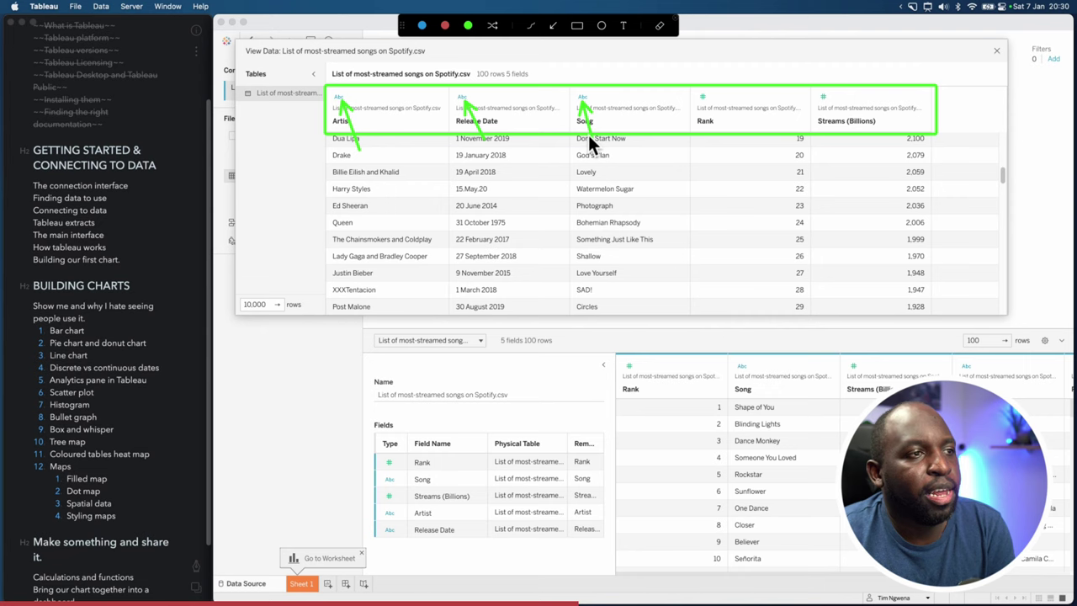
left_click_drag(620, 296, 528, 252)
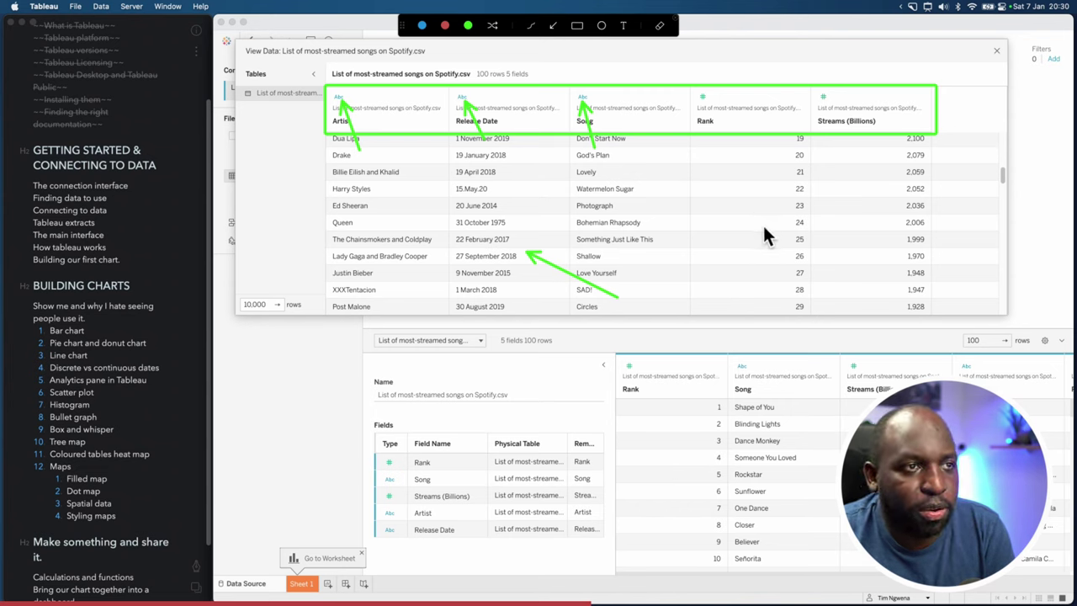
left_click_drag(665, 249, 727, 177)
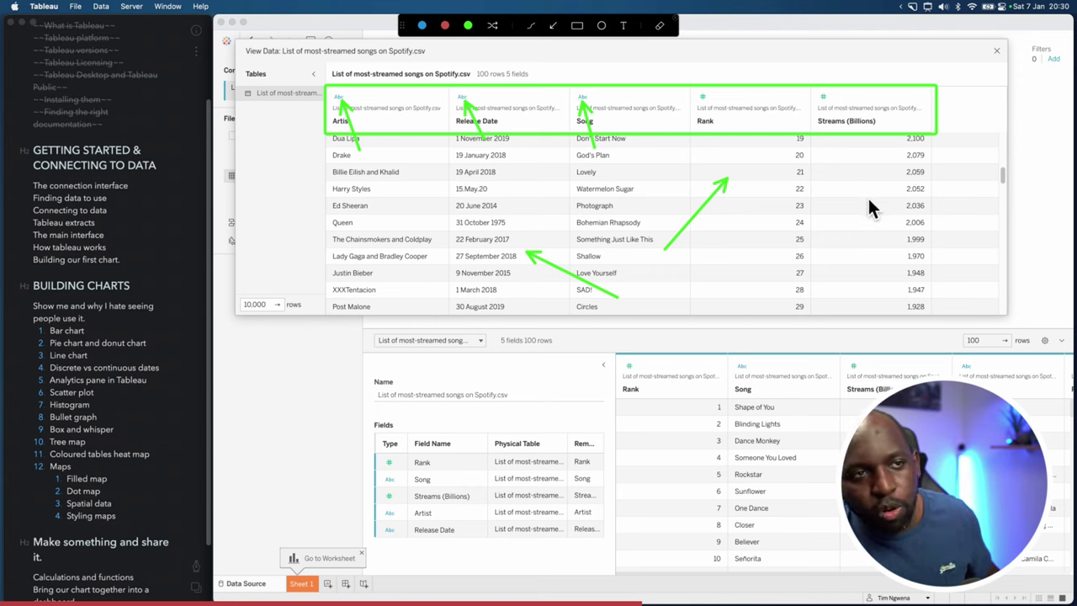
key("Escape")
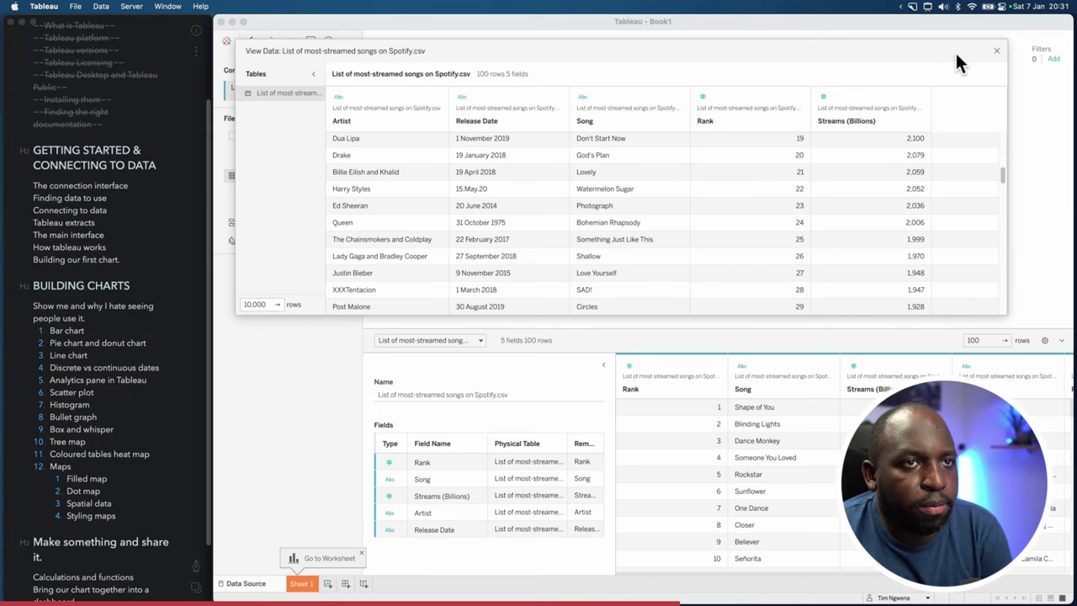
Step: Close the View Data window and narrow the Fields list to give the data preview more room
left_click(996, 50)
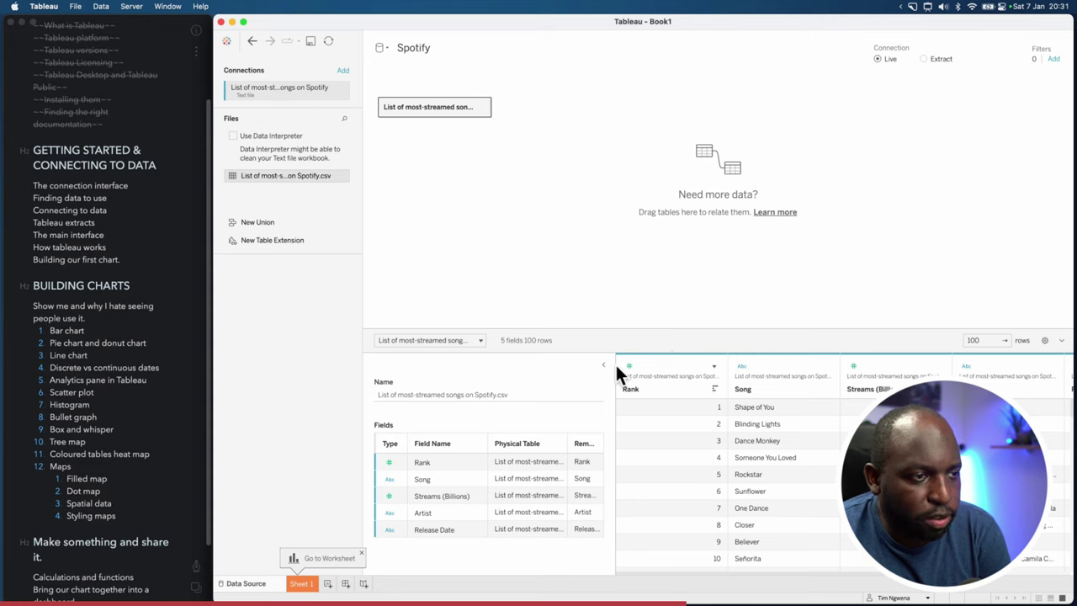
left_click_drag(615, 367, 548, 365)
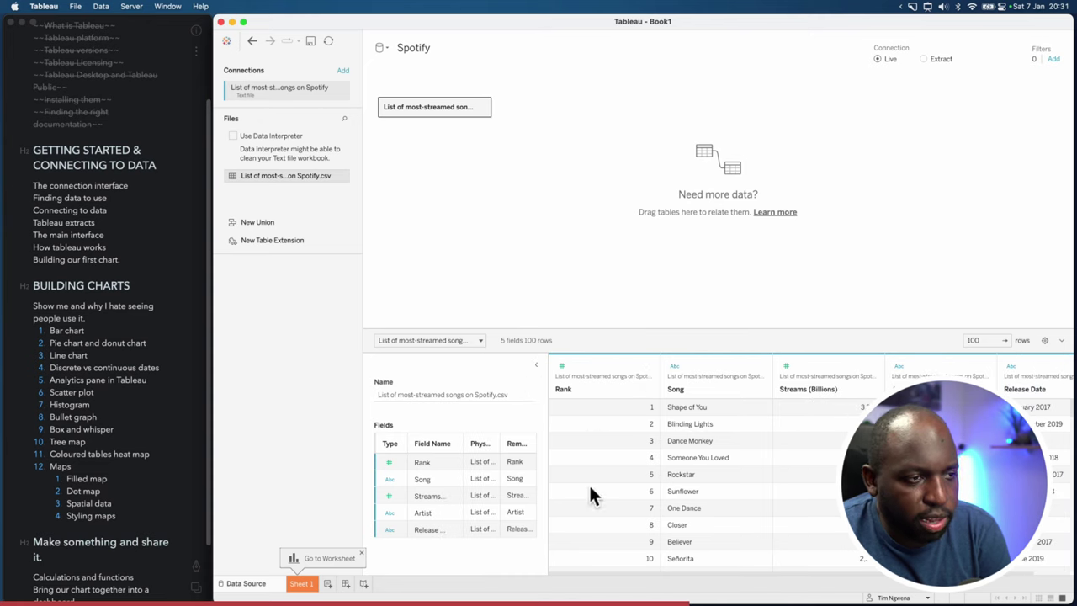
left_click_drag(620, 577, 693, 577)
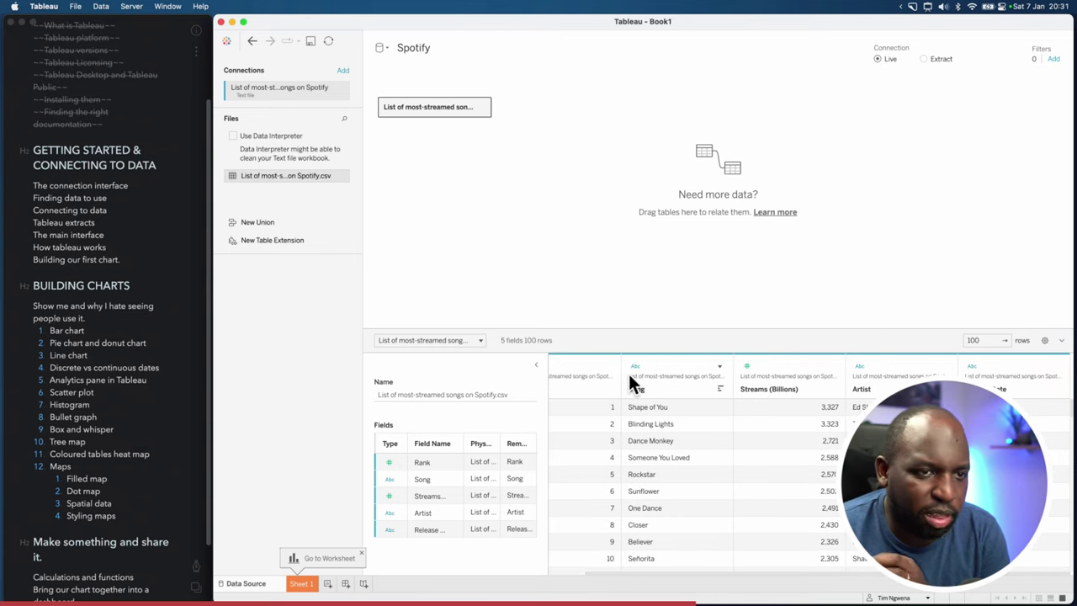
Step: Draw a green annotation arrow pointing at the data preview's row-count setting
key("alt+super+a")
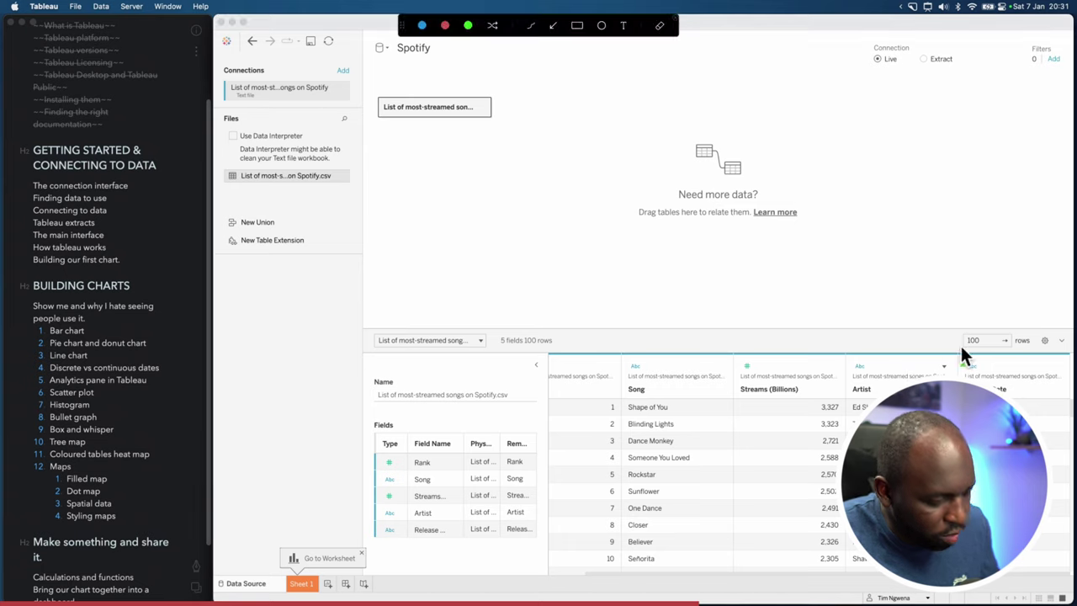
left_click_drag(979, 290, 979, 334)
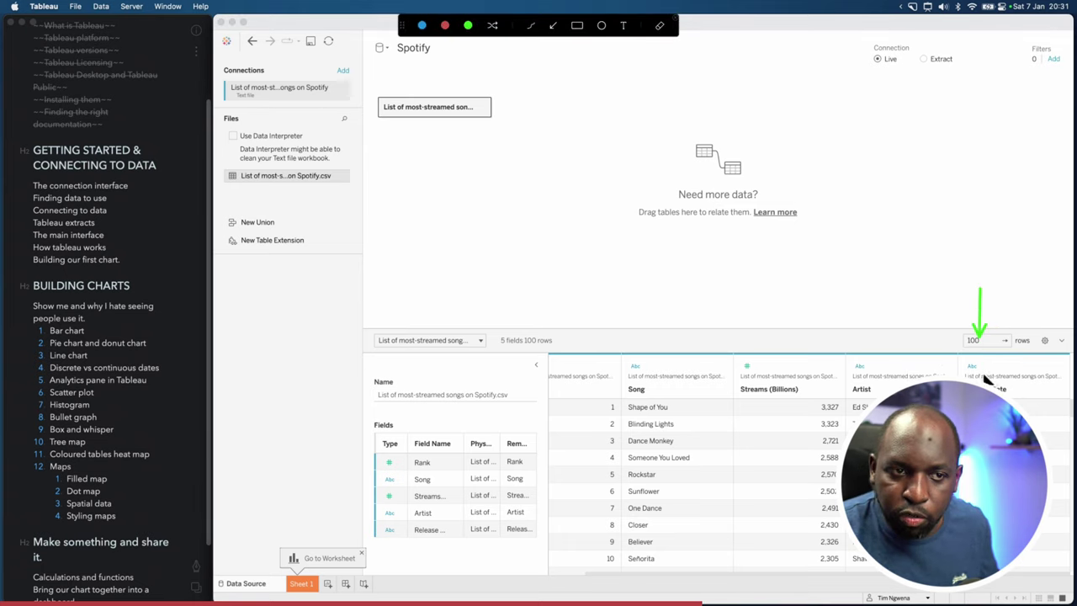
Step: Change the data type of the Release Date column in the data preview to Date
left_click(981, 339)
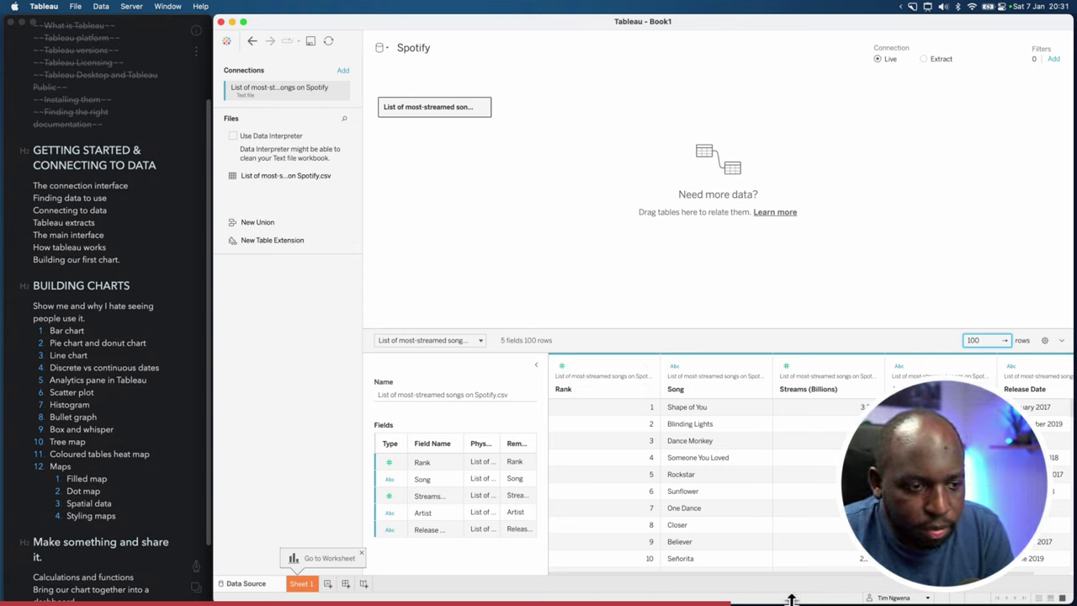
left_click_drag(789, 579, 825, 578)
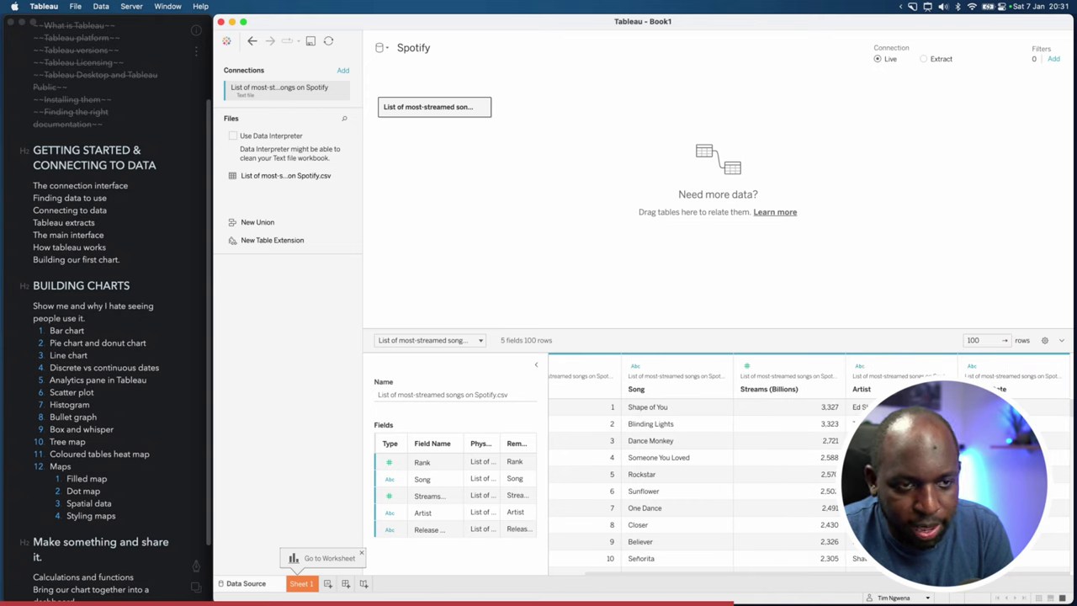
left_click(972, 368)
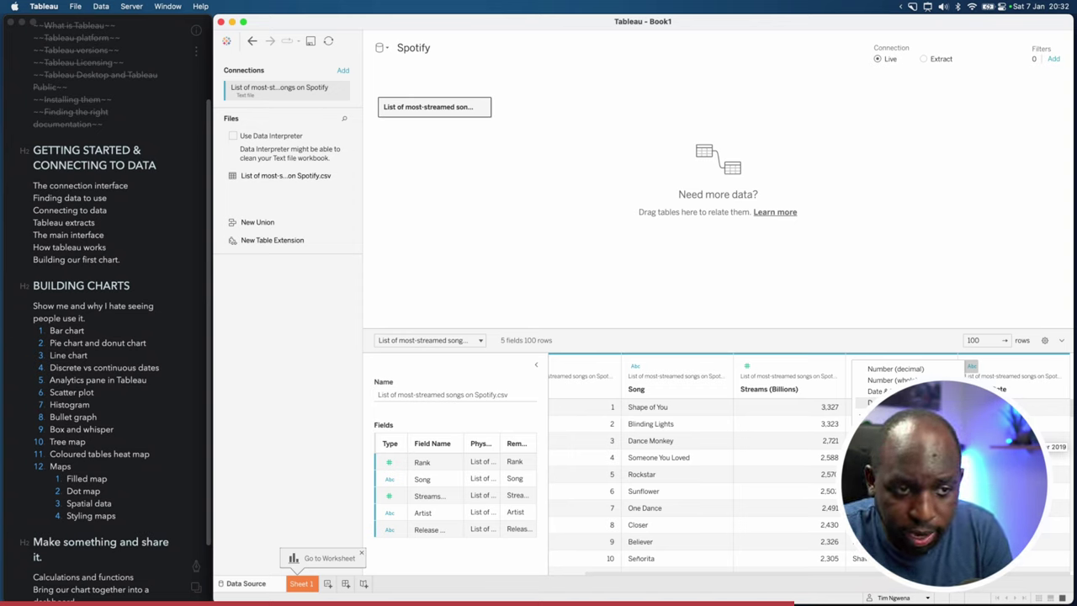
left_click(879, 402)
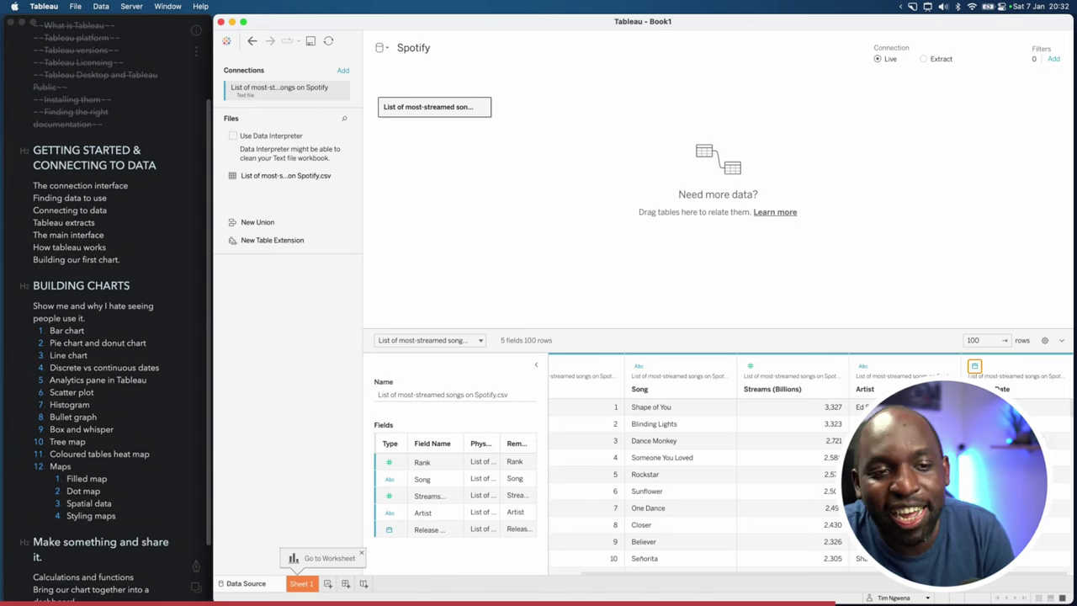
scroll(847, 577, "right", 1)
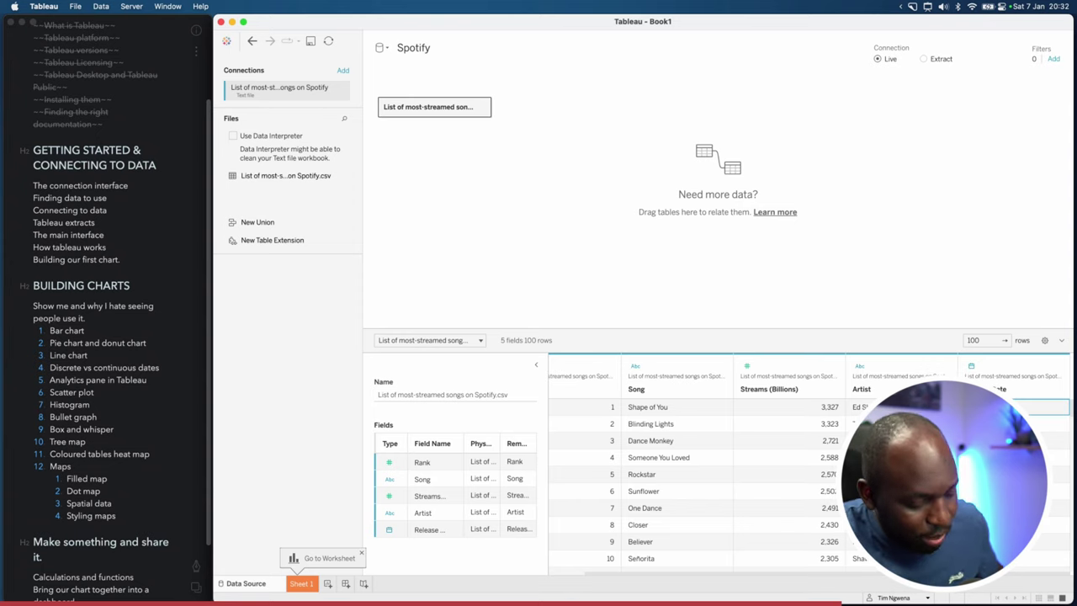
key("ctrl+alt+a")
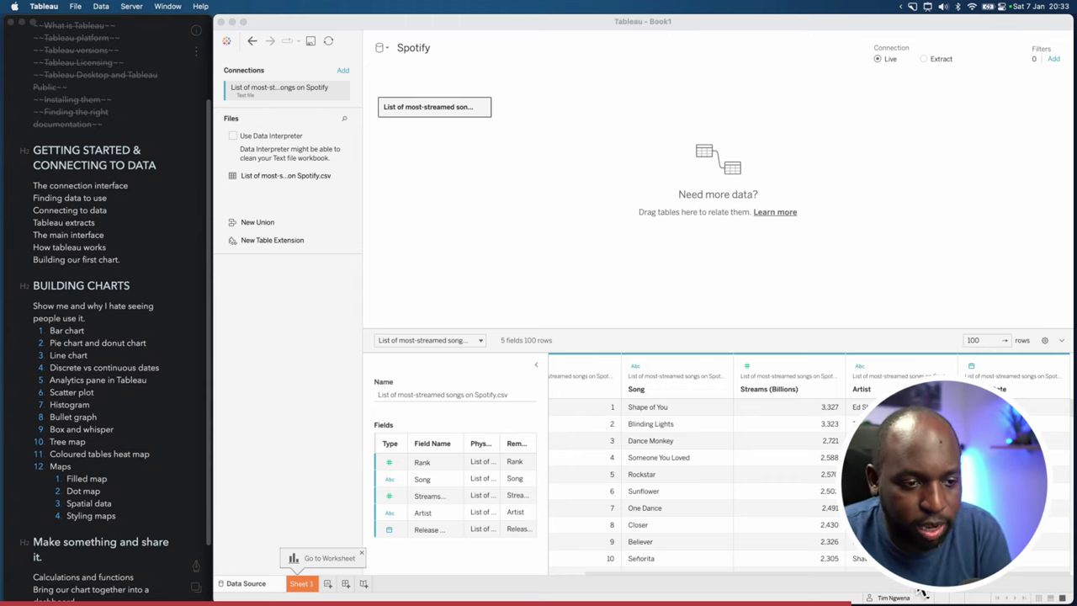
left_click(867, 576)
scroll(866, 576, "left", 2)
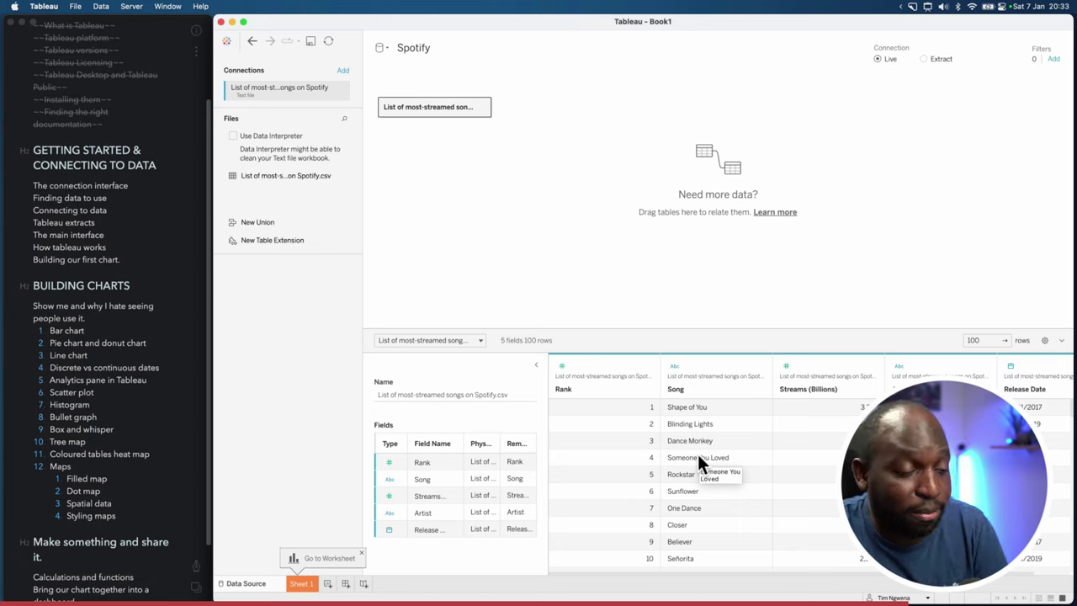
Step: Draw a green annotation arrow down to Sheet 1, clear it, and open the Sheet 1 worksheet
key("ctrl+shift+a")
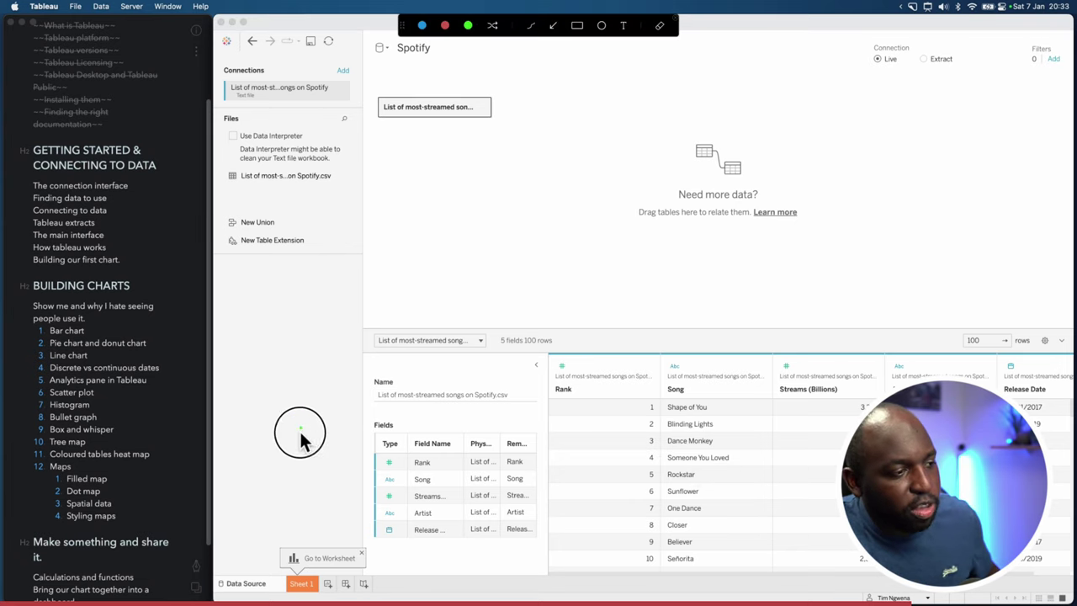
left_click_drag(300, 427, 302, 570)
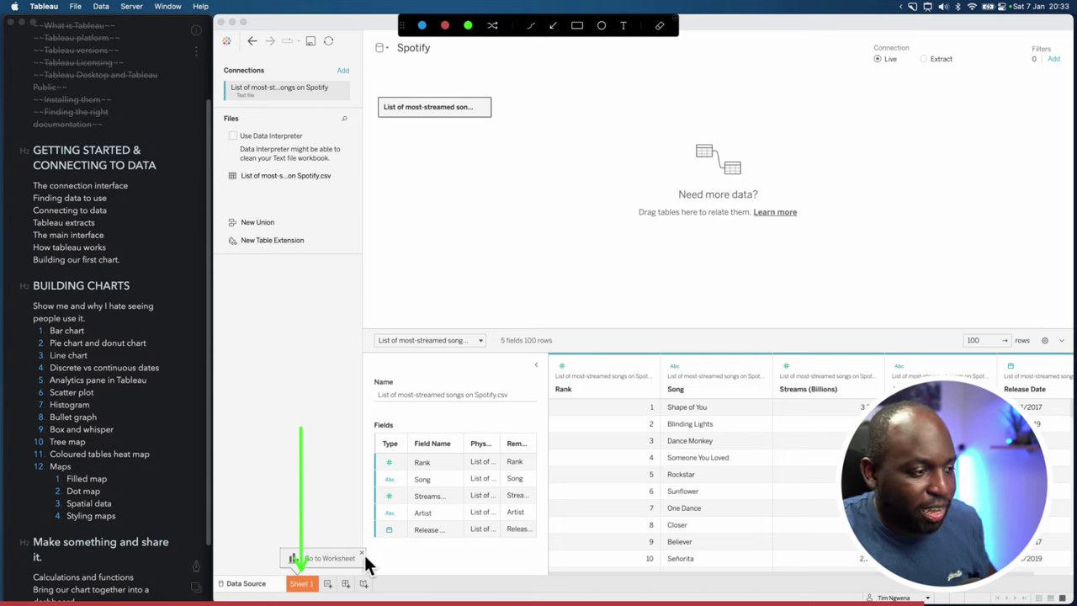
key("Escape")
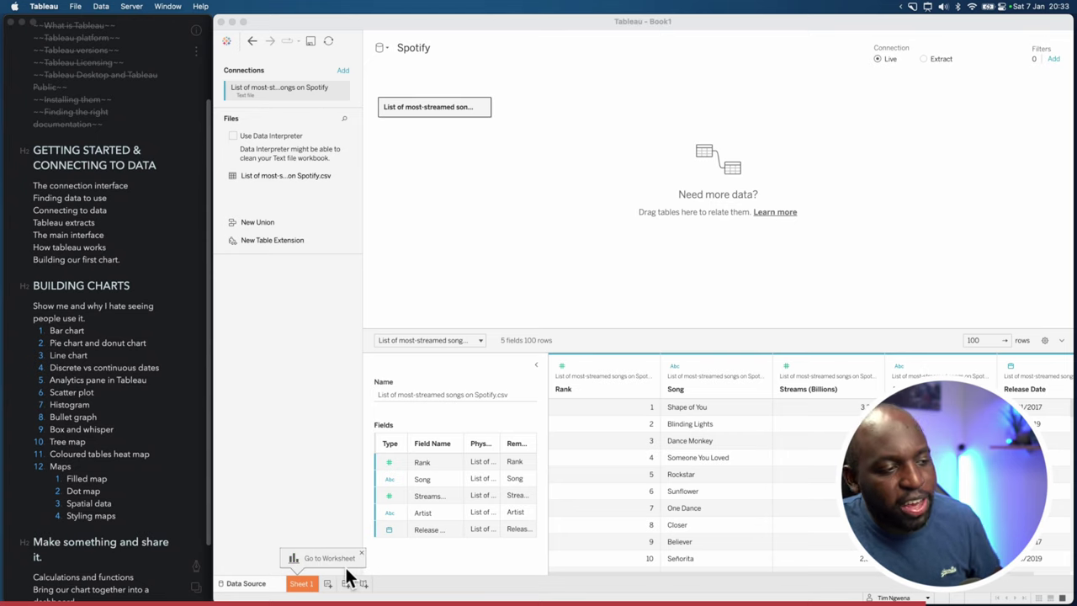
left_click(303, 585)
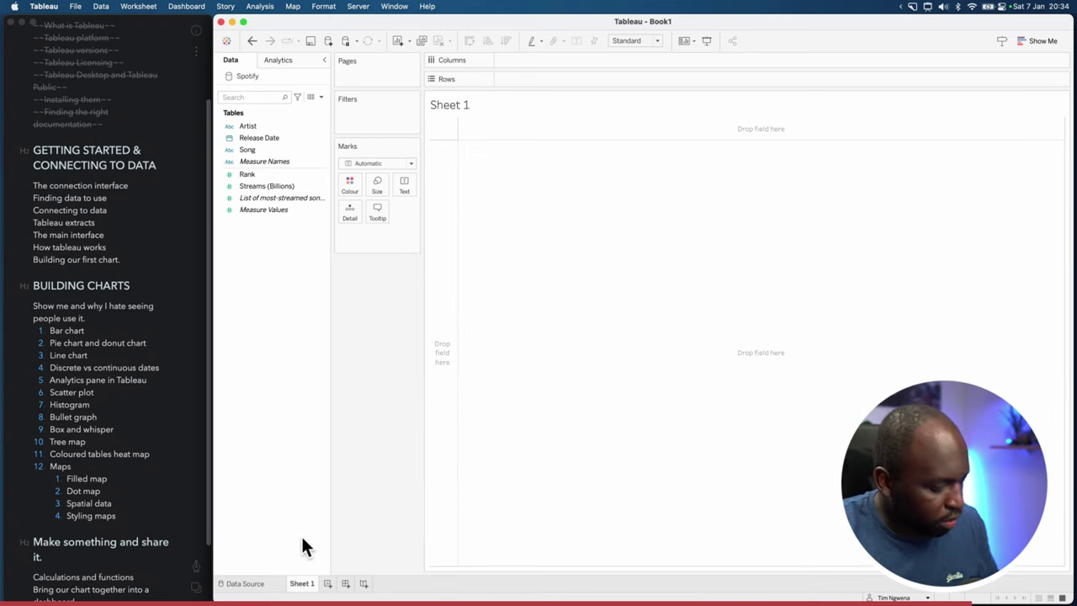
Step: Draw a green annotation arrow at the Data Source page's name, clear it, and return to the Data Source page
key("ctrl+alt+a")
left_click_drag(336, 377, 261, 582)
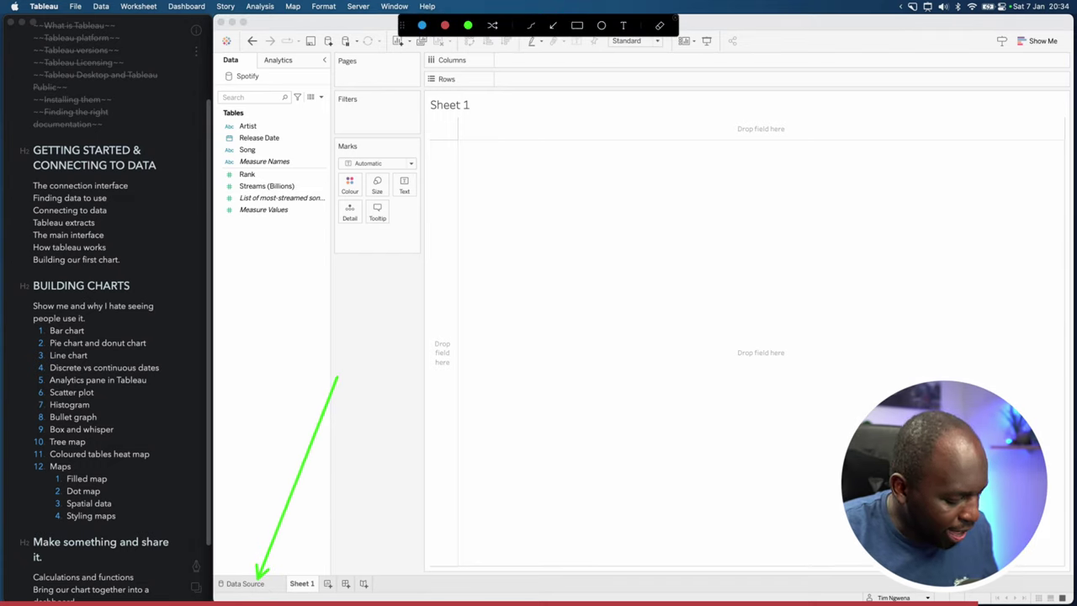
key("Escape")
left_click(253, 583)
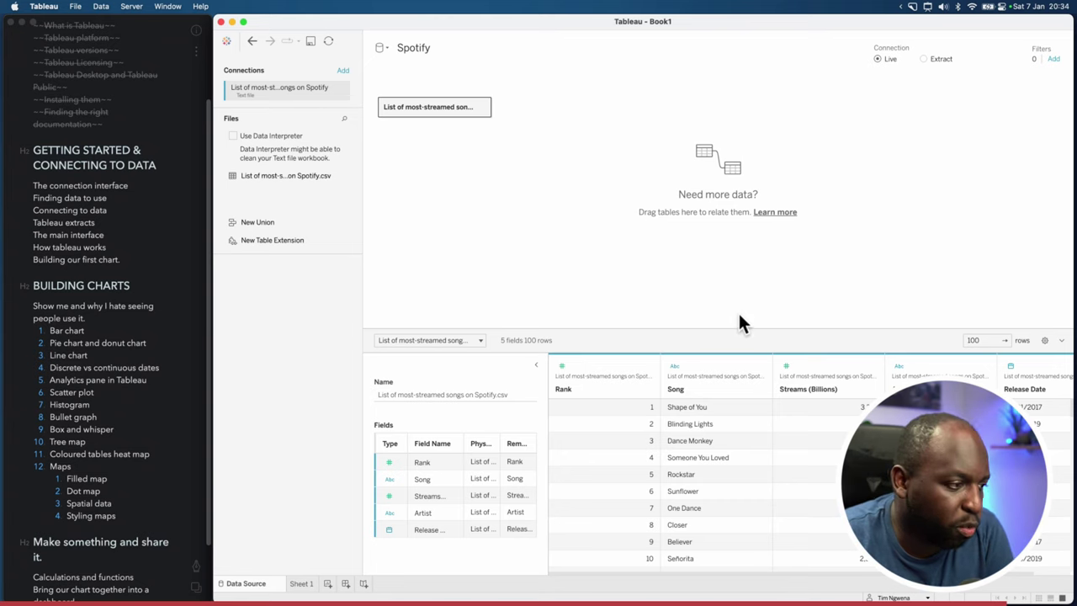
Step: Switch back and forth between Sheet 1 and the Data Source page, finishing on Sheet 1
left_click(301, 582)
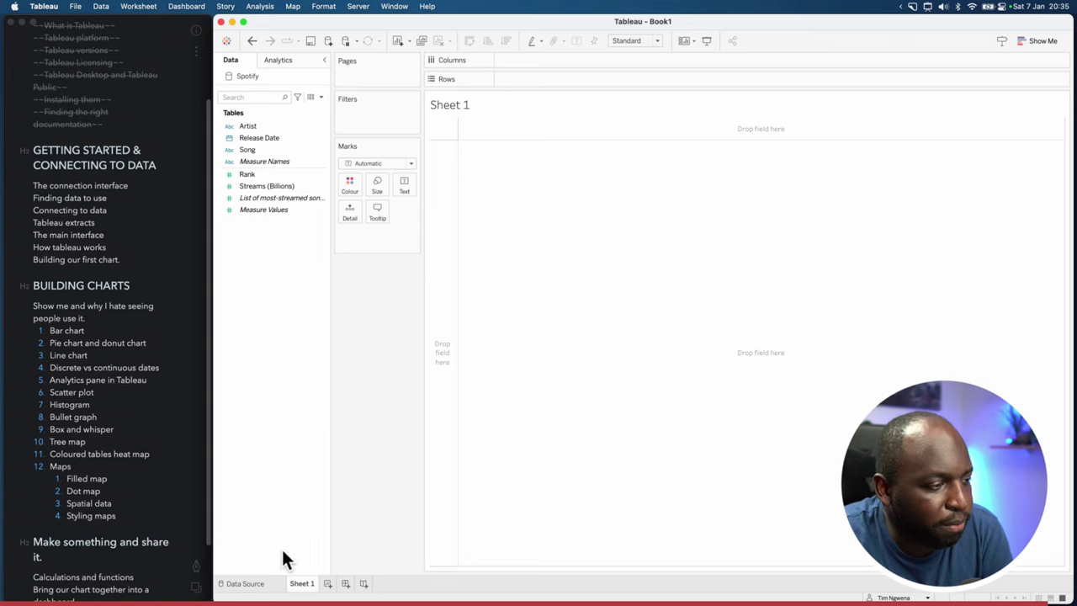
left_click(259, 582)
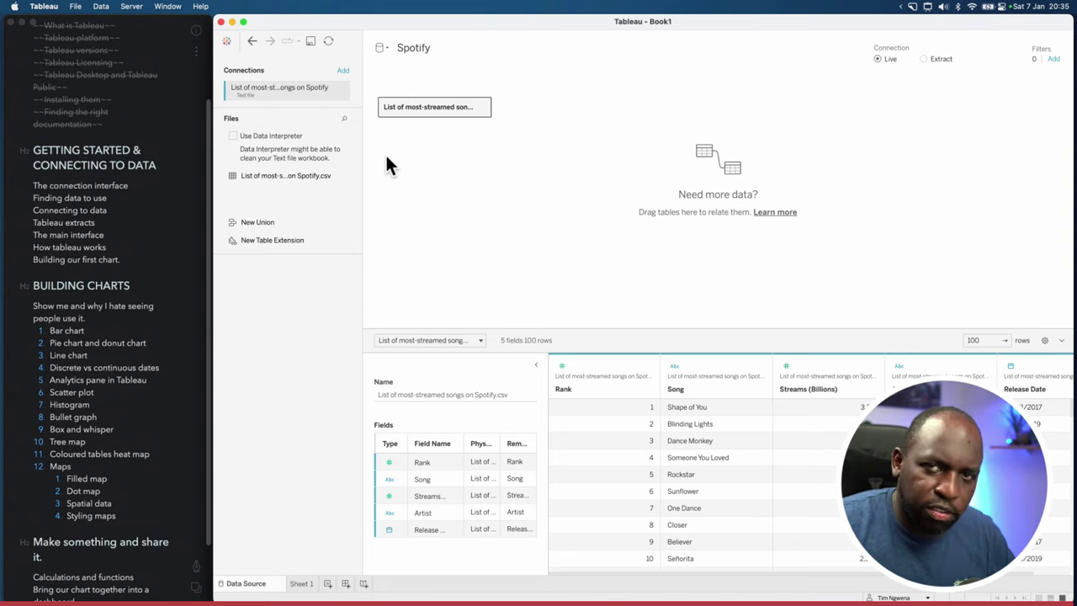
left_click(302, 583)
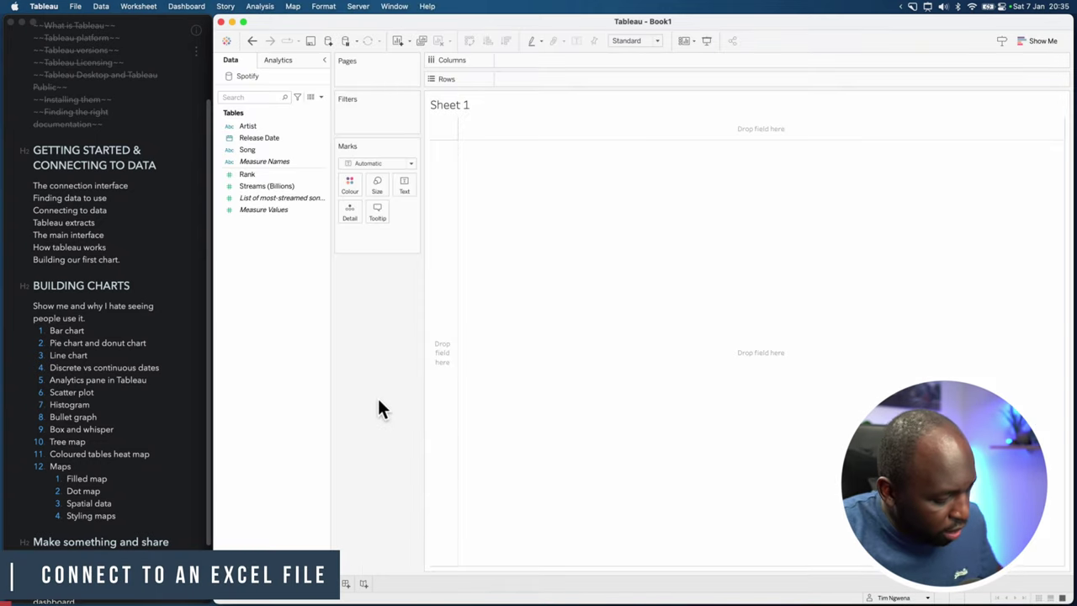
Step: Annotate the new data source command with a green arrow and clear the marking
key("ctrl+alt+a")
left_click_drag(322, 95, 324, 60)
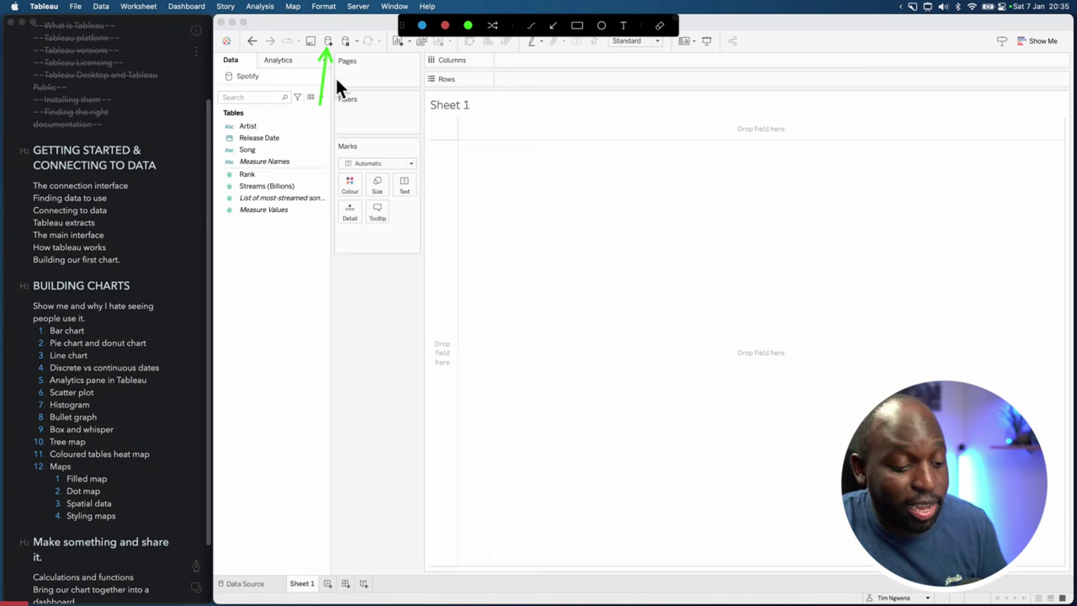
key("Escape")
Step: Start a new Microsoft Excel connection and browse to the My Tableau Repository folder in Documents
left_click(328, 41)
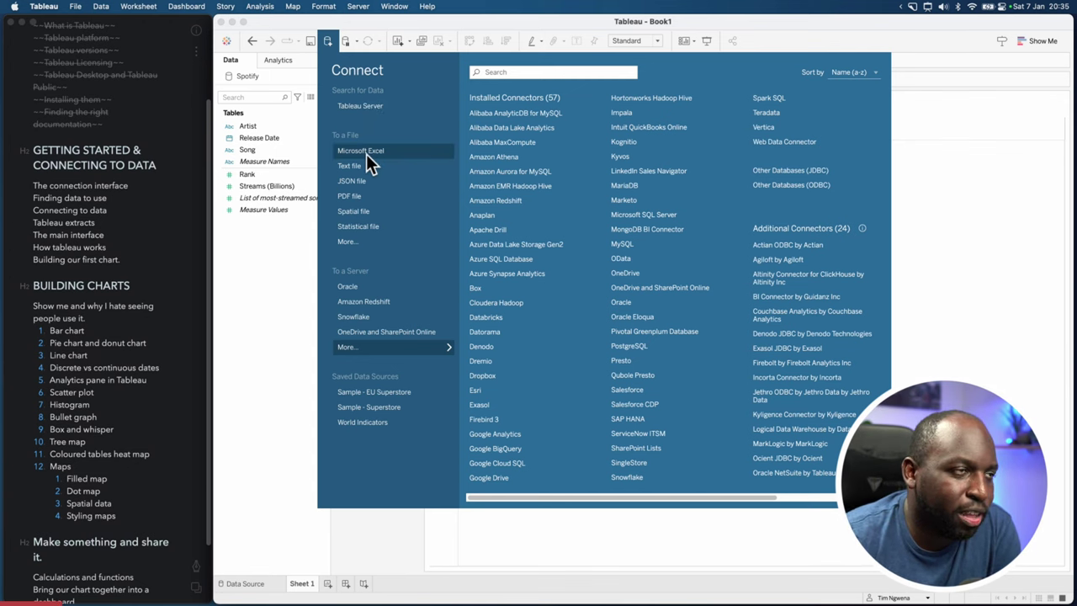
left_click(365, 152)
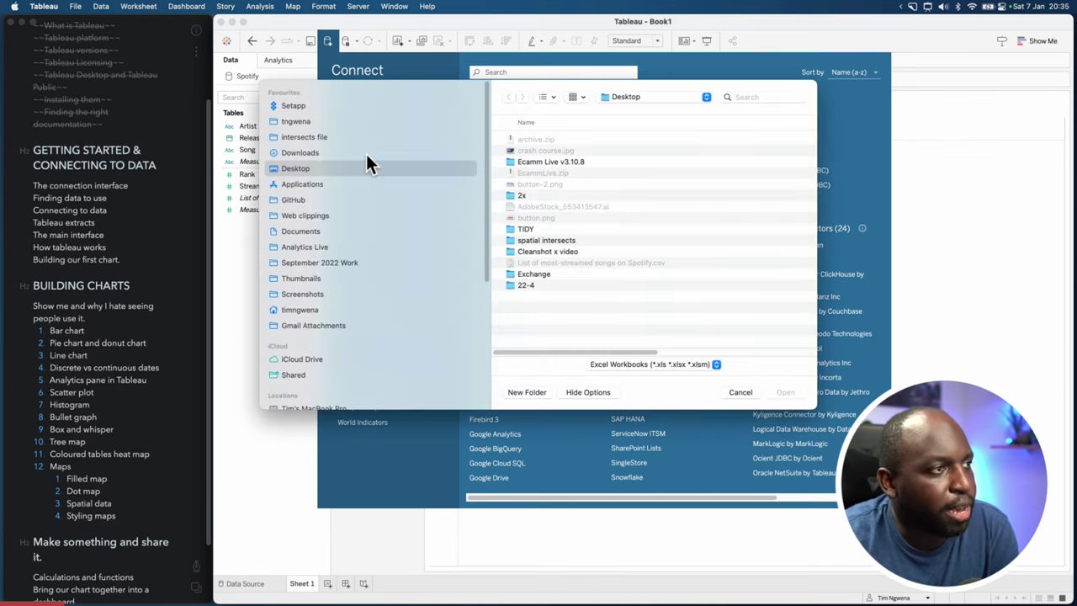
left_click(313, 229)
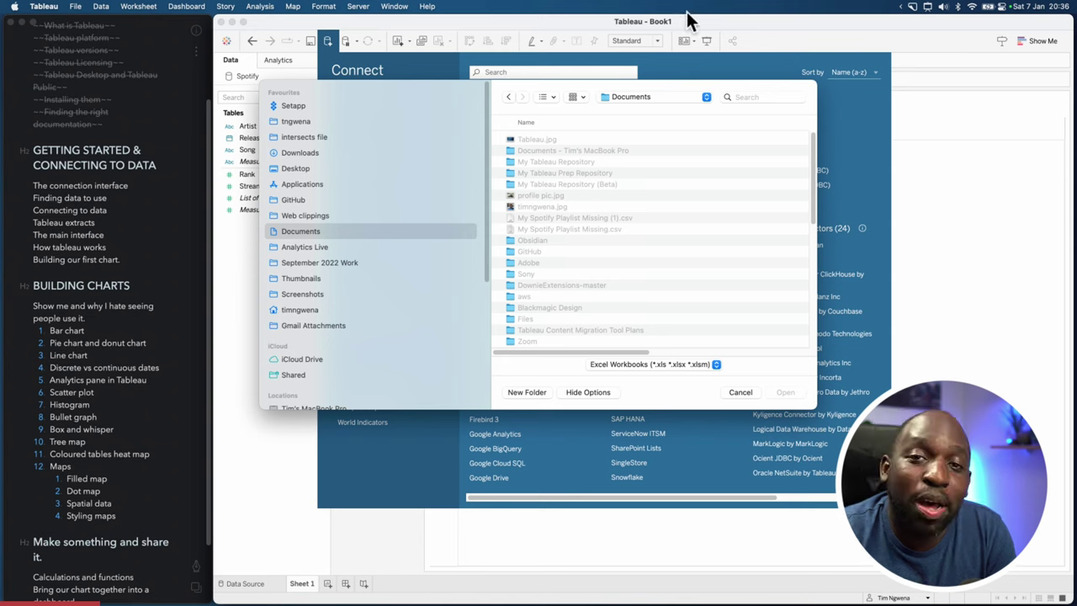
left_click(557, 160)
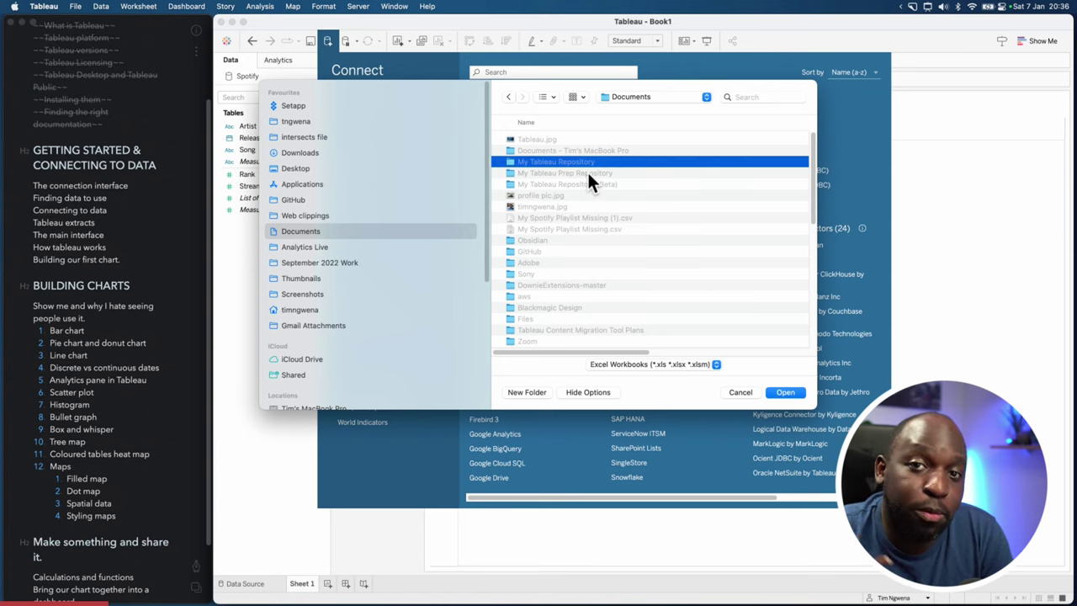
double_click(583, 164)
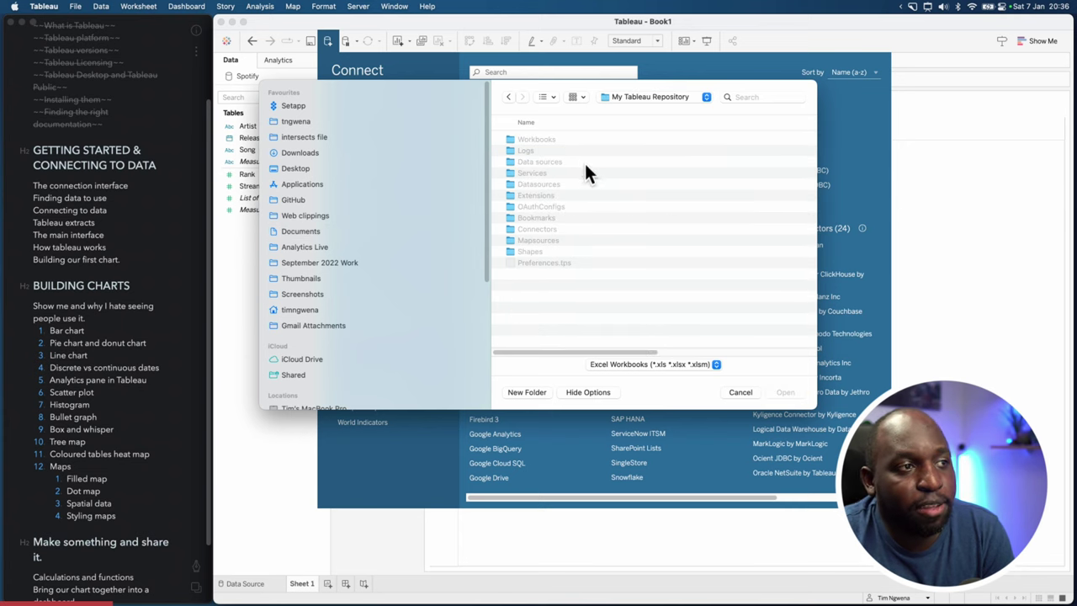
Step: Go through the repository's Data sources and 2022.4 folders to the en_GB-EU folder
left_click(584, 141)
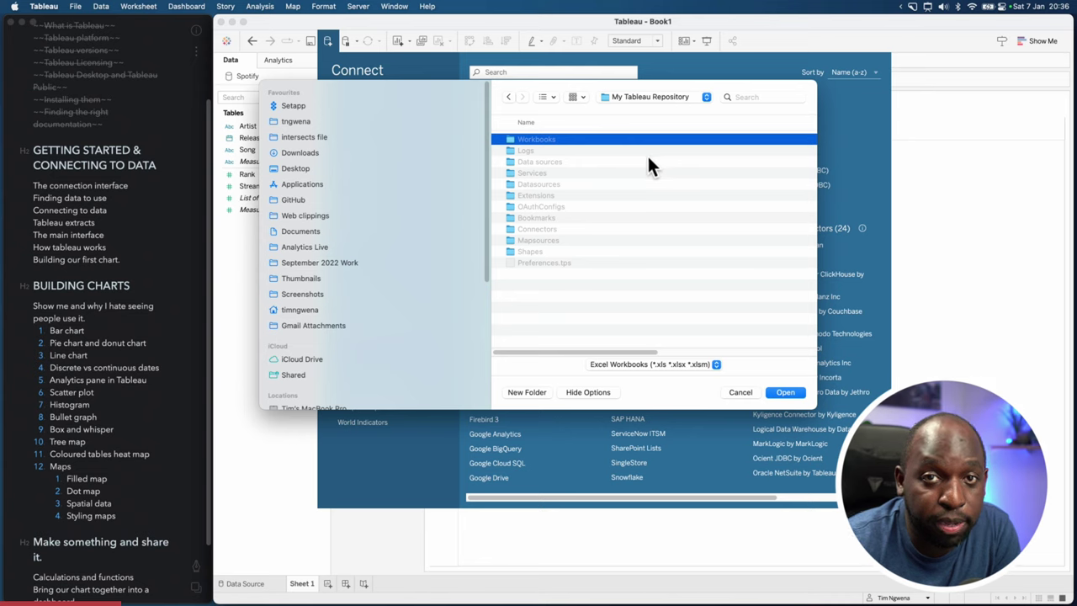
left_click(603, 153)
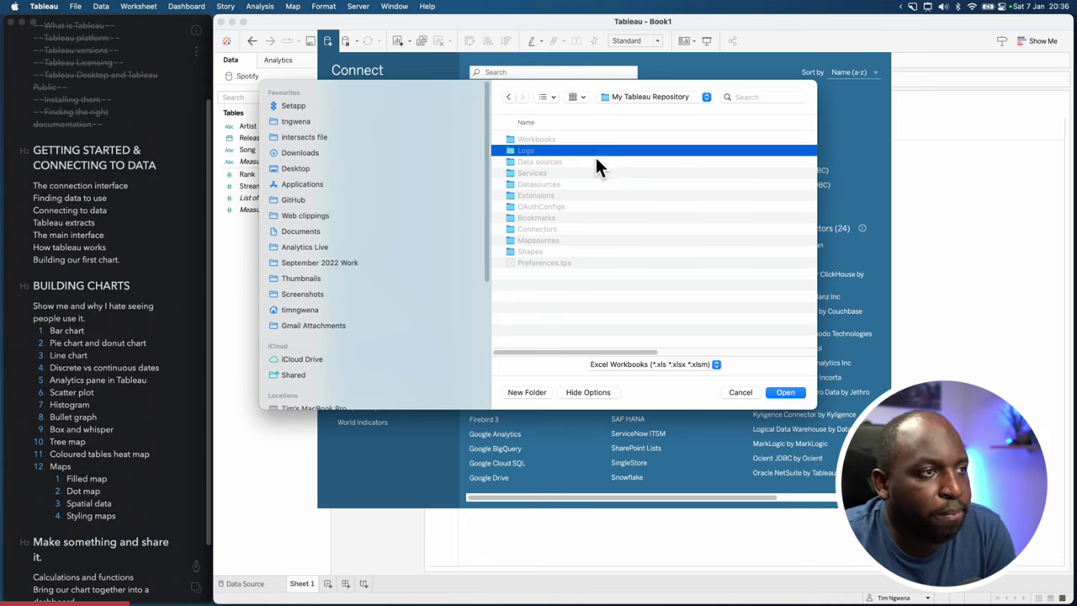
left_click(593, 162)
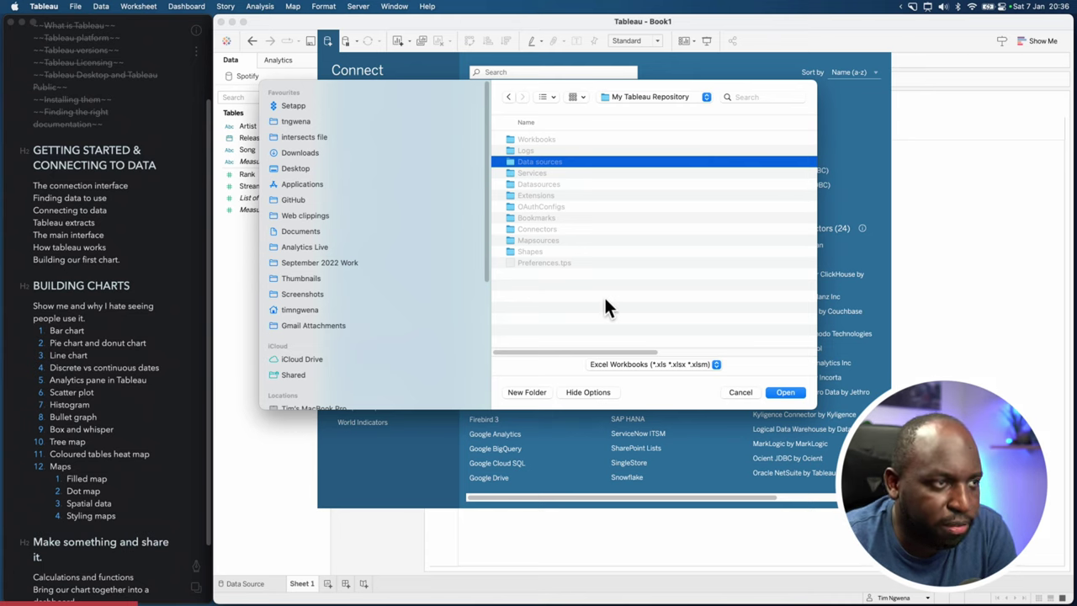
double_click(560, 163)
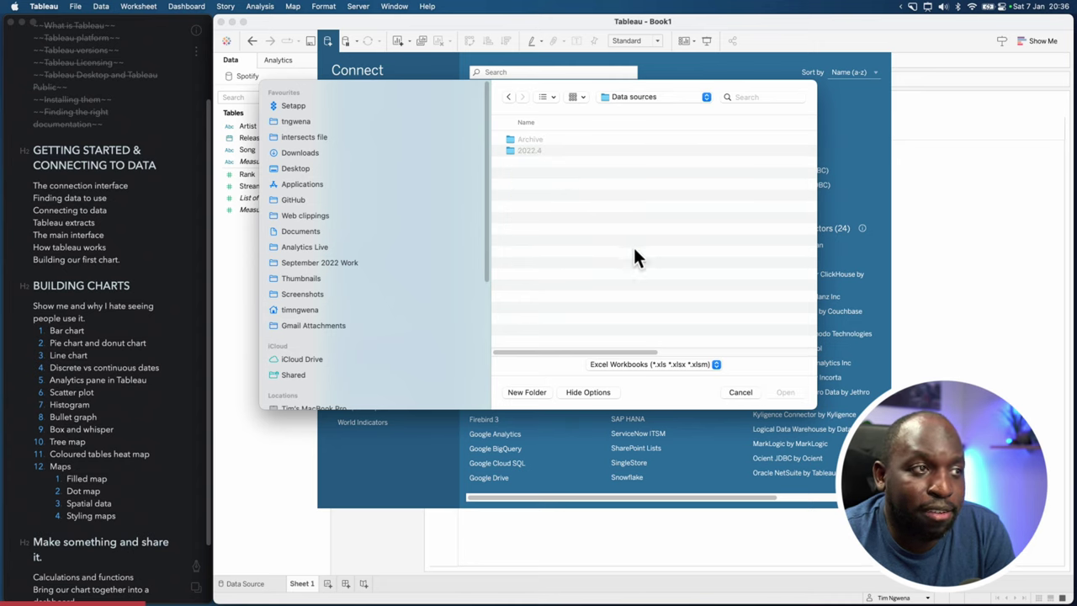
double_click(539, 151)
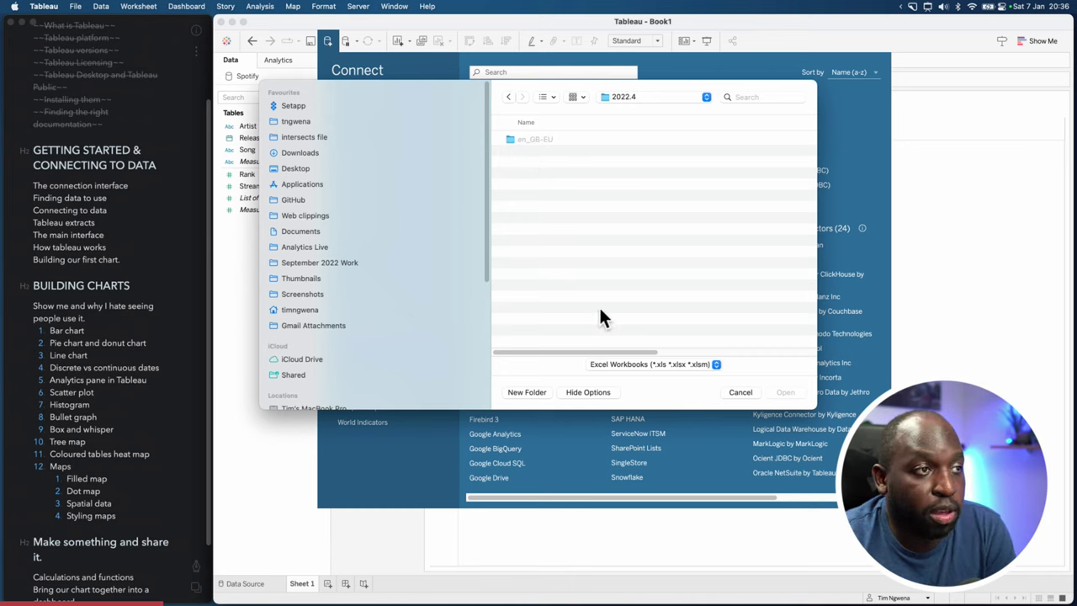
double_click(543, 141)
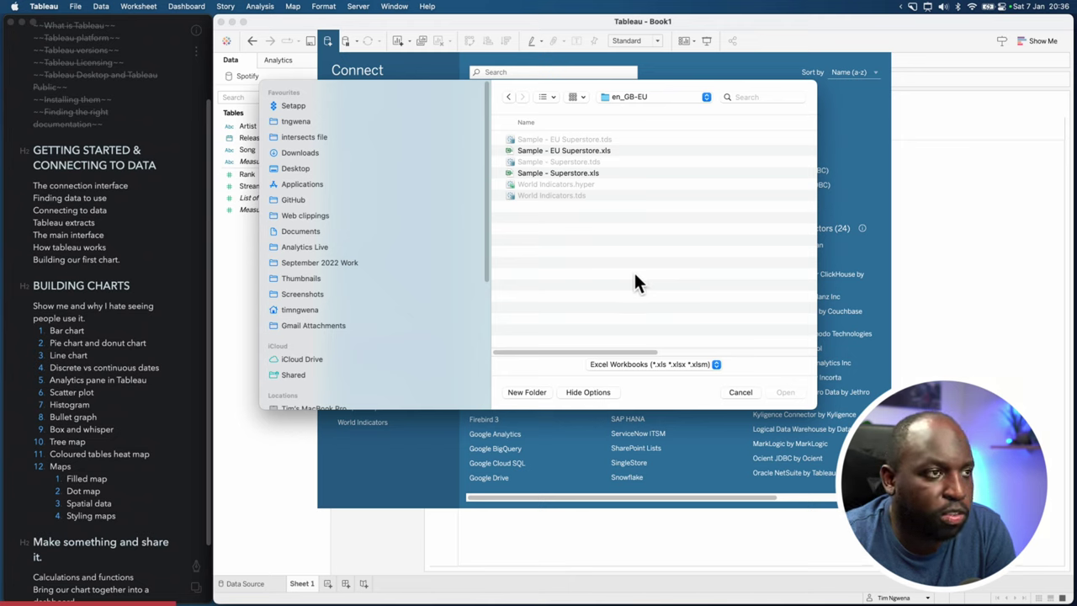
Step: Connect to the Sample - Superstore.xls workbook, choosing it over Sample - EU Superstore.xls
left_click(606, 153)
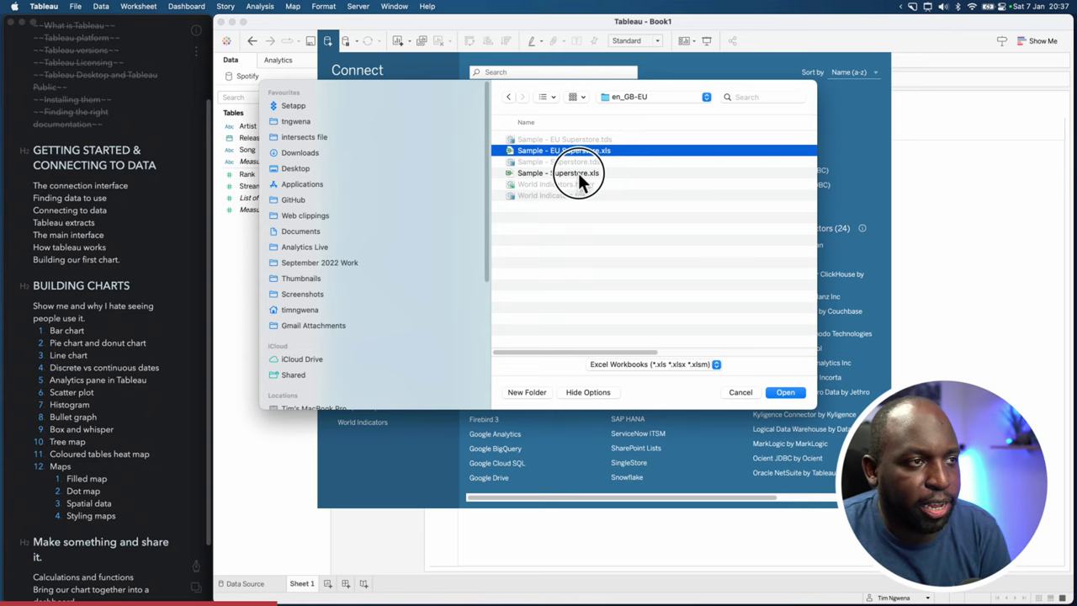
left_click(586, 174)
left_click(587, 152)
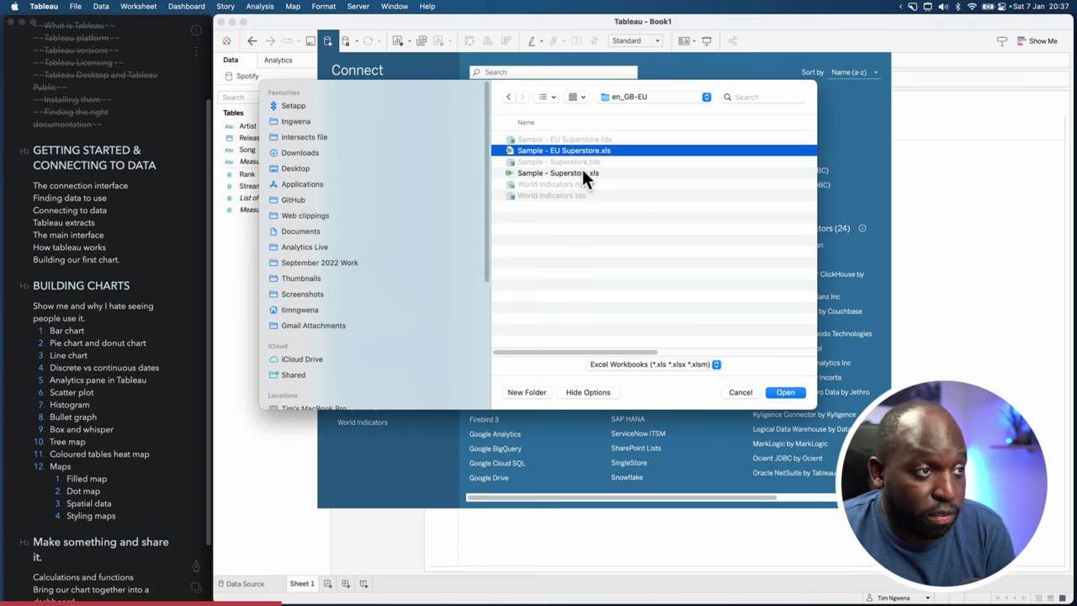
left_click(577, 171)
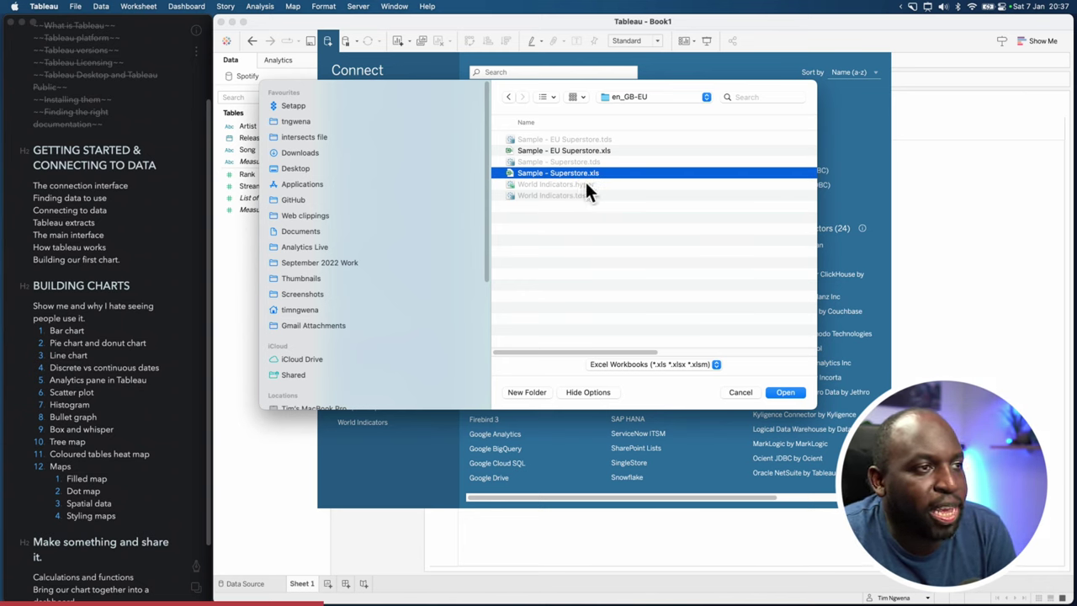
left_click(786, 397)
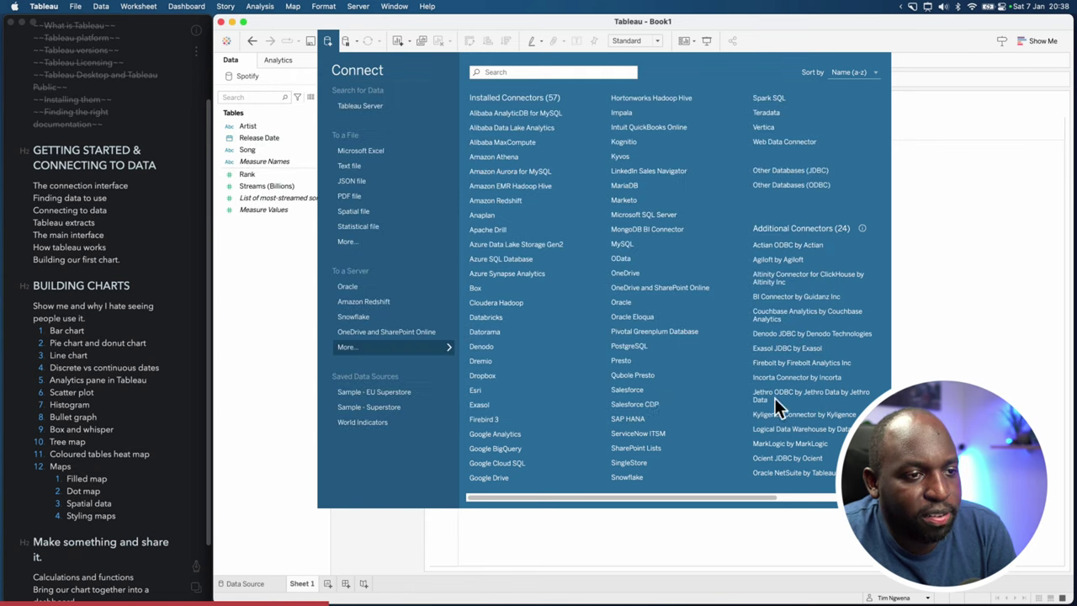
left_click(365, 405)
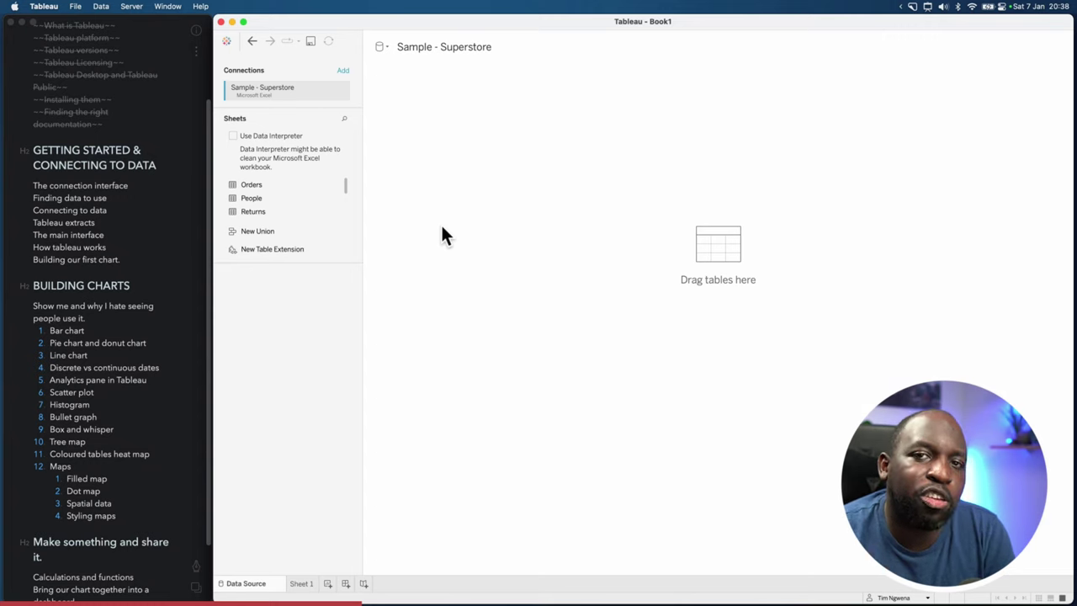
Step: Open the data source list, annotate its selector with a green arrow and clear the marking
left_click(385, 47)
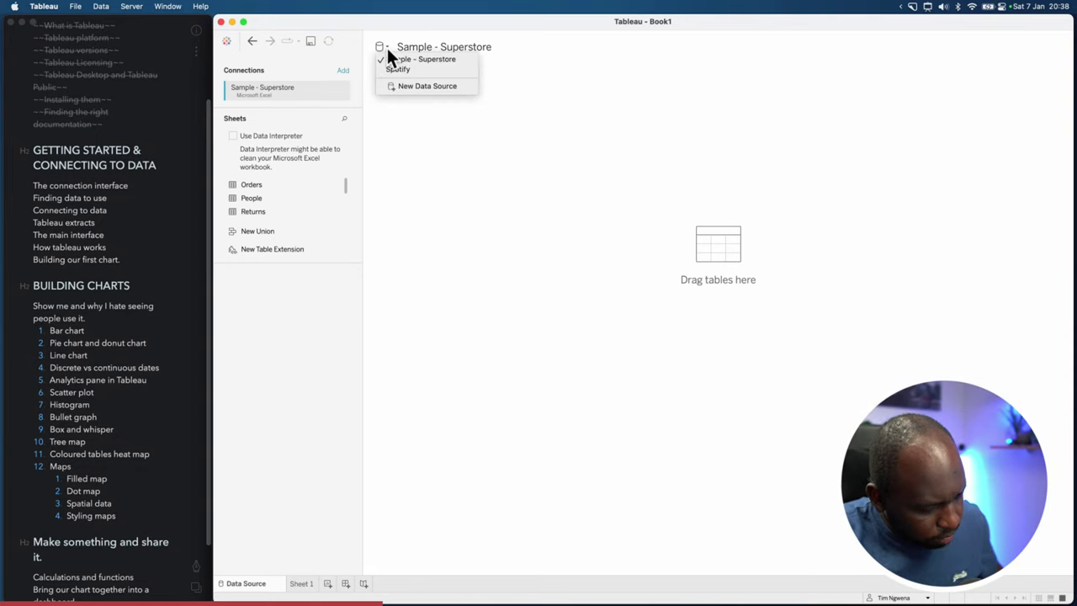
key("super+shift+a")
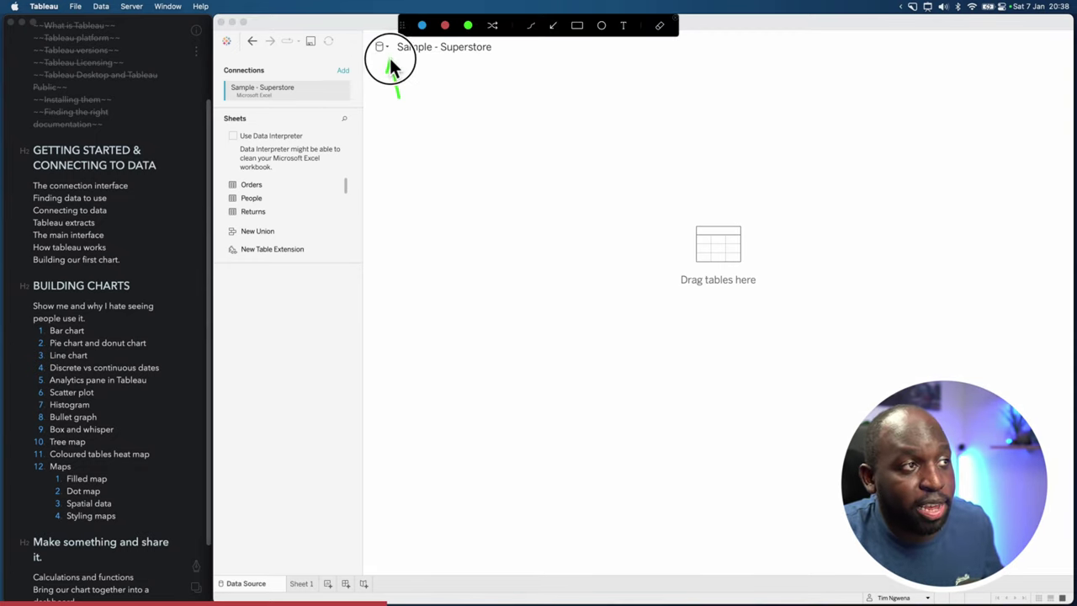
key("Escape")
Step: Switch back and forth between the Spotify and Sample - Superstore data sources, ending on Sample - Superstore
left_click(387, 46)
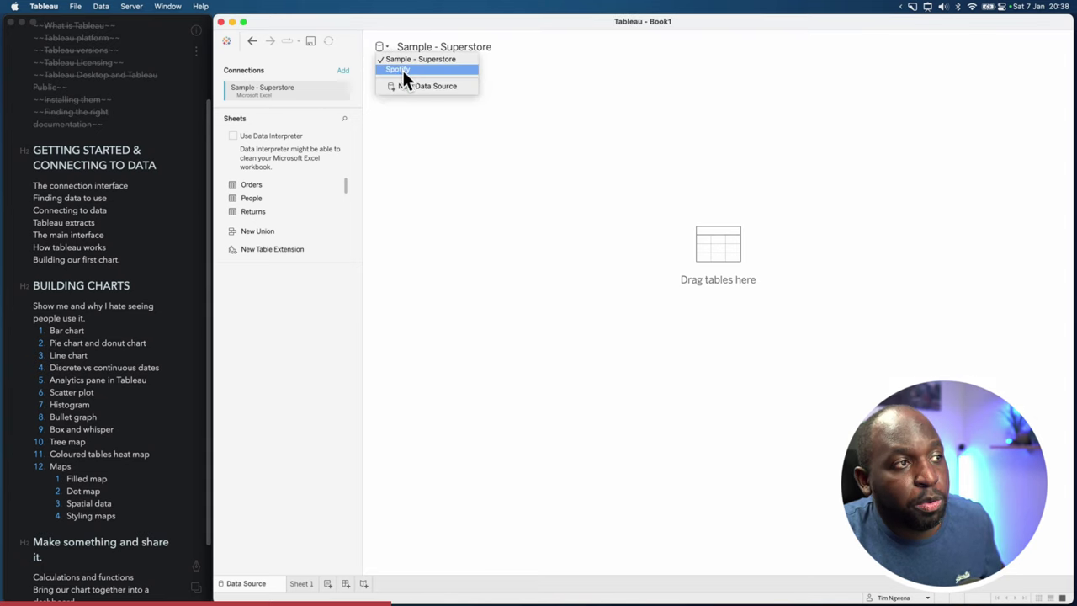
left_click(409, 72)
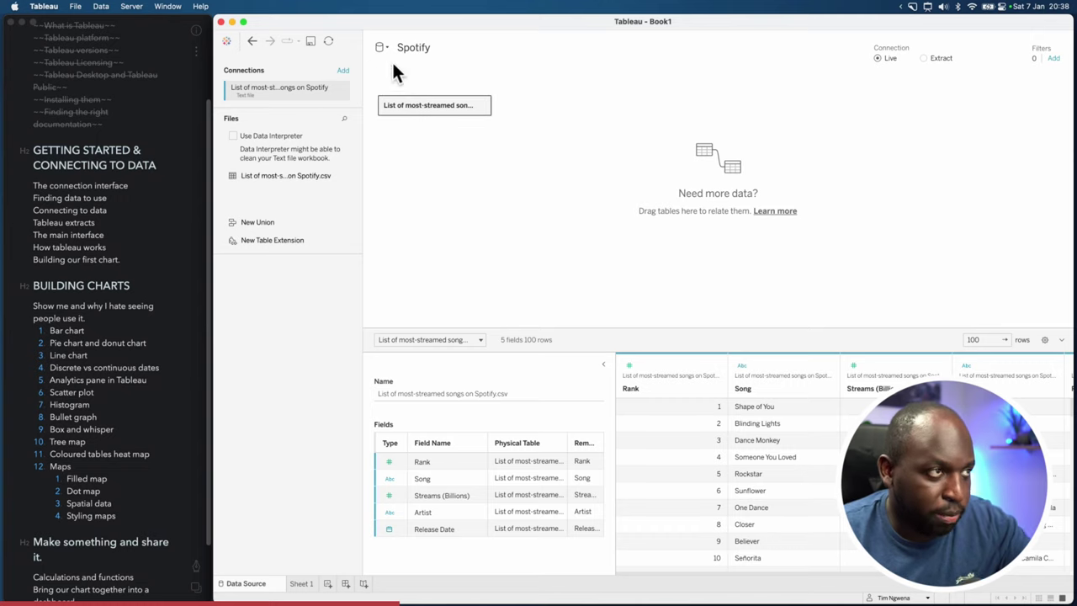
left_click(383, 47)
left_click(402, 59)
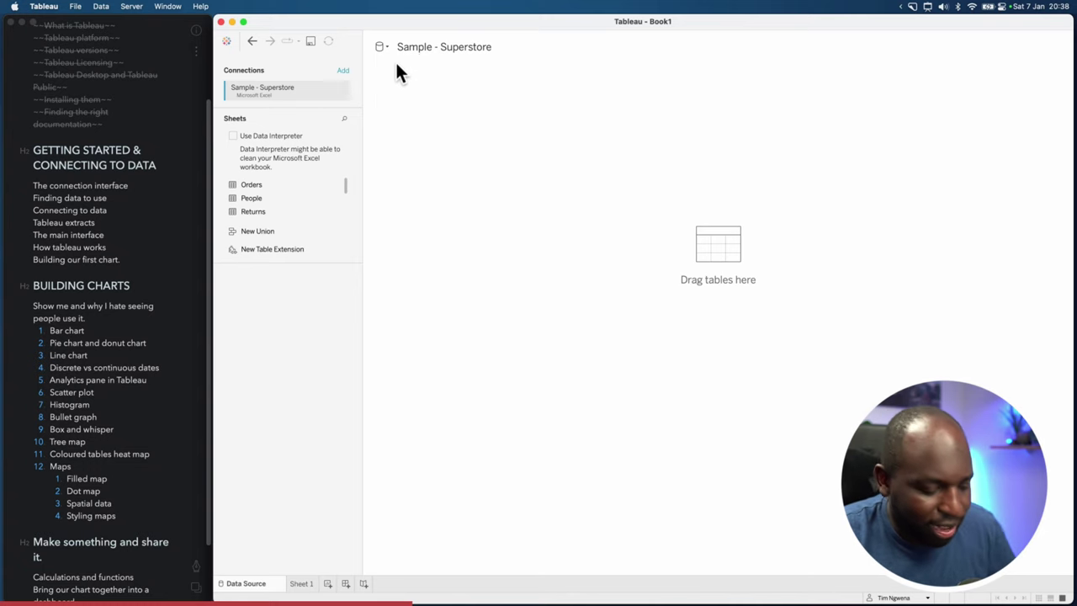
left_click(385, 47)
left_click(395, 67)
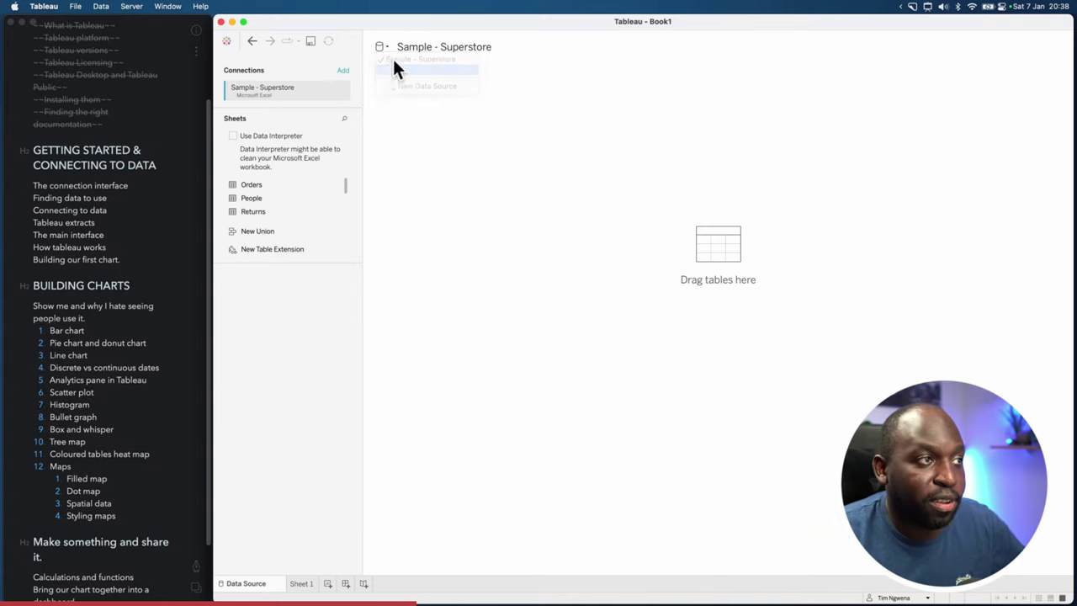
left_click(385, 47)
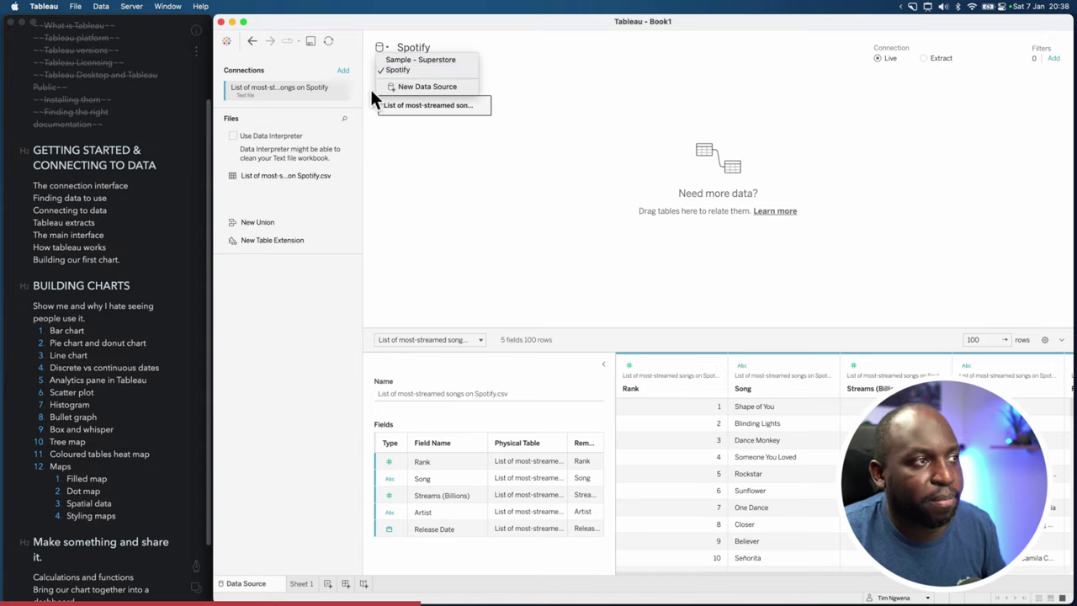
left_click(369, 85)
left_click(386, 49)
left_click(392, 57)
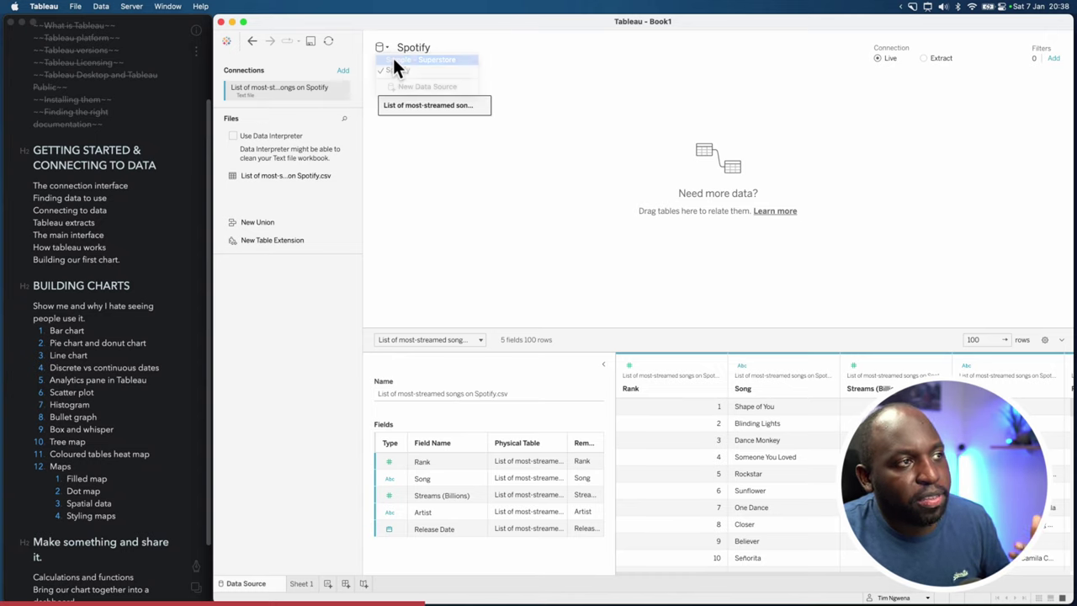
Step: Annotate the Sample - Superstore connection with a green arrow and clear the marking
key("ctrl+shift+a")
left_click_drag(345, 60, 281, 92)
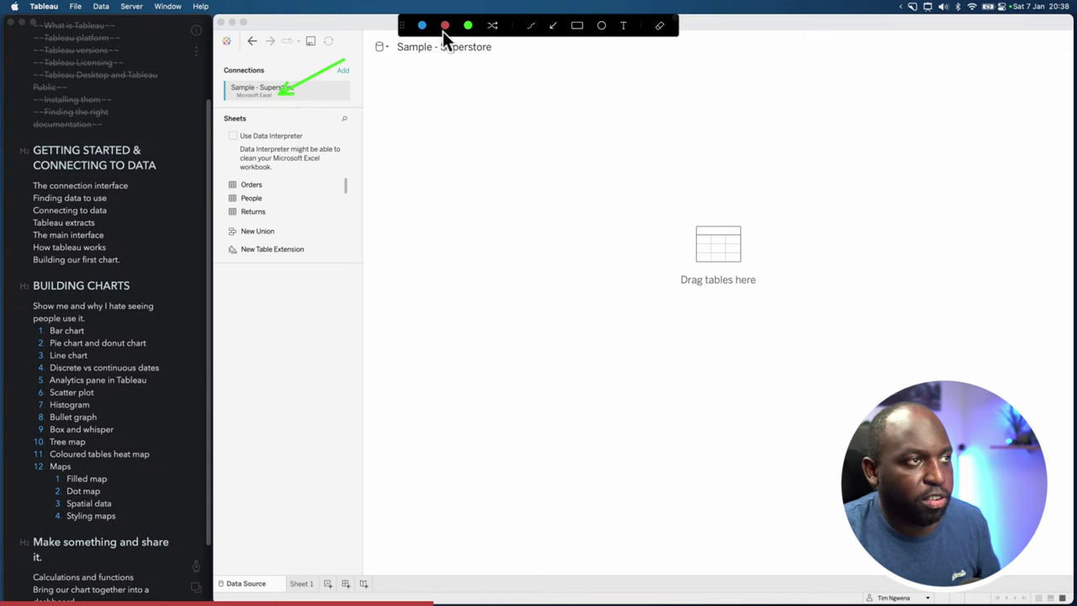
key("Escape")
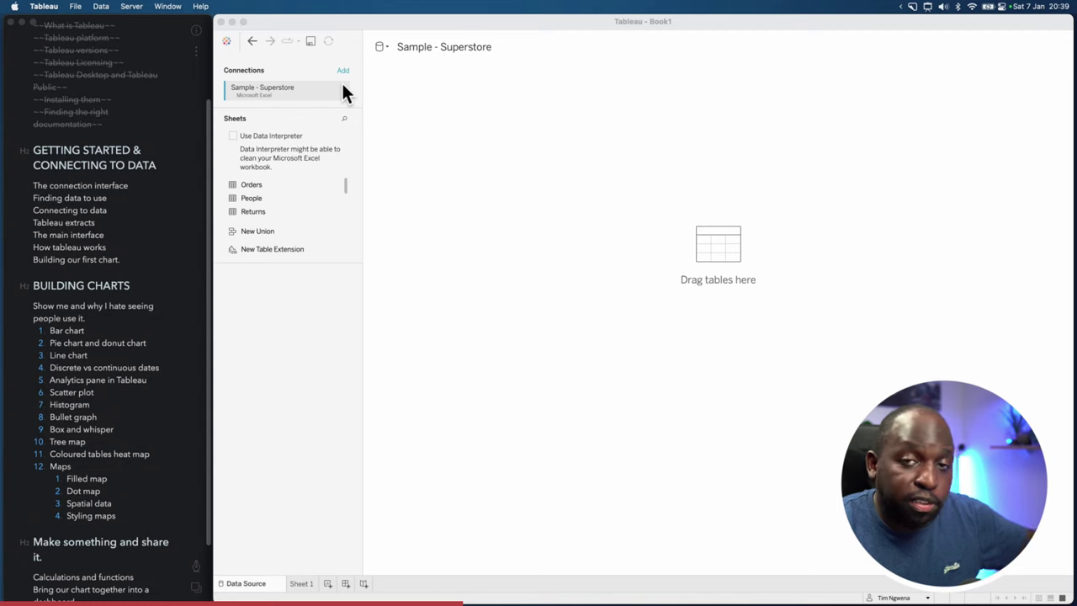
Step: Annotate the Orders, People and Returns sheets with red arrows and clear the markings
key("ctrl+alt+a")
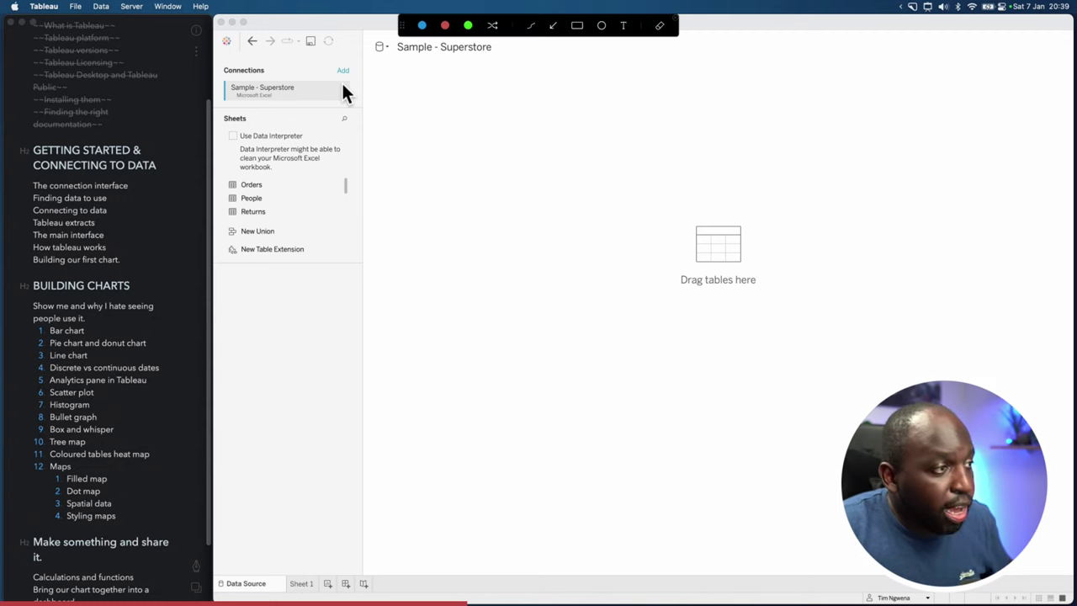
left_click_drag(315, 141, 262, 191)
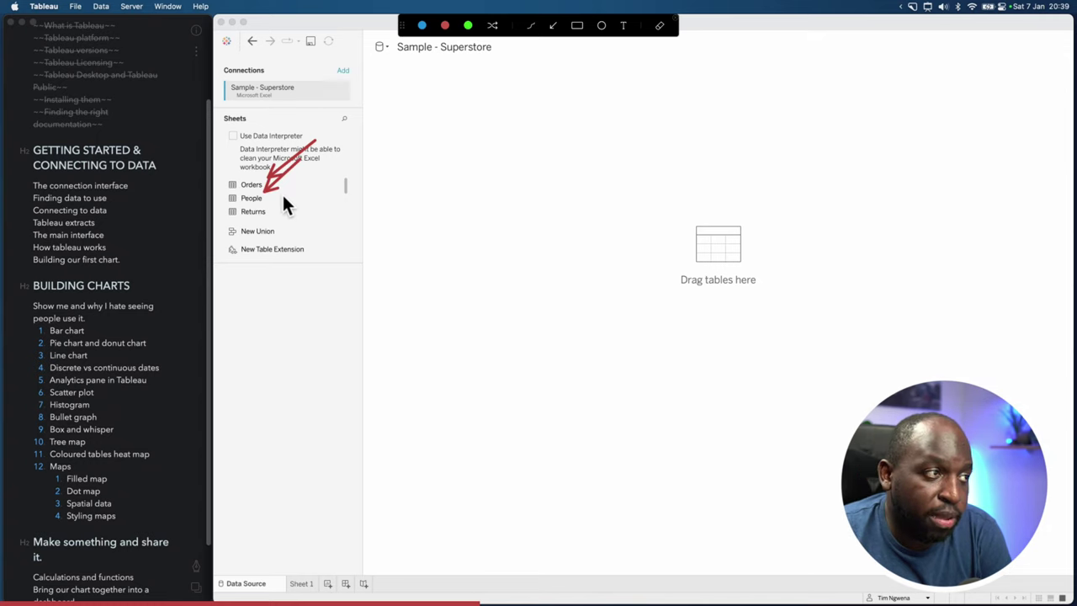
left_click_drag(290, 200, 269, 210)
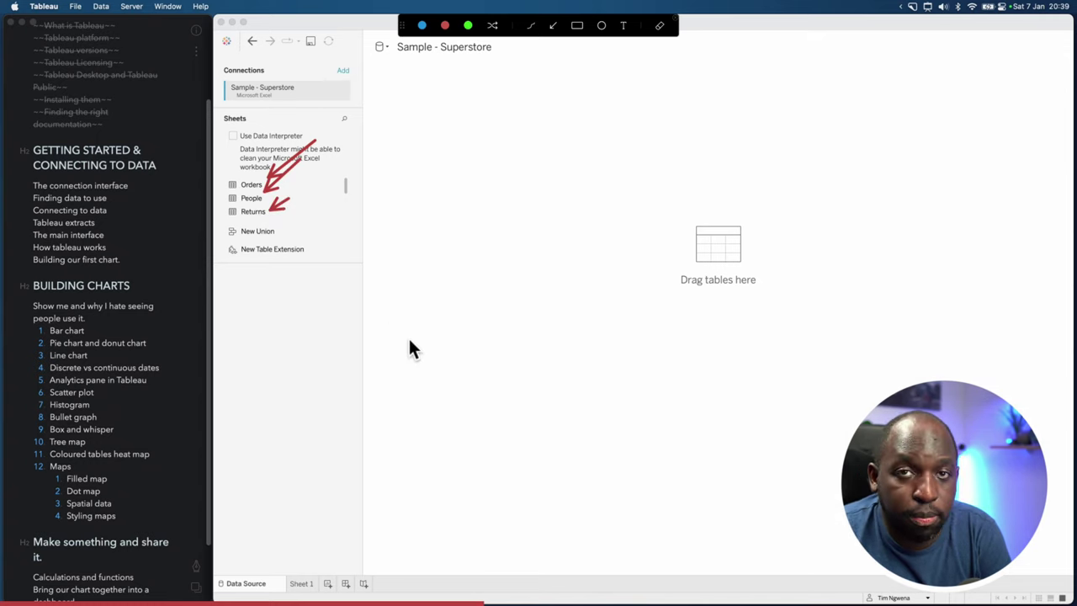
key("Escape")
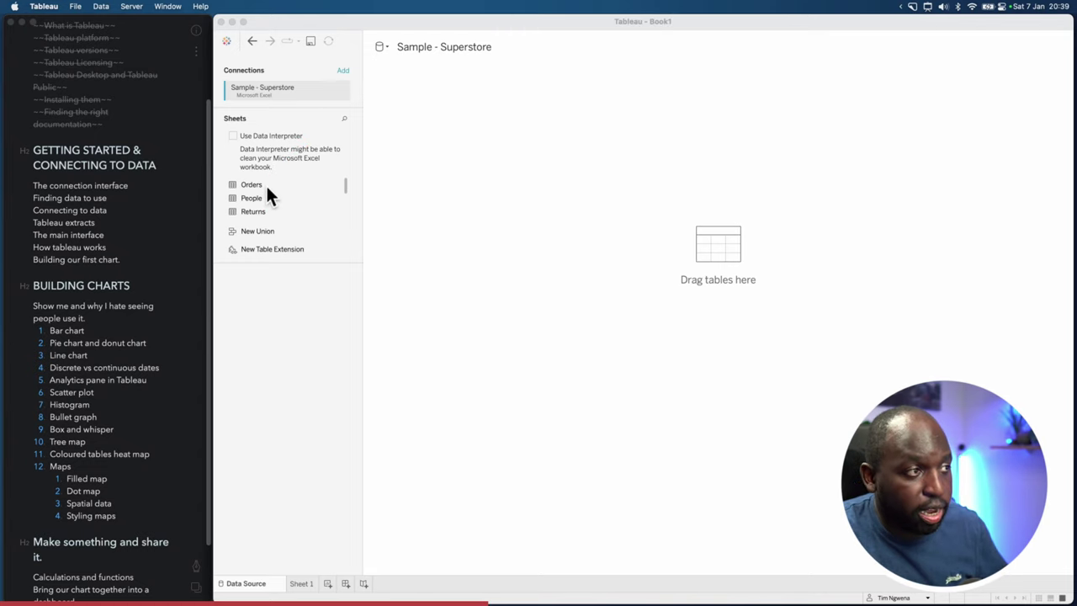
Step: Preview the data of the Orders, People and Returns sheets and the People named range, closing each preview
left_click(332, 186)
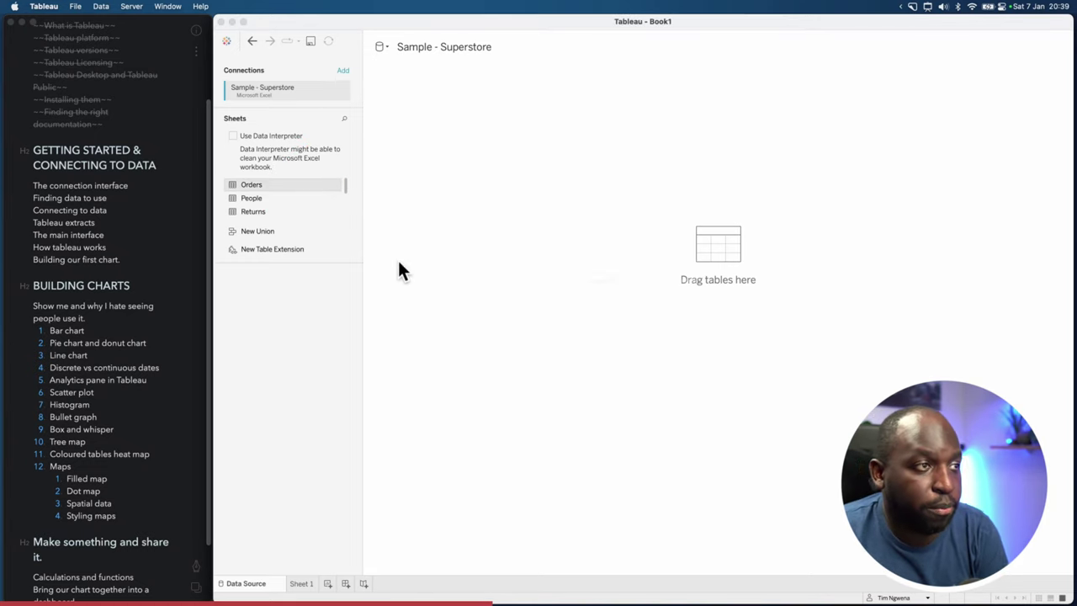
left_click_drag(578, 450, 555, 450)
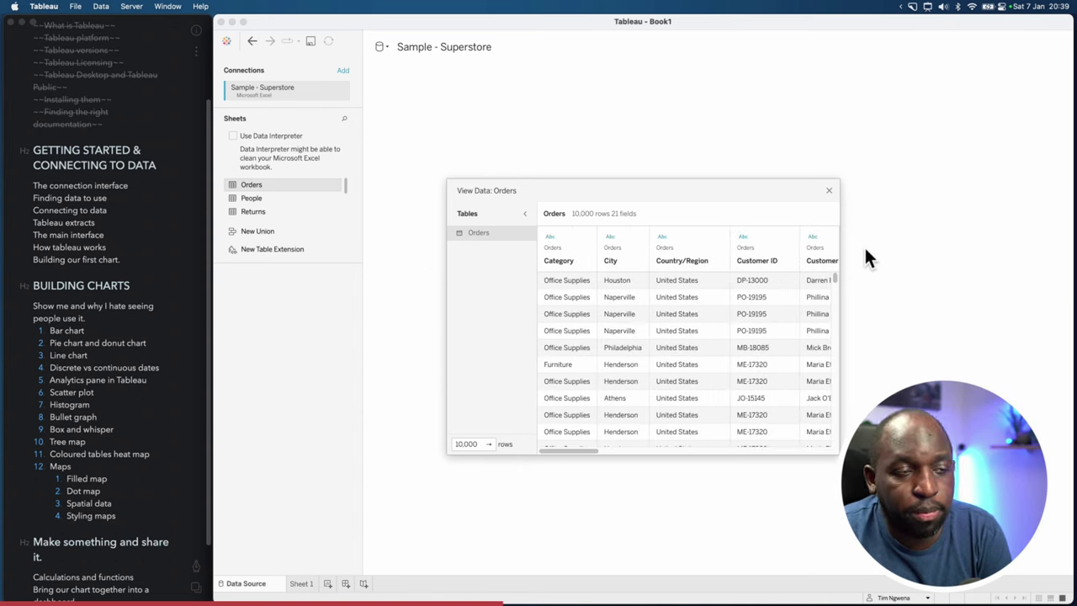
left_click(832, 192)
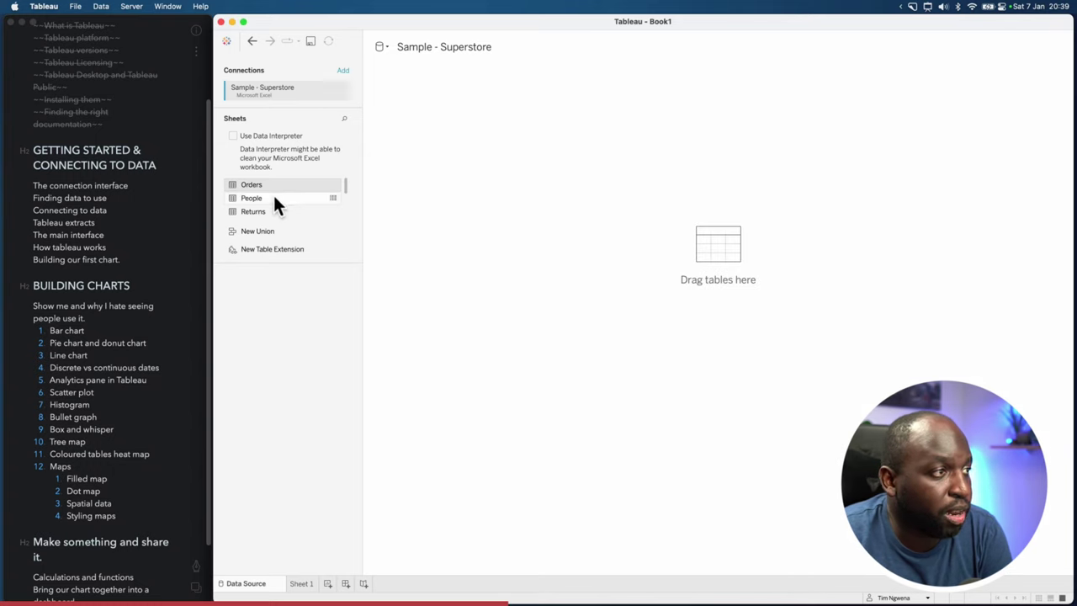
left_click(333, 198)
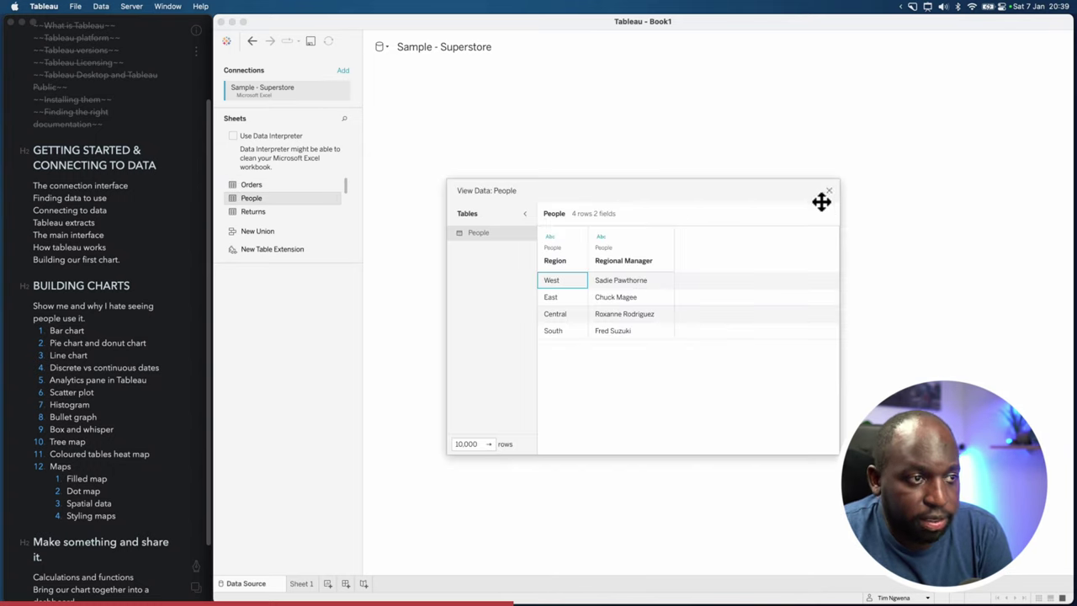
left_click(828, 191)
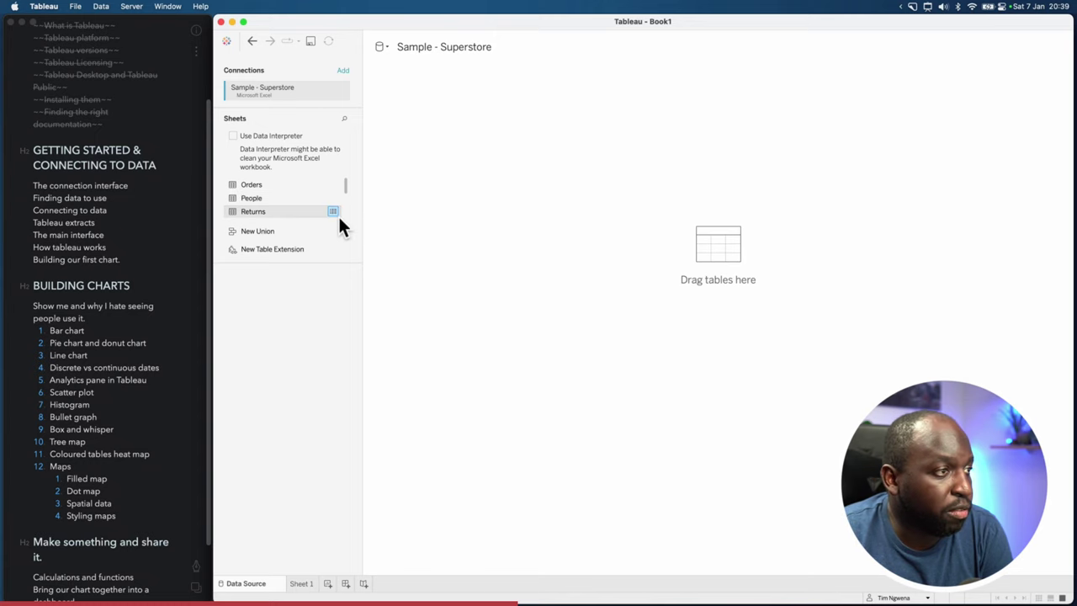
left_click(333, 212)
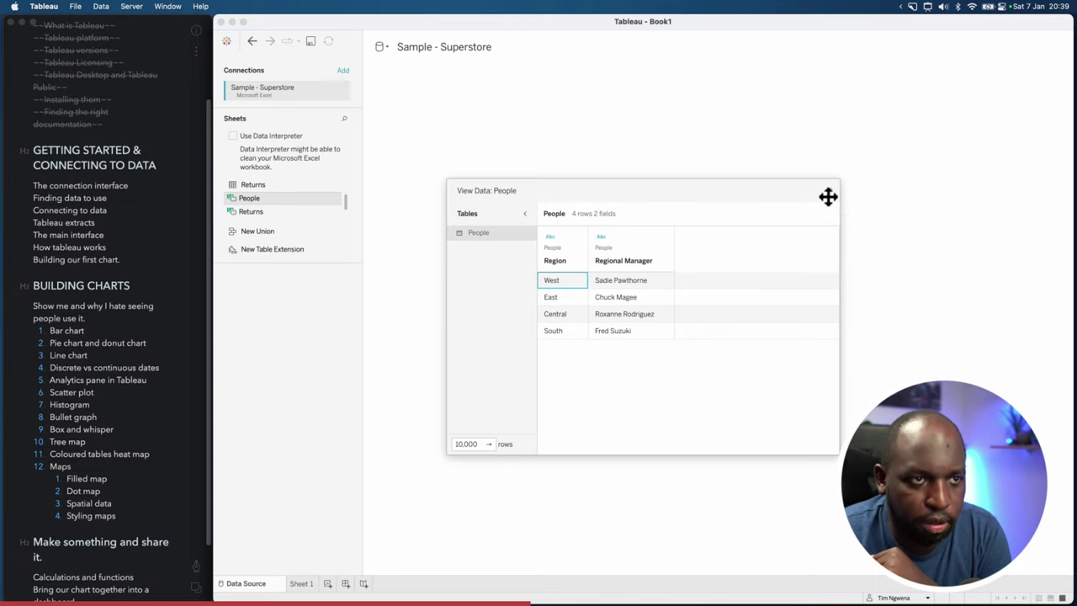
left_click(828, 193)
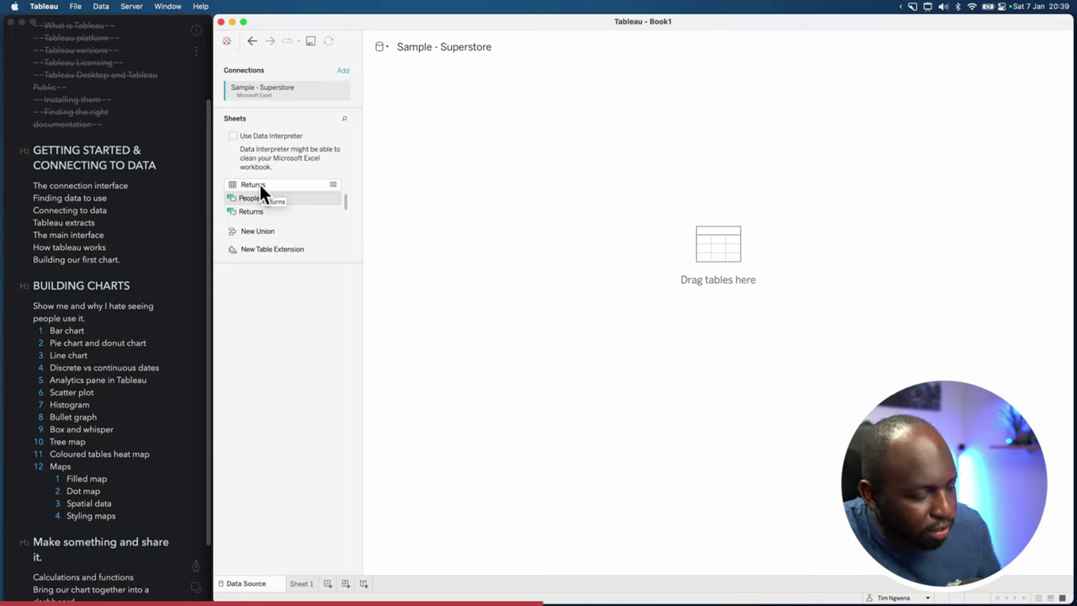
Step: Mark the People named range's icon with a red arrow and switch to the blank Excel workbook
key("ctrl+shift+a")
left_click_drag(280, 159, 239, 191)
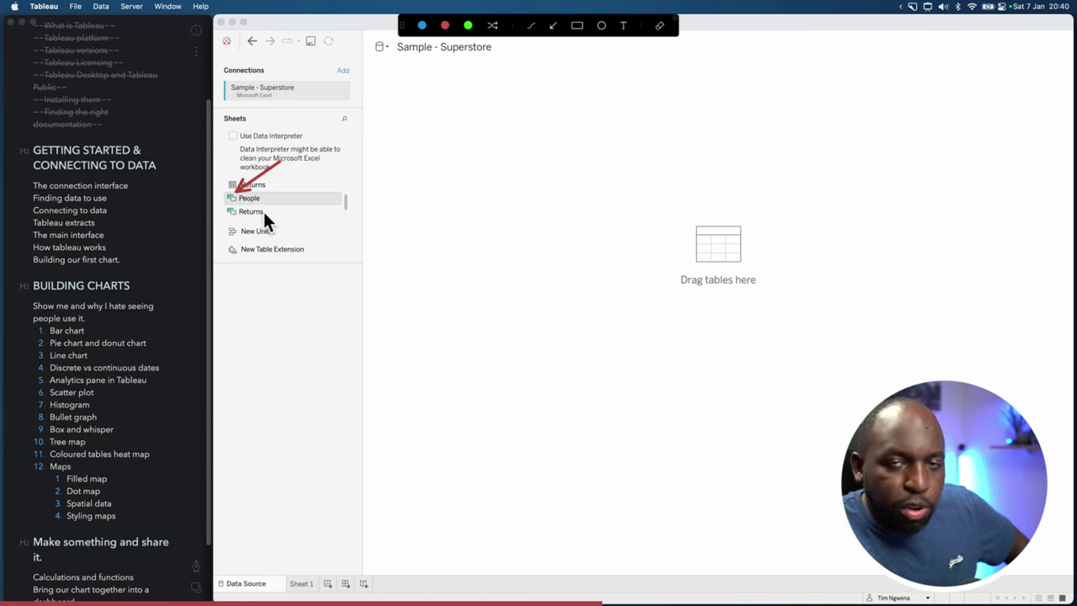
key("ctrl+Right")
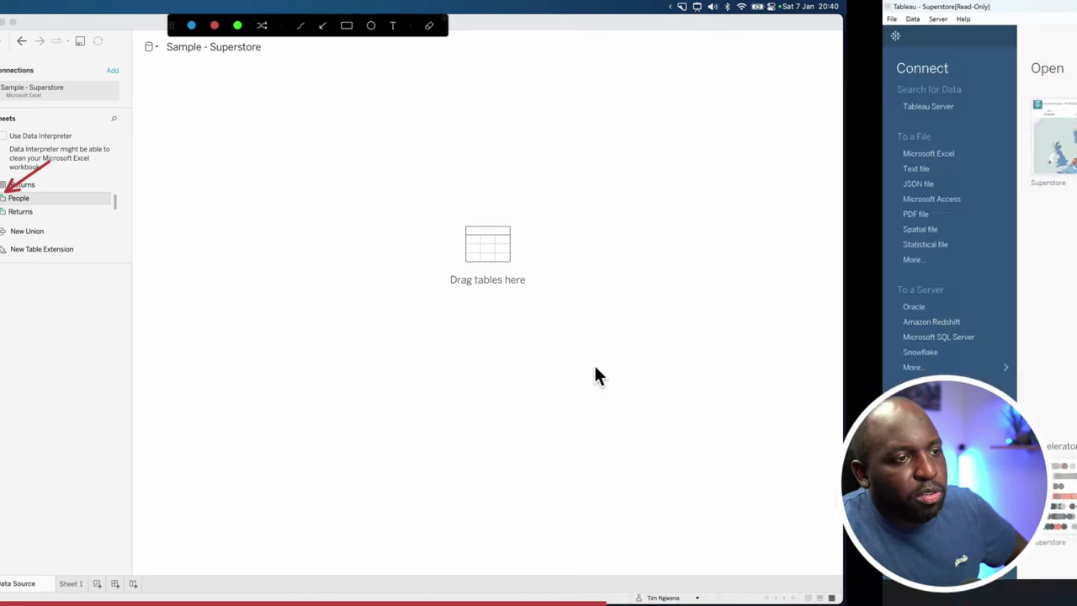
left_click(624, 593)
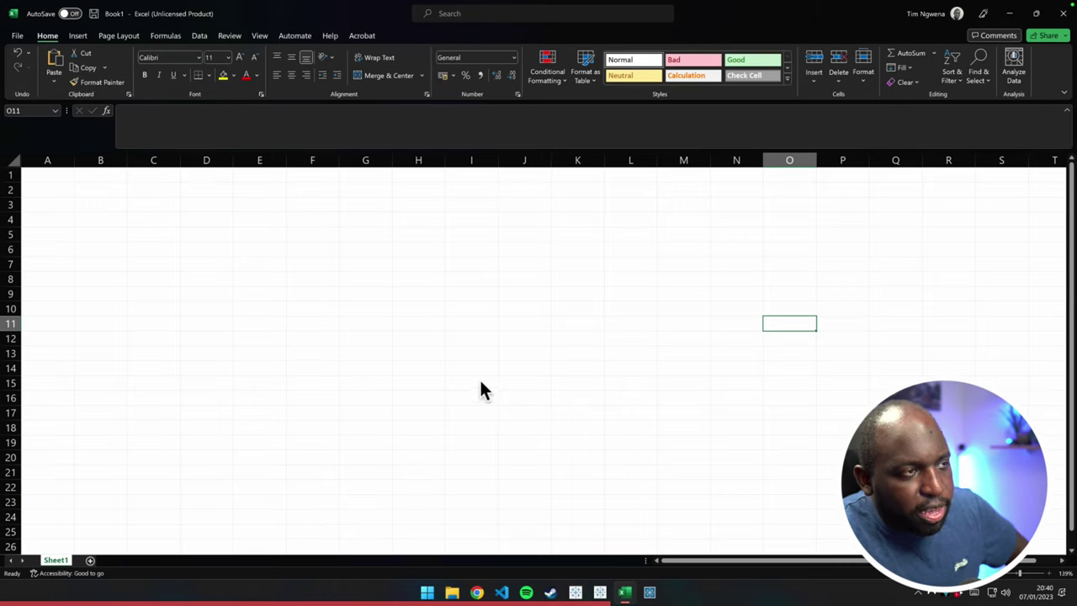
Step: Select cell C4 in the empty sheet and clear the leftover red arrow annotation
left_click(250, 295)
left_click(138, 224)
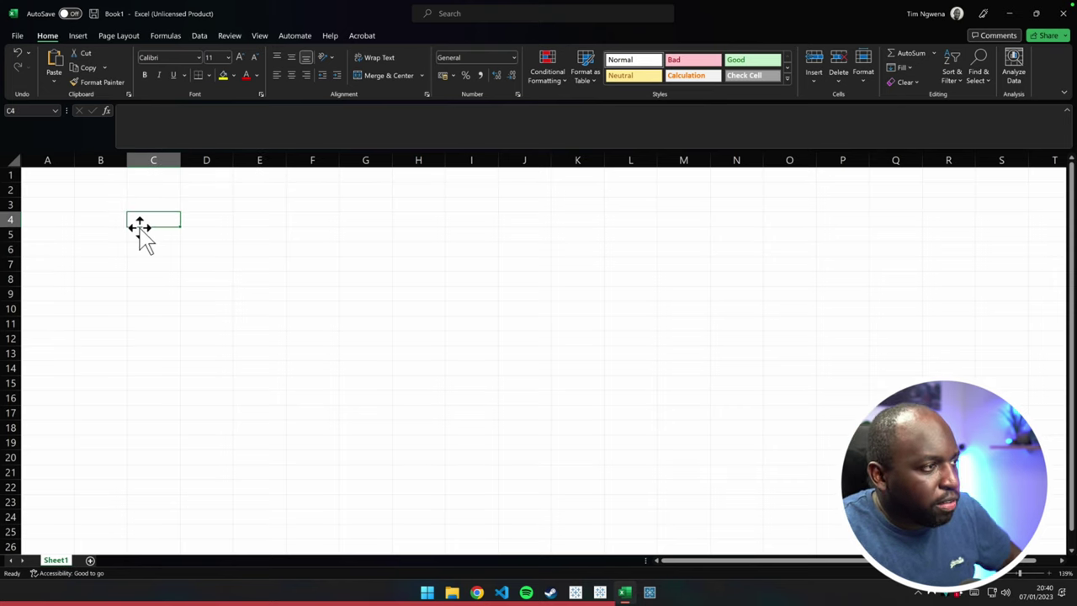
left_click(148, 218)
left_click(119, 222)
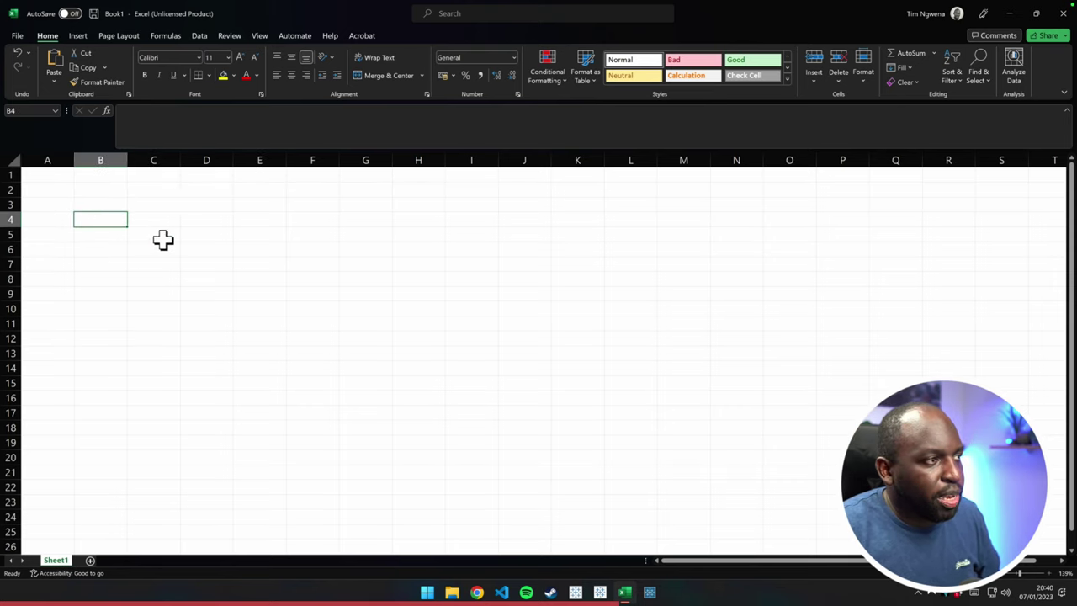
left_click(149, 225)
left_click(152, 223)
key("ctrl+shift+a")
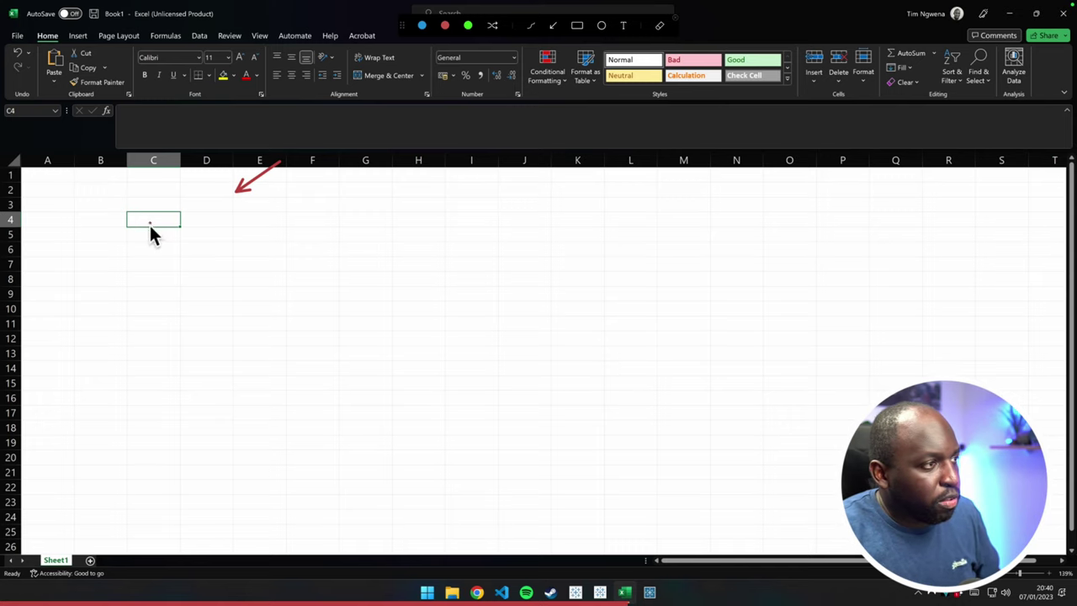
left_click(149, 222)
key("ctrl+shift+a")
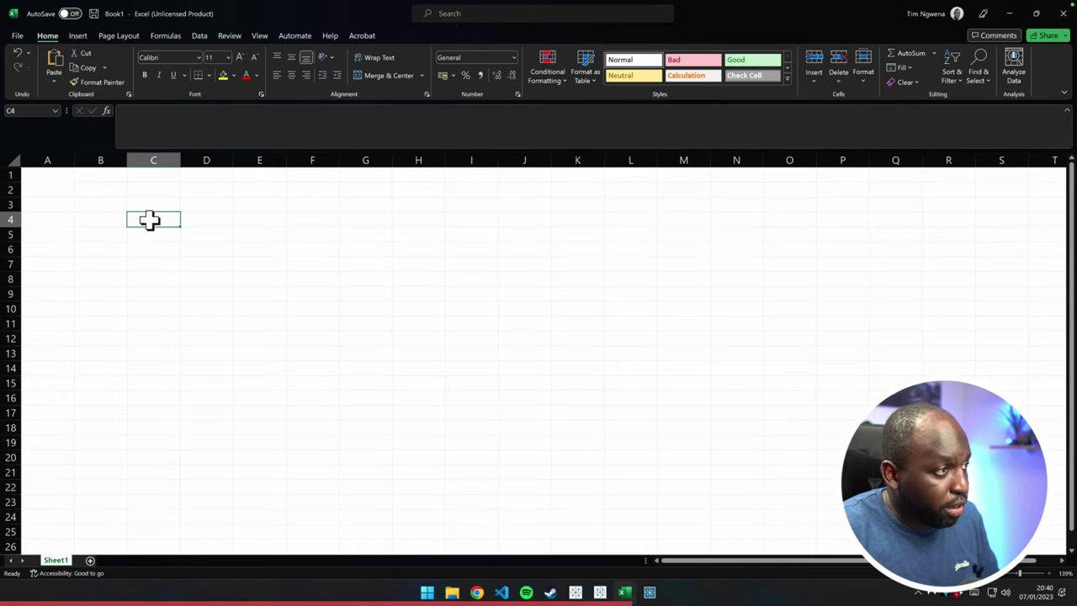
Step: Enter Apple and Pear in C4 and C5, with 10 and 5 beside them in D4 and D5
type("Apple")
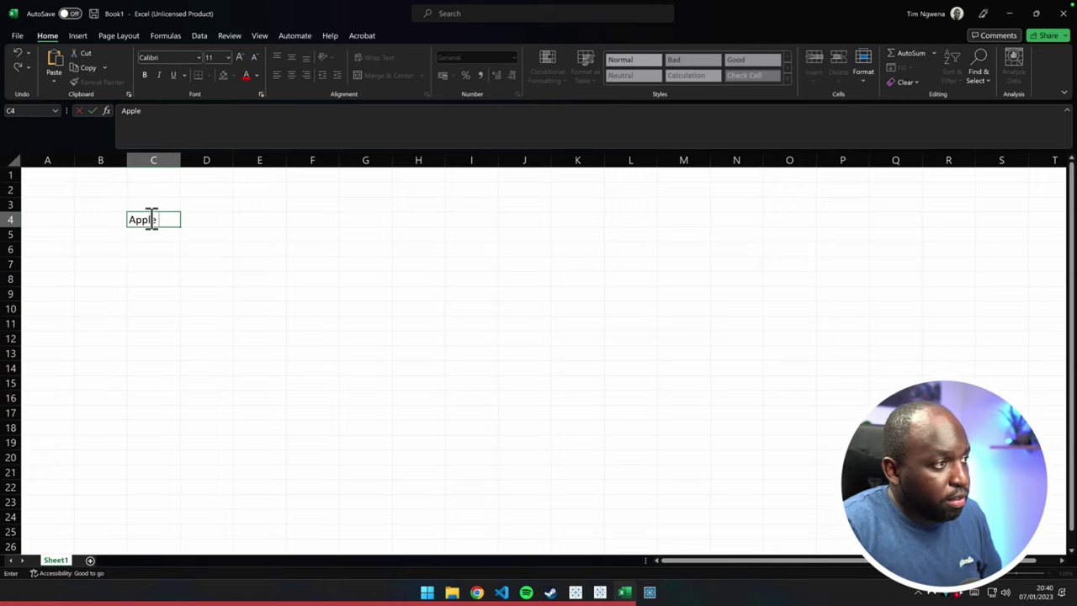
left_click(149, 235)
type("Pear")
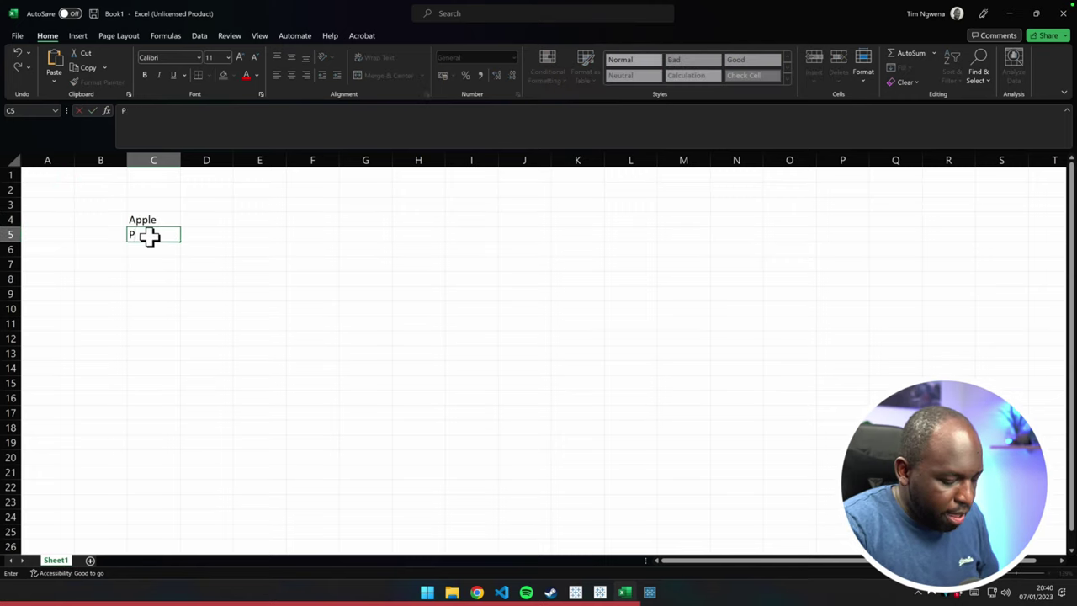
left_click(215, 220)
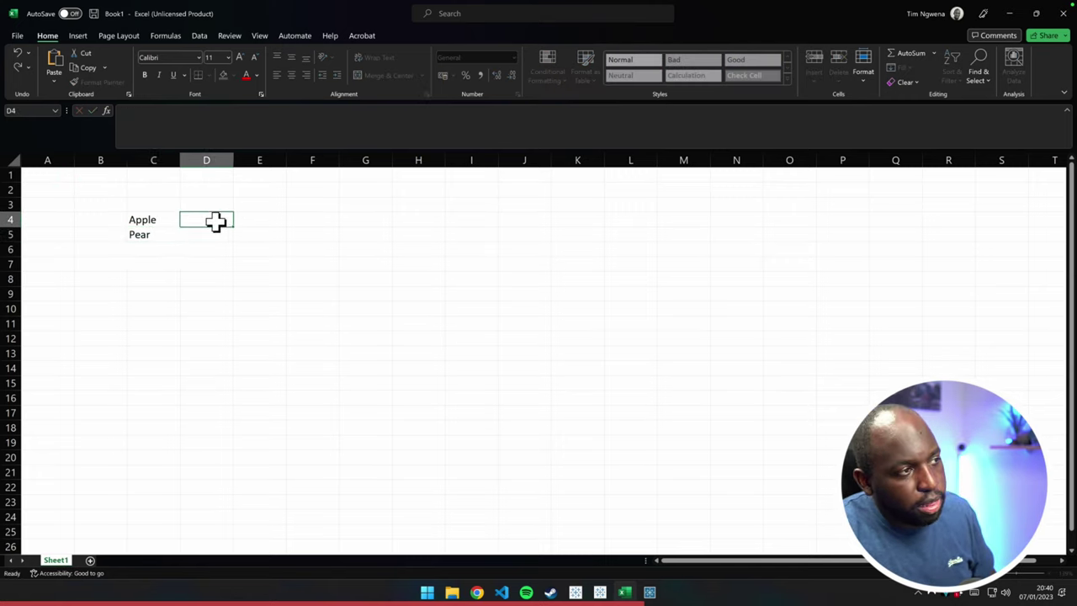
type("10")
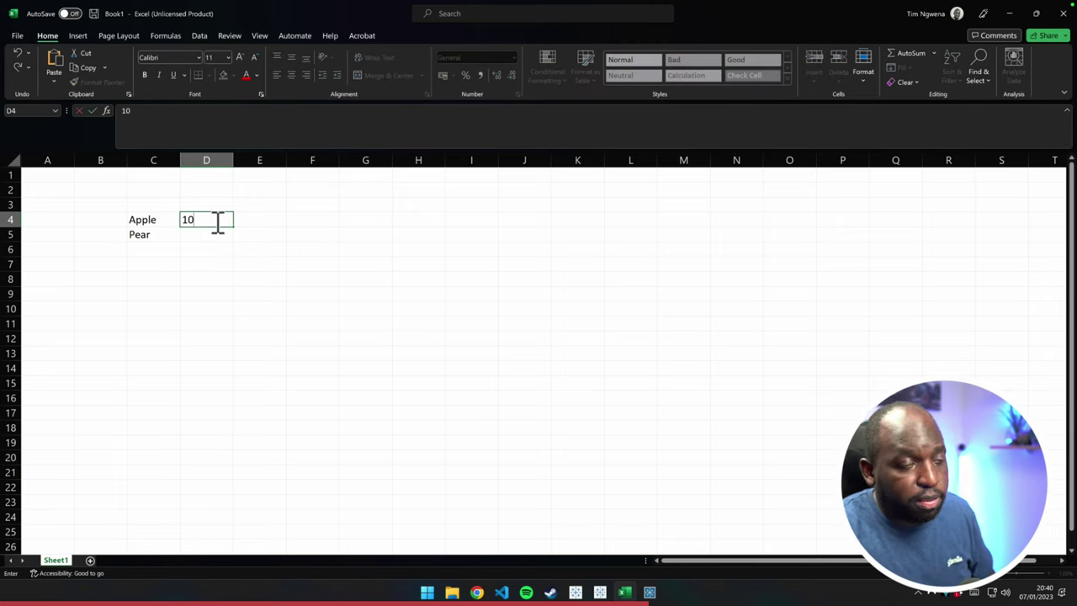
left_click(212, 237)
type("5")
left_click(220, 279)
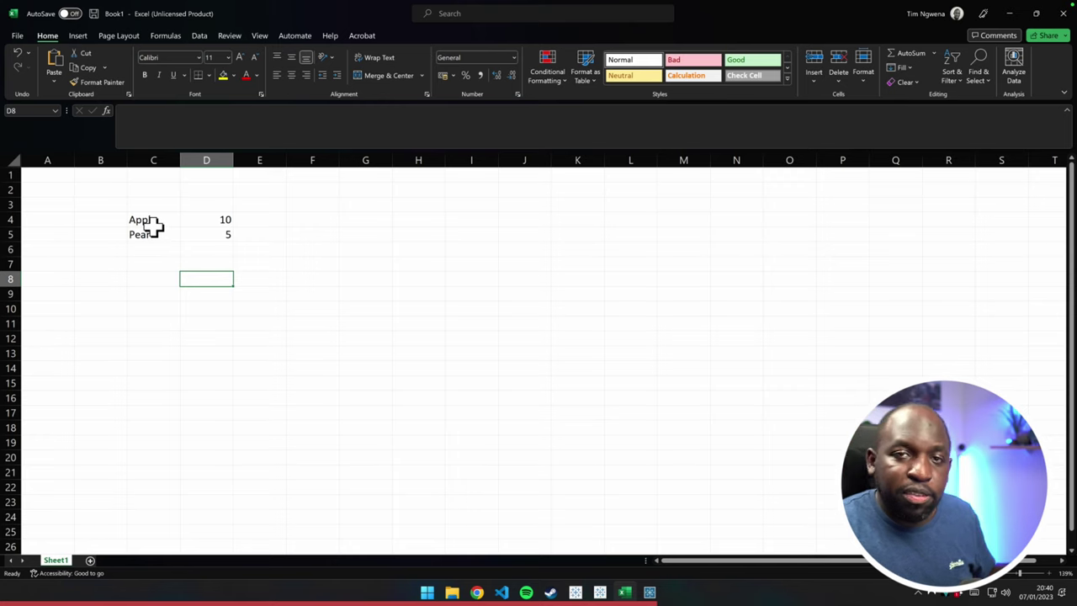
Step: Define the workbook-scoped name Apple for the range C4:D5 and open the list of defined names
left_click_drag(130, 216, 208, 242)
left_click_drag(134, 221, 223, 235)
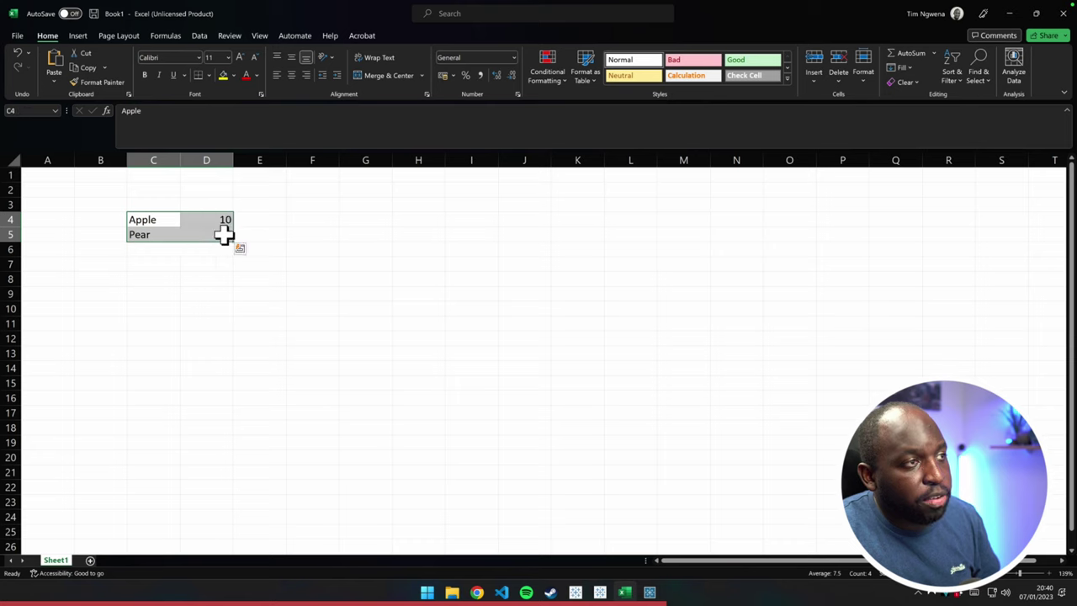
left_click(201, 37)
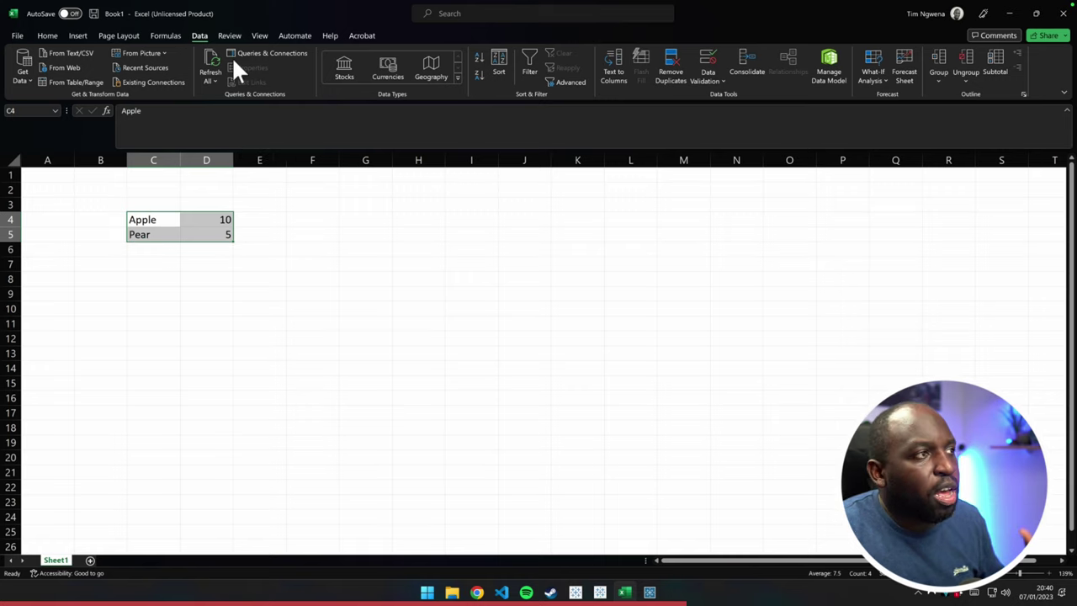
left_click(48, 36)
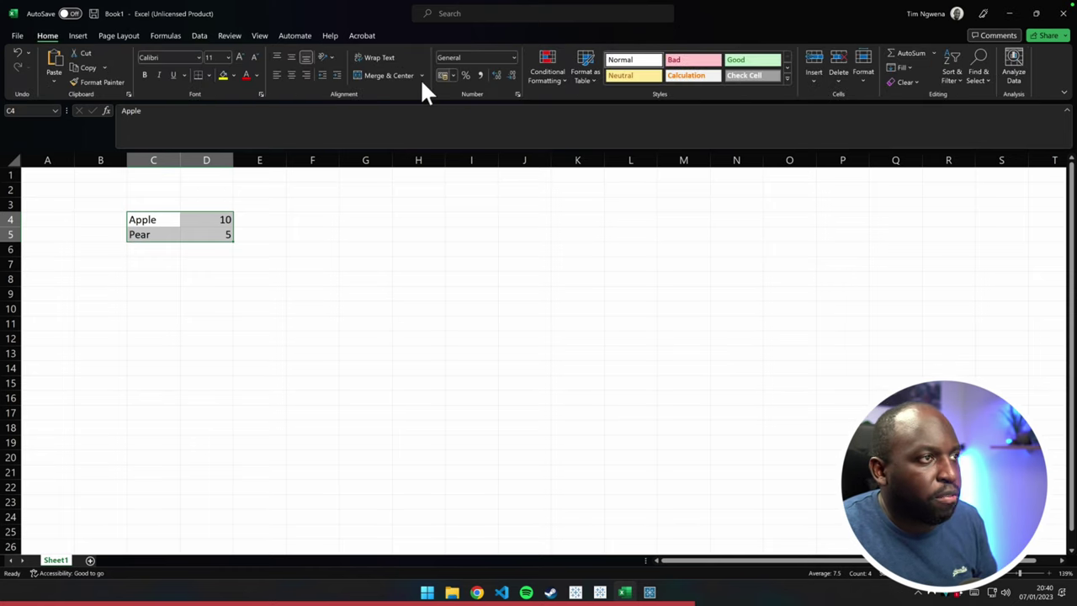
left_click(164, 37)
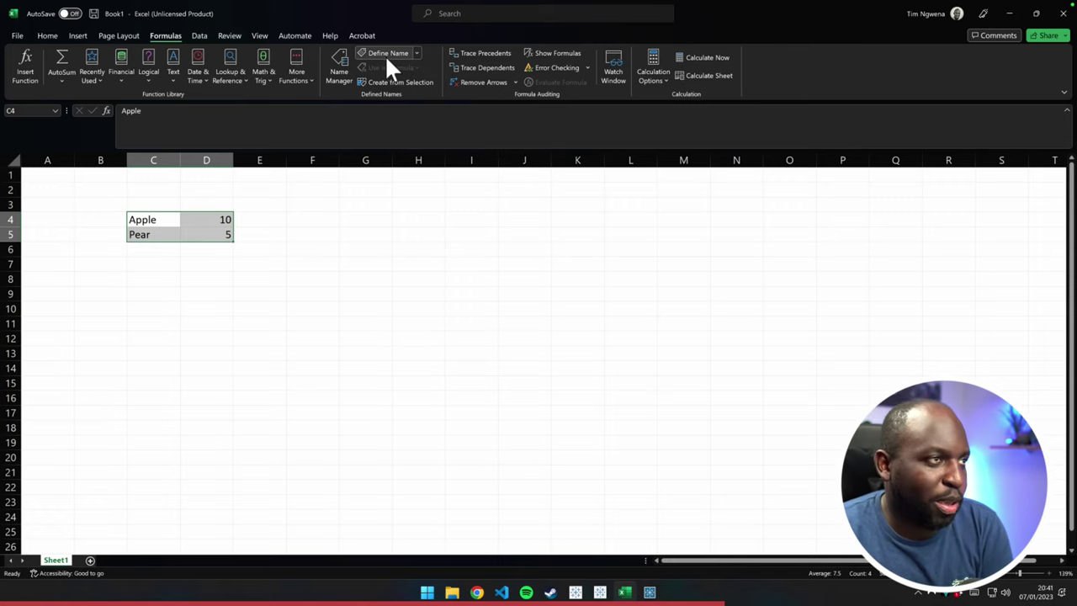
left_click(381, 53)
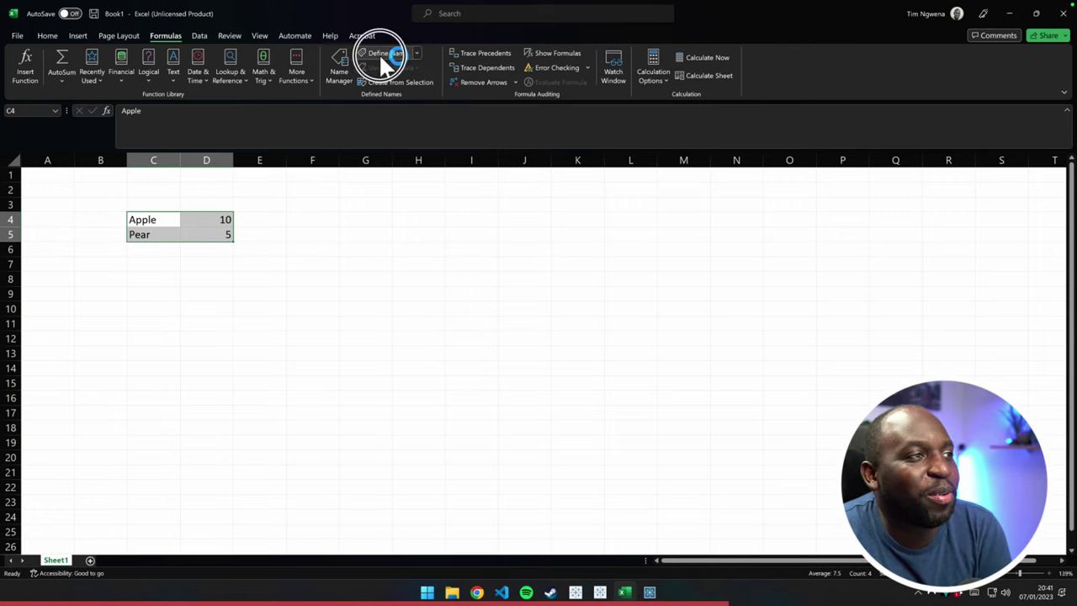
left_click_drag(151, 191, 105, 190)
left_click_drag(170, 109, 373, 160)
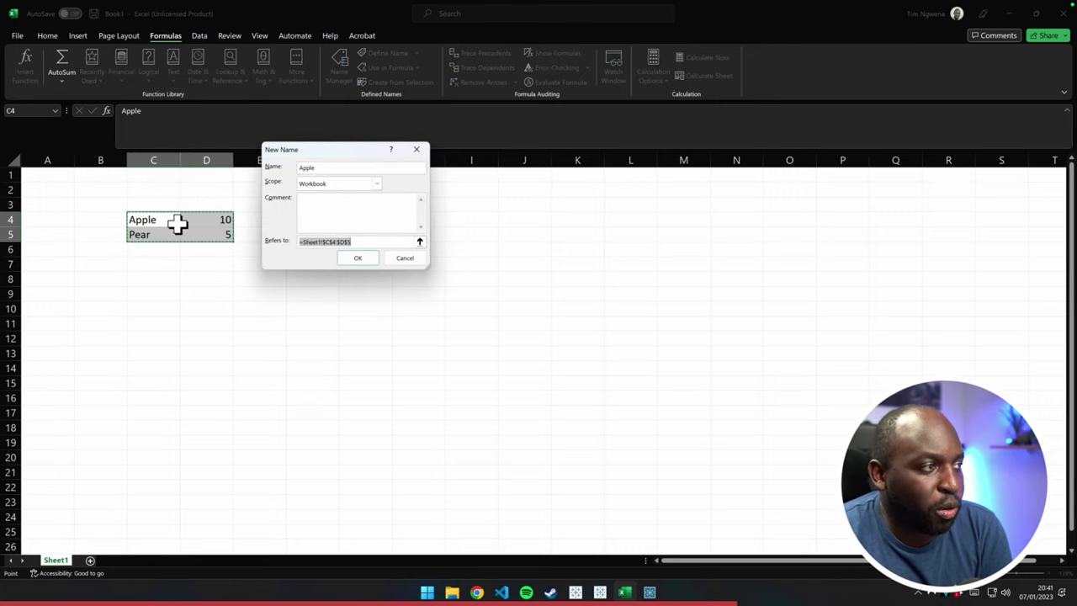
left_click(359, 258)
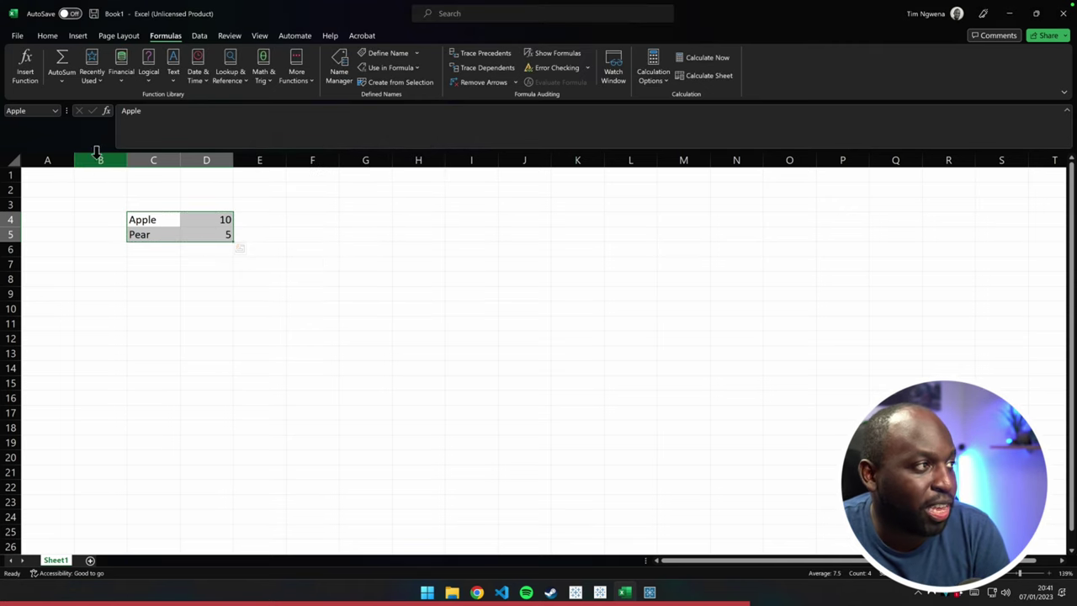
left_click(54, 112)
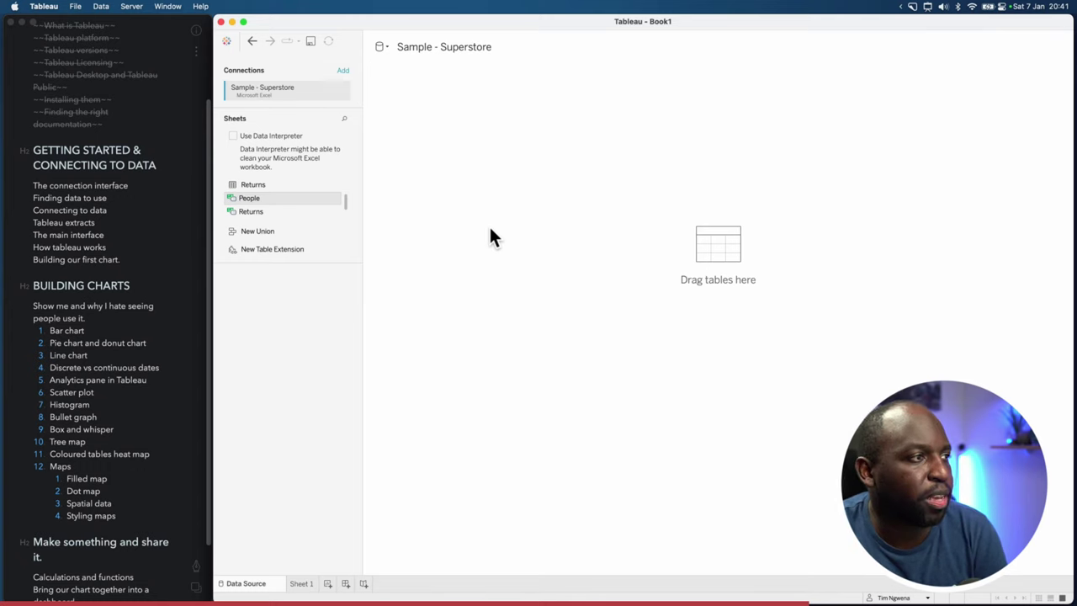
Step: Switch to Tableau and compare the Orders, People and Returns sheets with the People and Returns named ranges in the Superstore connection
left_click(257, 214)
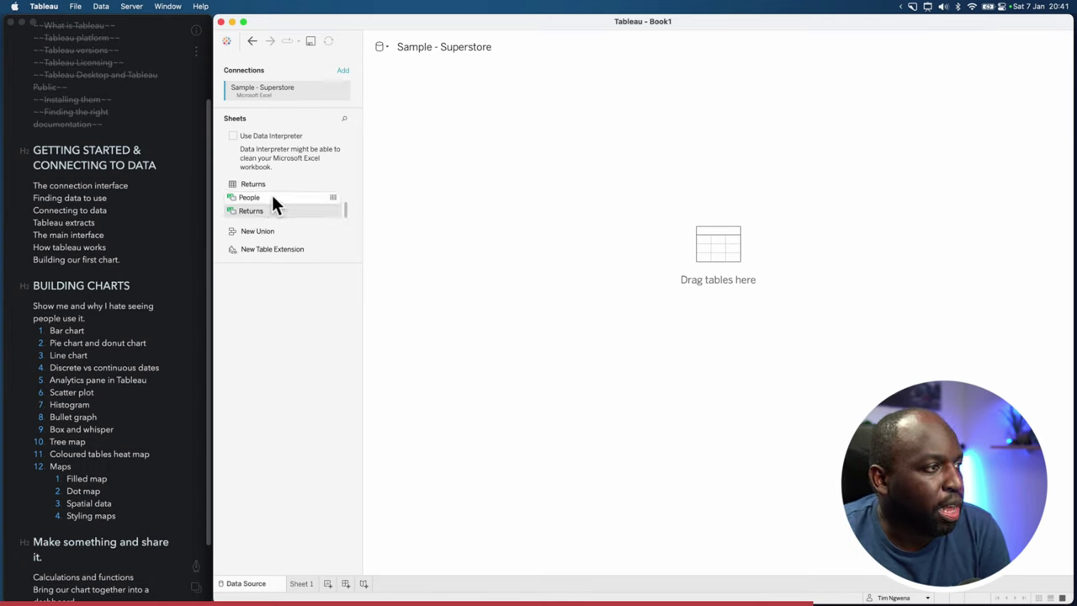
left_click(344, 211)
left_click_drag(344, 206, 346, 182)
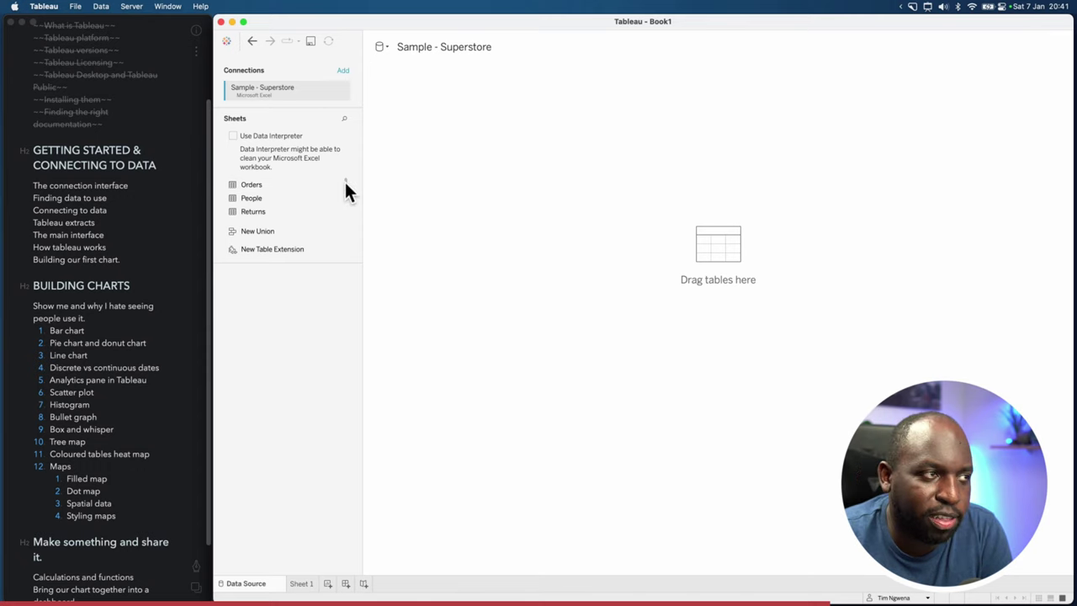
left_click_drag(344, 192, 345, 223)
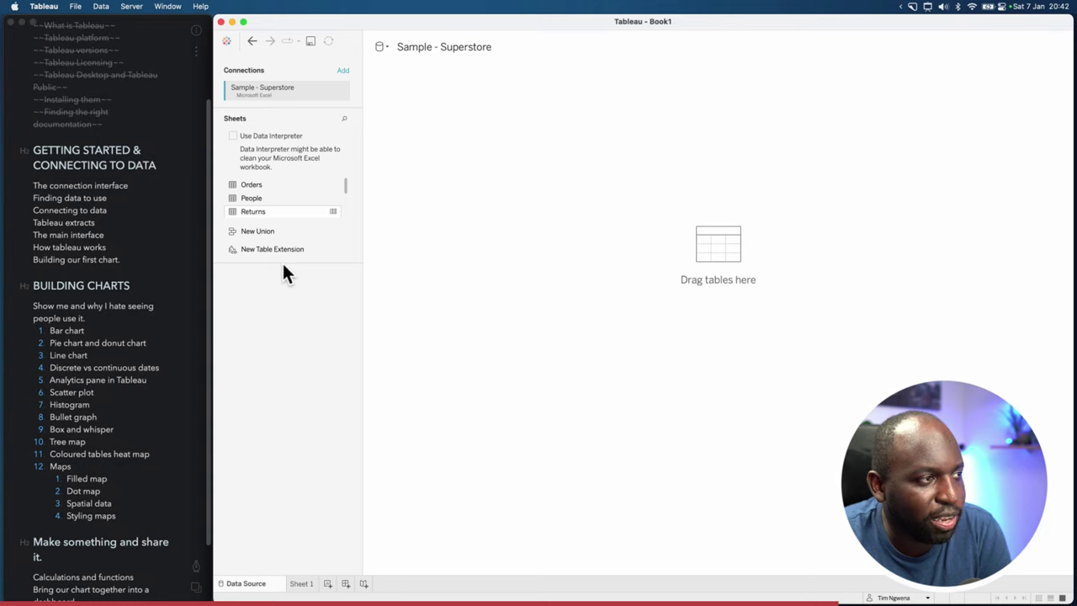
left_click(344, 185)
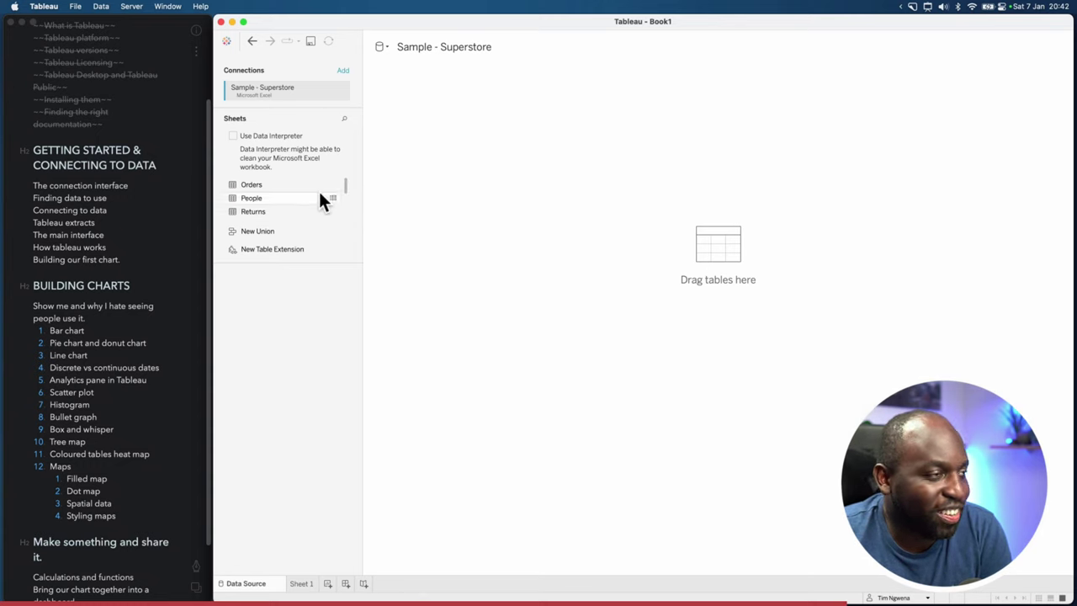
left_click_drag(345, 184, 344, 211)
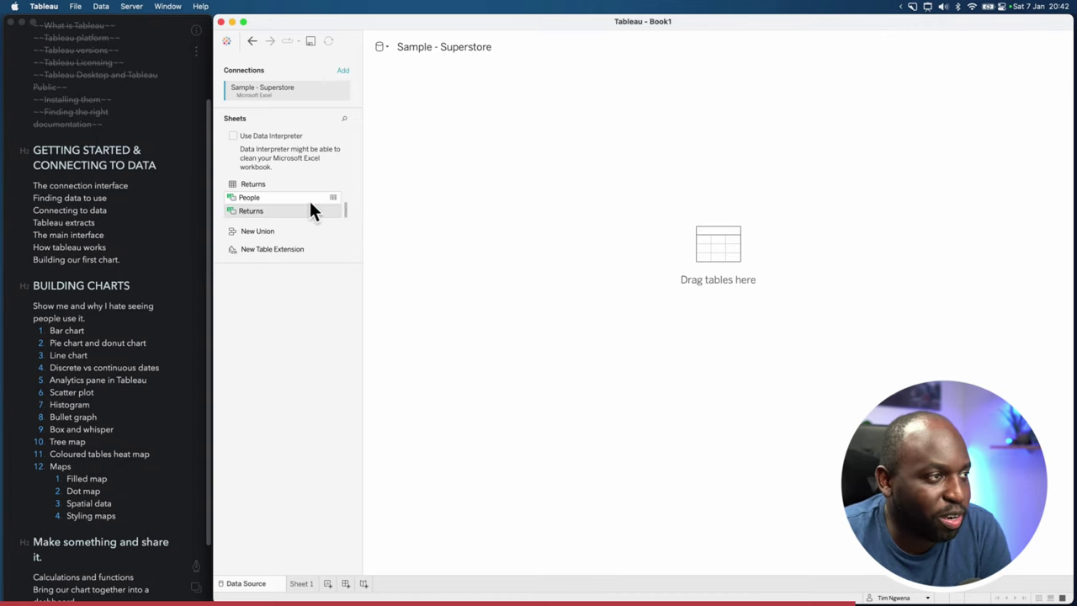
left_click(345, 209)
left_click_drag(345, 212, 345, 186)
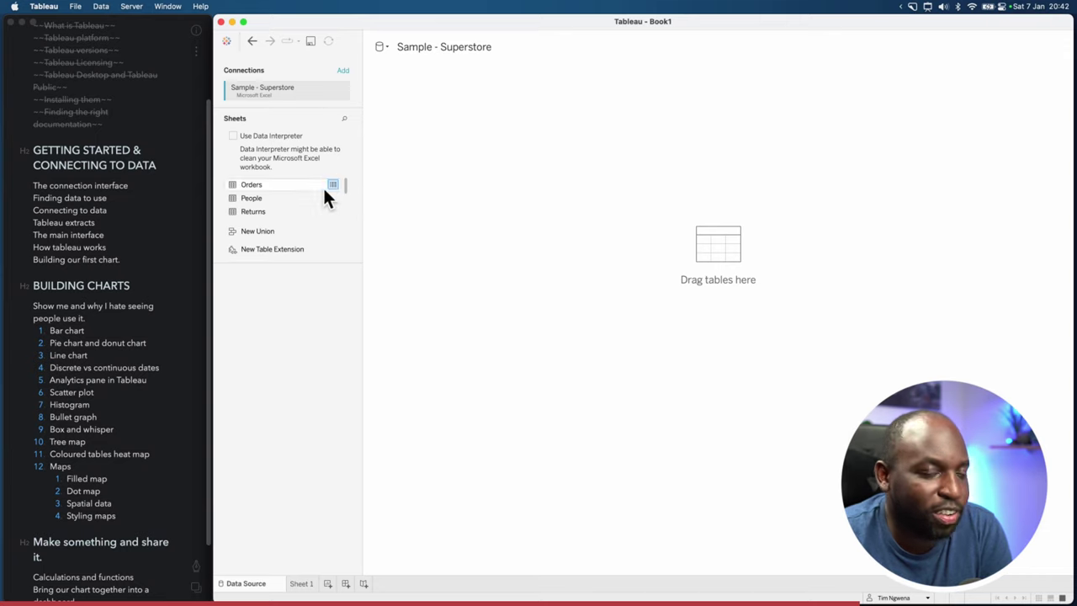
Step: Add the Orders sheet to the Sample - Superstore data source canvas and enlarge the data grid area
left_click(278, 187)
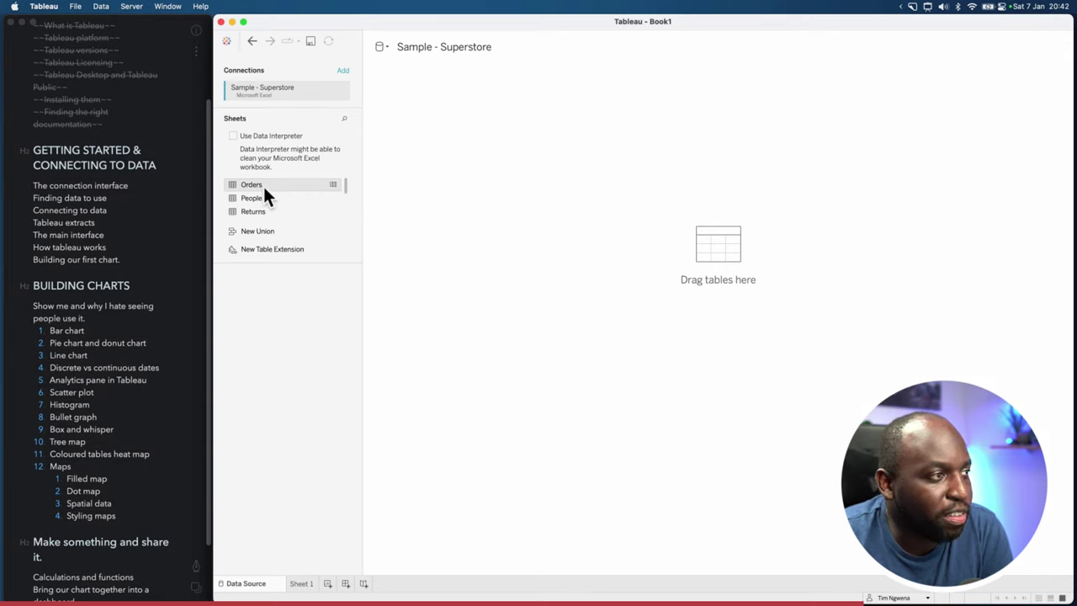
left_click_drag(243, 191, 433, 132)
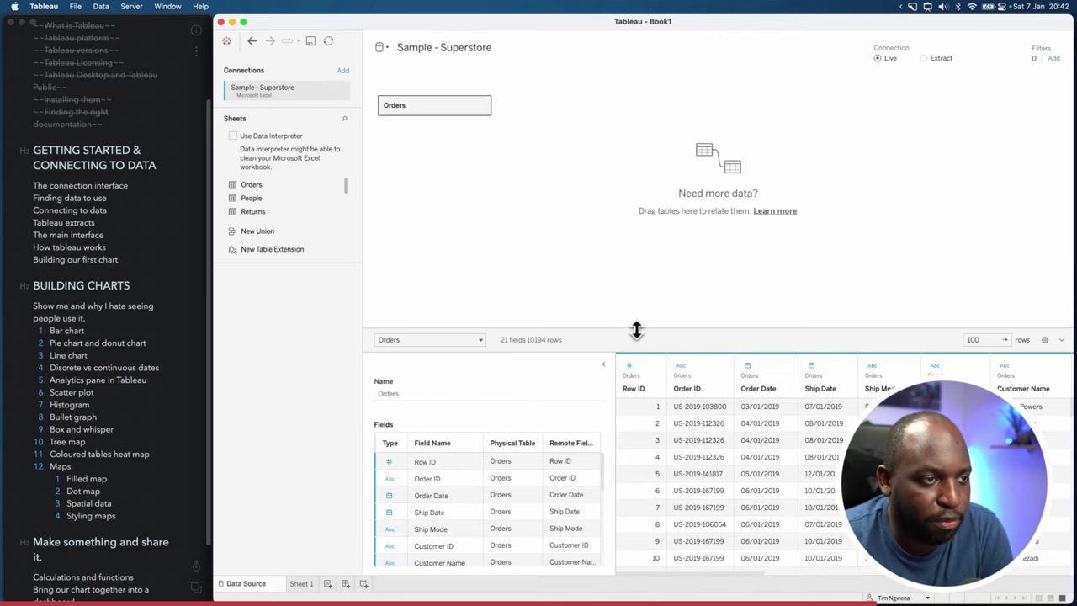
left_click_drag(636, 329, 634, 218)
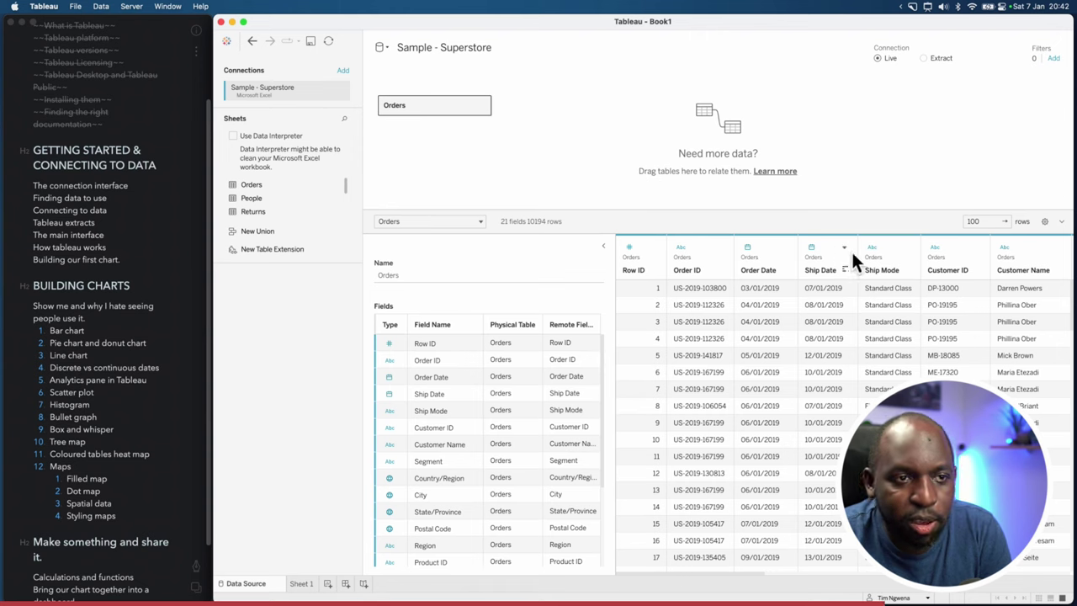
left_click_drag(654, 576, 630, 569)
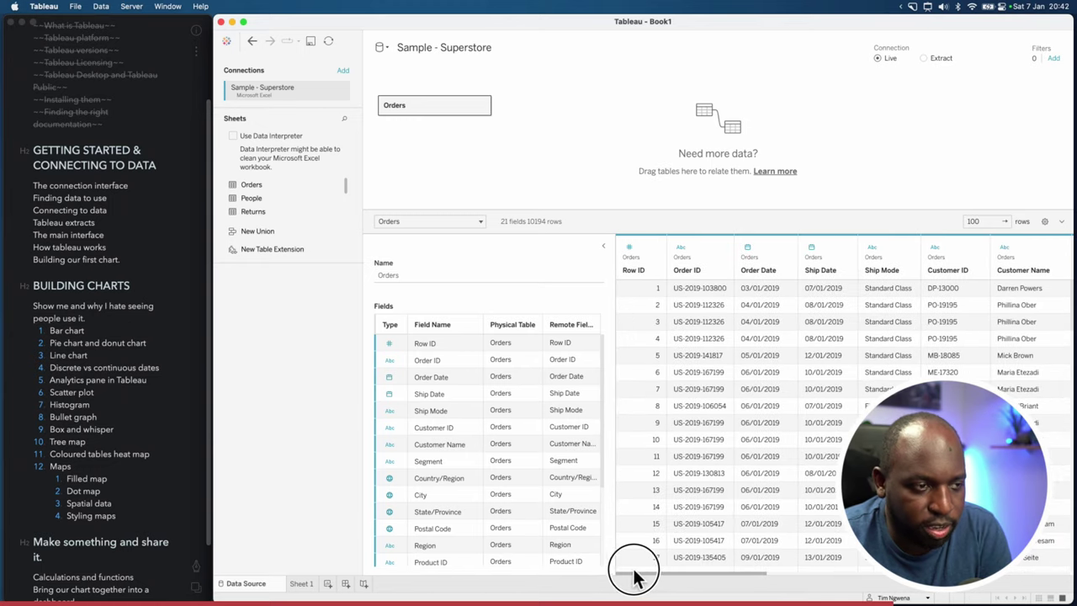
Step: Split the Order ID column automatically and check the resulting split columns at the end of the Orders data grid
left_click(703, 247)
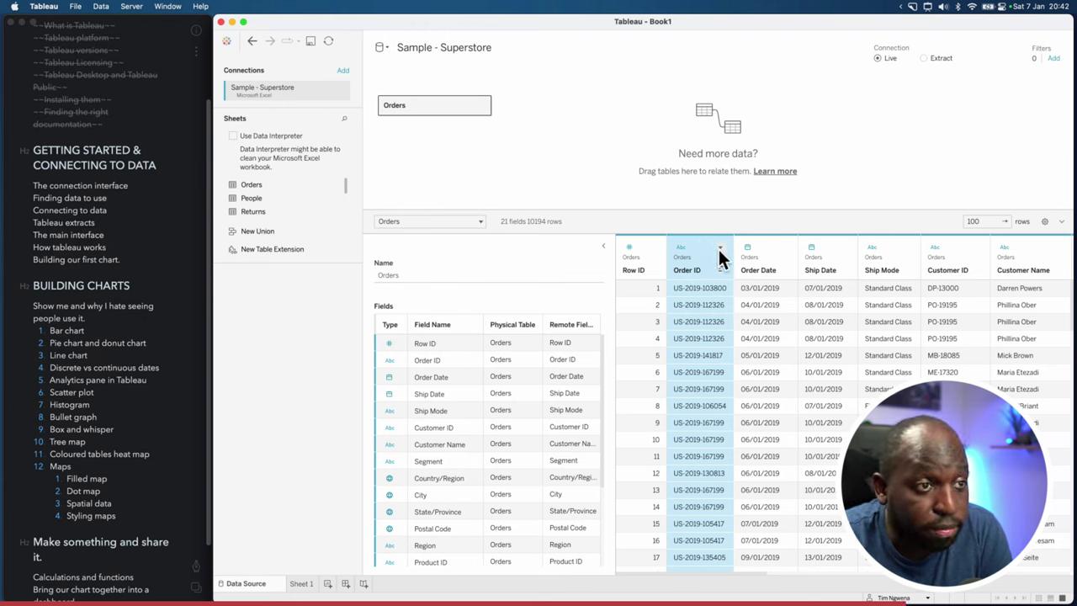
left_click(720, 249)
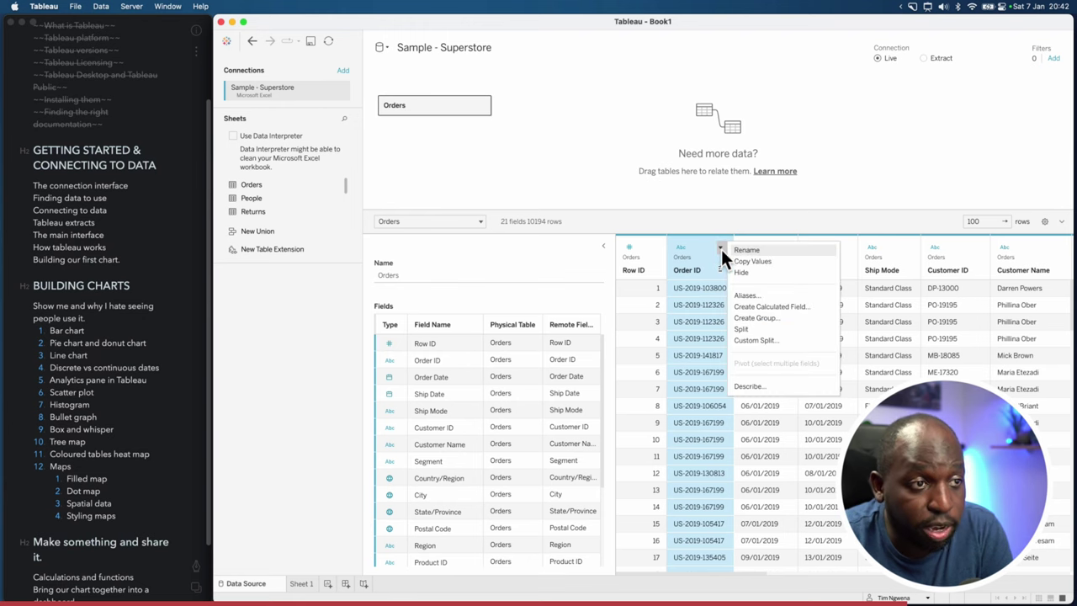
left_click(753, 327)
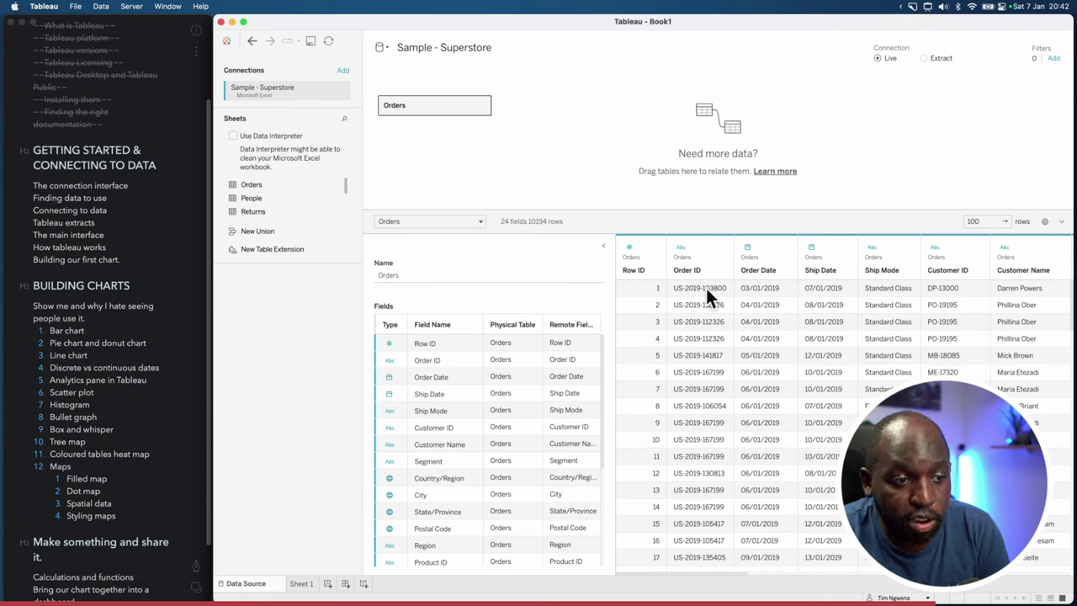
left_click_drag(709, 579, 1048, 588)
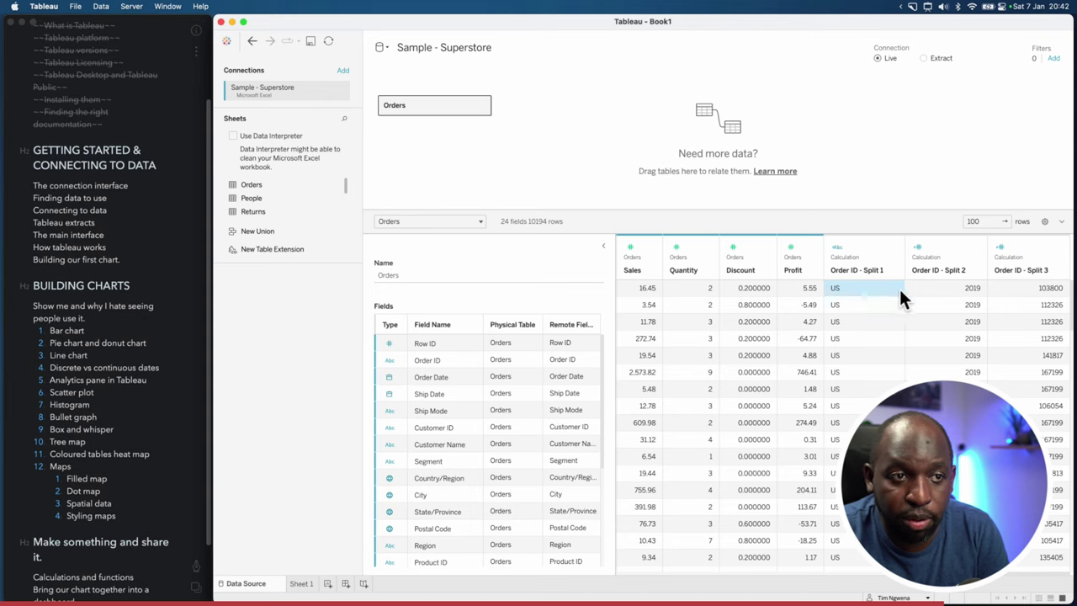
left_click(1013, 289)
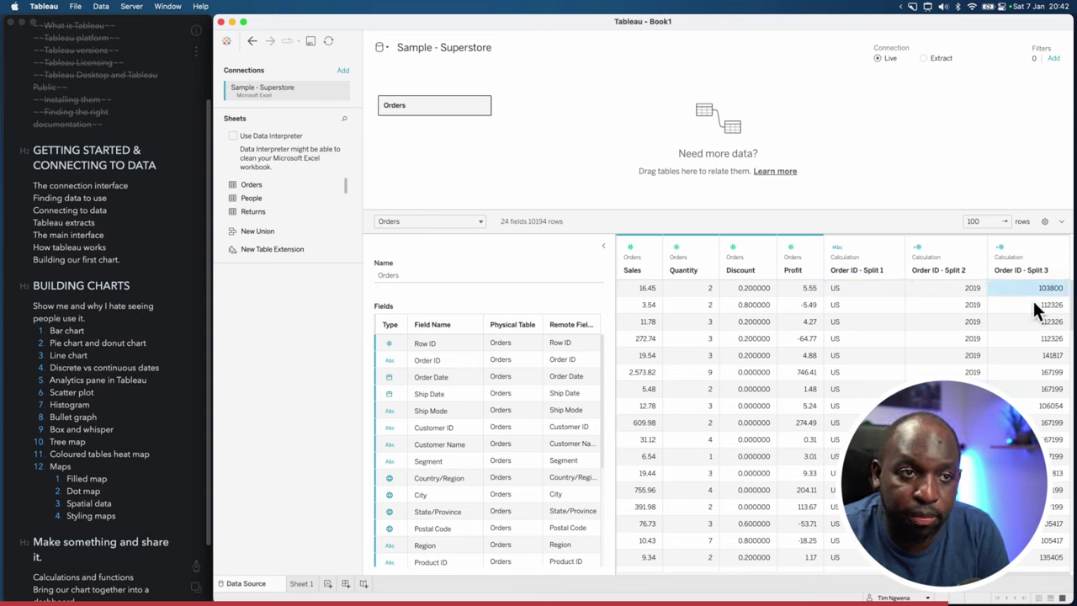
Step: Mark the column header colour bars with a red box and arrows, link them to the Sample - Superstore connection, and clear the annotations
key("ctrl+shift+a")
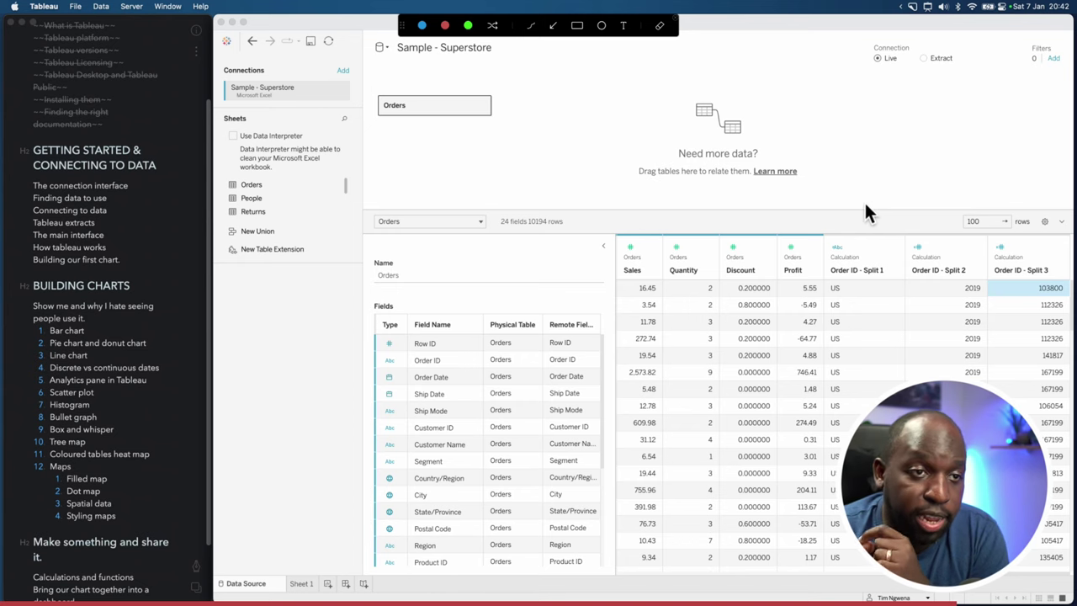
left_click(577, 25)
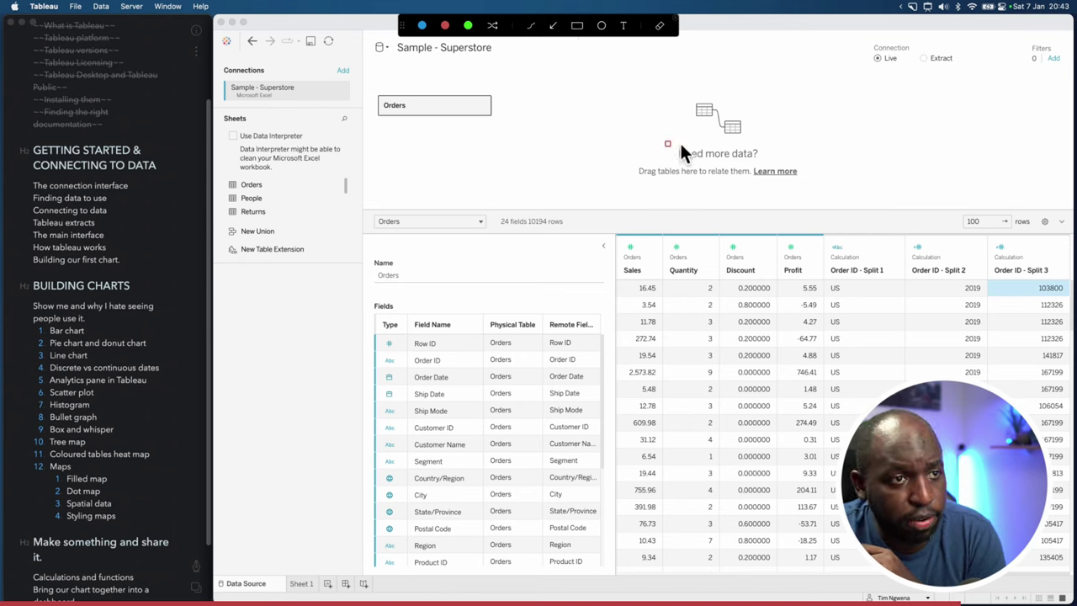
left_click_drag(889, 257, 1075, 246)
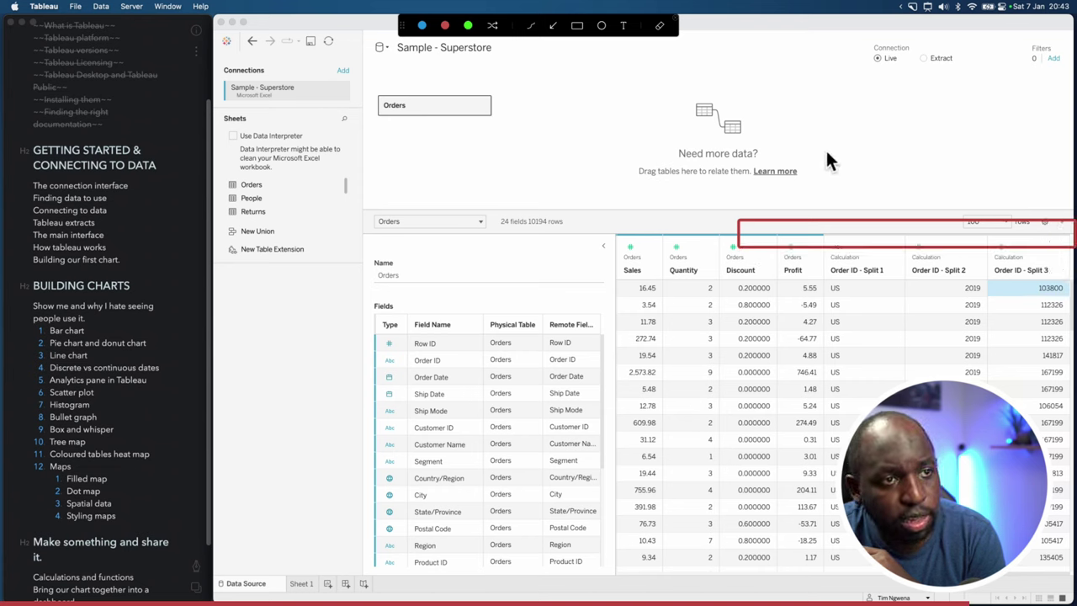
left_click_drag(826, 155, 795, 228)
left_click_drag(850, 177, 889, 223)
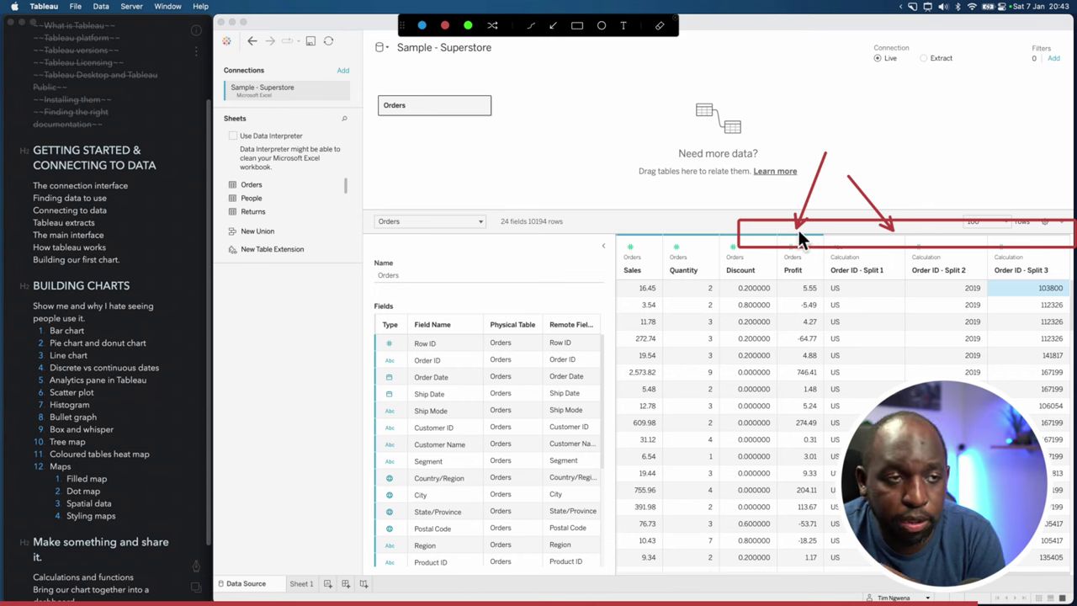
left_click_drag(737, 228, 229, 90)
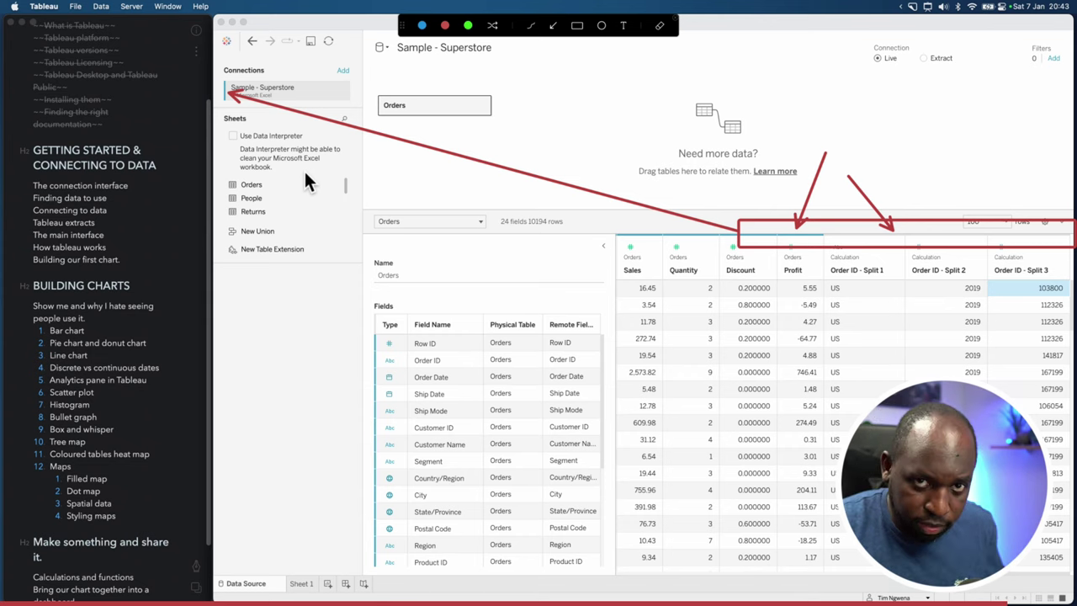
key("Escape")
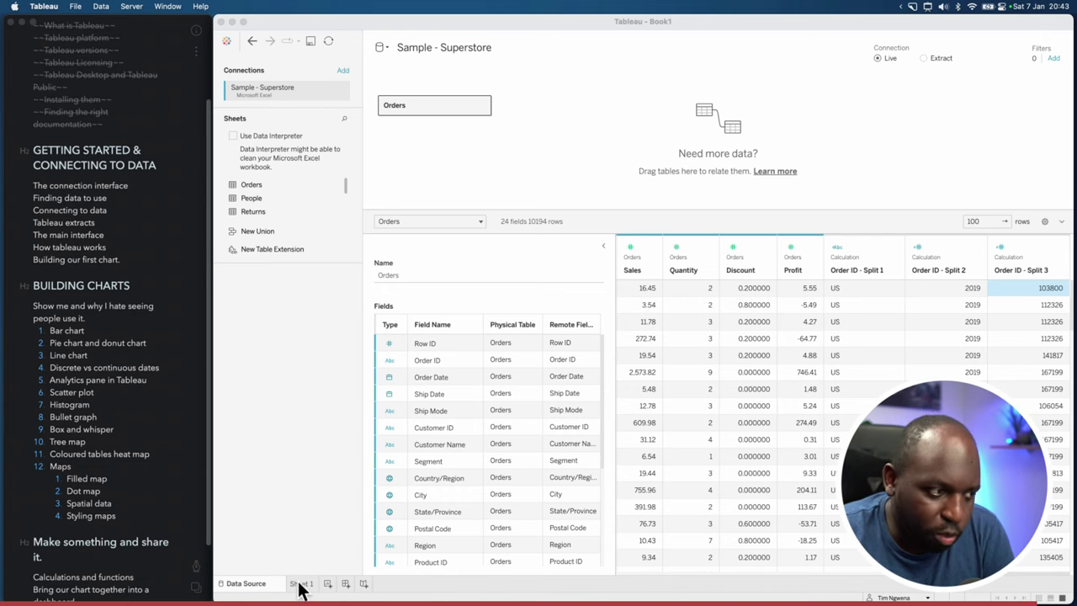
Step: Point out the Sheet 1 worksheet with a red arrow, clear the annotation and open Sheet 1
key("ctrl+super+a")
left_click_drag(304, 511, 305, 570)
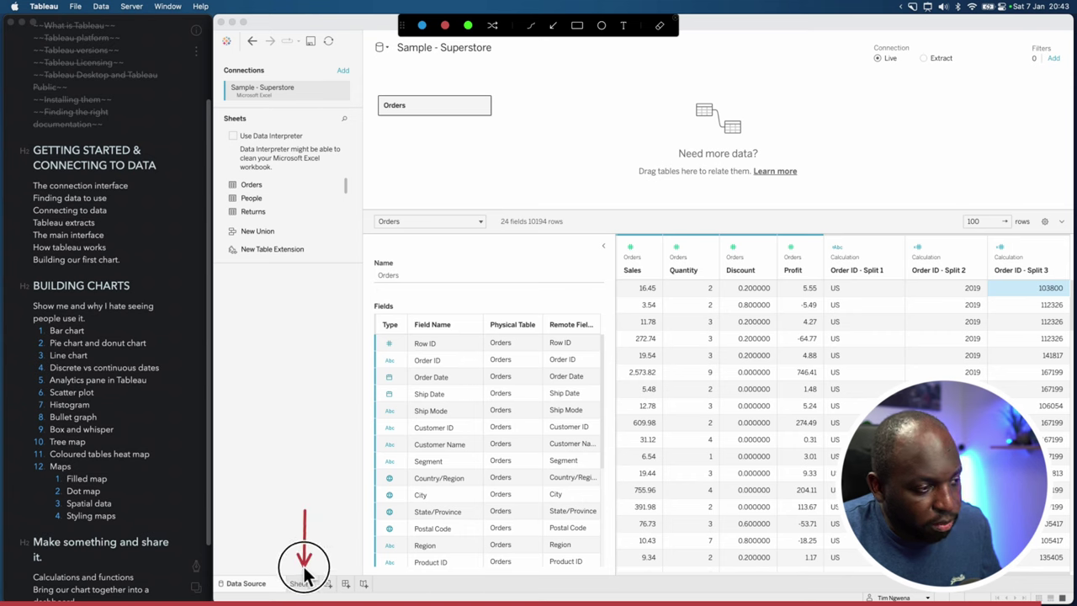
key("ctrl+super+a")
left_click(300, 583)
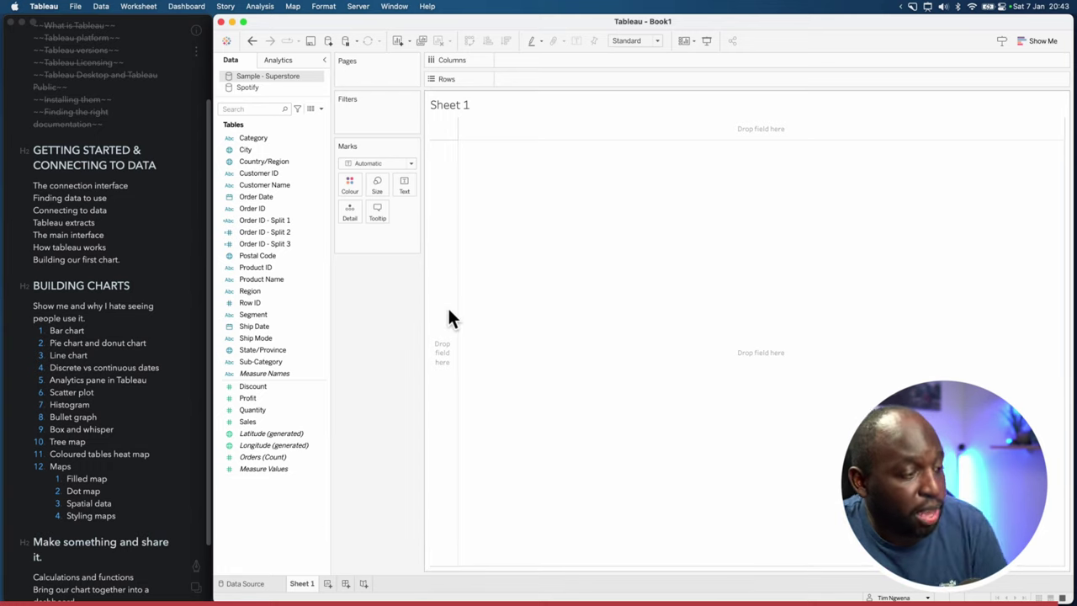
Step: Point a red arrow at the Sample - Superstore data source in the worksheet and clear it
key("ctrl+super+a")
mouse_move(353, 109)
left_mouse_down()
mouse_move(256, 88)
mouse_move(343, 96)
mouse_move(318, 77)
left_mouse_up()
key("ctrl+super+a")
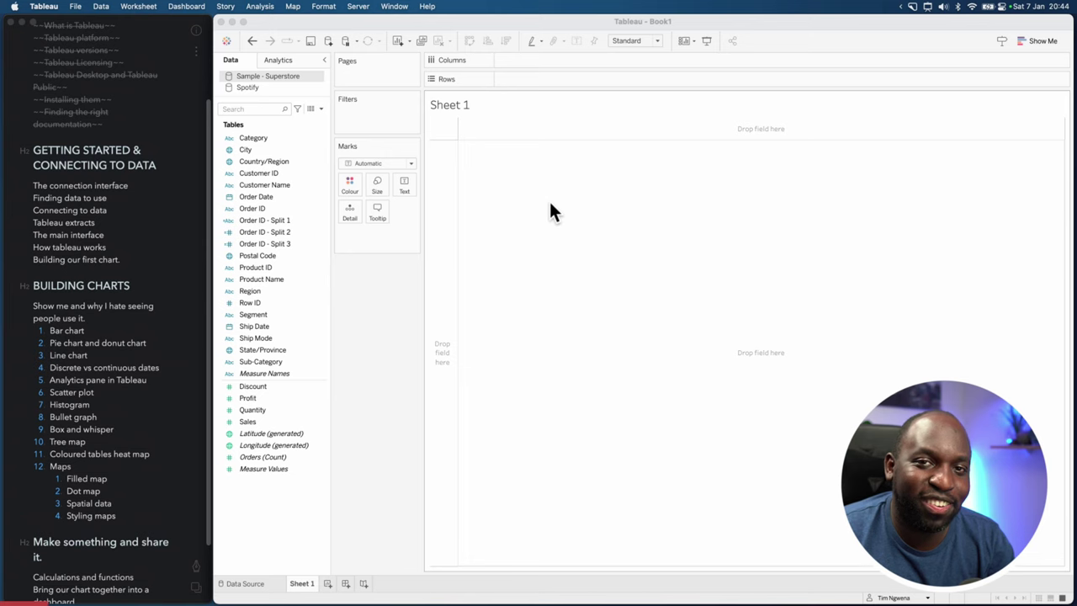
Step: Return to the start page with the connection options and switch to the Bear course notes
left_click(228, 41)
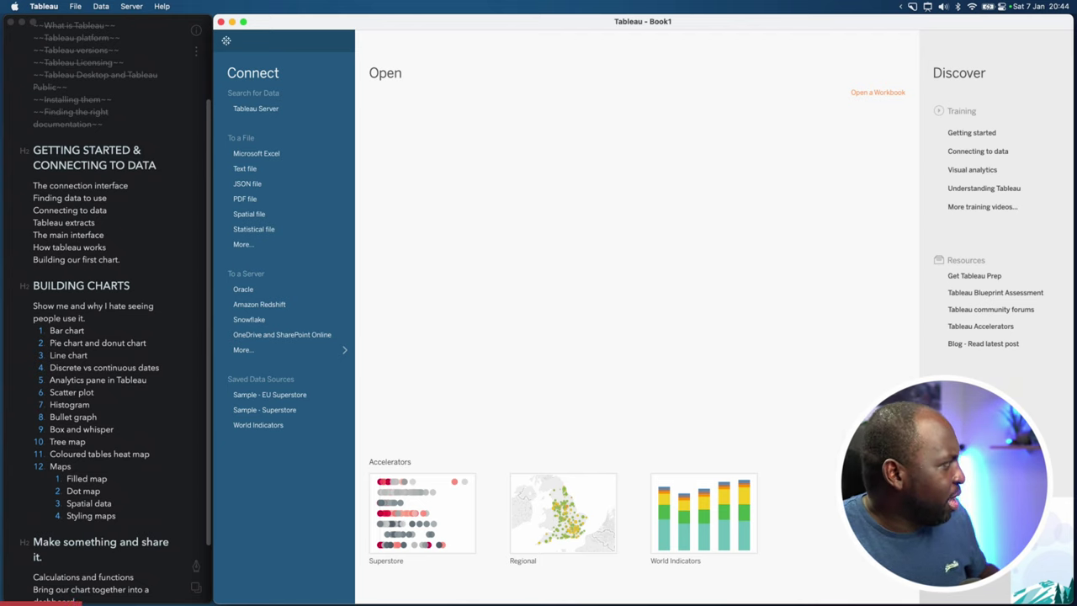
key("super+Tab")
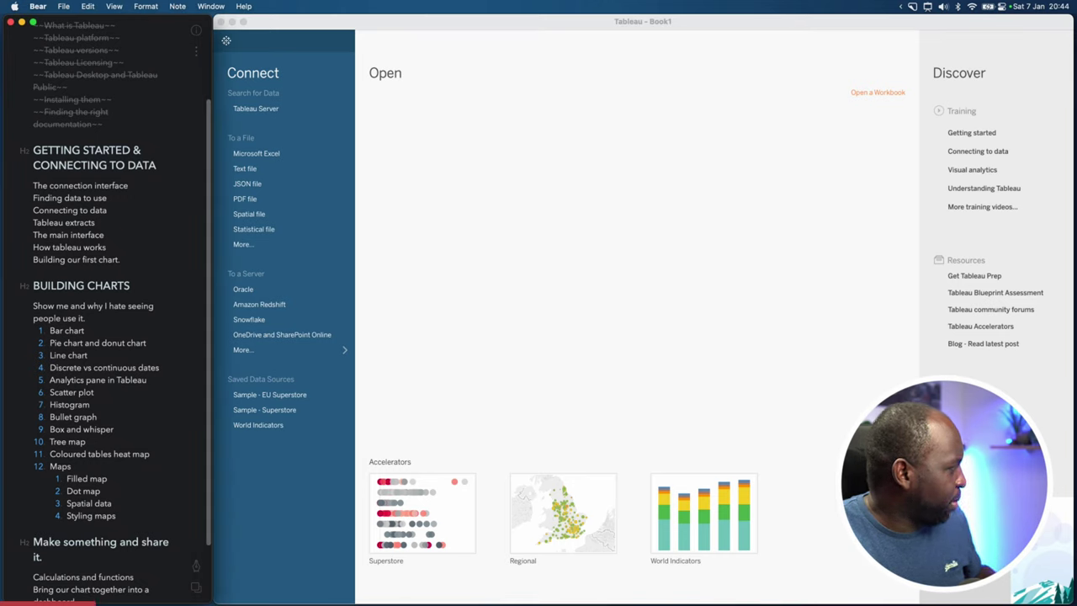
key("super+Tab")
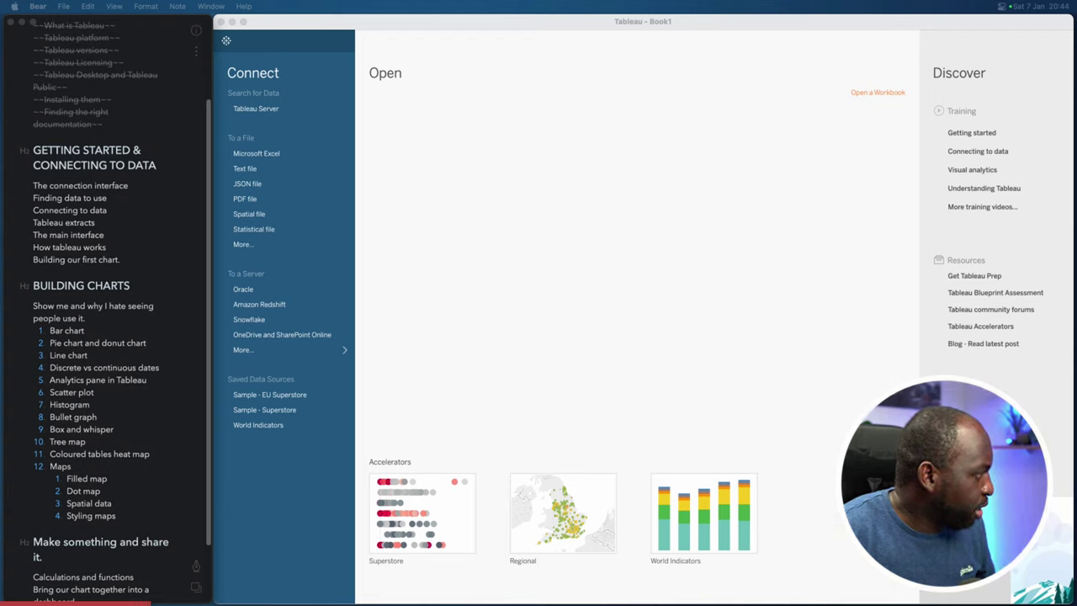
Step: Switch to Tableau and connect to a Snowflake server from the full list of installed connectors
left_click(426, 243)
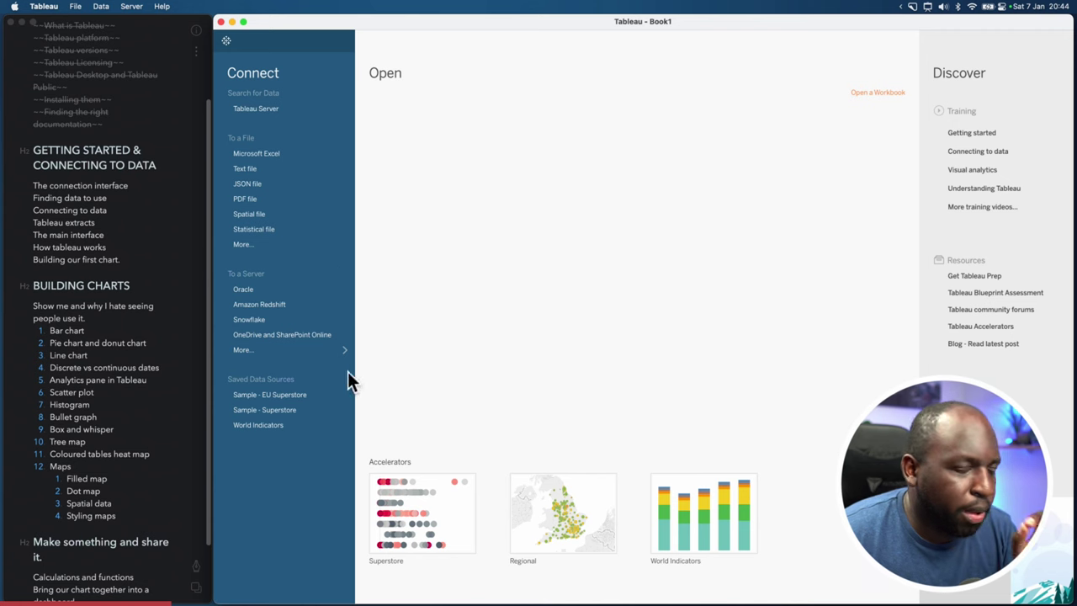
left_click(304, 350)
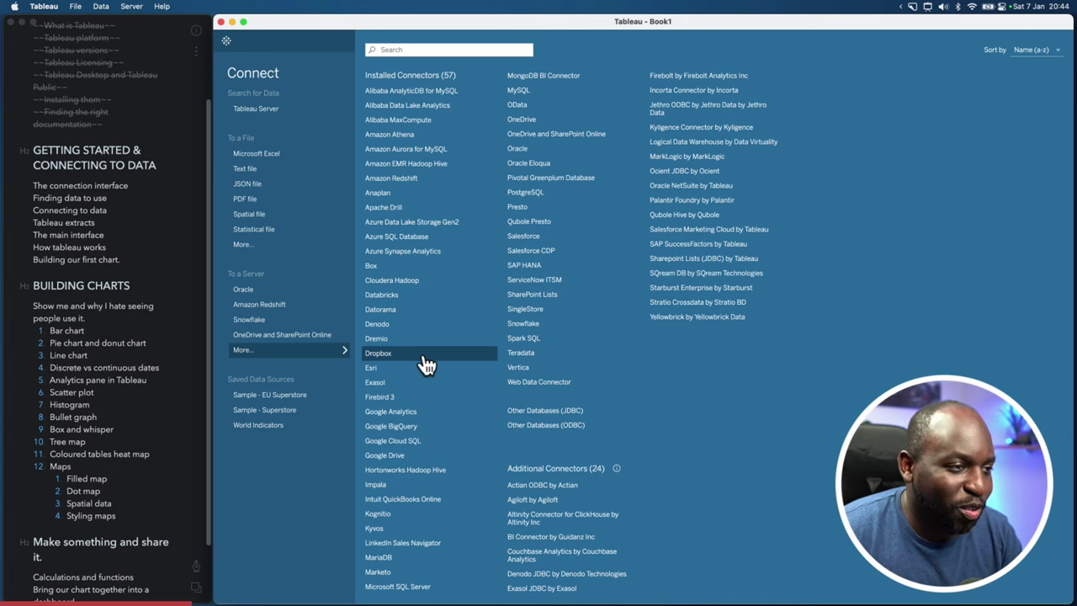
left_click(547, 324)
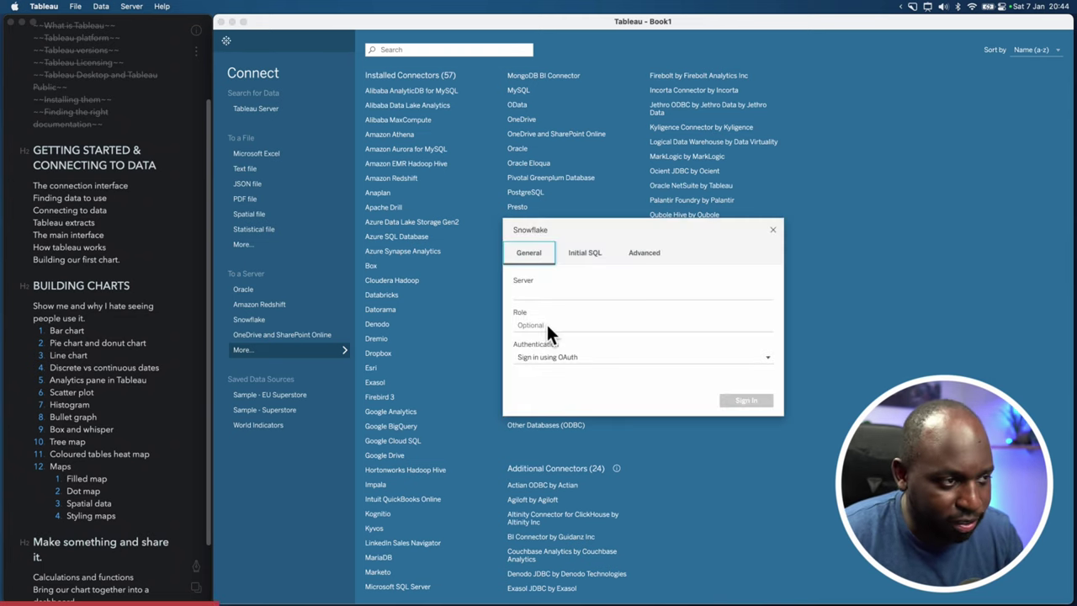
left_click(630, 221)
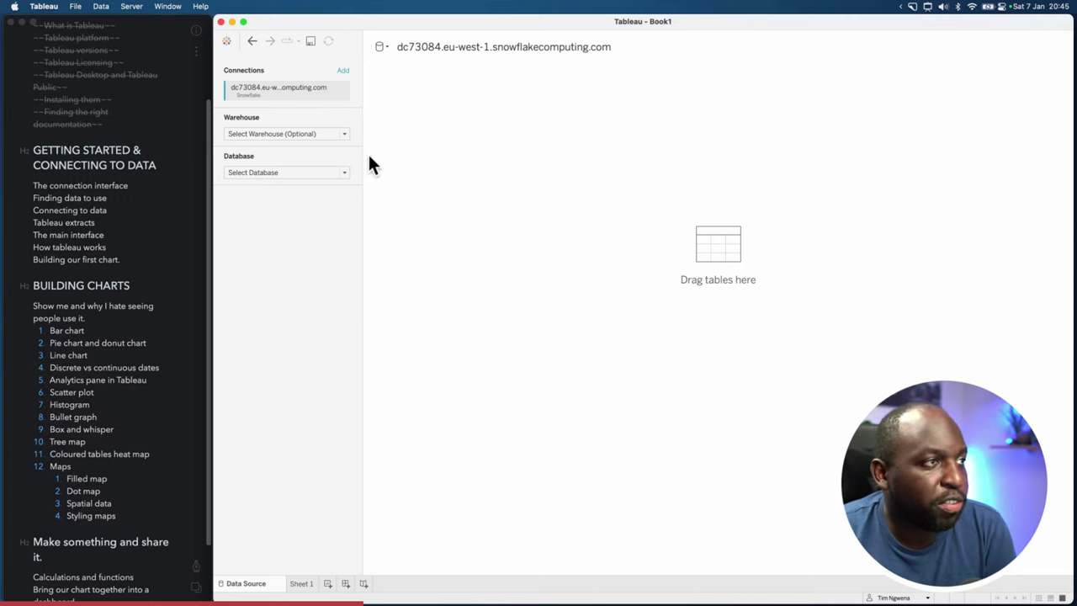
Step: Review the available Snowflake warehouses and select COMPUTE_WH as the warehouse
left_click(310, 133)
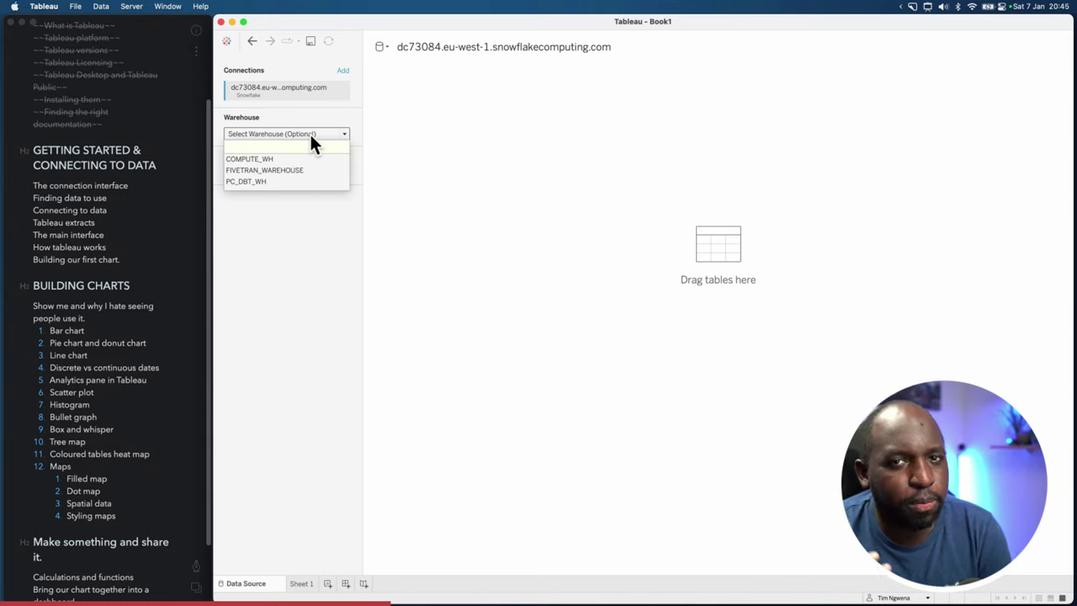
left_click(305, 118)
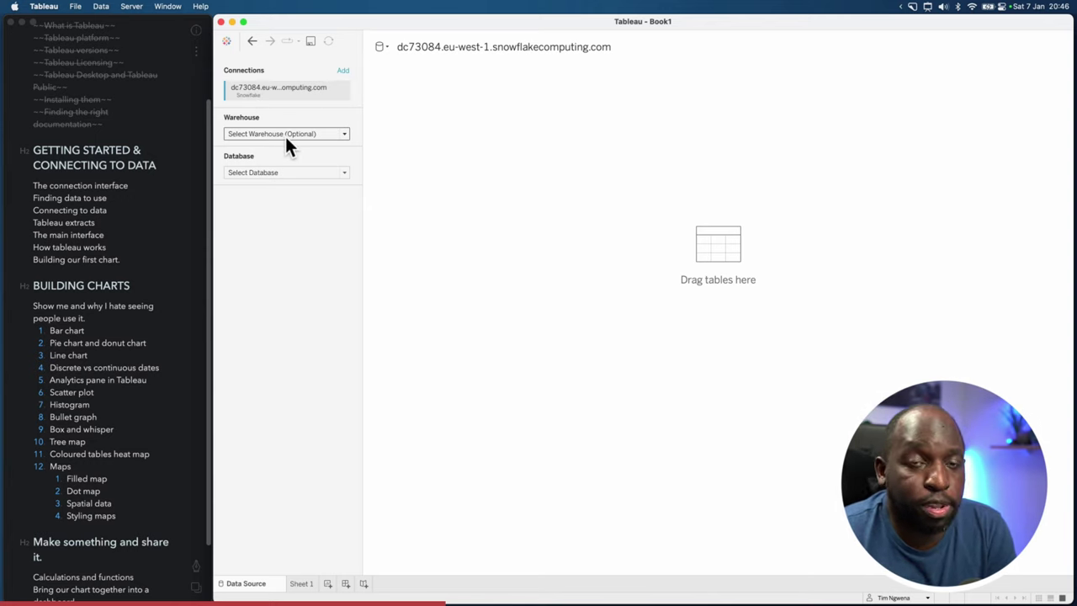
left_click(285, 135)
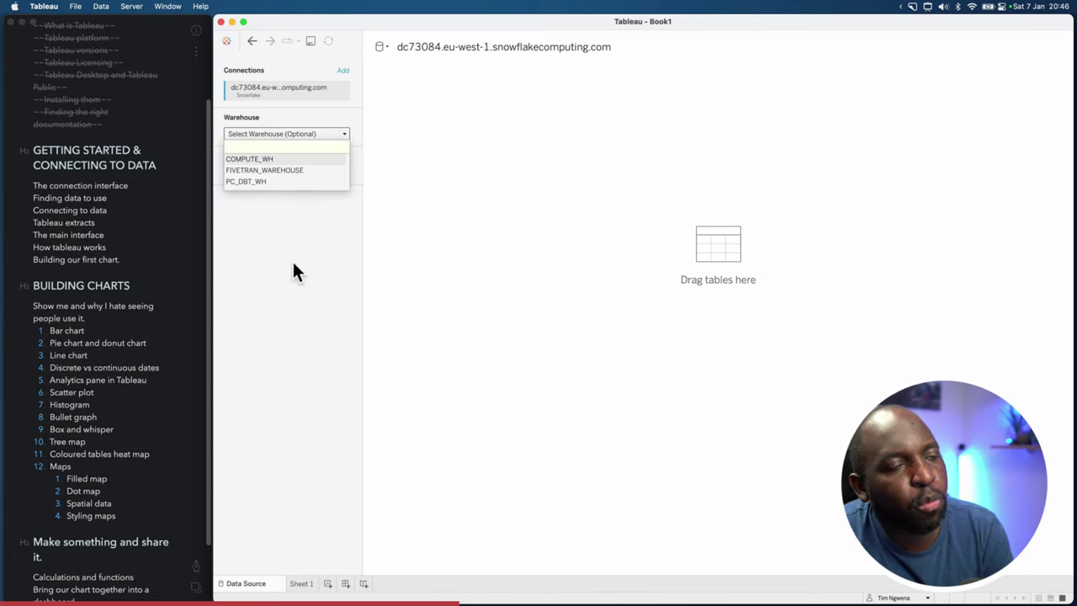
key("Return")
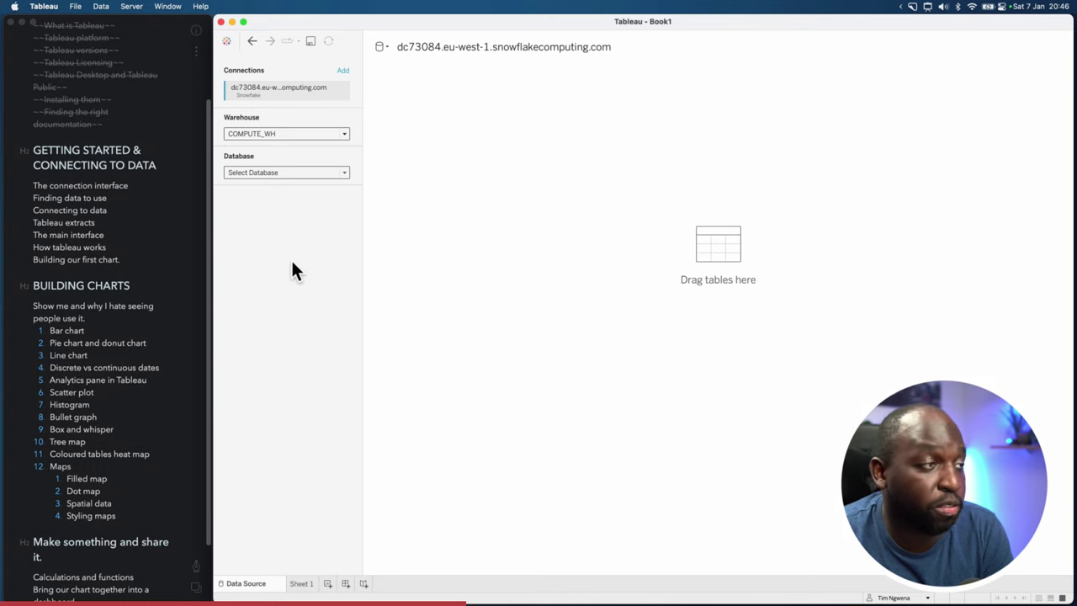
Step: Select the TABLEAU_DEMO_DATABASE database and its PUBLIC schema for the Snowflake connection
left_click(293, 176)
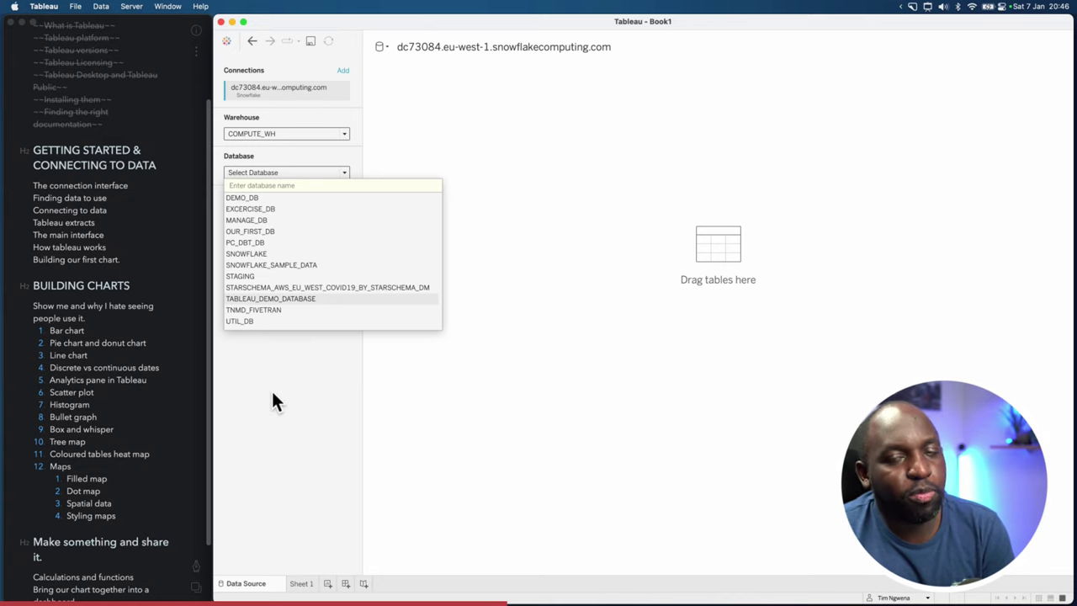
left_click(285, 301)
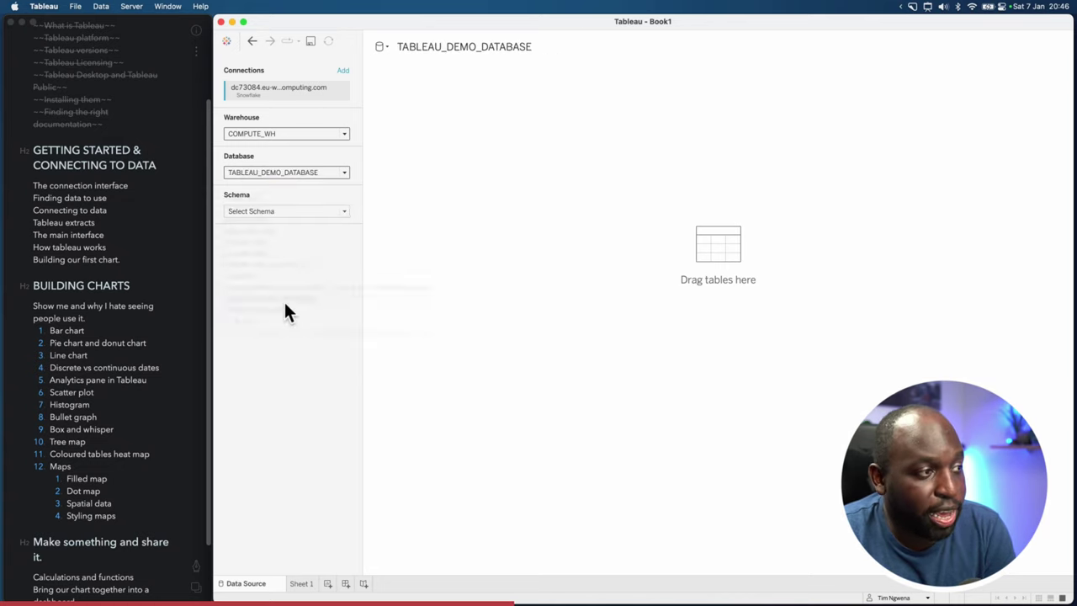
left_click(295, 211)
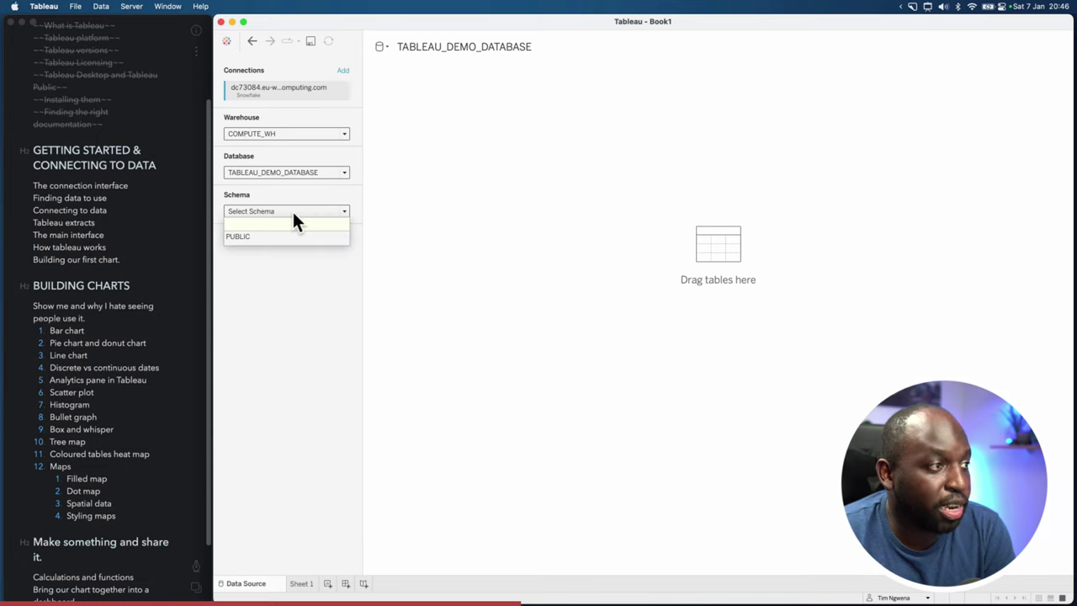
left_click(244, 238)
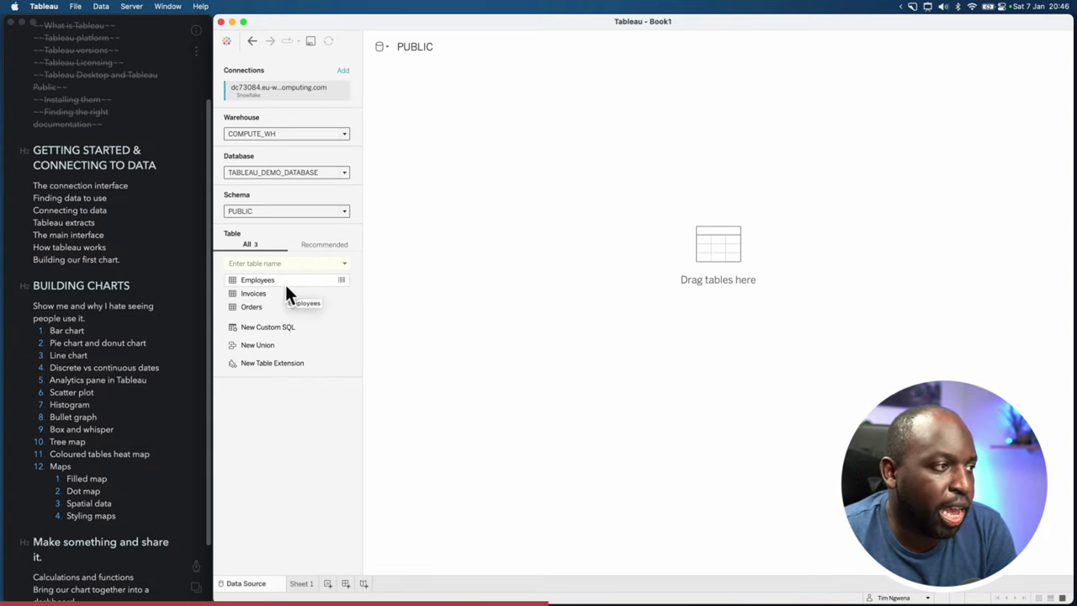
Step: Preview the data of the Snowflake Orders table and close the preview
left_click(338, 306)
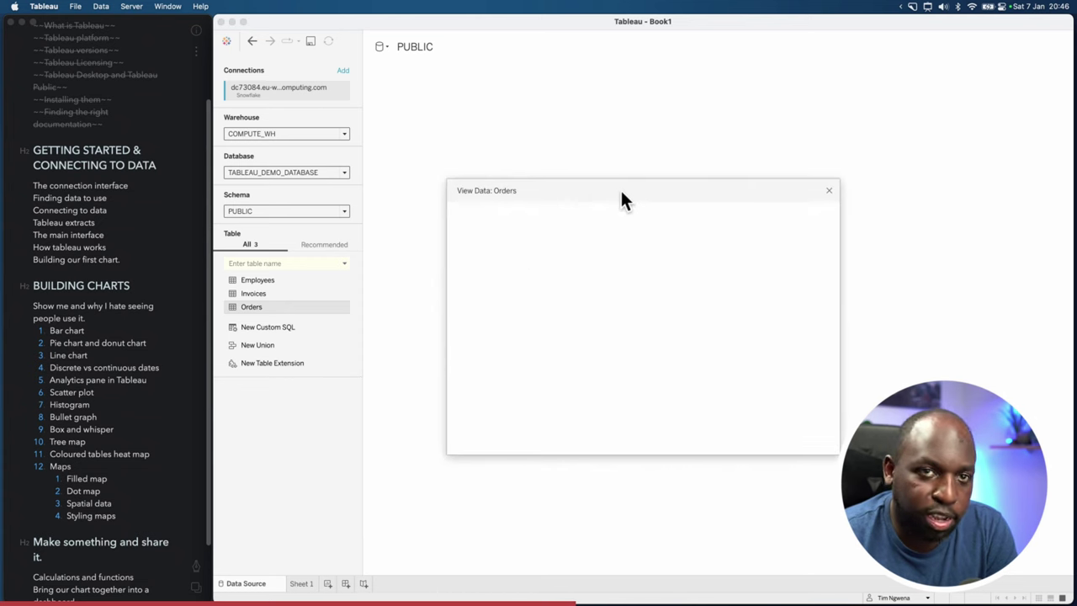
left_click_drag(625, 193, 588, 134)
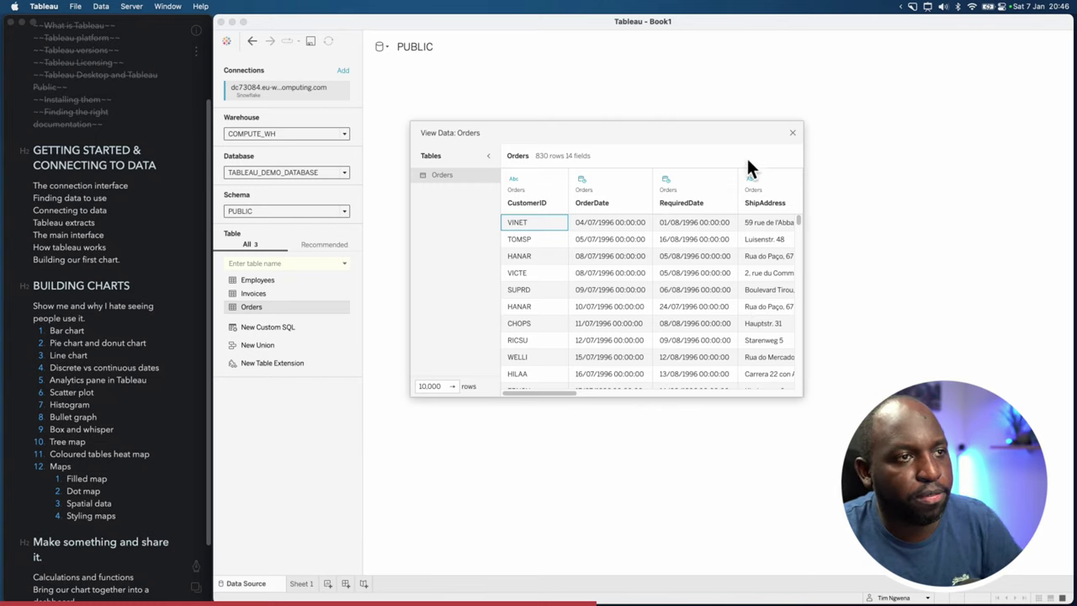
left_click(792, 133)
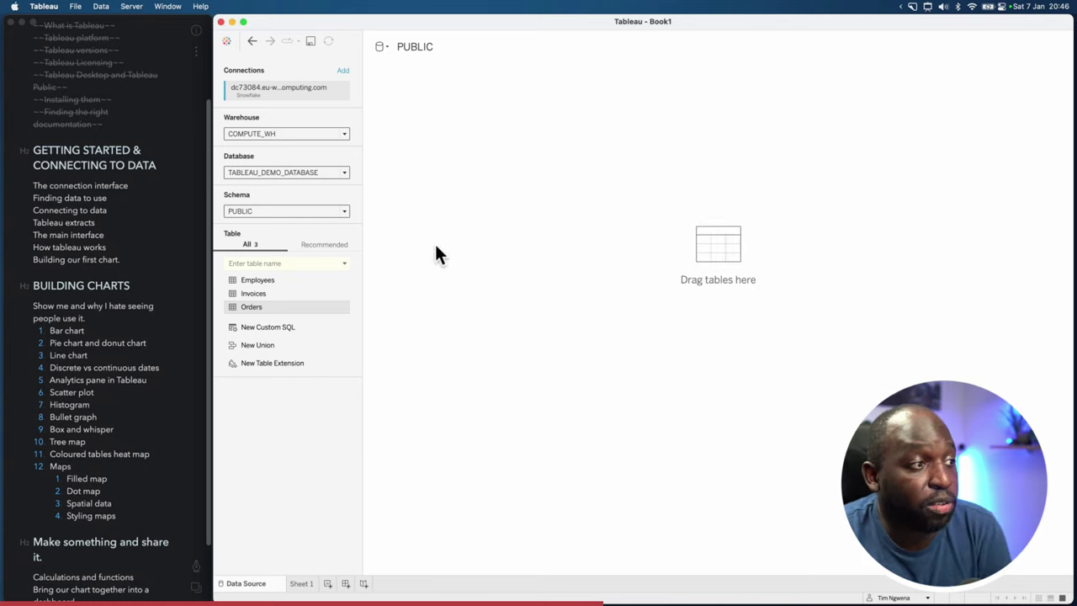
Step: Open the custom SQL editor, look at its parameter insertion option and cancel without adding a query
left_click(296, 328)
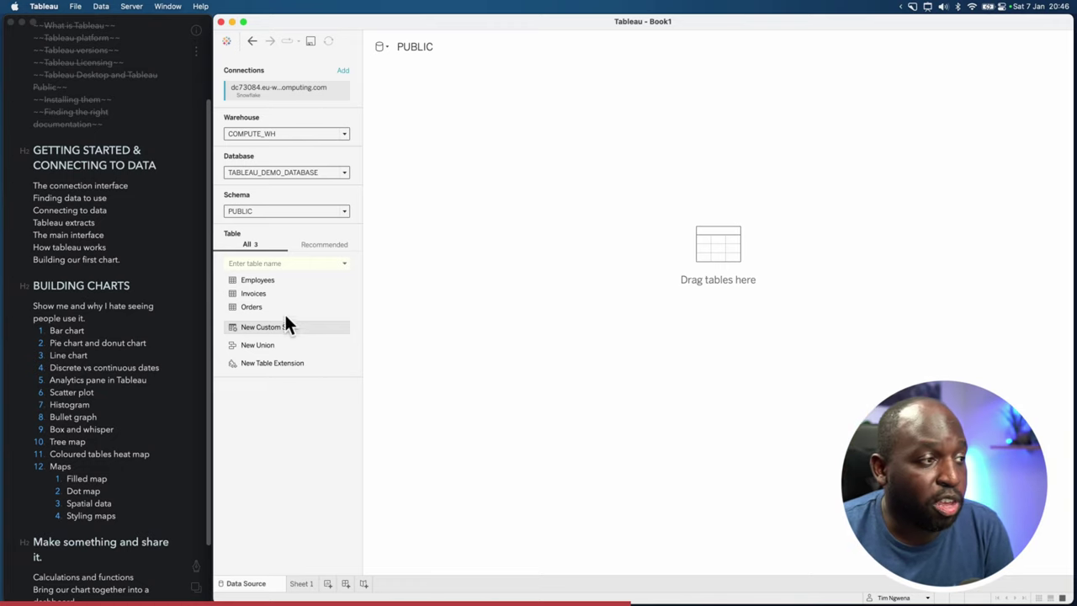
left_click_drag(290, 328, 513, 177)
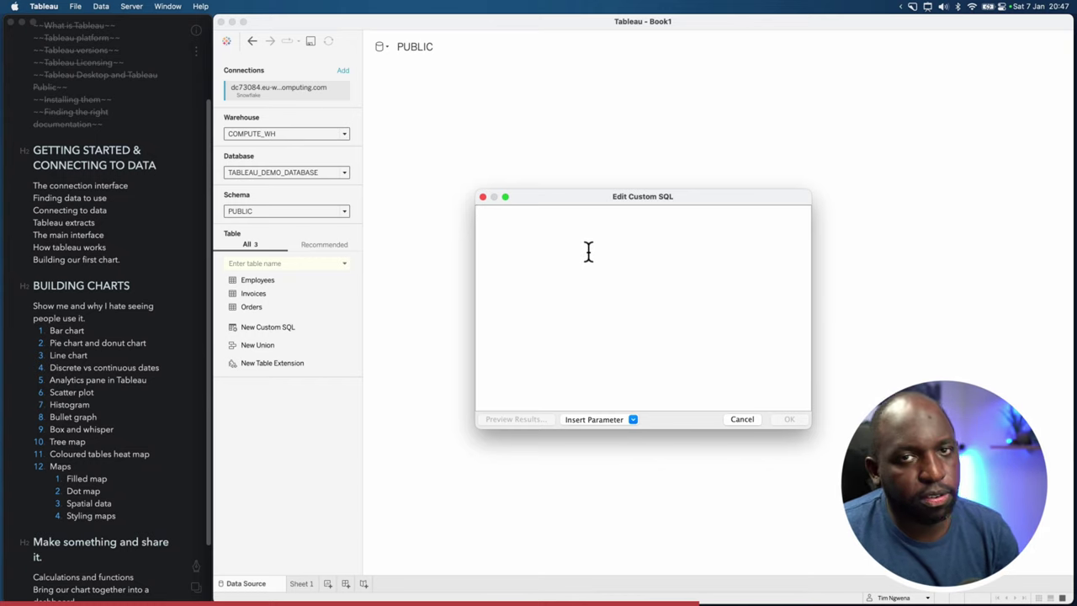
left_click(632, 419)
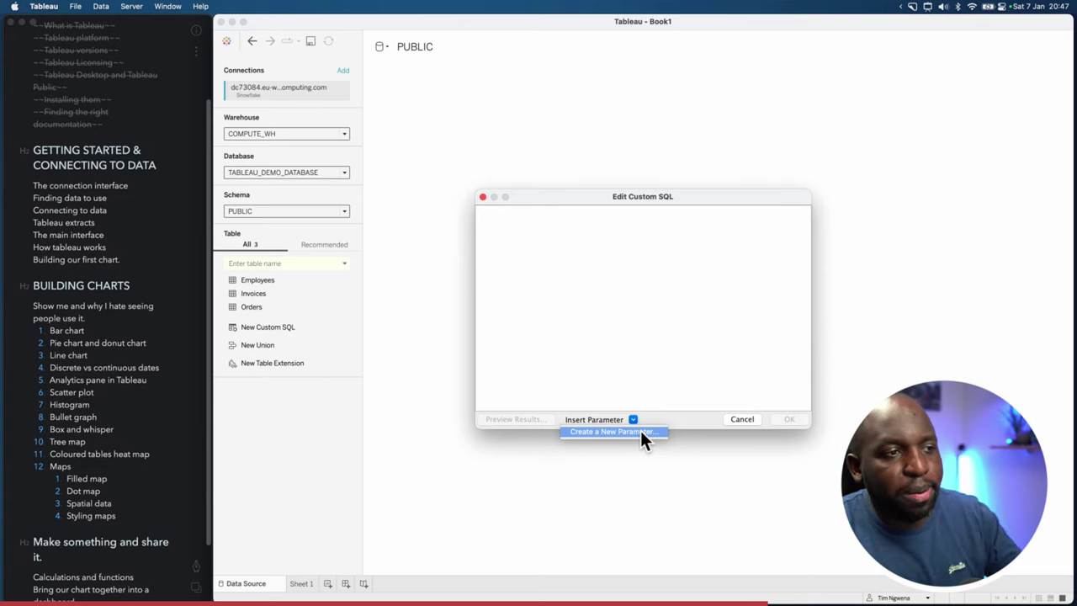
left_click(670, 357)
left_click(741, 419)
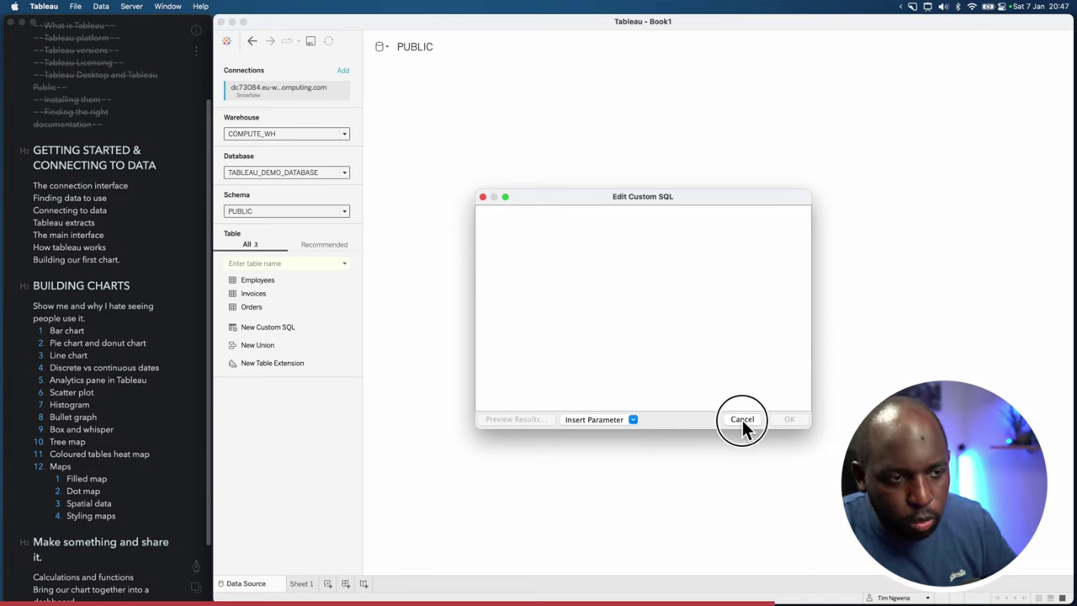
Step: Add the Orders table to the data source canvas and review the fields of all three data sources in Sheet 1
left_click_drag(253, 306, 474, 273)
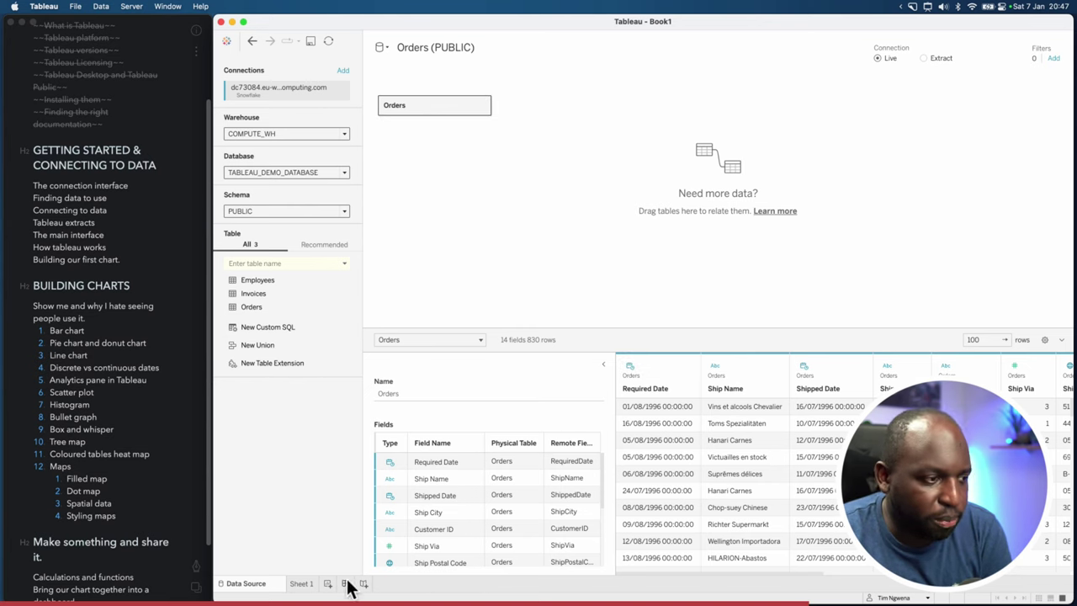
left_click(302, 583)
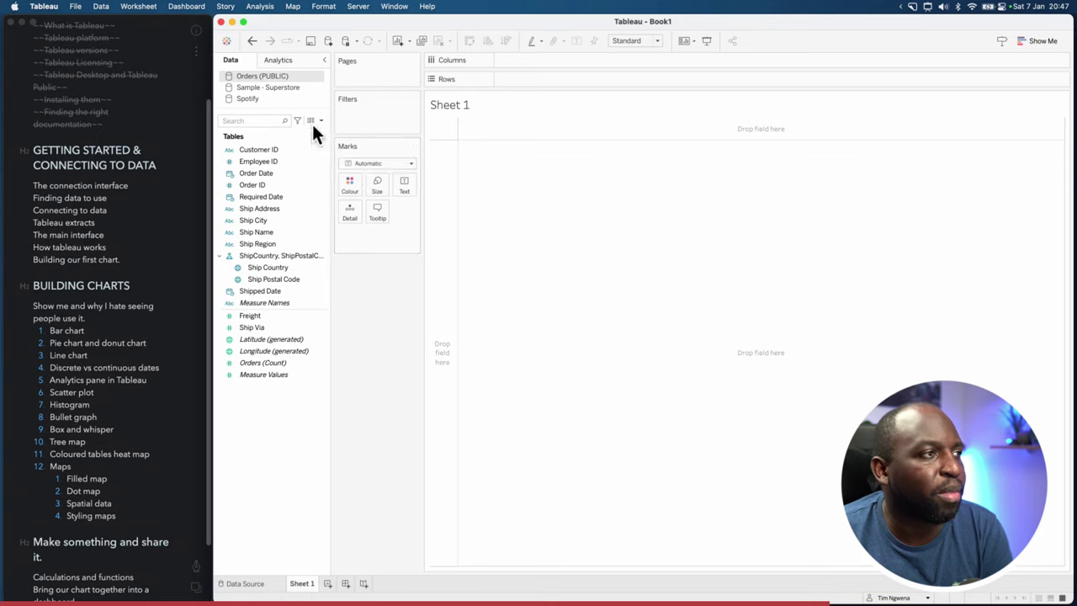
left_click(272, 87)
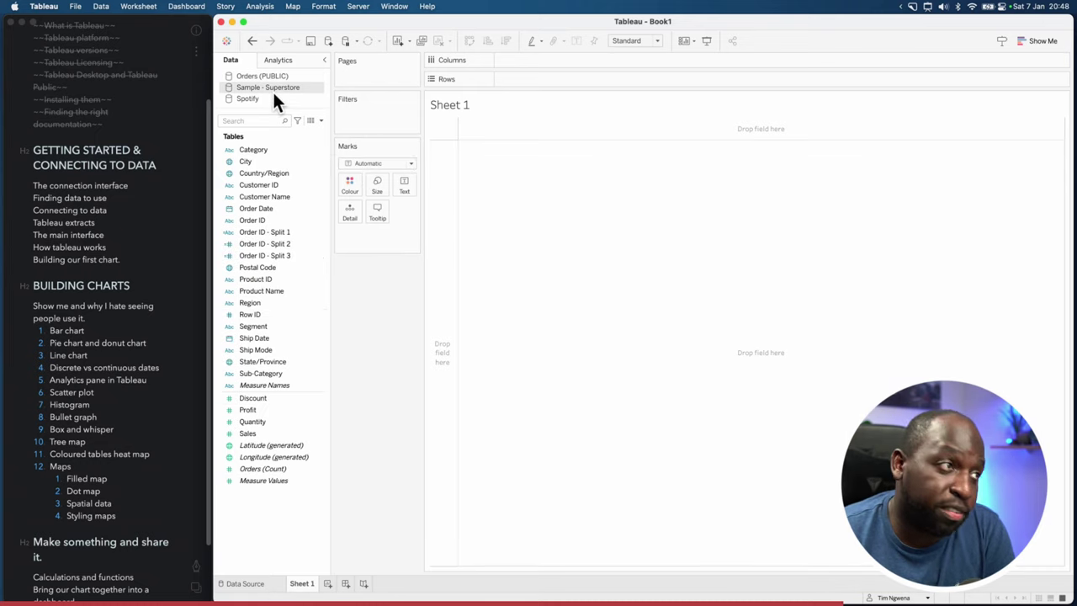
left_click(259, 99)
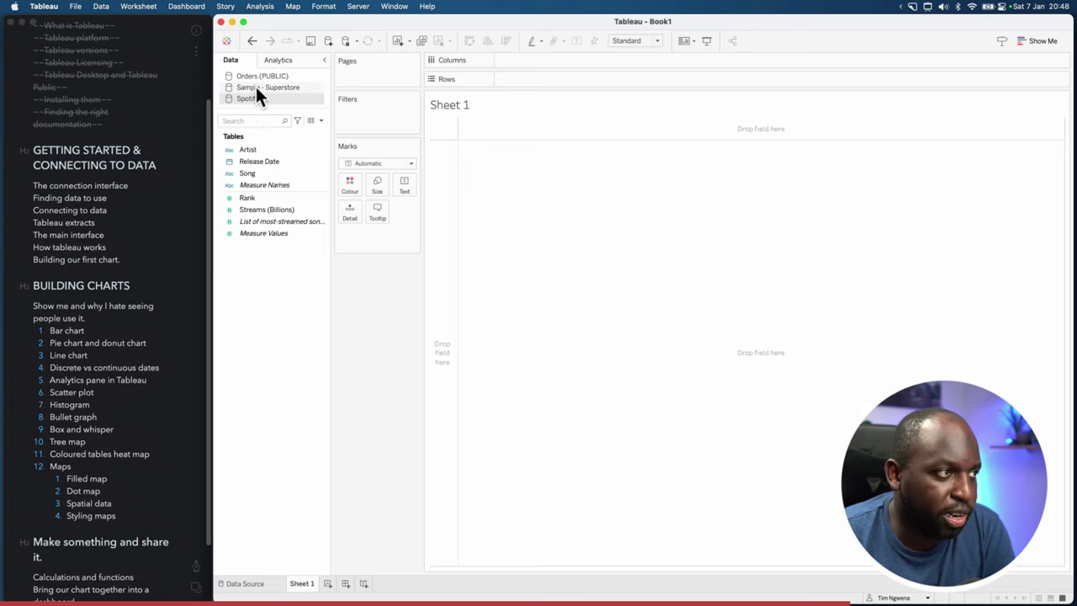
left_click(256, 75)
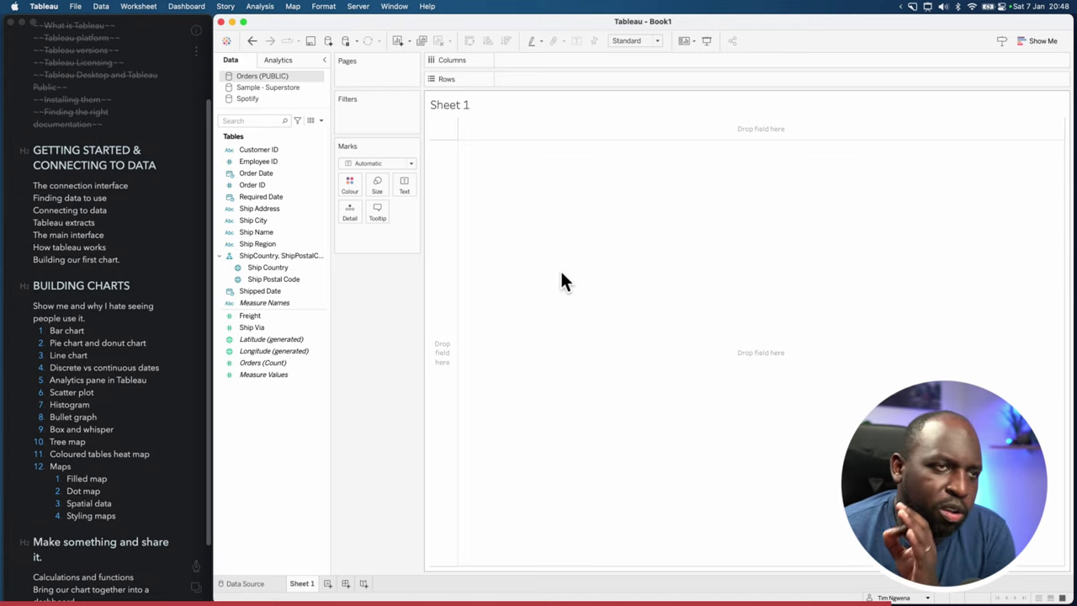
Step: Switch to the Bear course notes and strike through the topic "The connection interface"
left_click(79, 189)
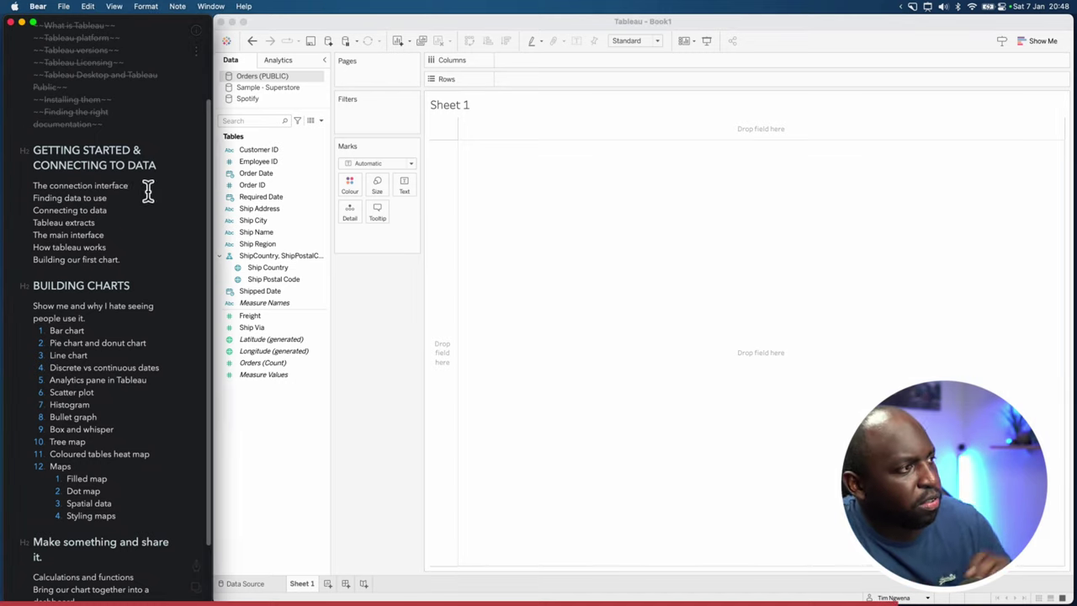
left_click_drag(134, 187, 28, 182)
right_click(205, 576)
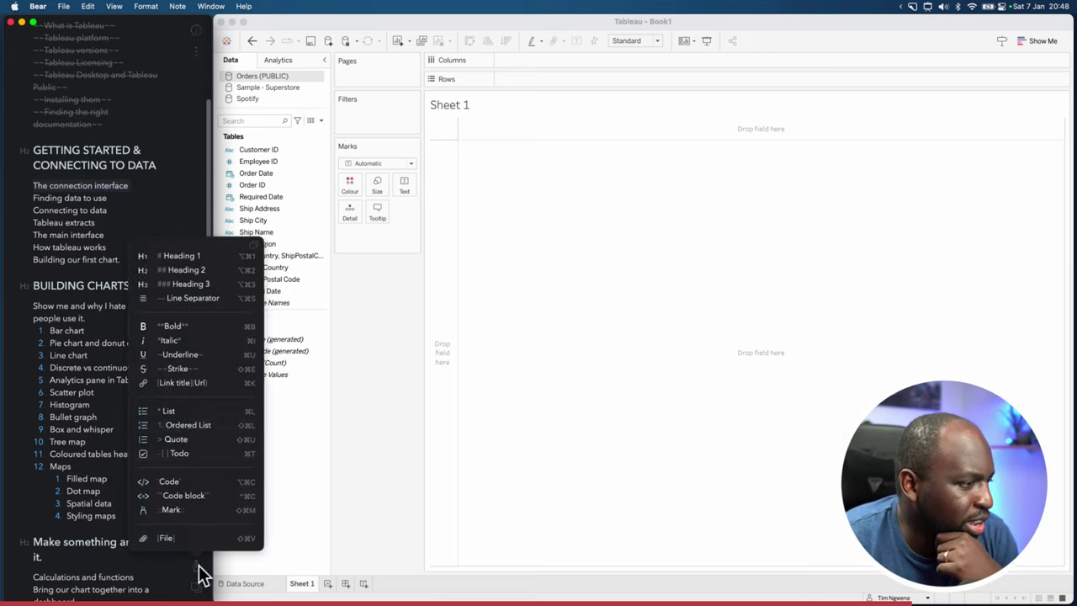
left_click(186, 369)
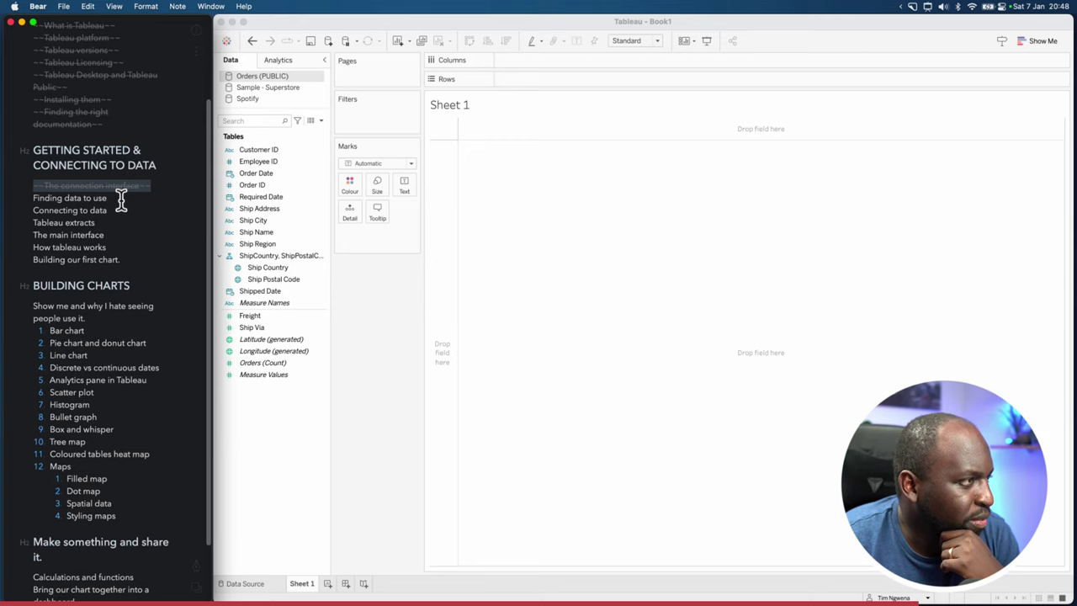
Step: Strike through the topic "Connecting to data" in the notes and select the topic "Tableau extracts"
left_click_drag(113, 199, 26, 195)
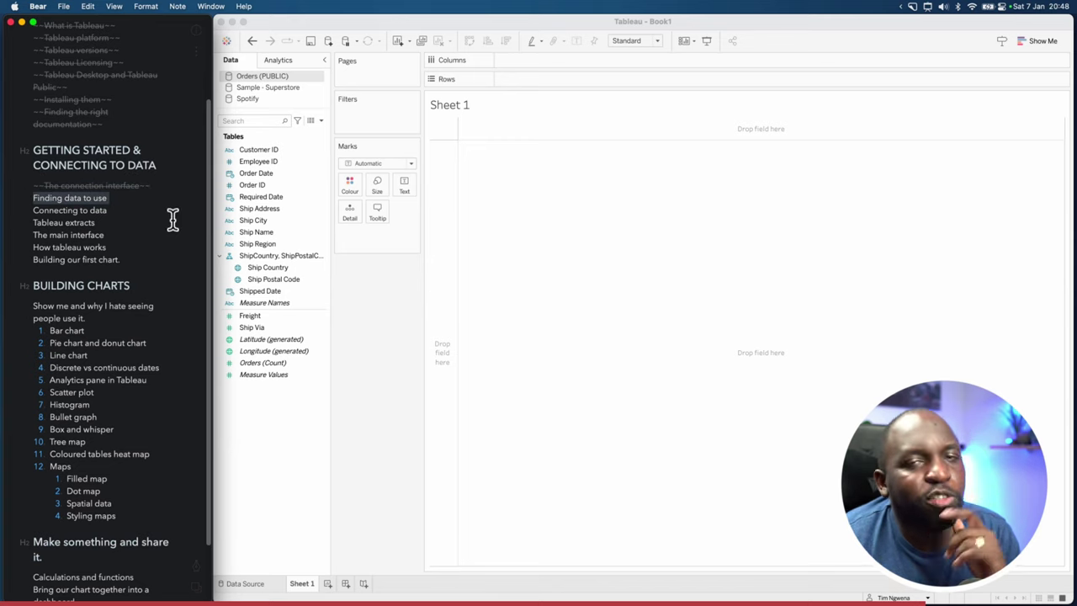
left_click_drag(113, 211, 32, 211)
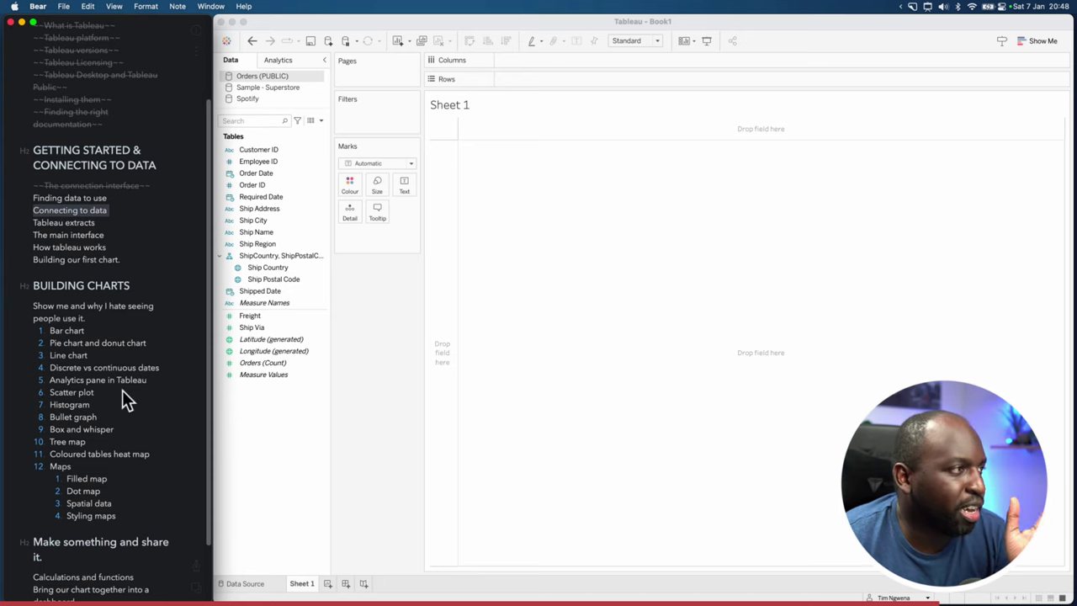
left_click(193, 562)
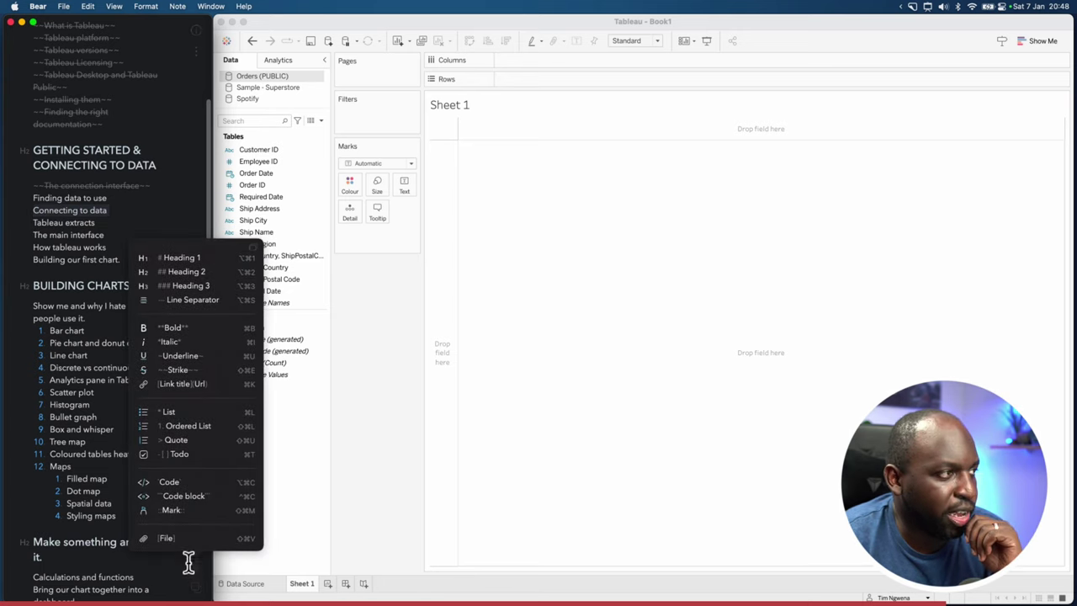
left_click(202, 370)
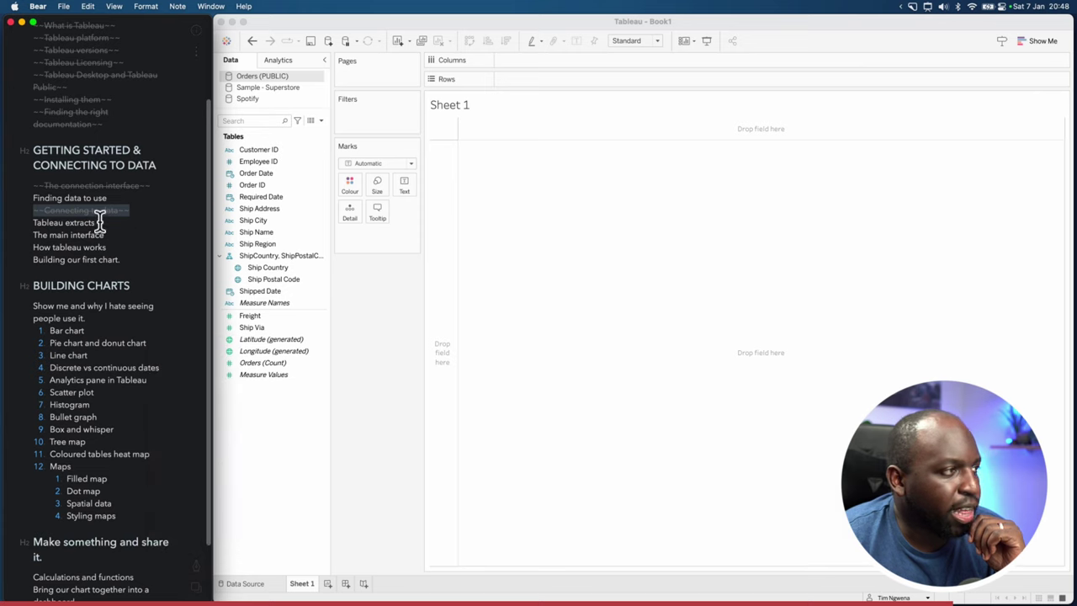
left_click_drag(96, 222, 19, 222)
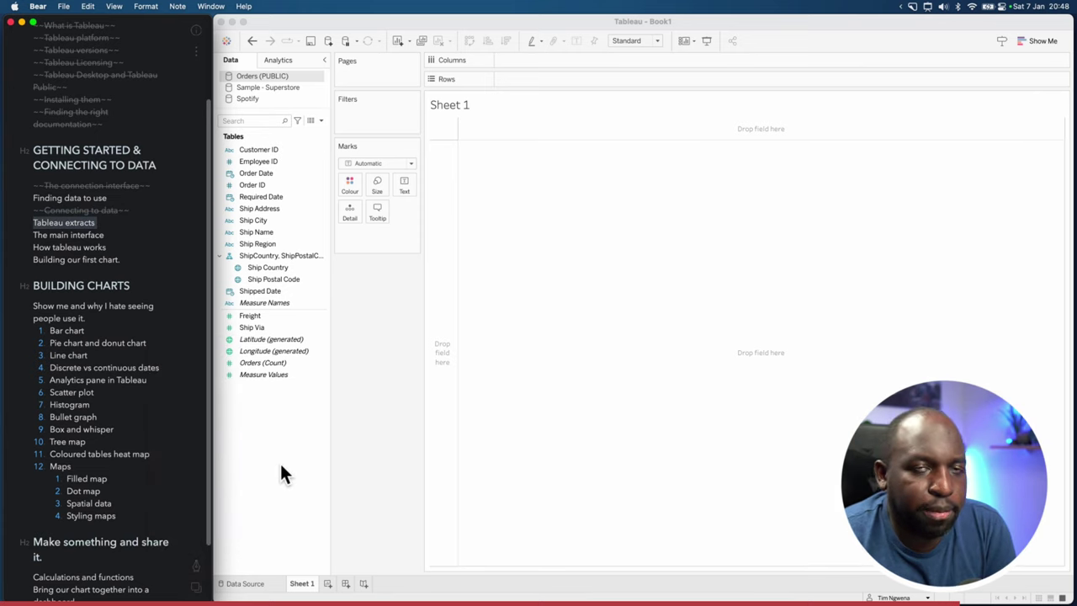
Step: Switch to Tableau, outline the icons of the three data sources with a red screen-annotation rectangle, and clear the annotation
left_click(616, 408)
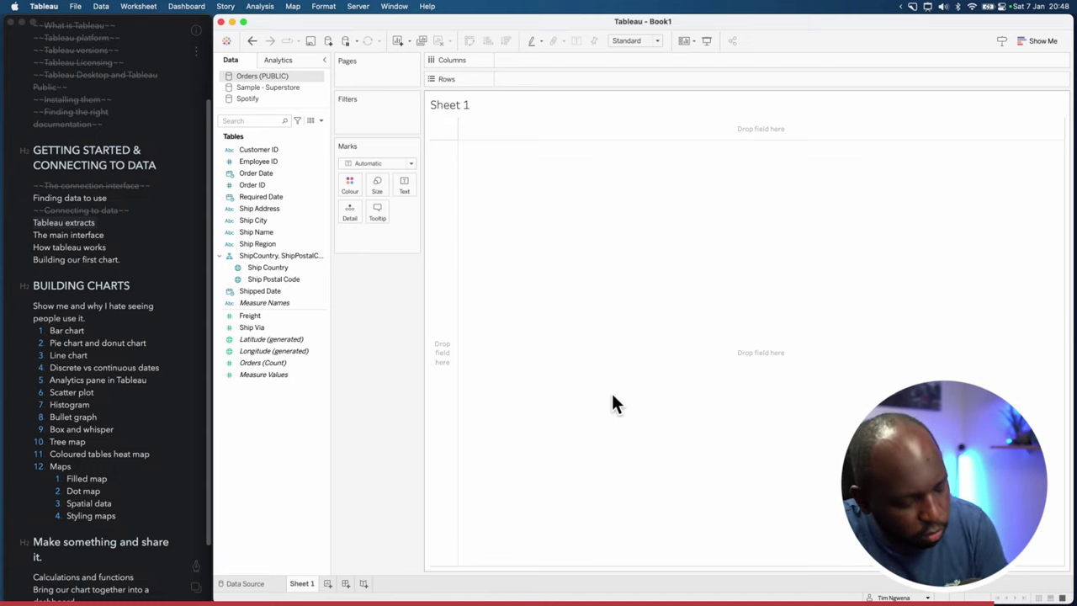
key("ctrl+shift+a")
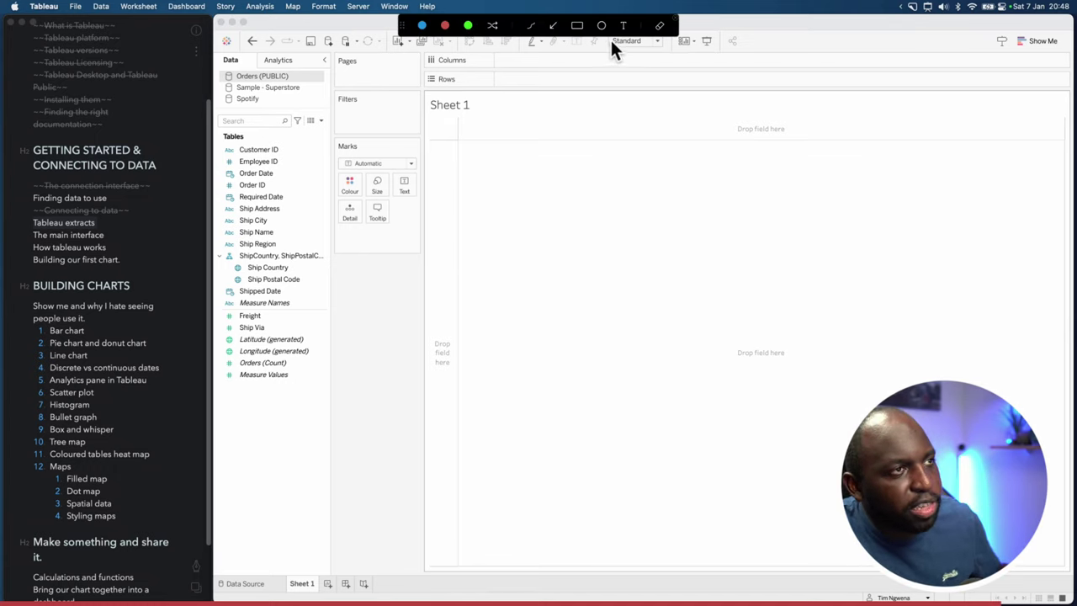
left_click(577, 25)
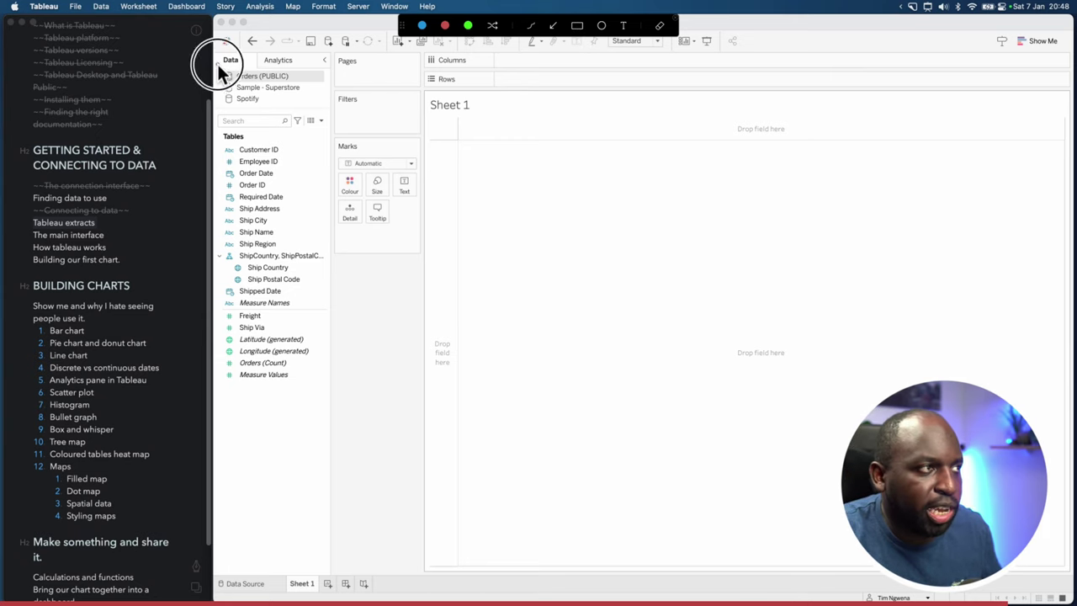
left_click_drag(218, 65, 239, 107)
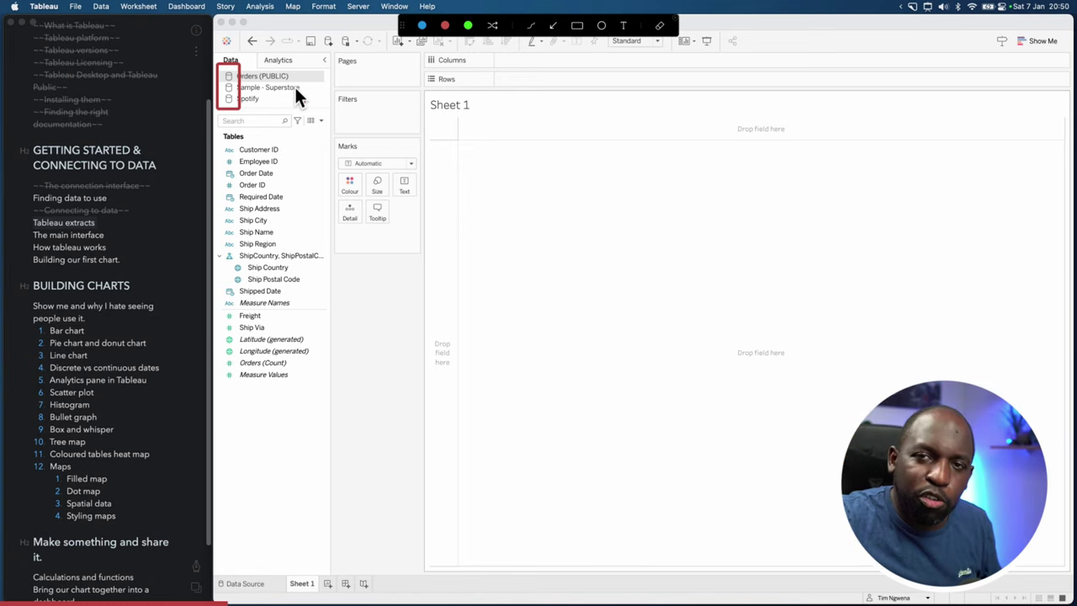
key("Escape")
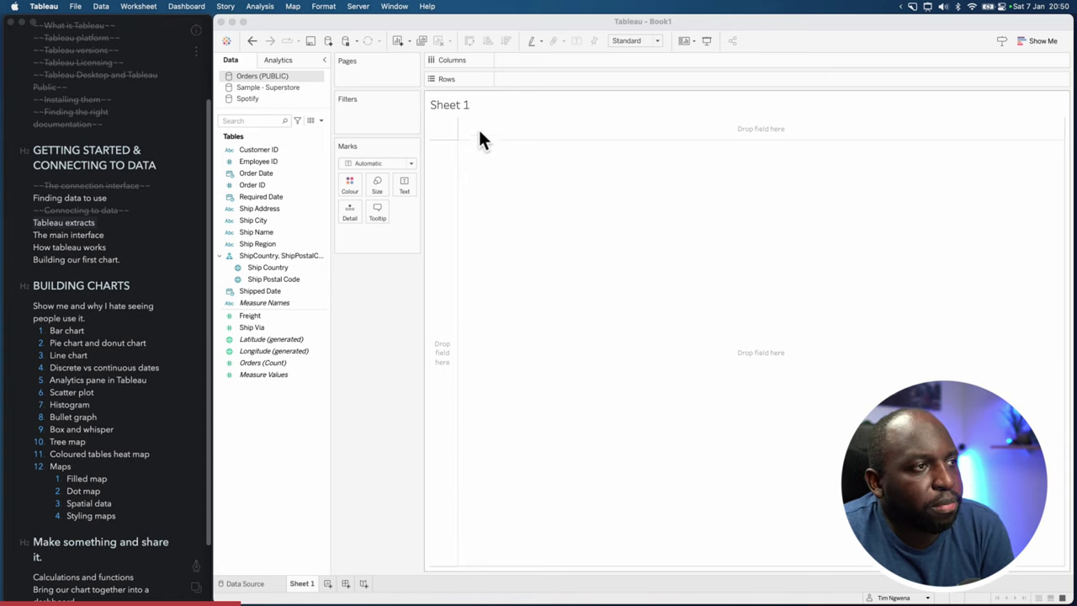
Step: Select the Sample - Superstore data source and open it for editing on the data source page
left_click(254, 87)
left_click(251, 99)
left_click(264, 87)
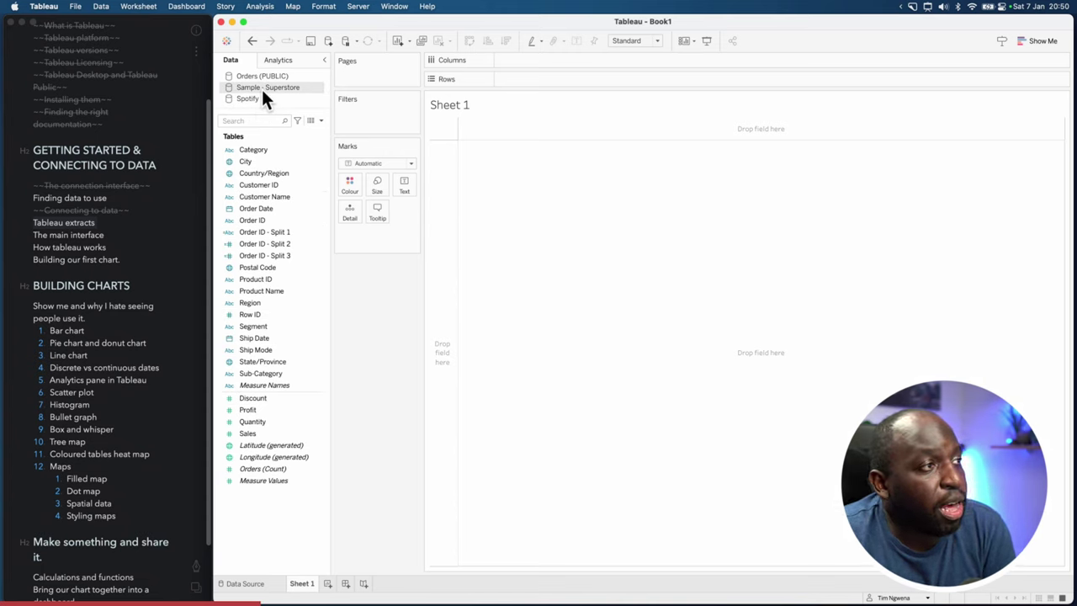
right_click(263, 93)
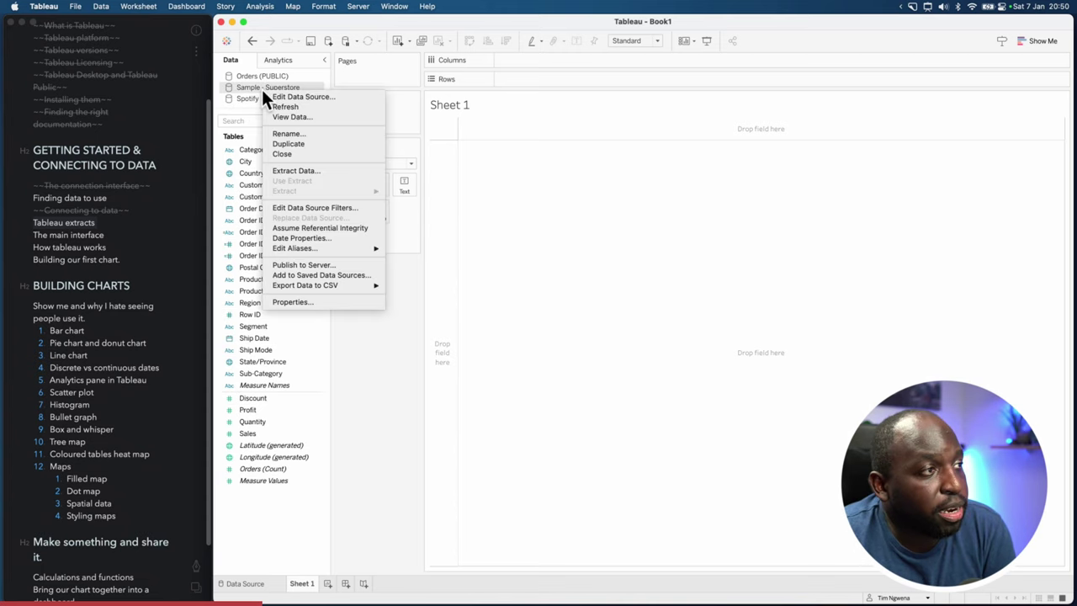
left_click(321, 97)
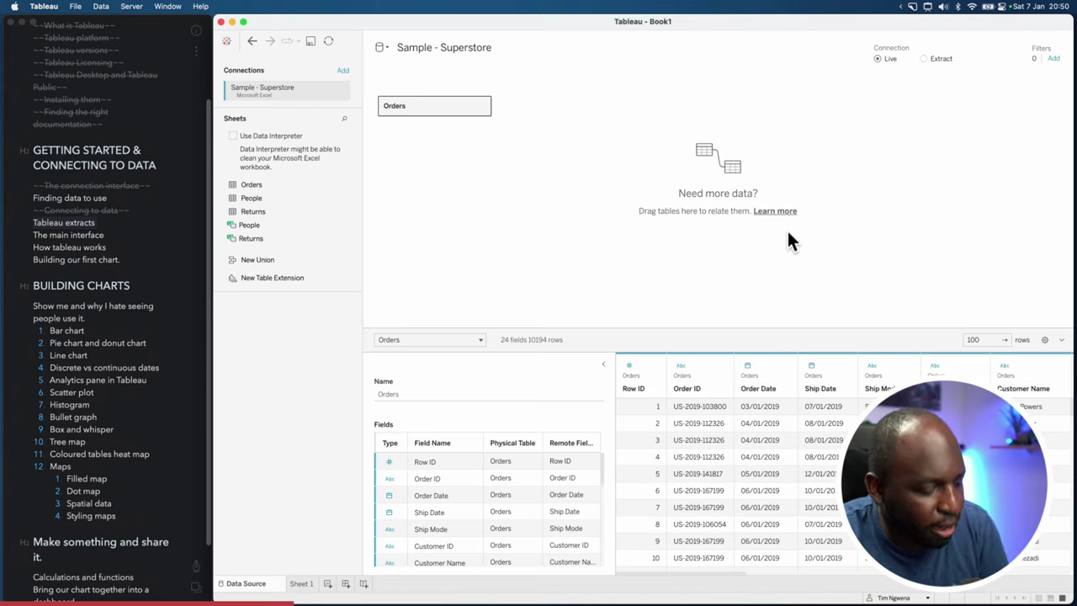
Step: Highlight the Live and Extract connection options with red annotation boxes and arrows, and clear the annotations
key("ctrl+super+a")
left_click_drag(912, 44, 963, 71)
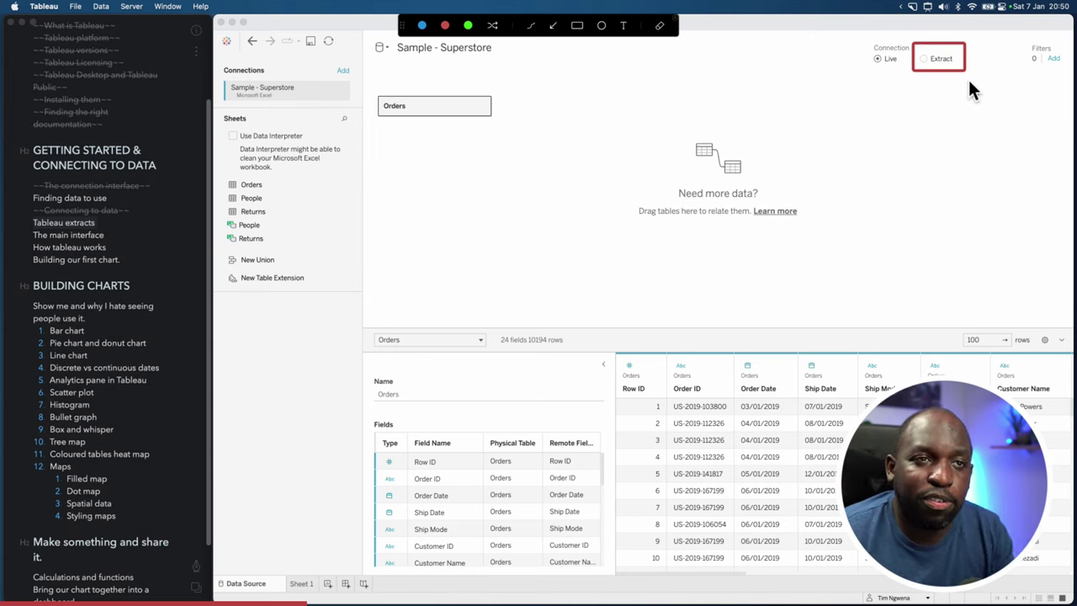
mouse_move(853, 31)
left_mouse_down()
mouse_move(942, 80)
mouse_move(1068, 77)
left_mouse_up()
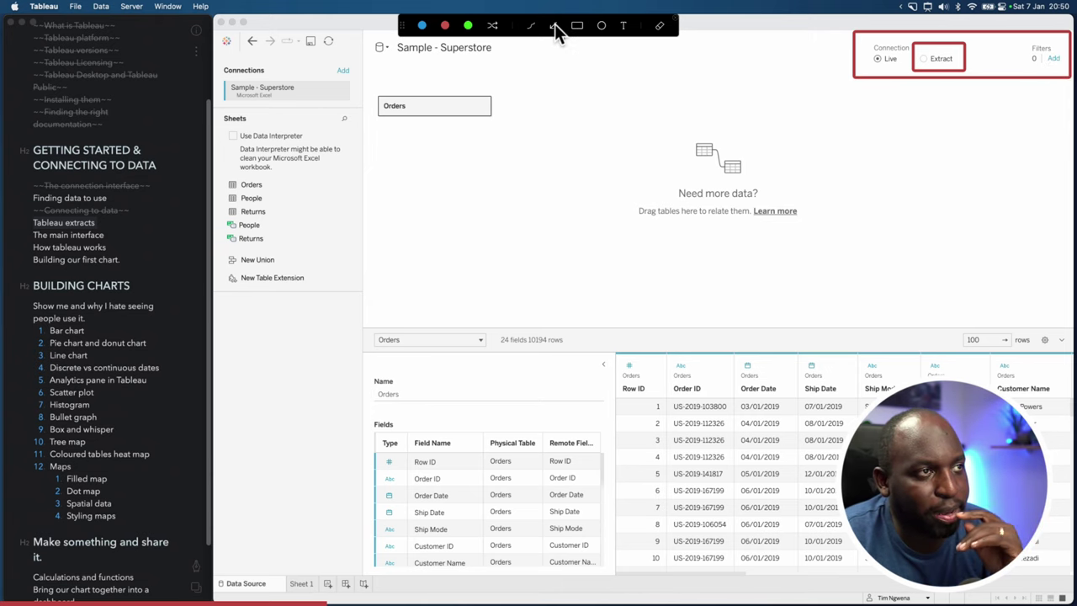
left_click_drag(858, 119, 875, 63)
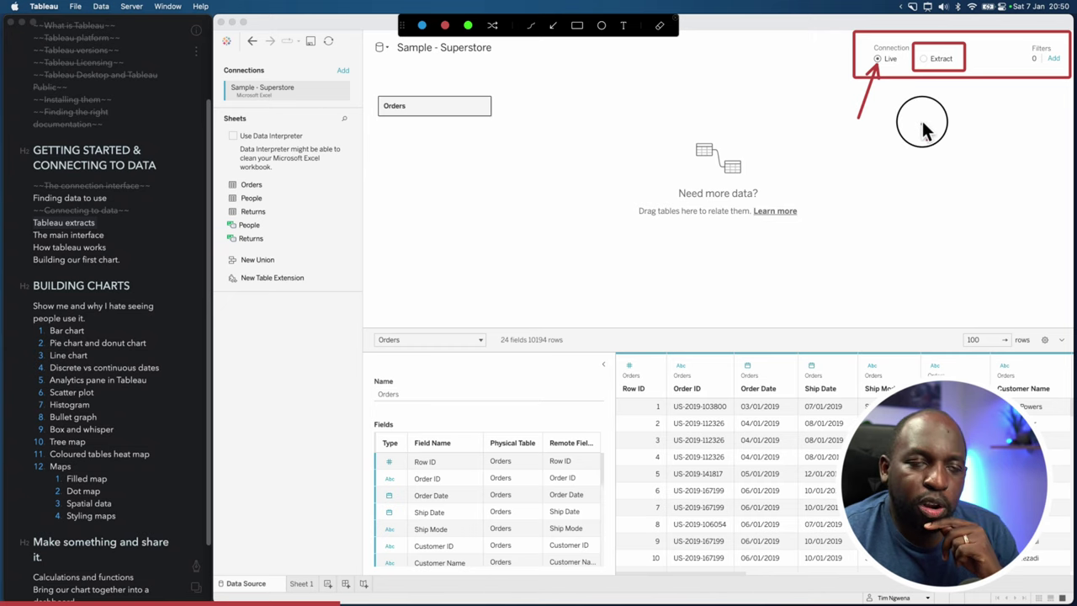
left_click_drag(923, 125, 933, 69)
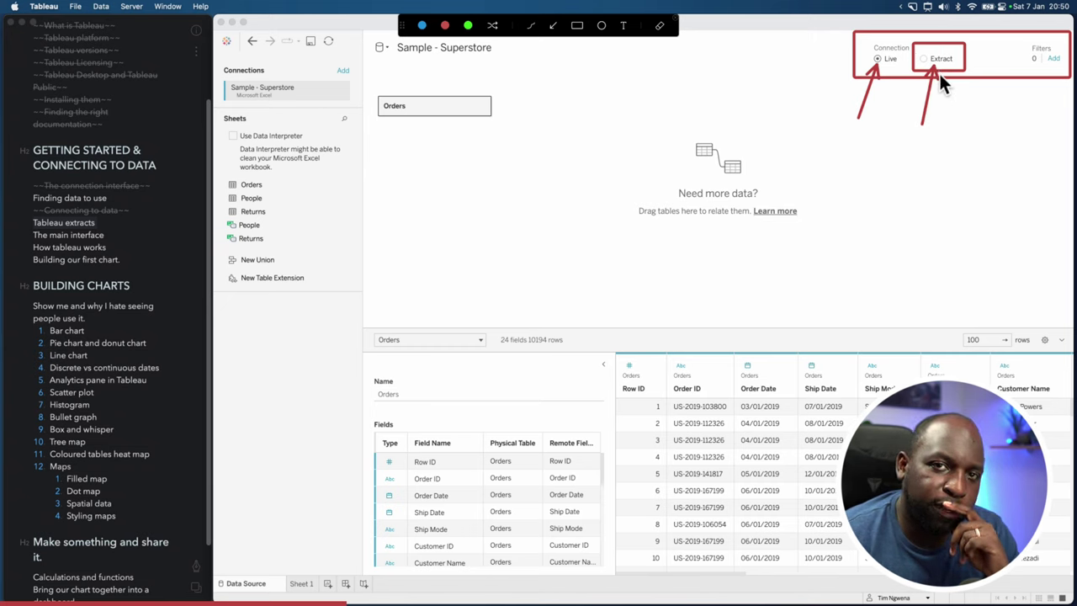
key("Escape")
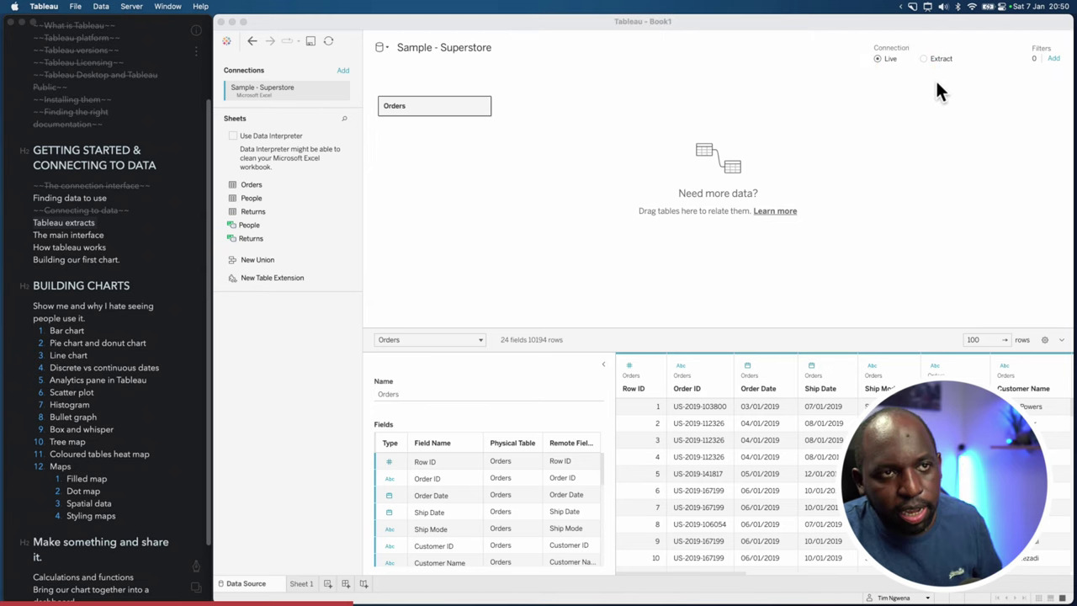
Step: Switch the Sample - Superstore connection to Extract and open its extract settings
left_click(922, 59)
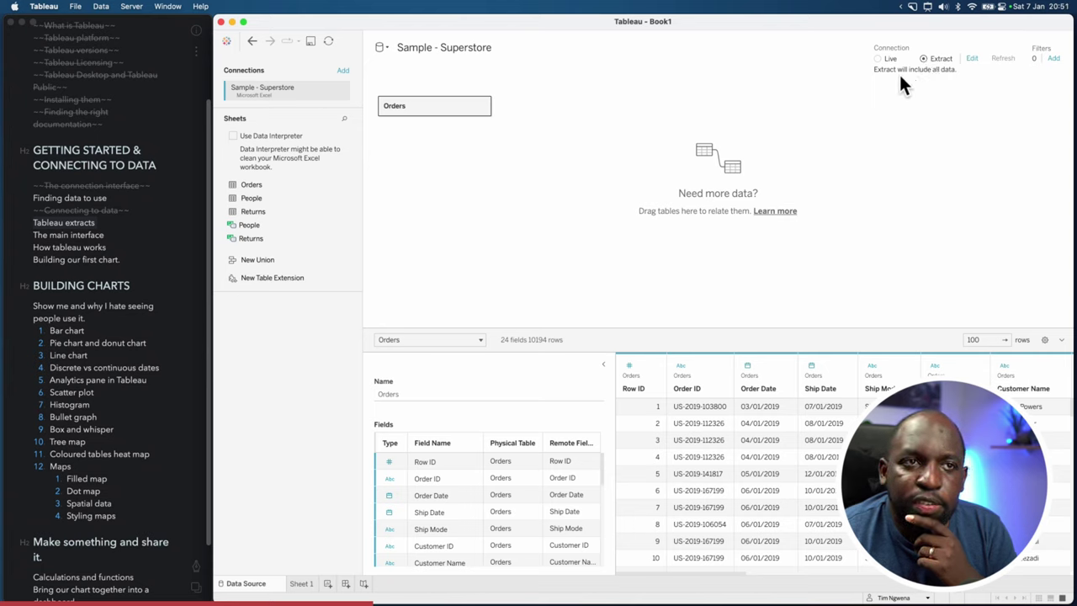
left_click(971, 59)
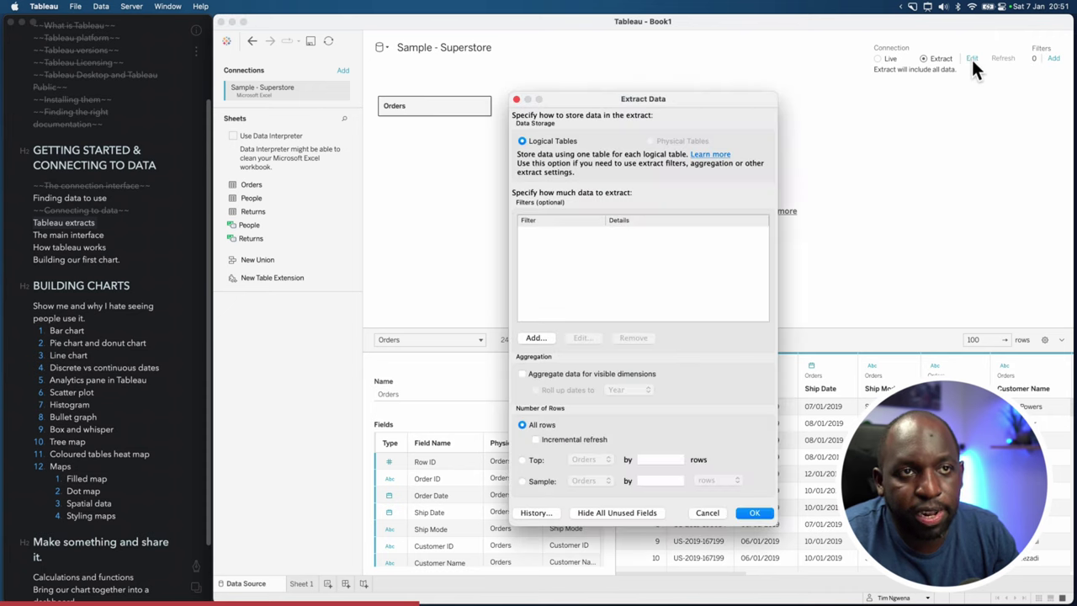
left_click_drag(643, 105, 637, 104)
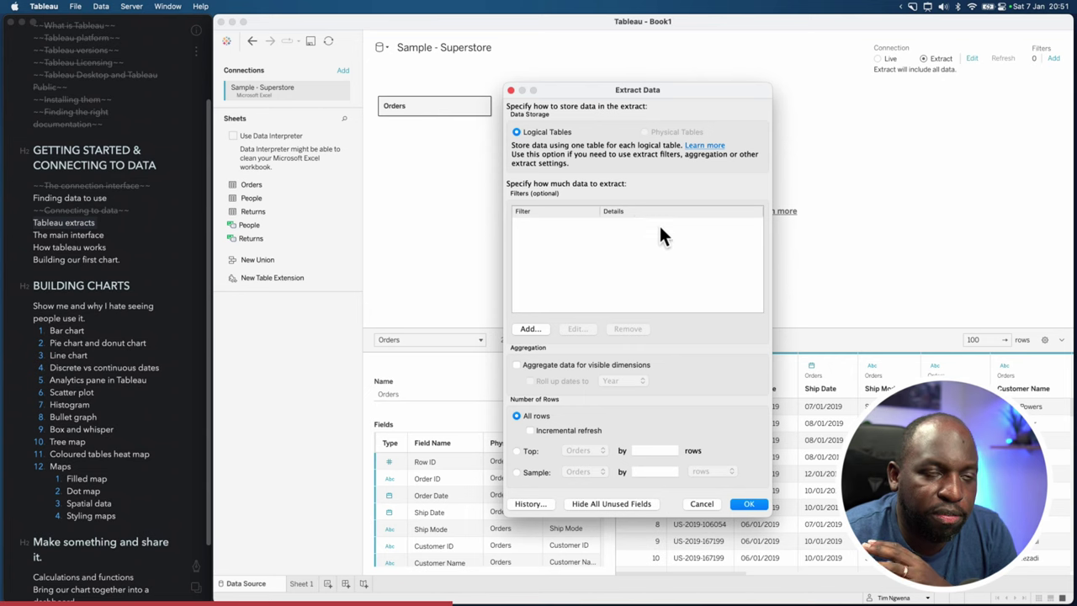
Step: Add an extract filter on Sub-Category that keeps only Art and accept the extract settings
left_click(536, 332)
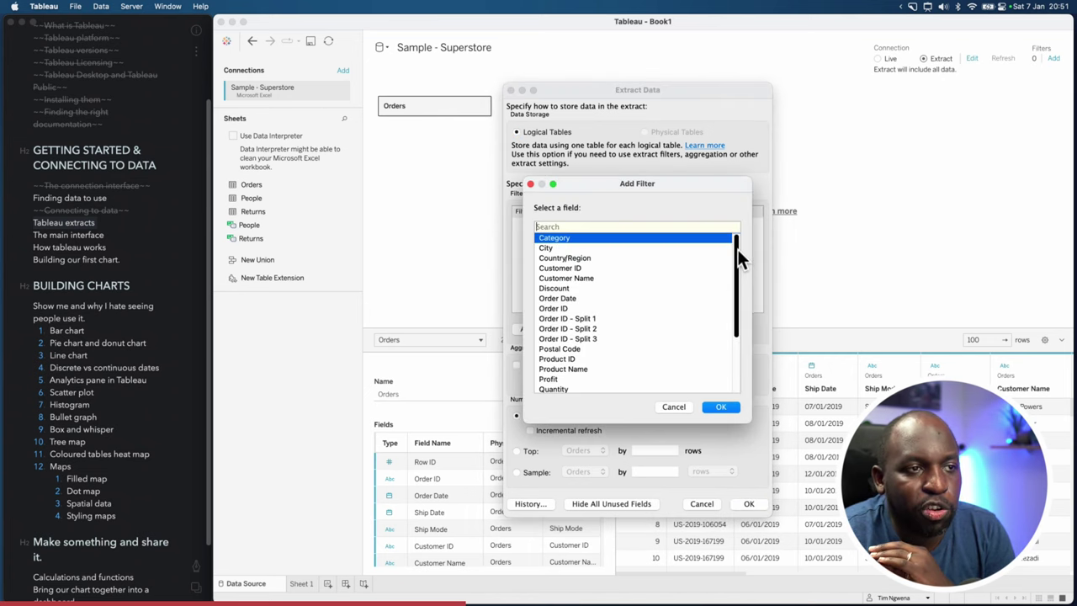
left_click_drag(737, 249, 736, 344)
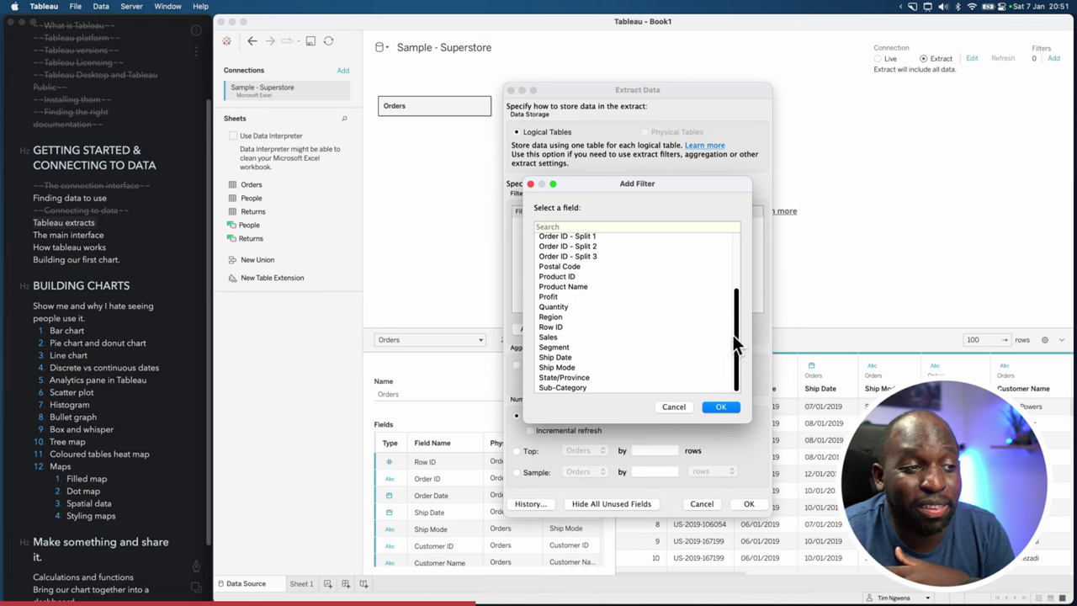
left_click(572, 388)
left_click(722, 407)
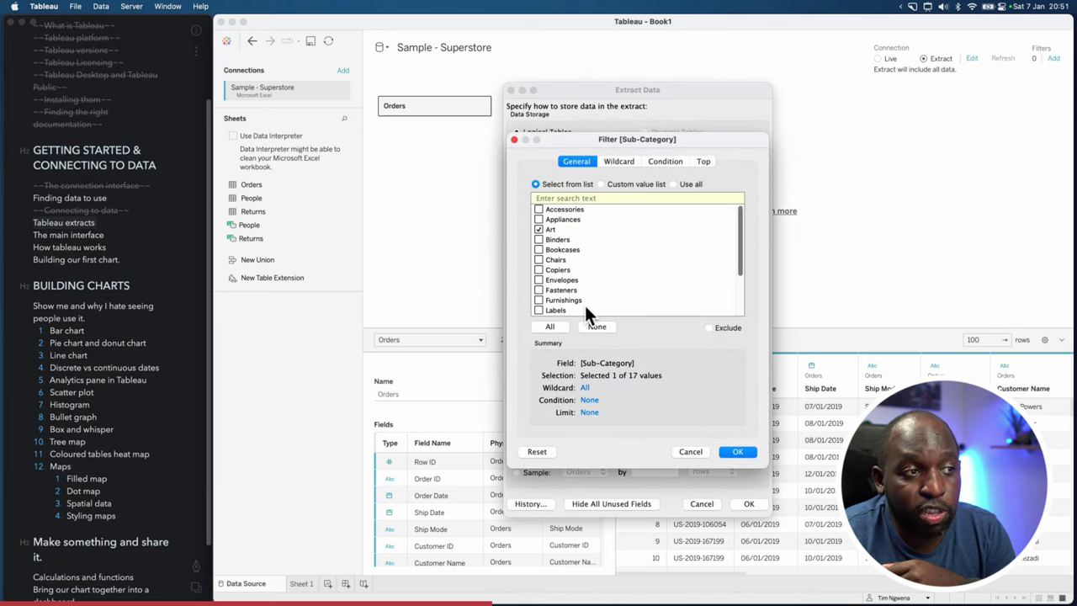
left_click(738, 453)
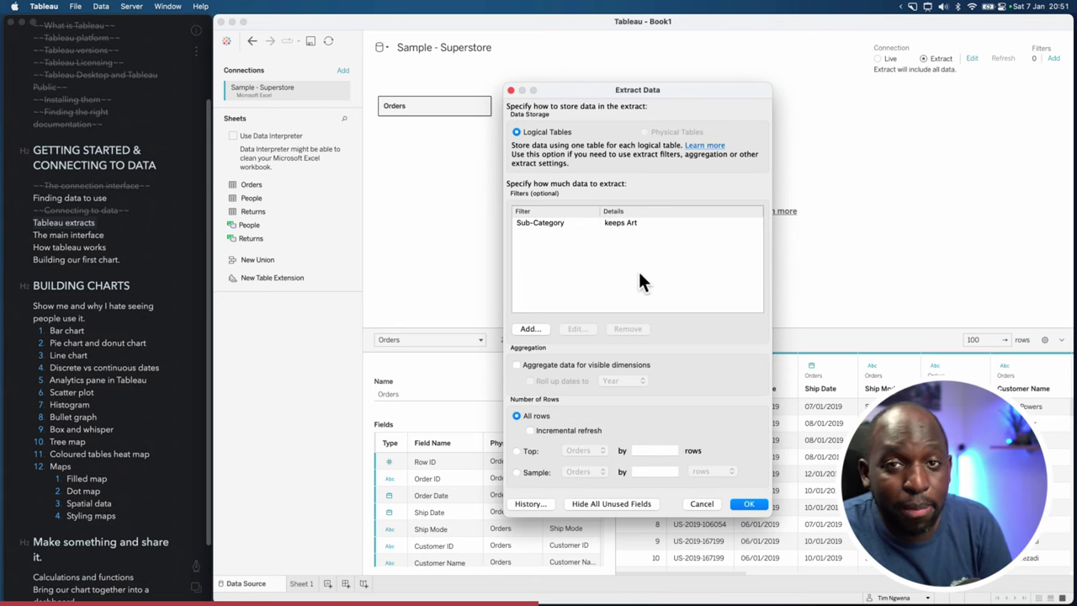
left_click(750, 504)
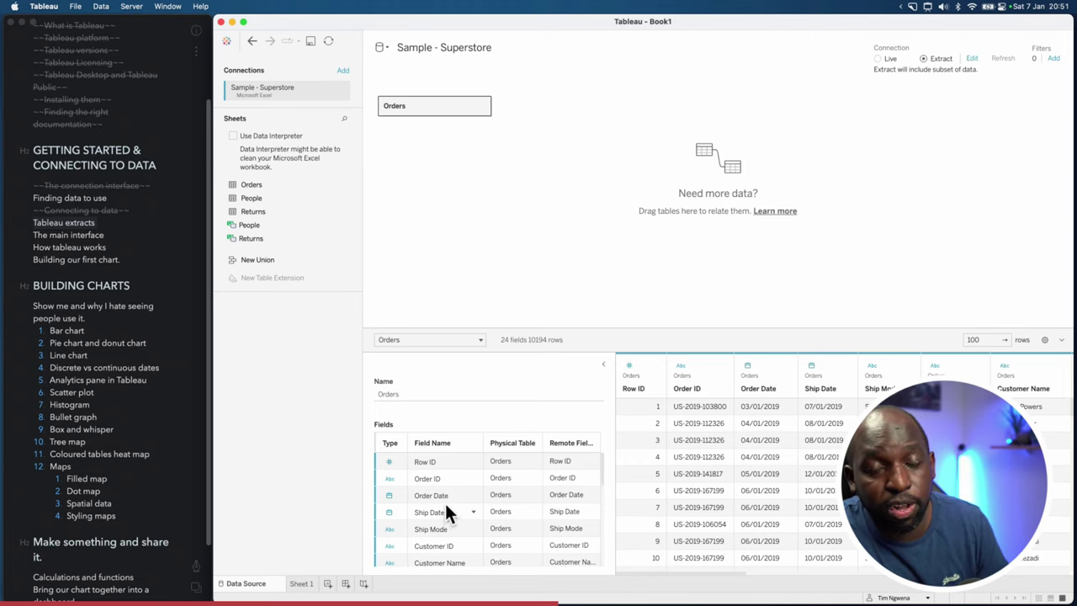
Step: Go to Sheet 1, cancelling the request to save the Sample - Superstore extract file
left_click(297, 584)
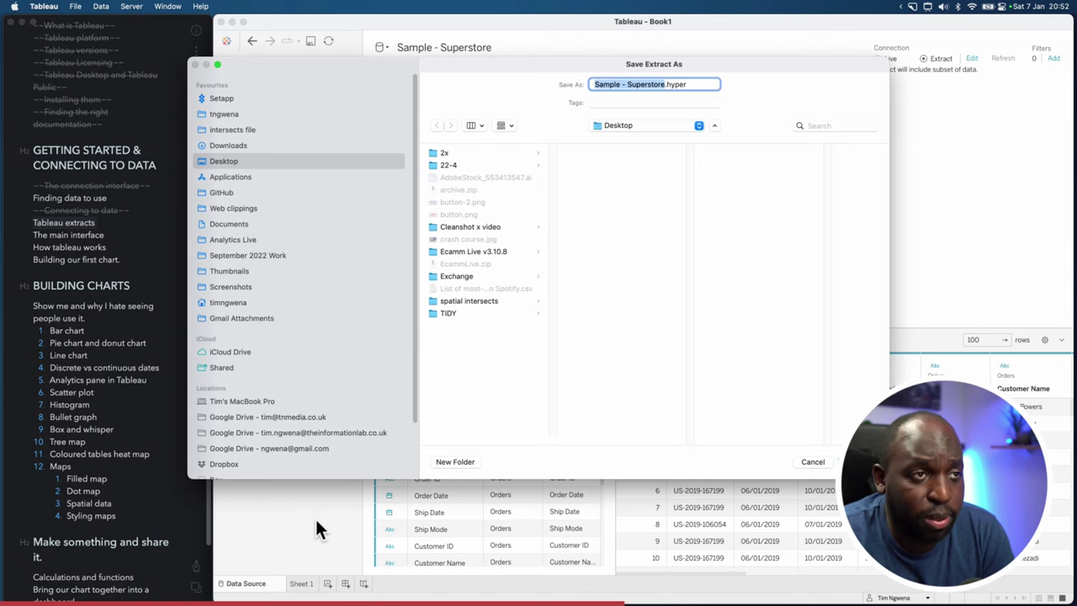
key("Escape")
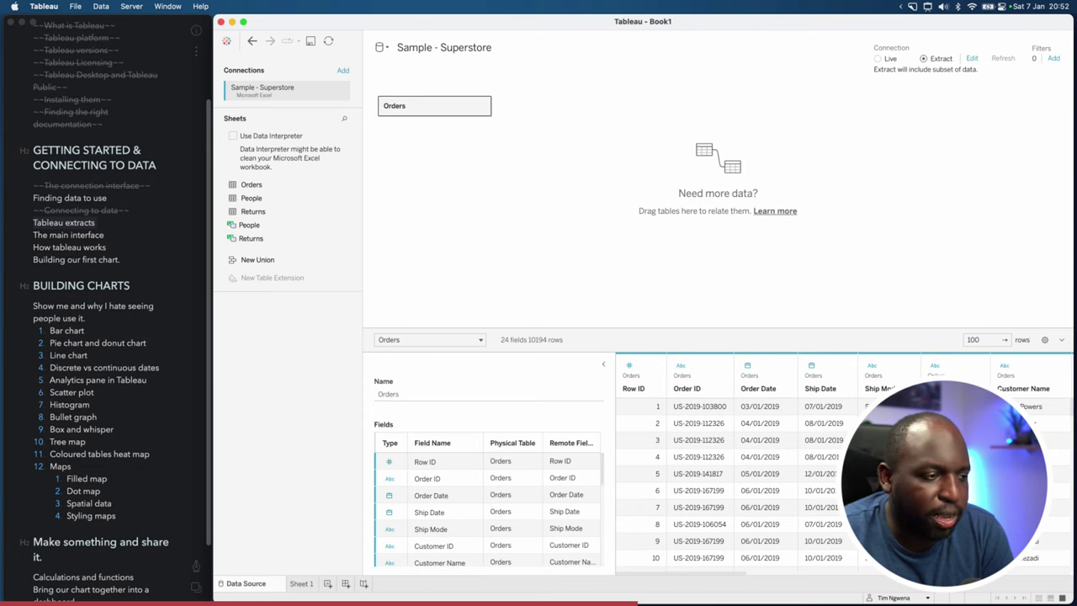
key("ctrl+Tab")
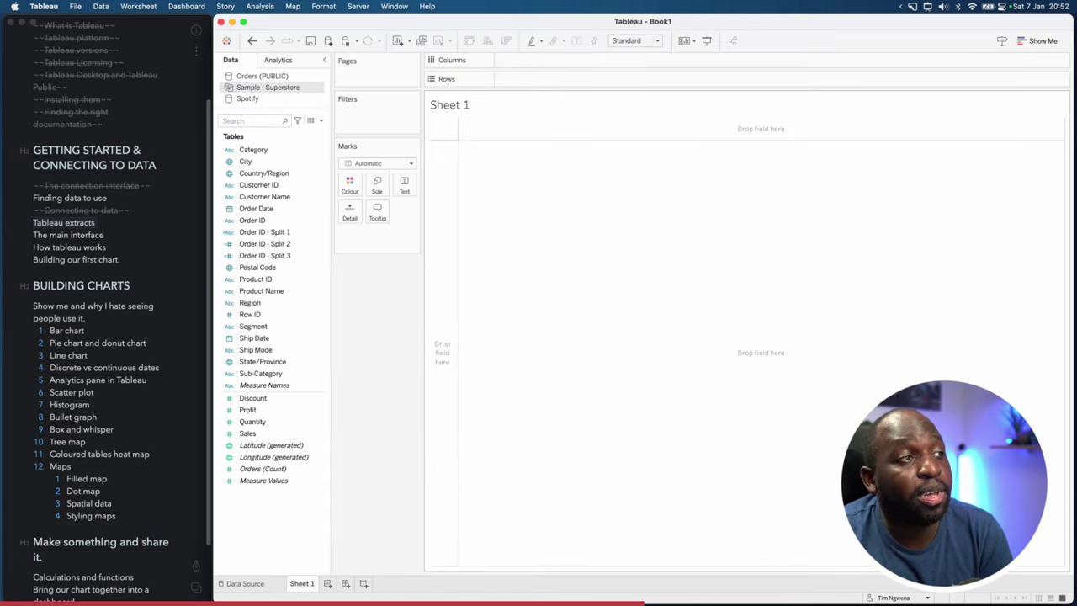
Step: Mark the extract icon beside Sample - Superstore with a red annotation arrow and clear the annotation
key("super+shift+a")
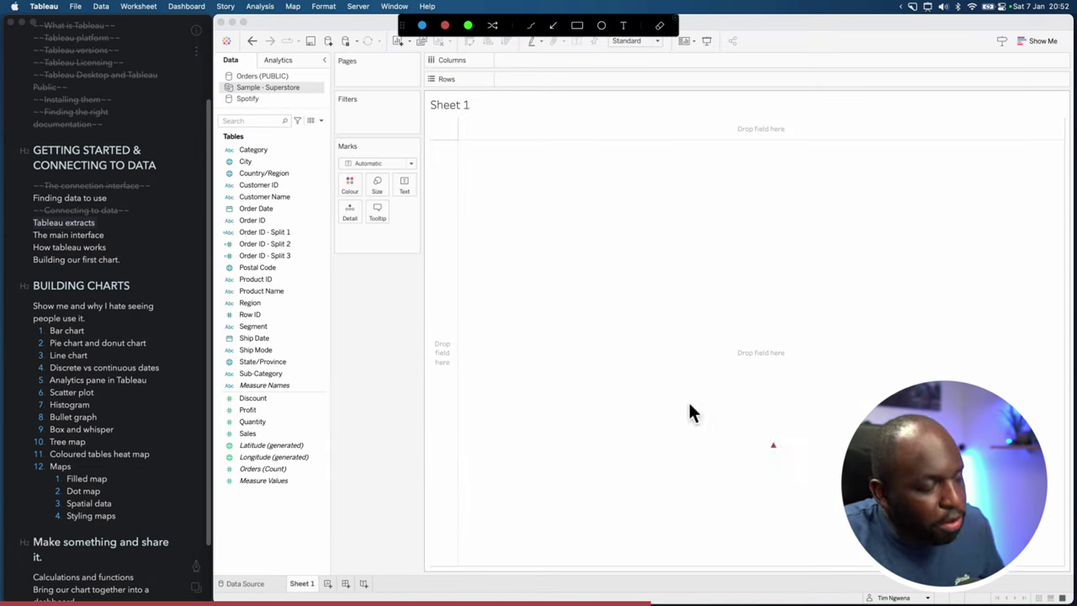
left_click_drag(266, 110, 236, 90)
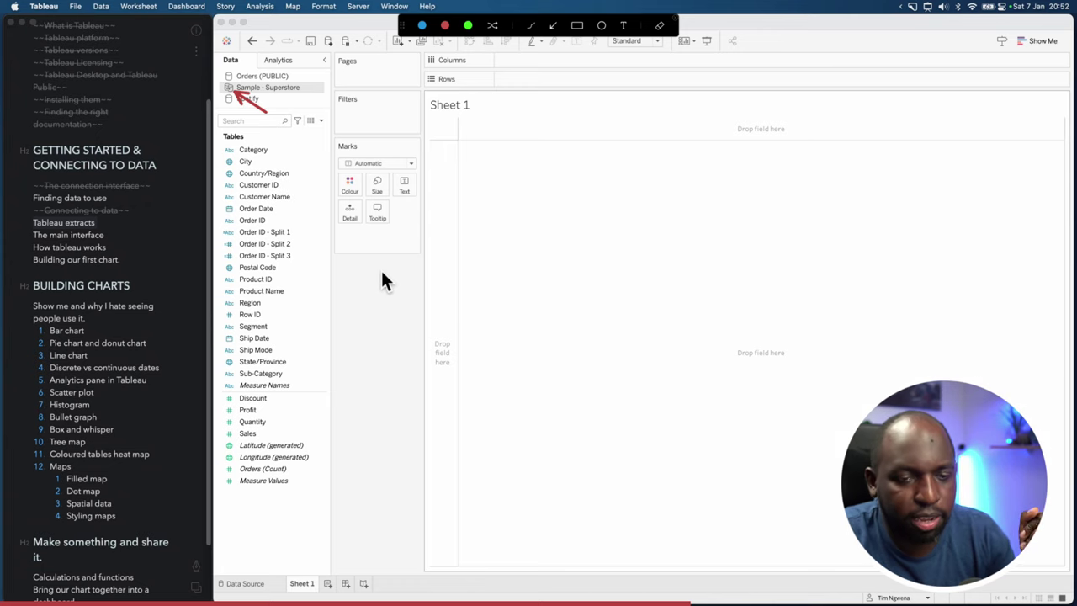
key("Escape")
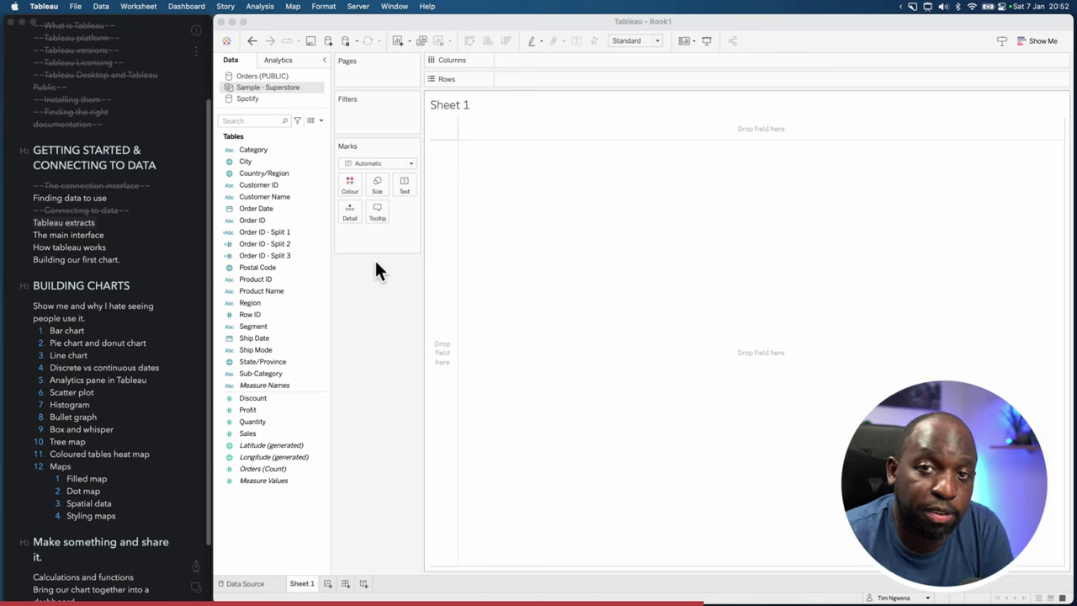
Step: Add Sub-Category to Sheet 1 as text and inspect the value listed in the view
left_click_drag(264, 372, 407, 199)
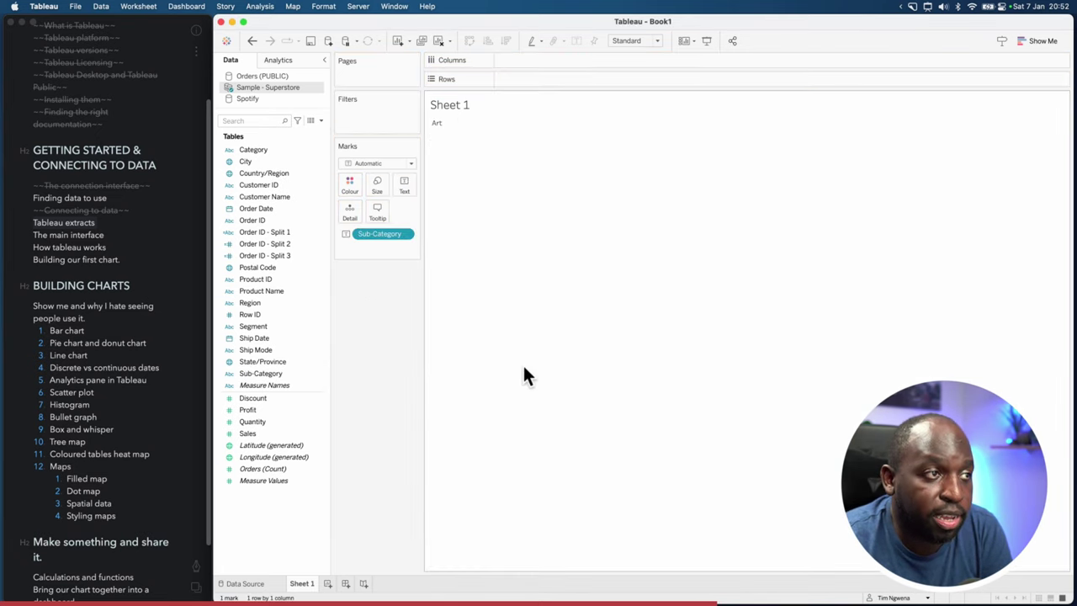
mouse_move(443, 133)
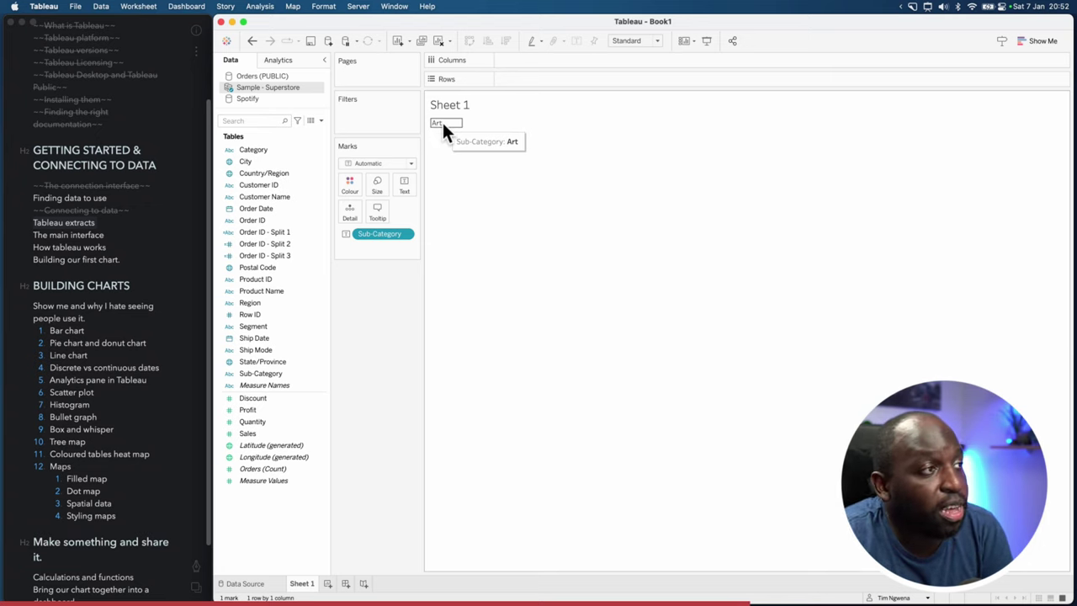
Step: Turn off Use Extract for Sample - Superstore to compare the listed sub-categories, and turn it back on
right_click(288, 89)
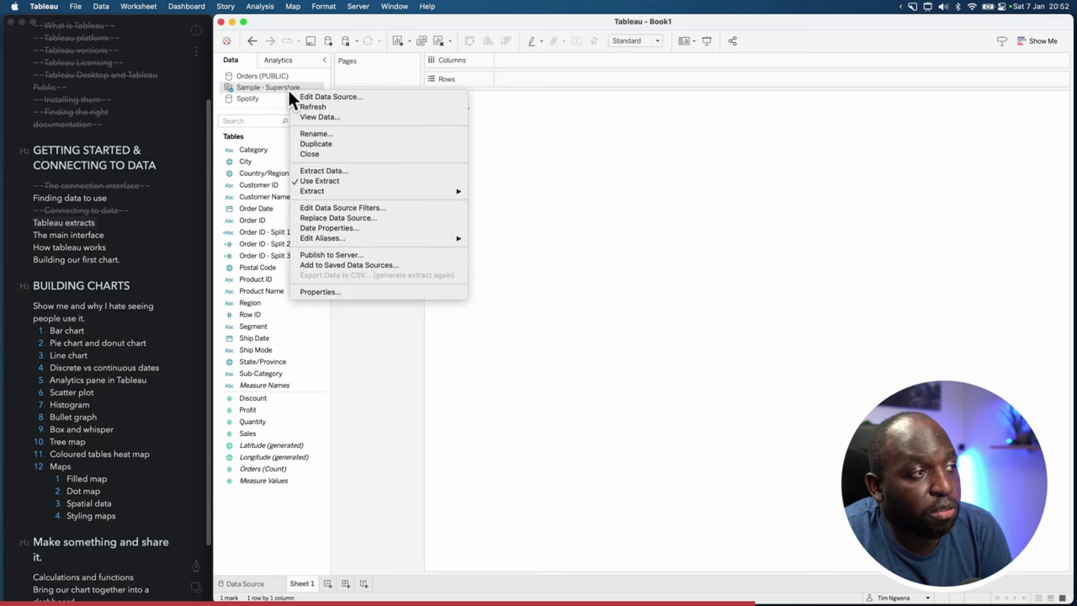
left_click(329, 179)
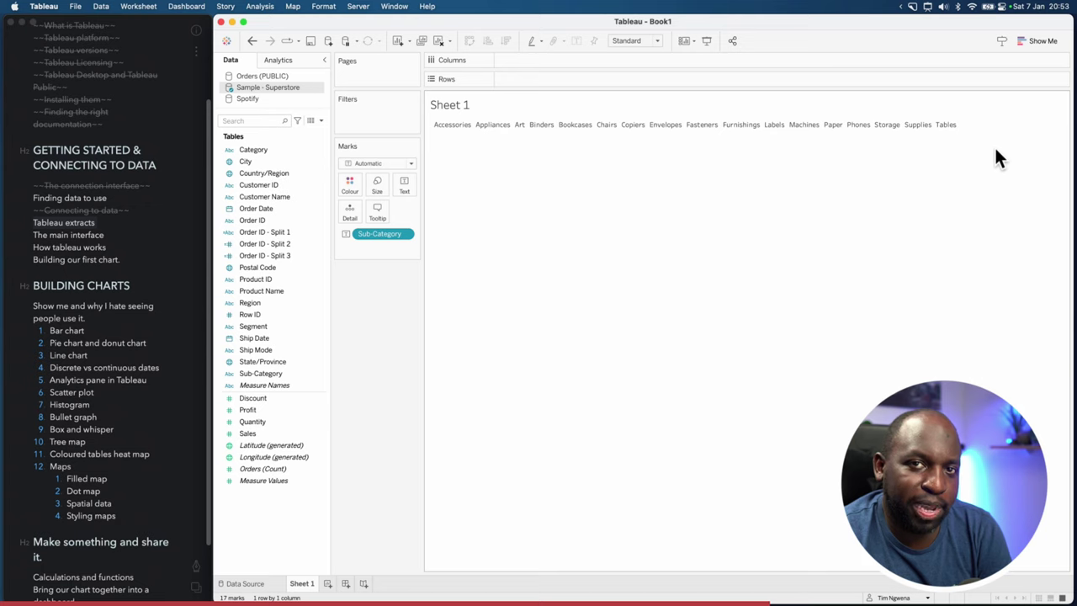
right_click(274, 87)
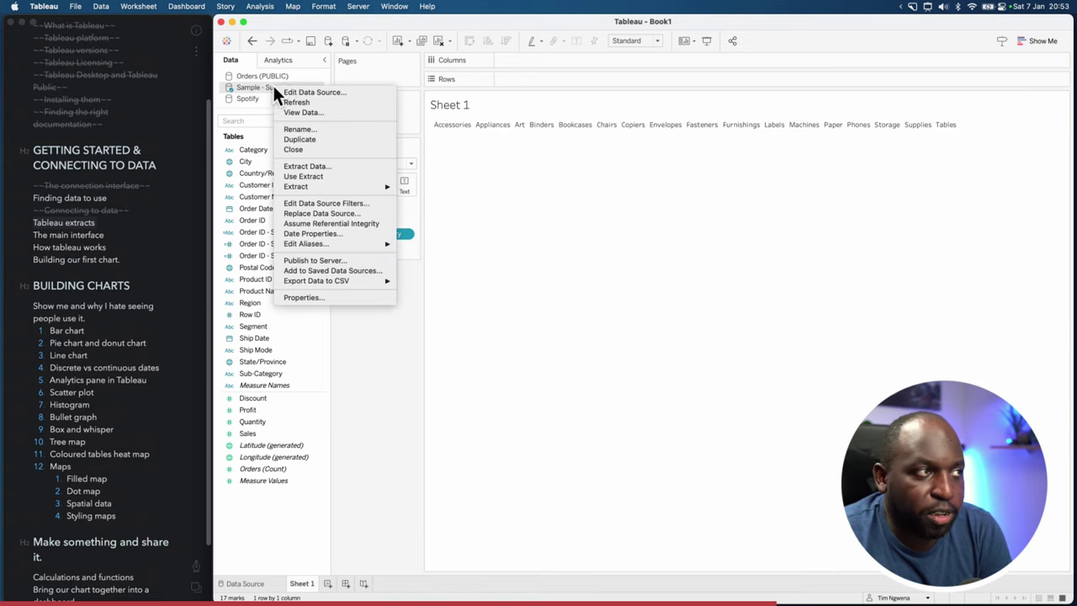
left_click(328, 175)
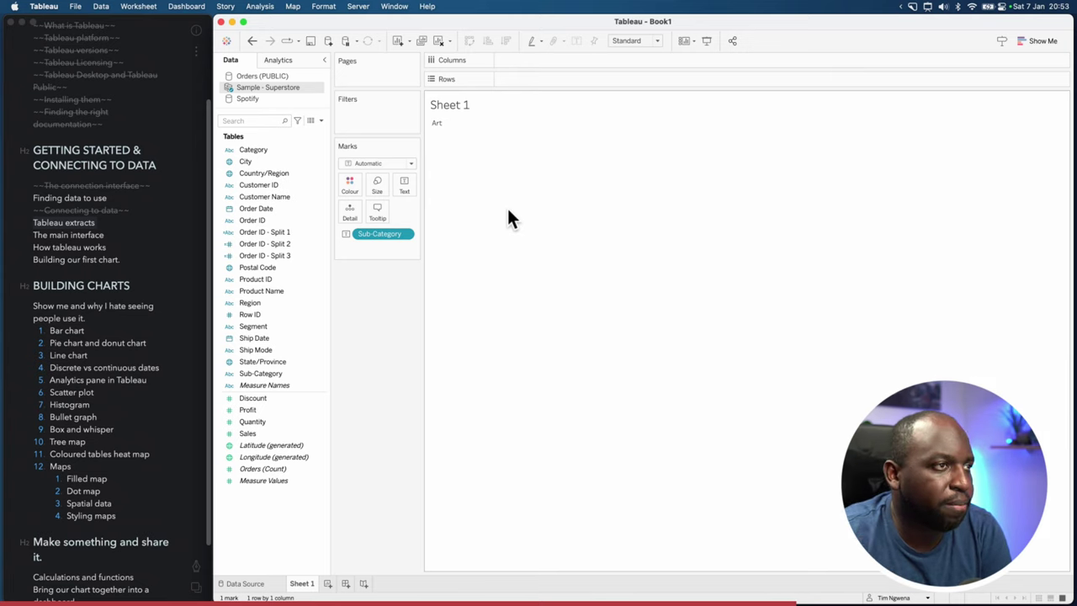
right_click(282, 91)
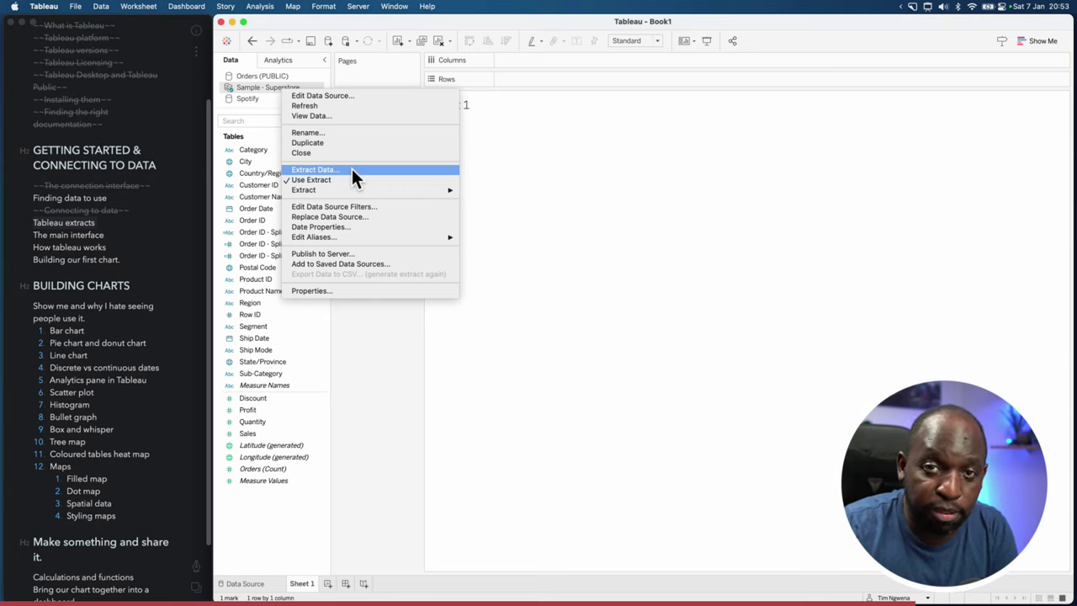
left_click(523, 179)
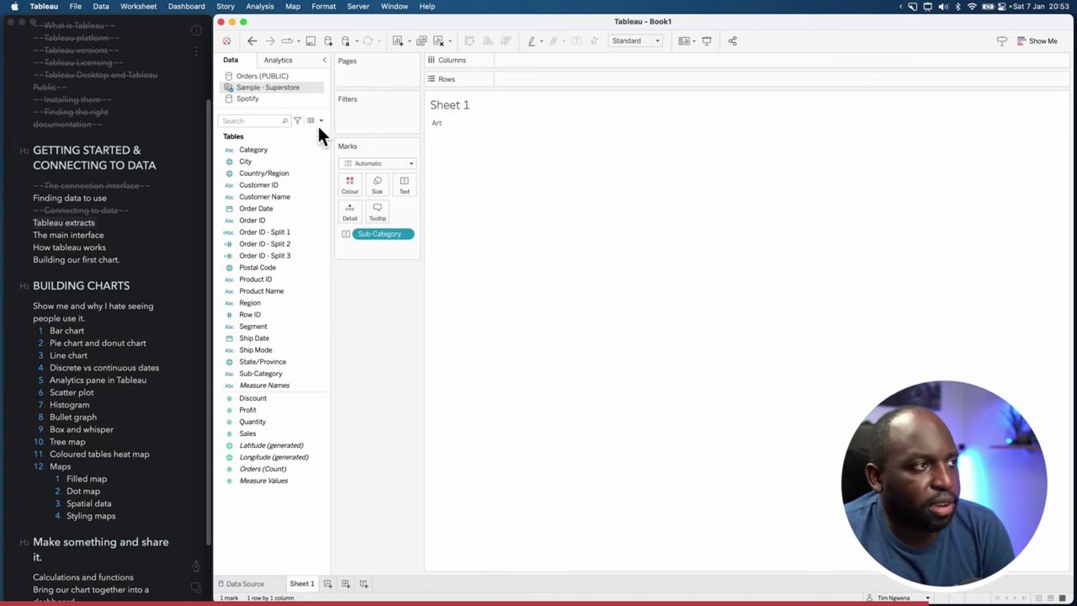
Step: Extract all rows of the Orders (PUBLIC) data source, save the extract to the Desktop as Orders (PUBLIC).hyper, and dismiss the time zone notice
right_click(268, 76)
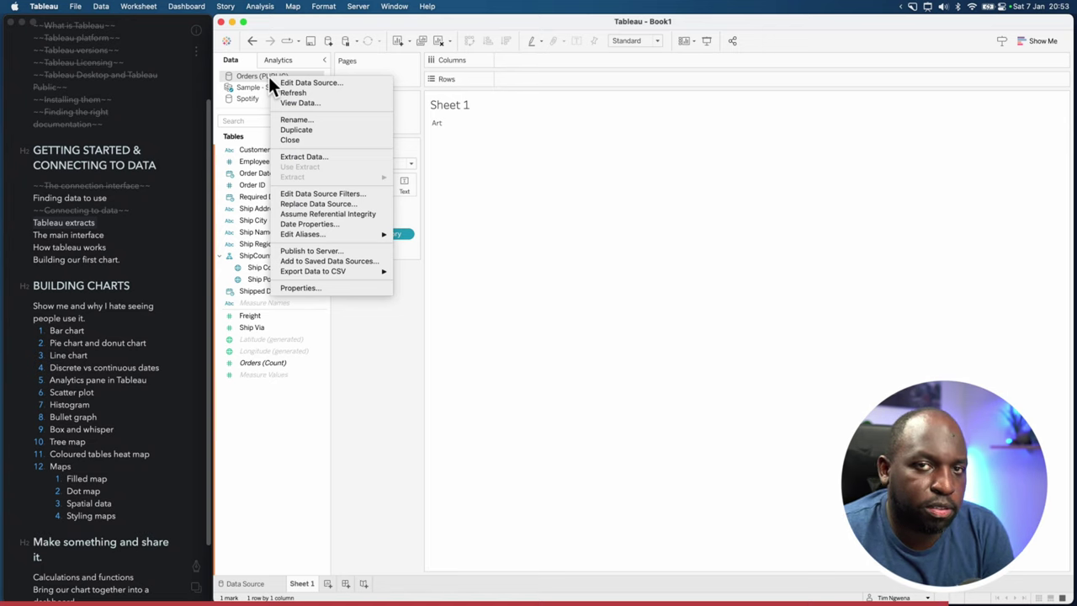
right_click(240, 75)
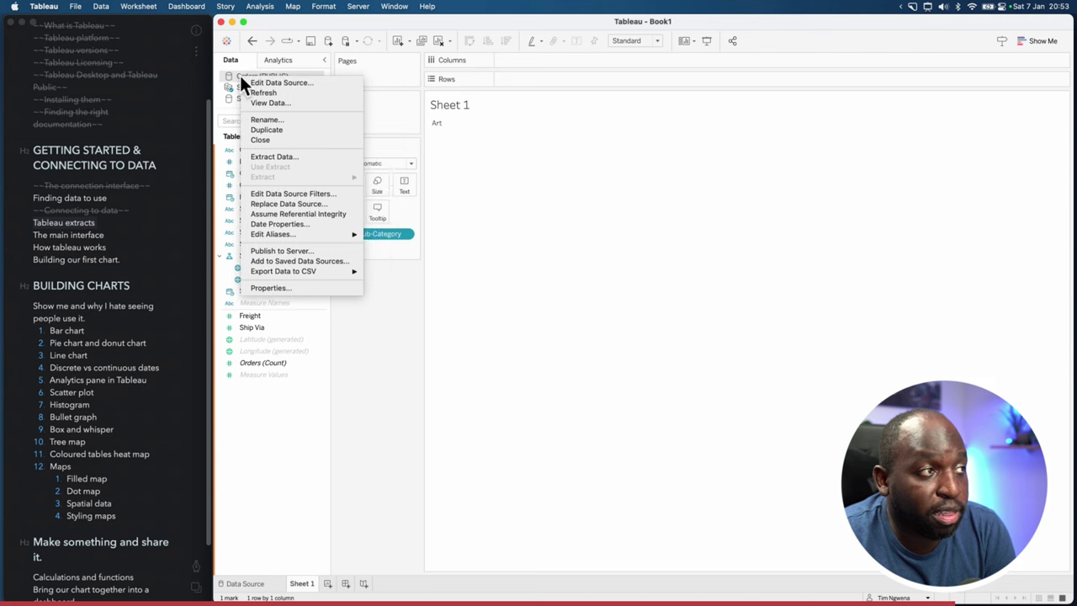
left_click(288, 156)
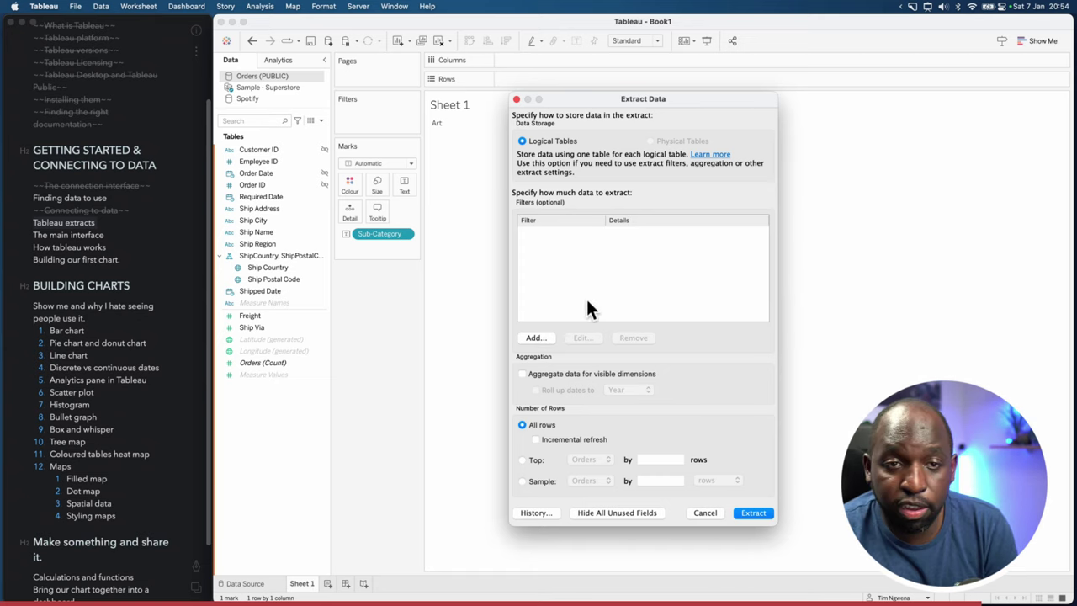
left_click(753, 512)
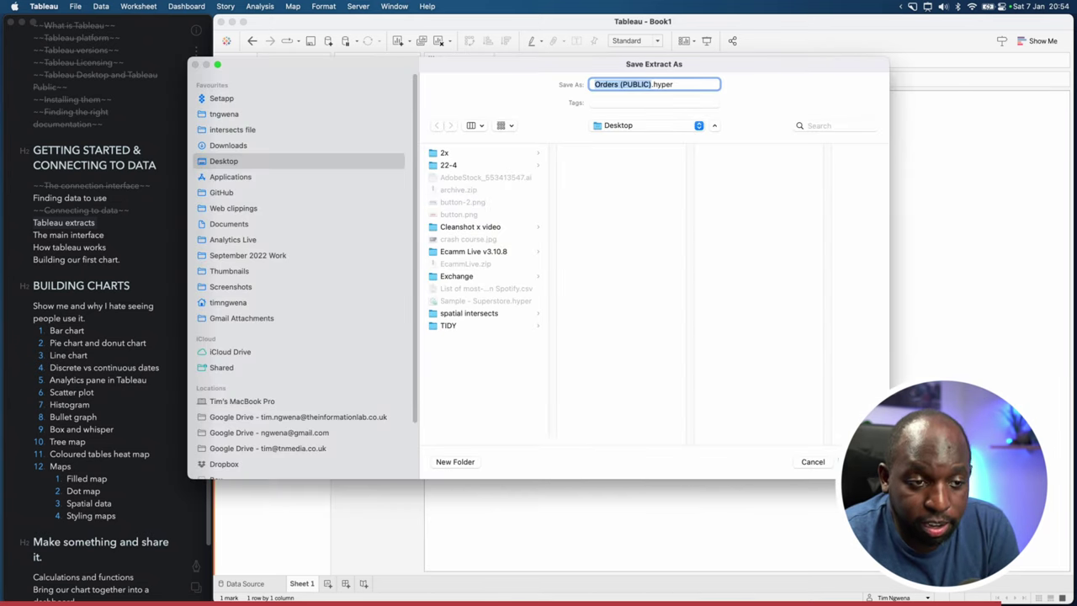
left_click(862, 462)
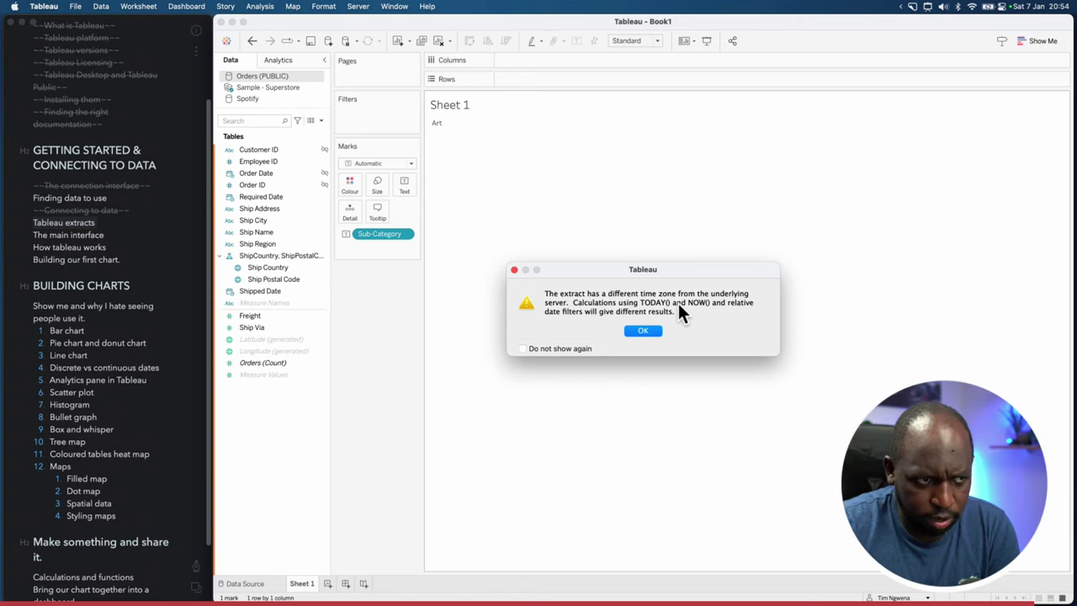
left_click(578, 348)
left_click(643, 332)
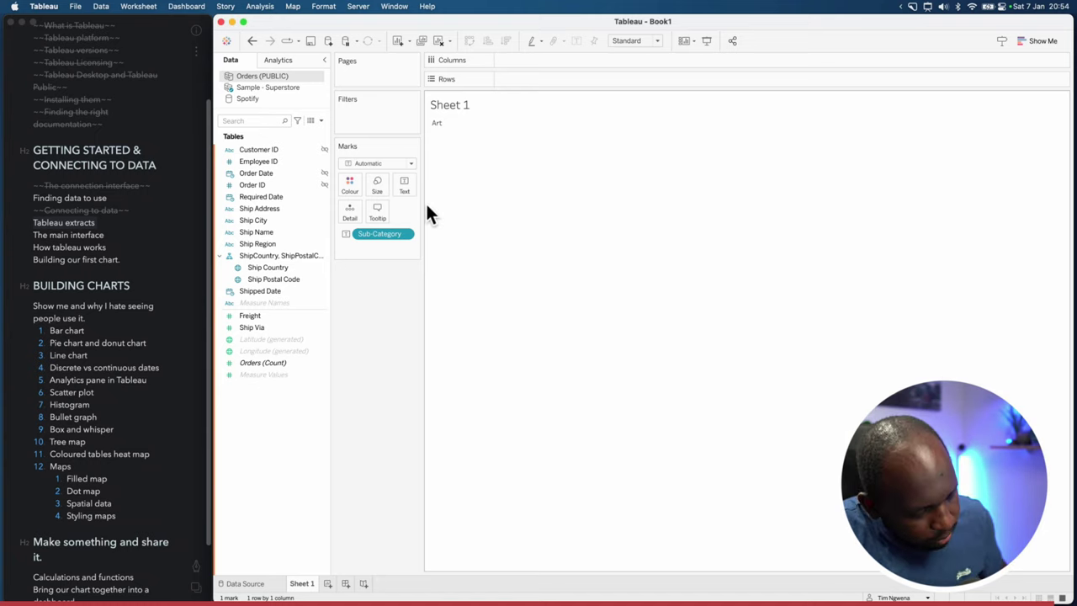
Step: Annotate the data source icons beside Sample - Superstore and Spotify, and clear the annotation
key("ctrl+shift+a")
left_click_drag(241, 86, 266, 99)
key("Escape")
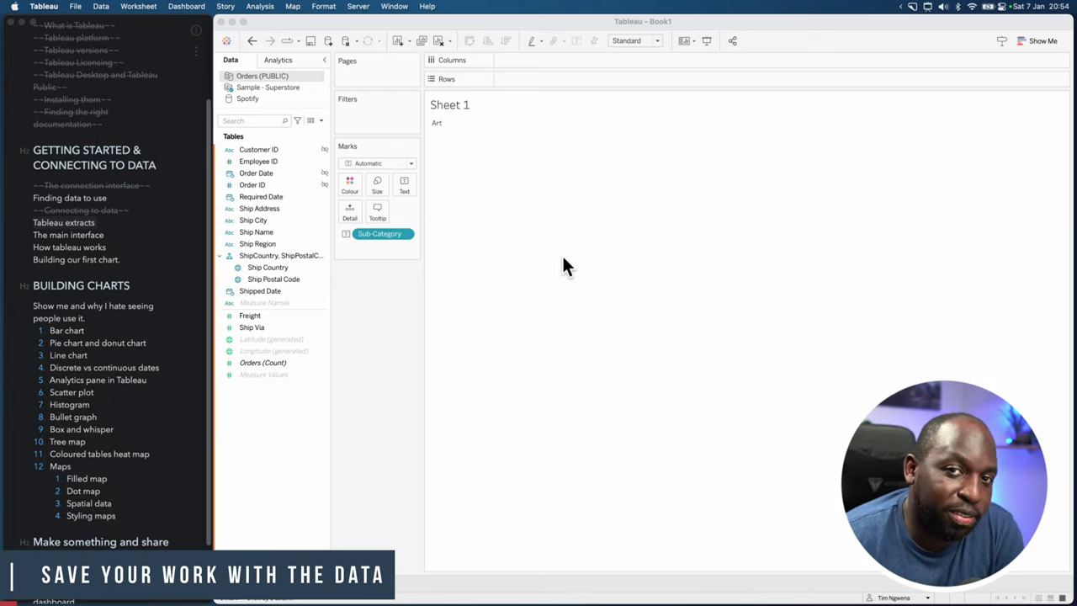
Step: Start saving the workbook to the Desktop folder under the name livestream
left_click(265, 39)
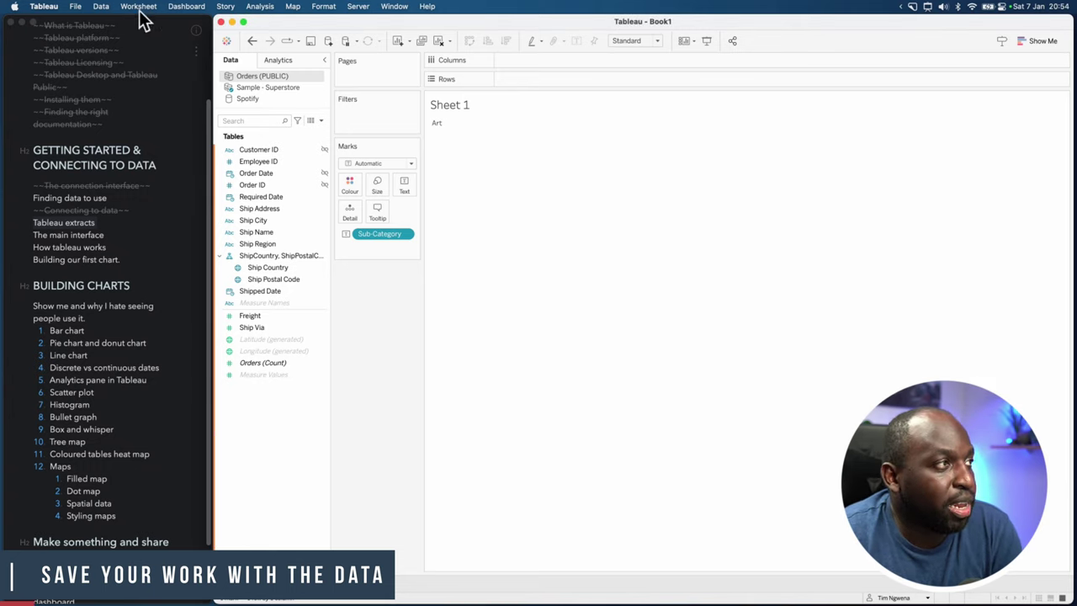
left_click(75, 8)
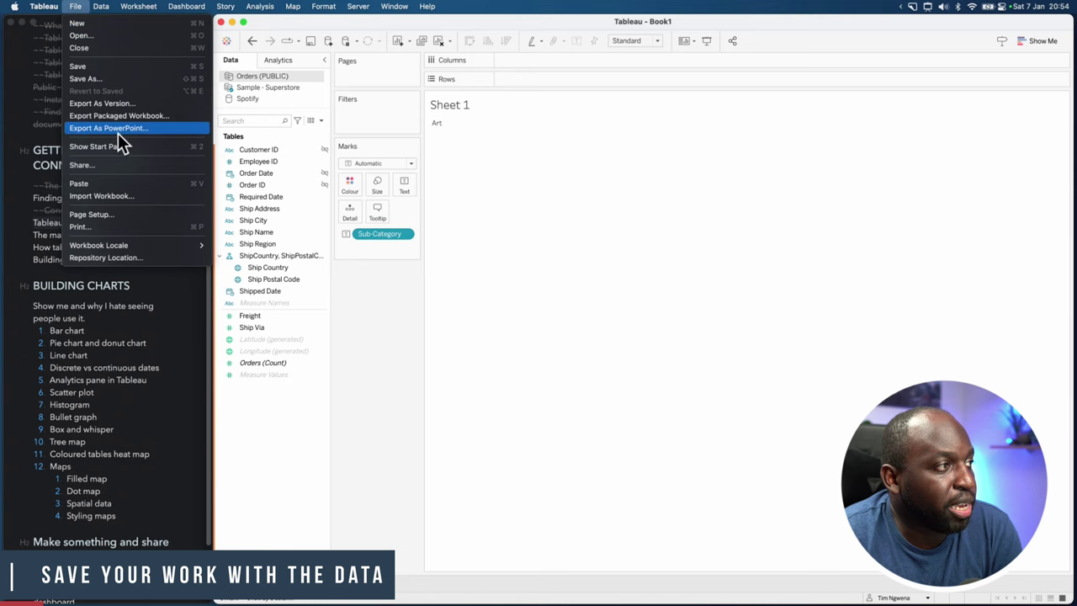
left_click(109, 69)
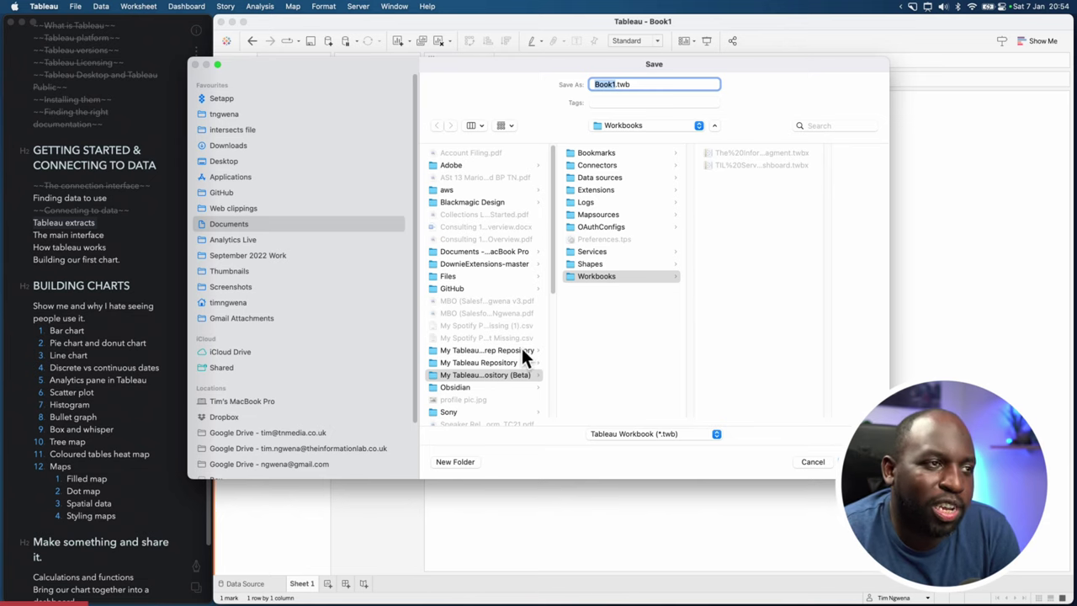
left_click(224, 162)
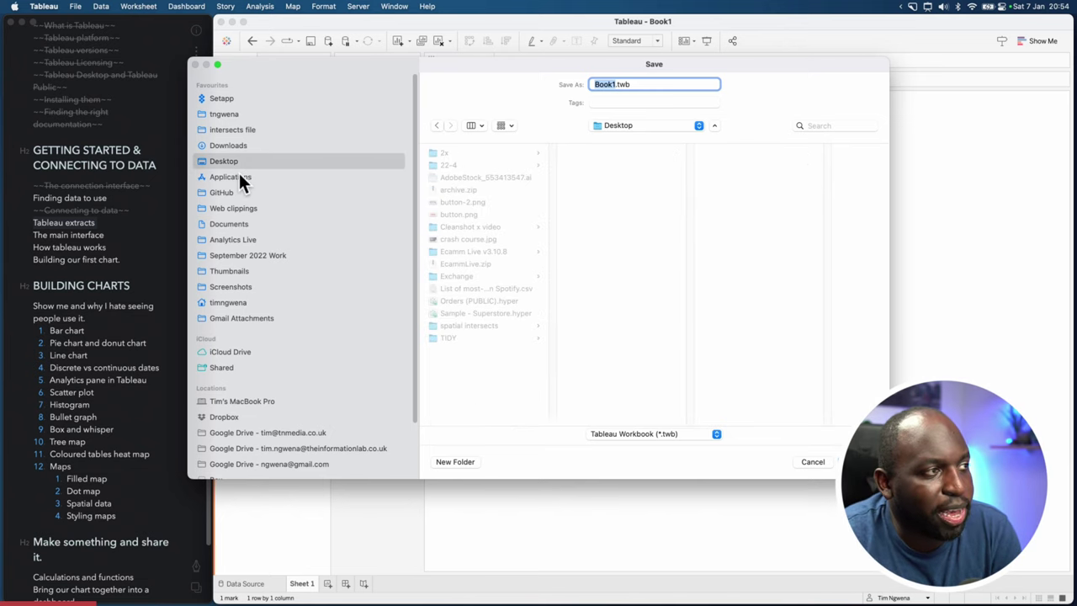
double_click(612, 85)
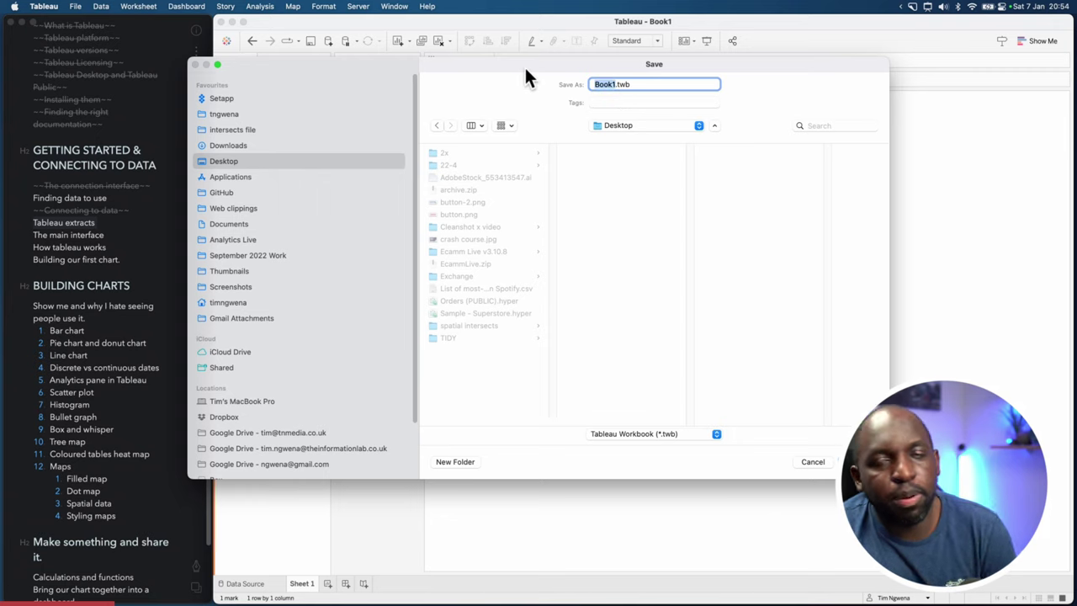
type("livestrea")
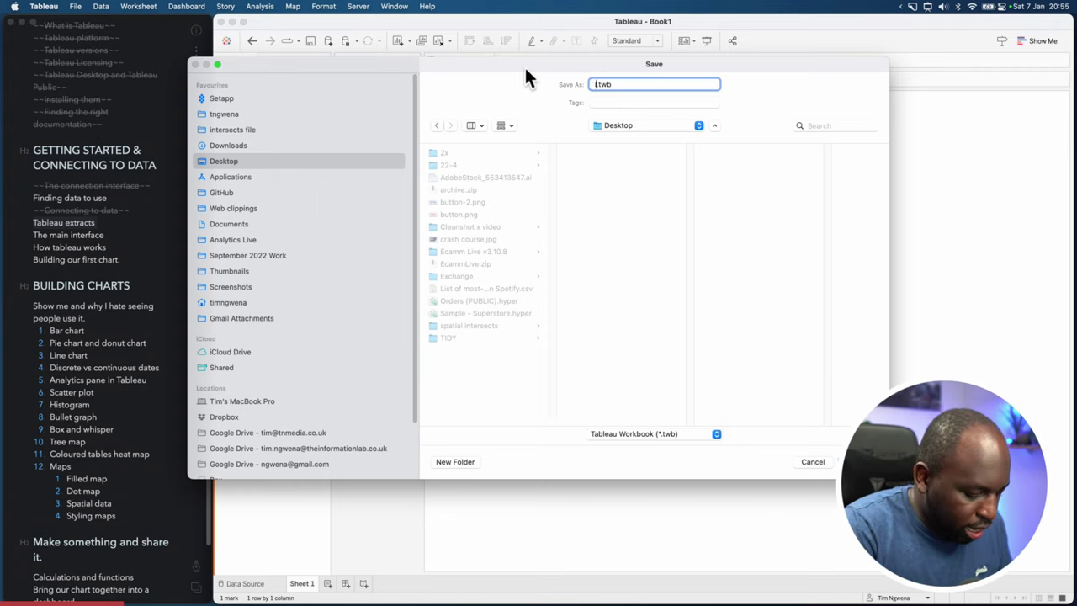
type("m")
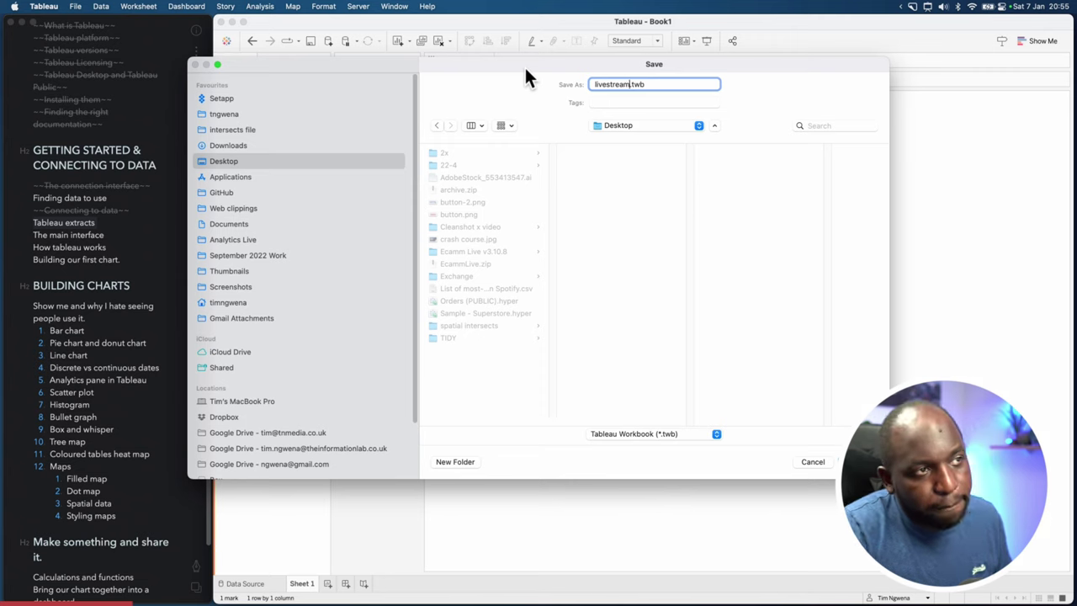
Step: Set the file format to Tableau Packaged Workbook (*.twbx) and save the workbook as livestream.twbx
double_click(633, 84)
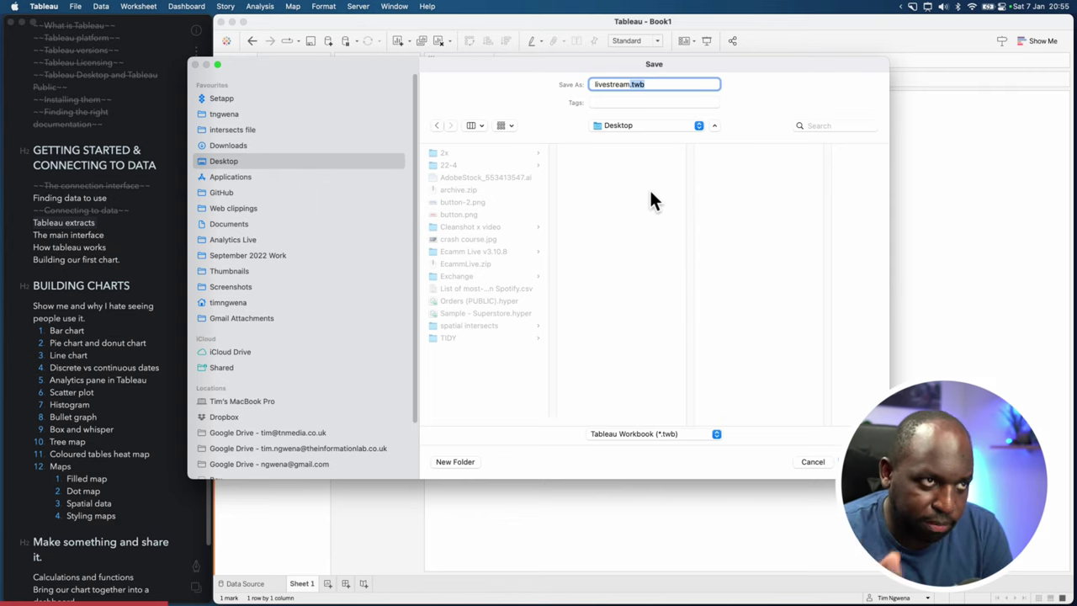
left_click(652, 89)
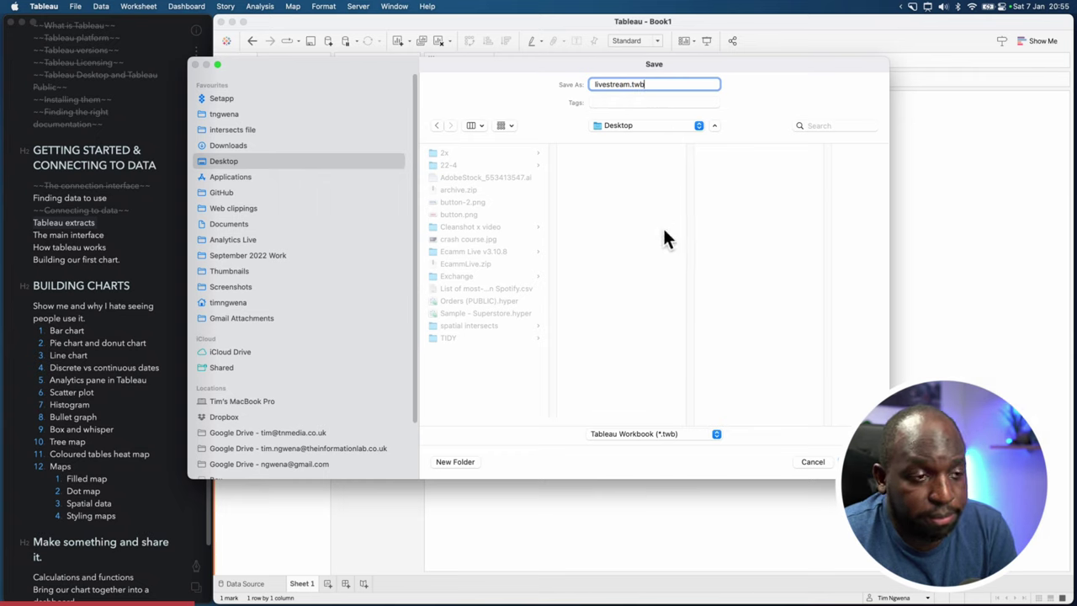
left_click(686, 433)
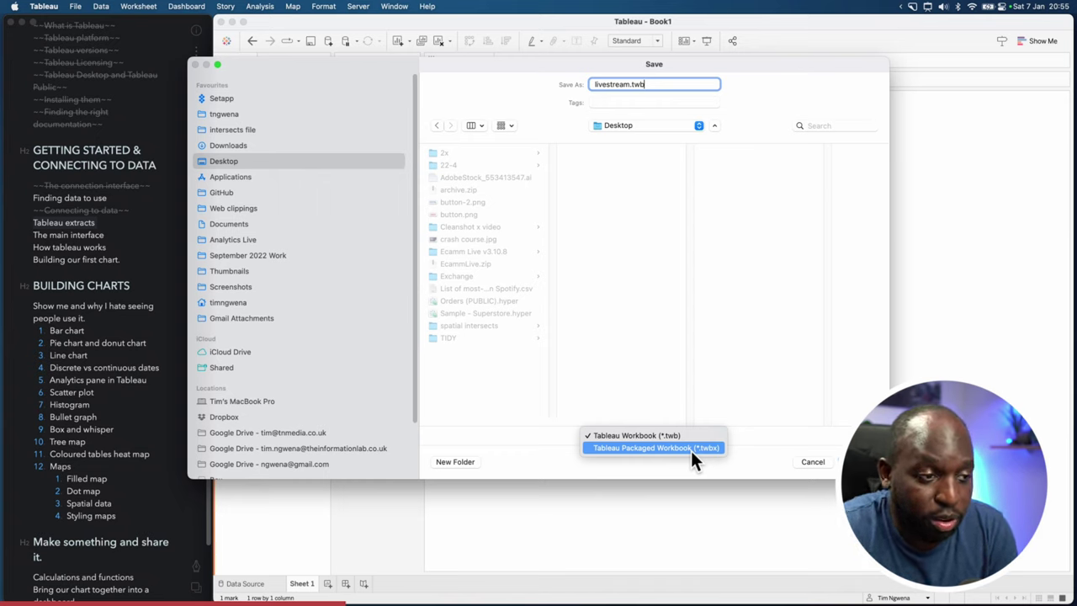
left_click(691, 450)
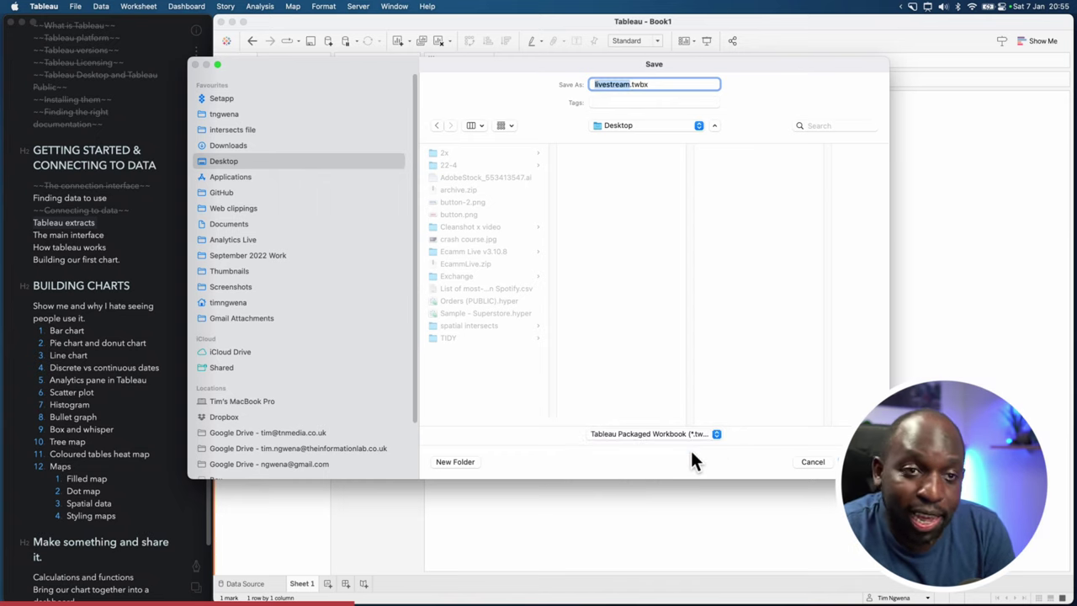
triple_click(620, 84)
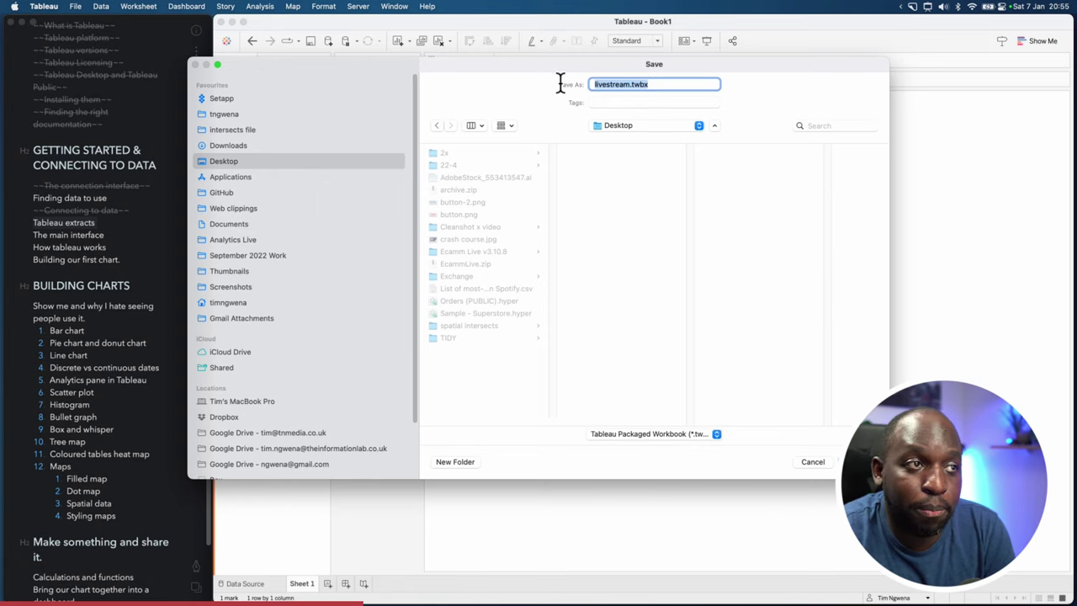
key("Return")
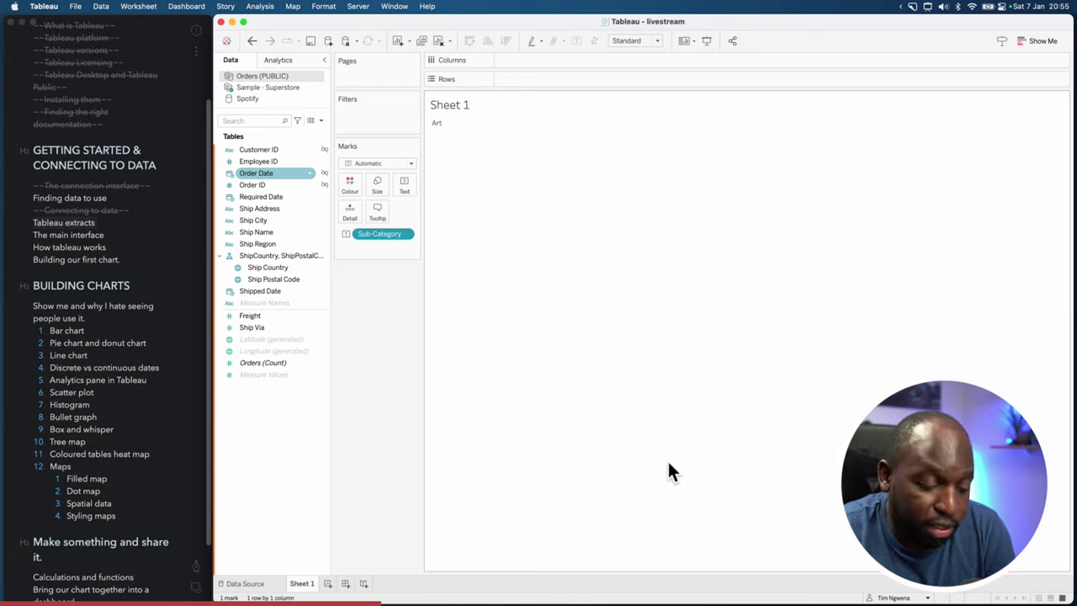
Step: Point a red annotation arrow at the workbook title in the window header and clear the annotation
key("ctrl+super+a")
left_click_drag(673, 187, 664, 37)
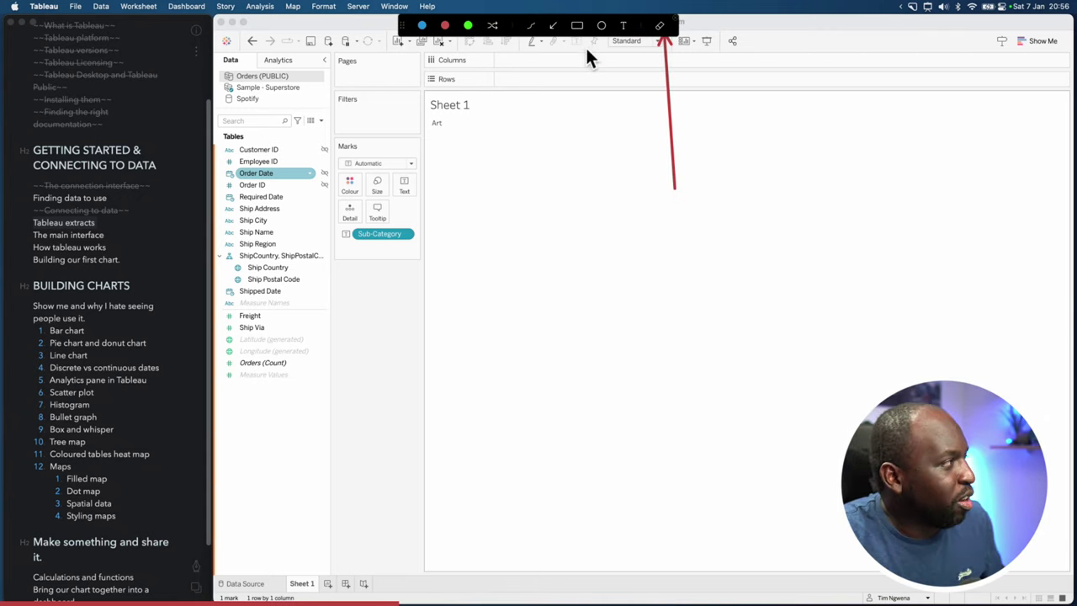
key("Escape")
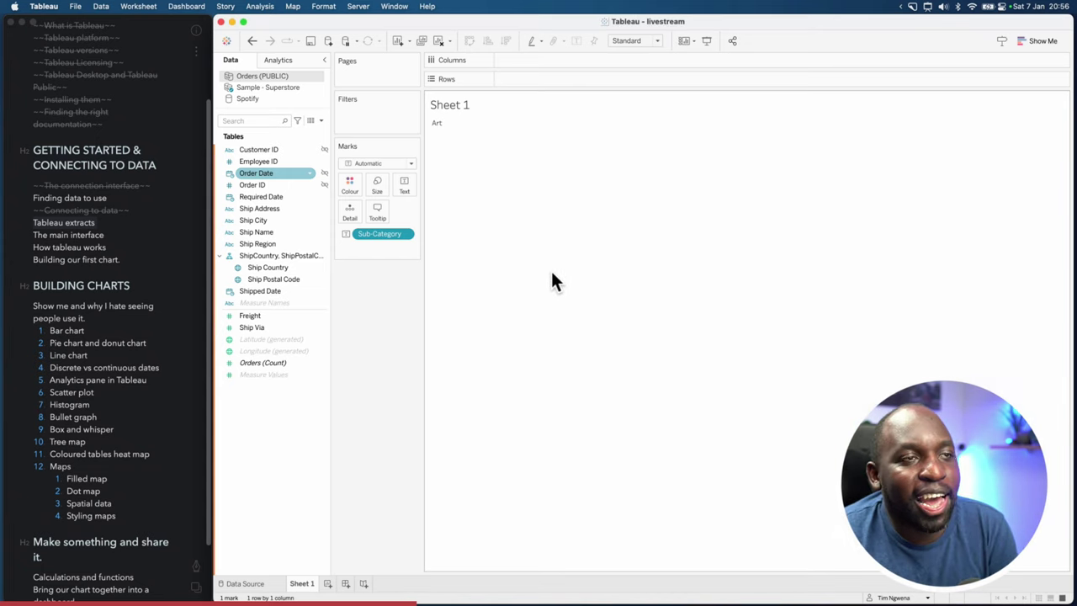
Step: Switch to Finder, select Orders (PUBLIC).hyper and Sample - Superstore.hyper in the Desktop folder, and return to the Tableau workbook
left_click(496, 266)
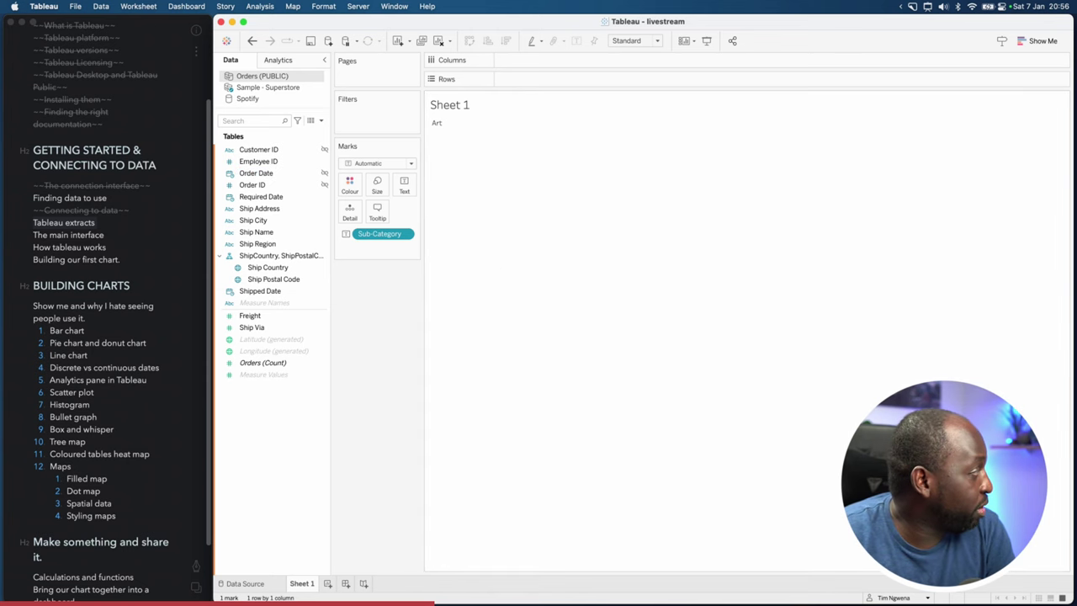
key("super+Tab")
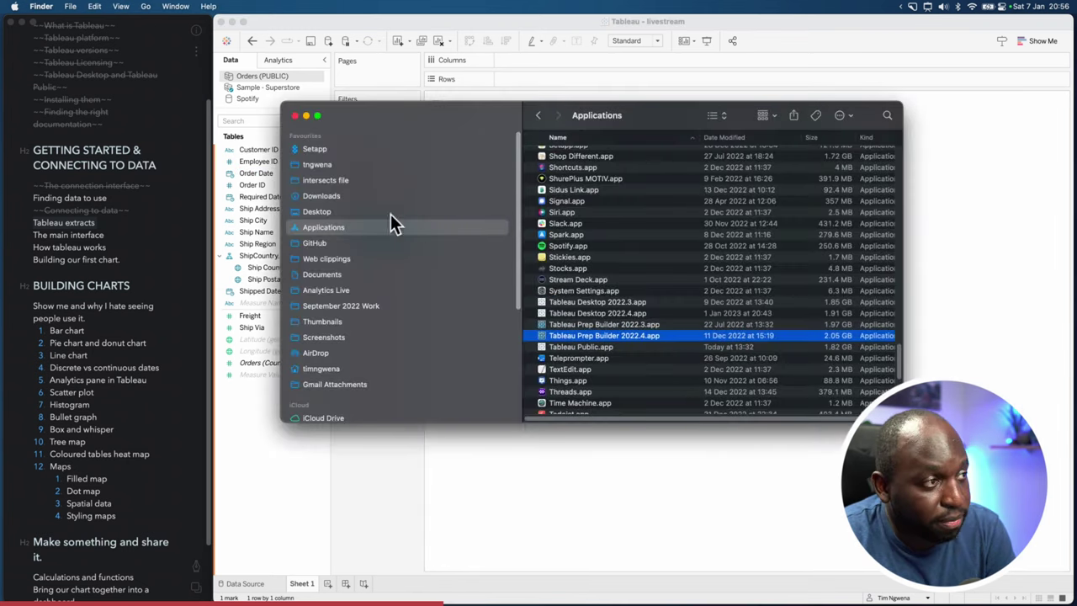
left_click(319, 212)
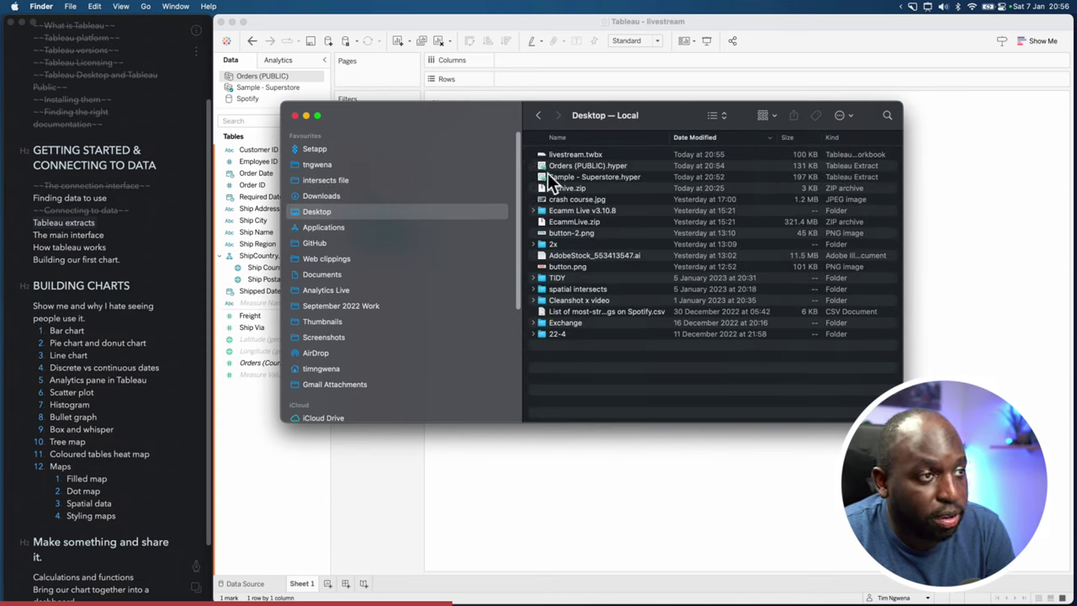
left_click(580, 165)
left_click(585, 177, "shift")
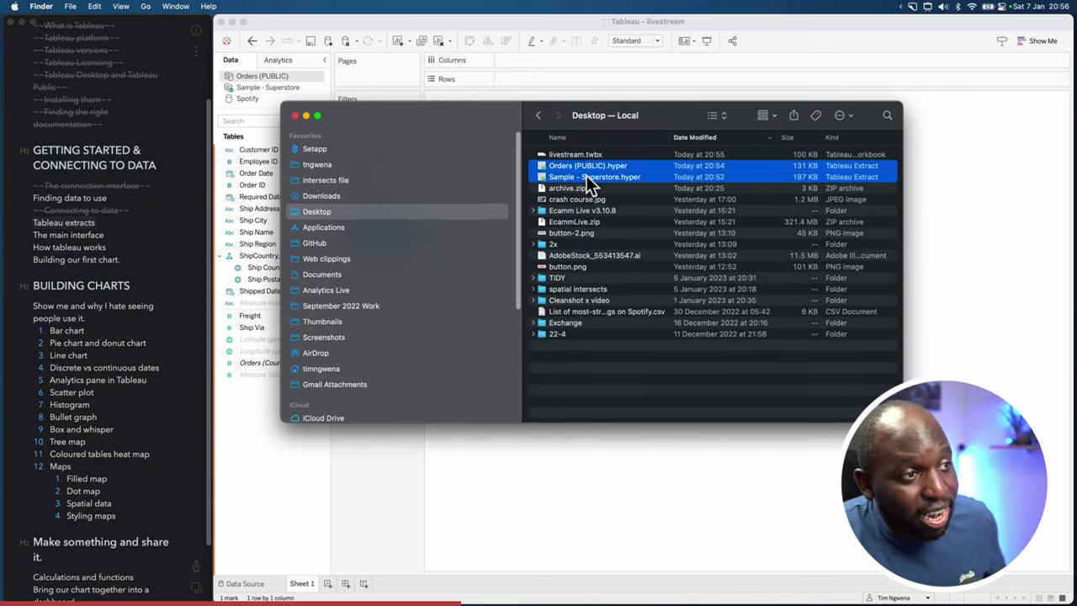
right_click(586, 175)
left_click(637, 224)
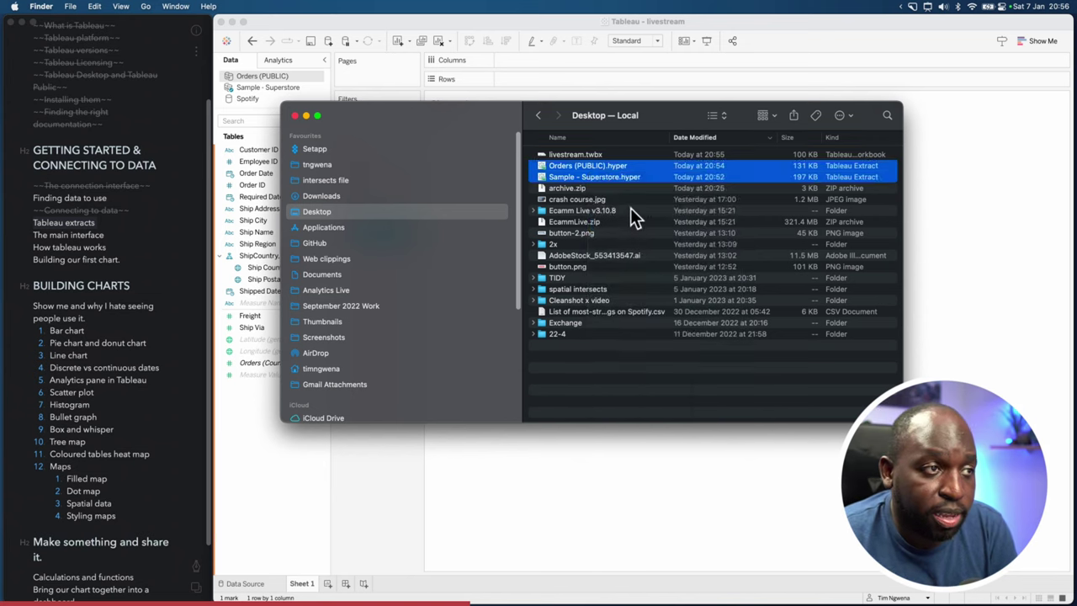
left_click(967, 198)
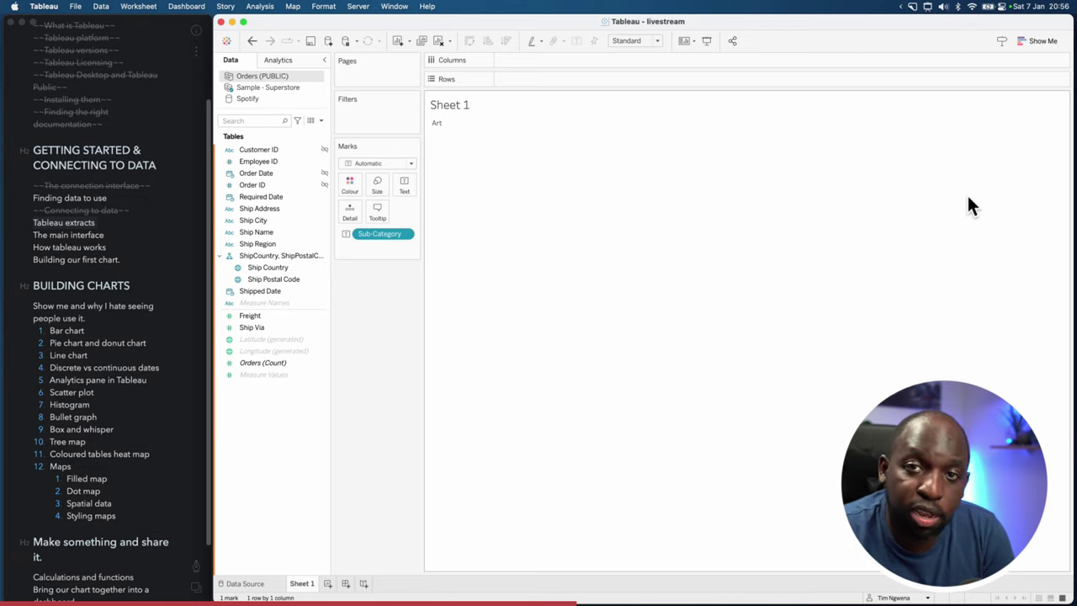
Step: Review the extract options for Sample - Superstore and turn off Use Extract for that data source
right_click(248, 89)
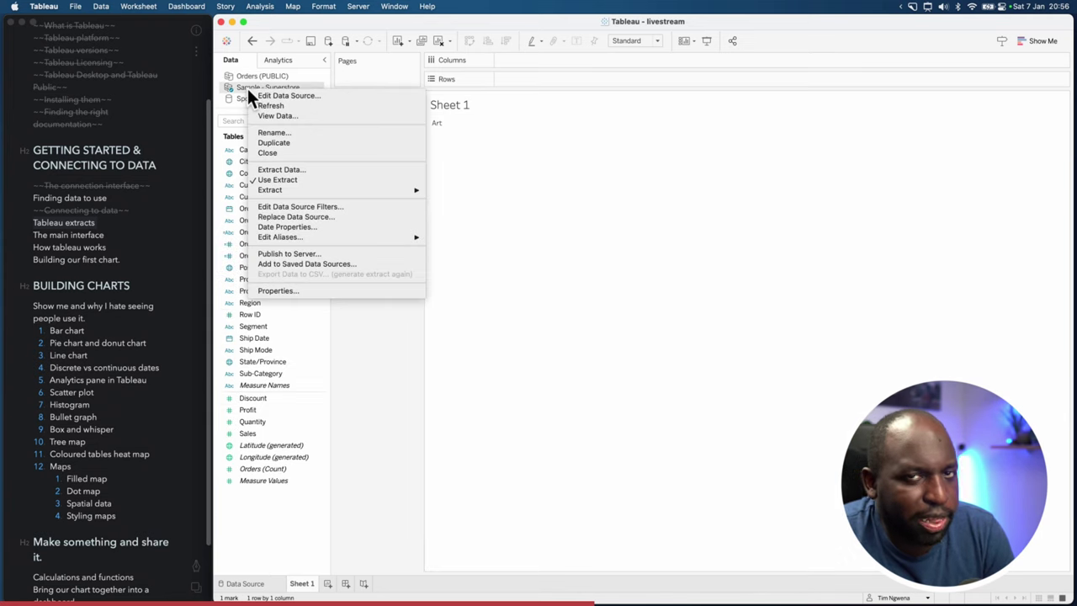
mouse_move(316, 187)
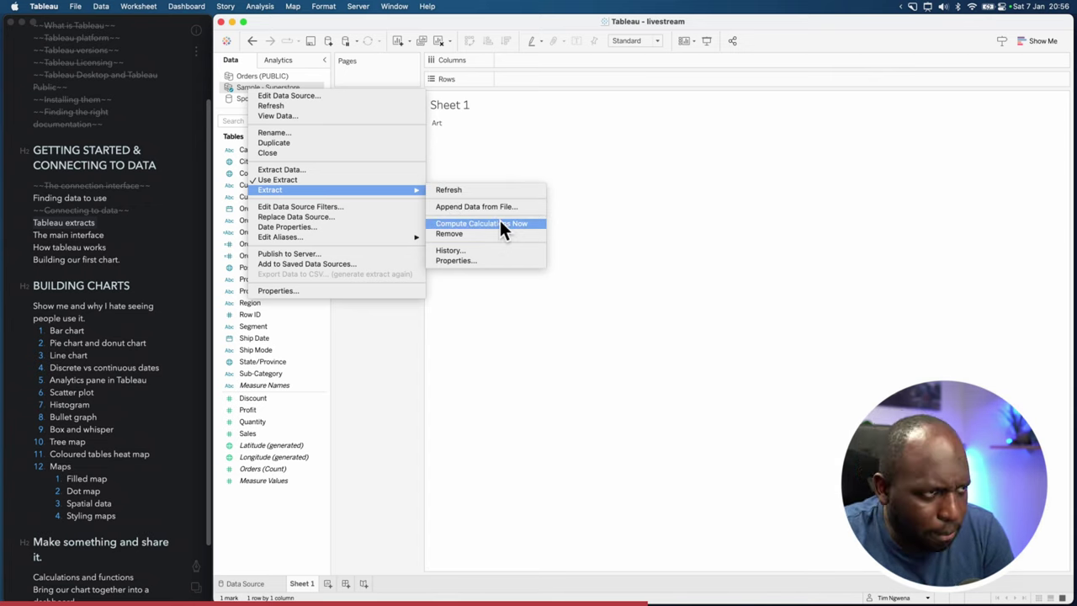
left_click(599, 206)
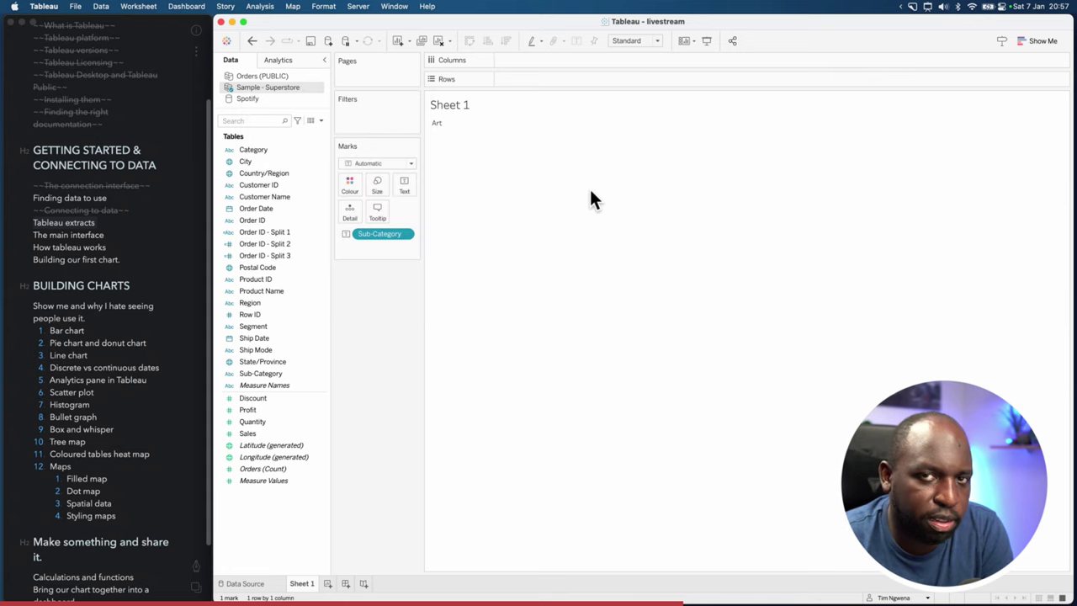
right_click(289, 84)
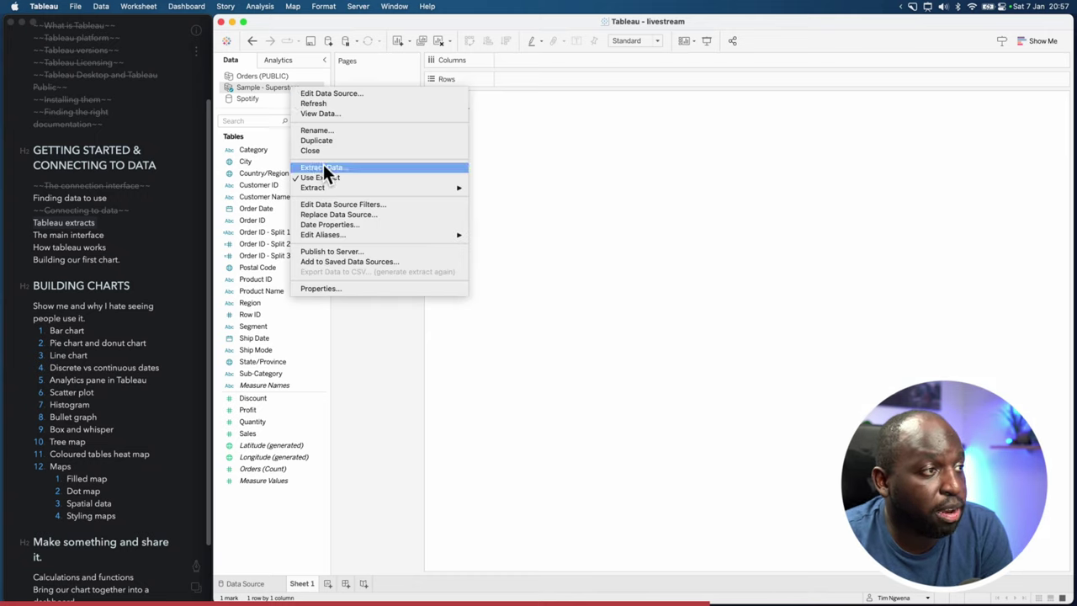
left_click(529, 187)
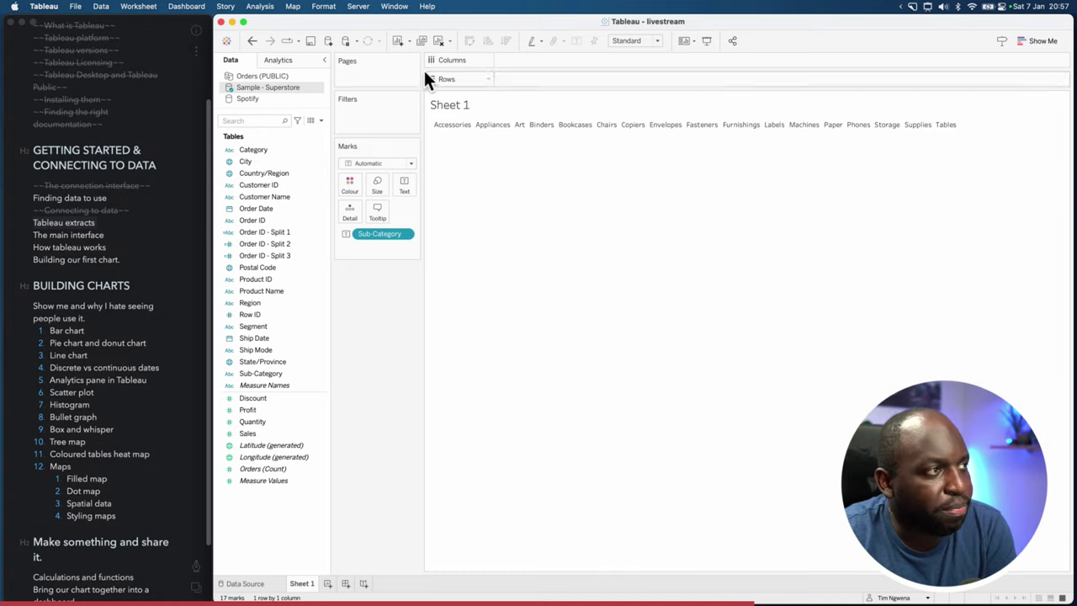
Step: Remove the Sub-Category filter from the Sample - Superstore extract settings and extract all rows
right_click(278, 86)
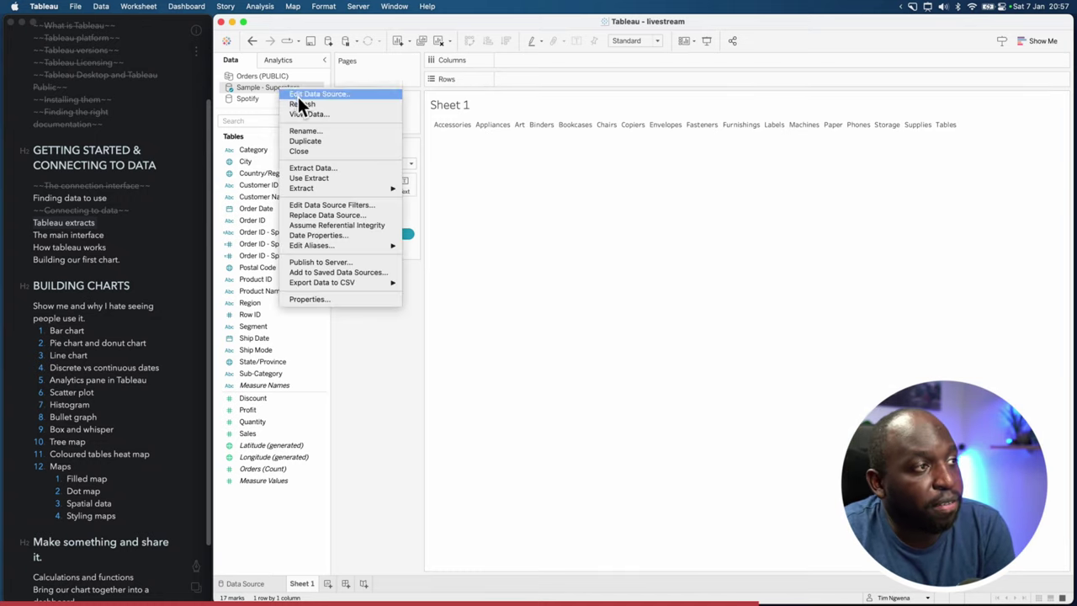
left_click(324, 169)
left_click(635, 234)
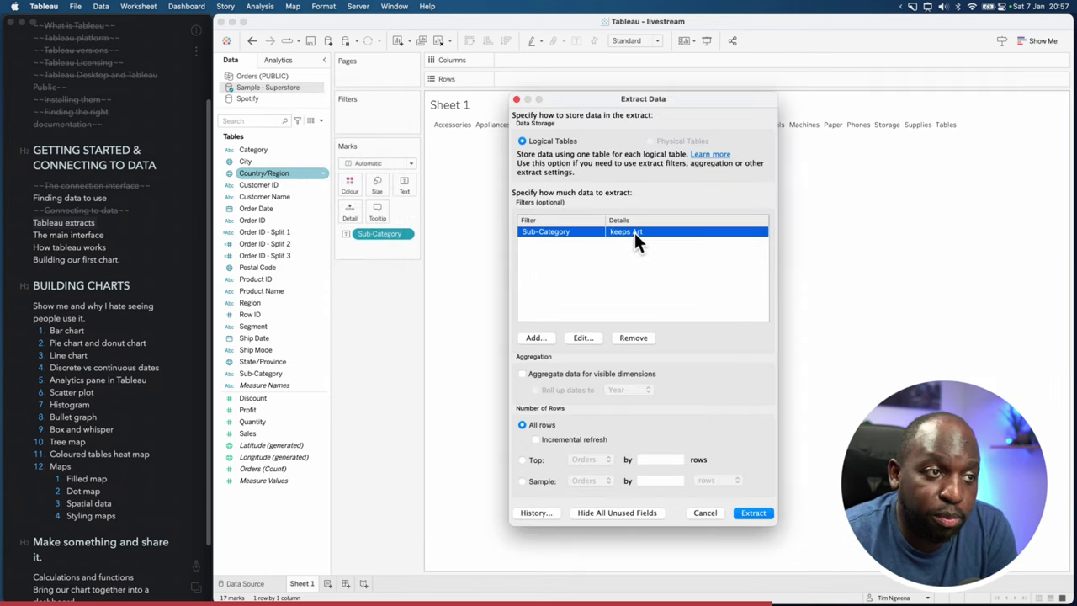
left_click(644, 338)
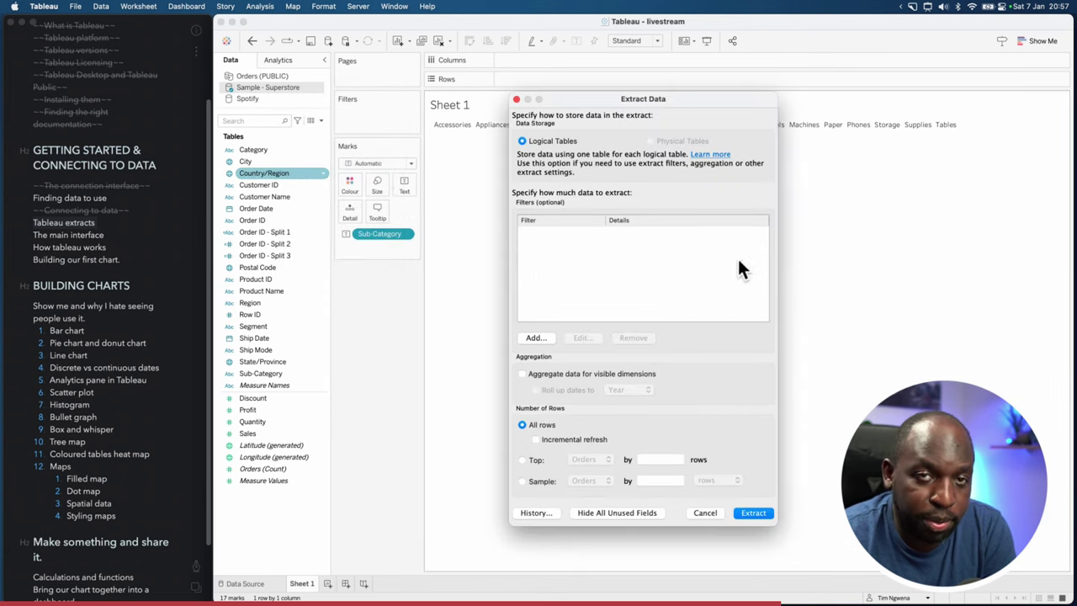
left_click(761, 514)
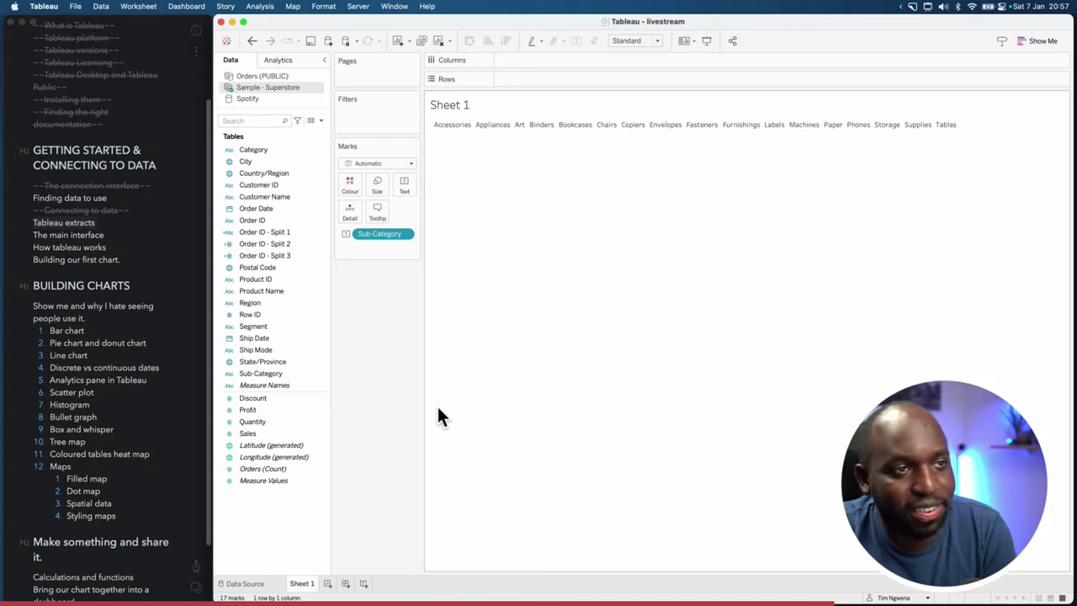
Step: Point a red annotation arrow at the Sample - Superstore extract icon, clear it, and compare its fields with those of Orders (PUBLIC)
key("ctrl+alt+a")
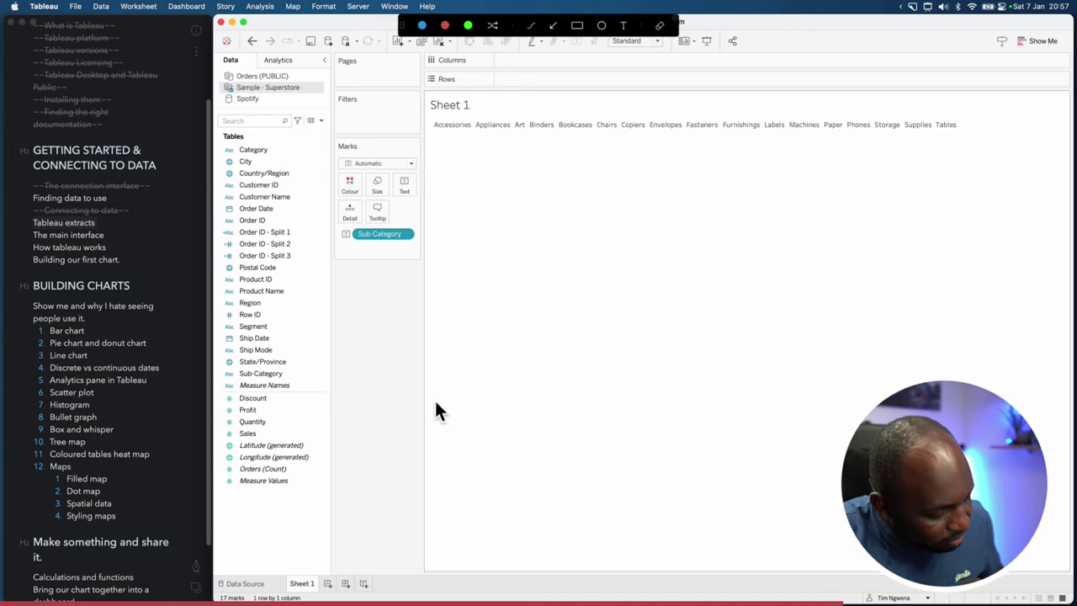
left_click_drag(277, 134, 238, 99)
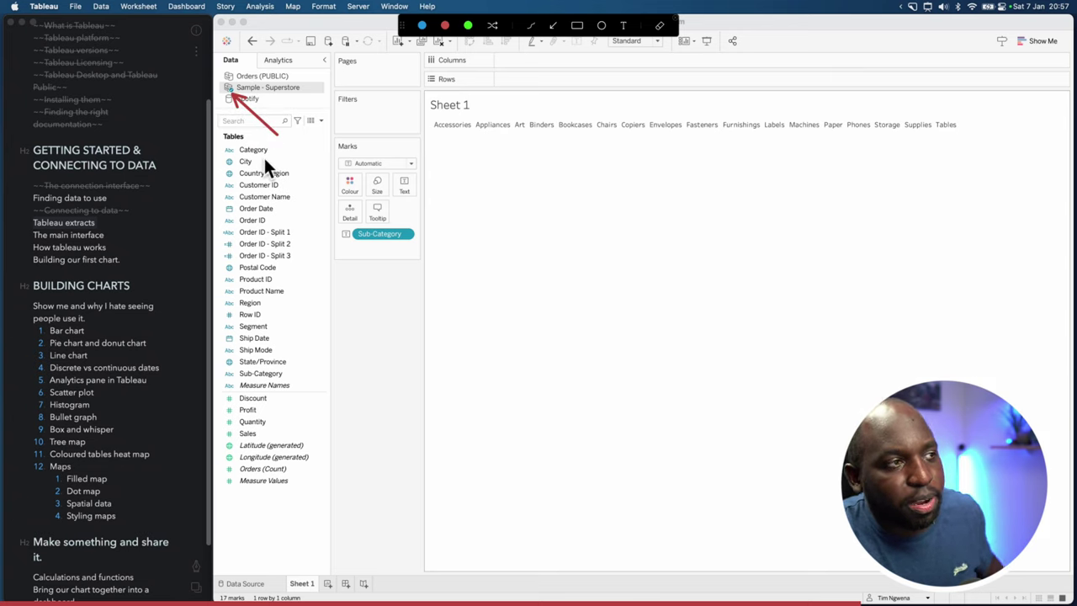
key("Escape")
left_click(251, 76)
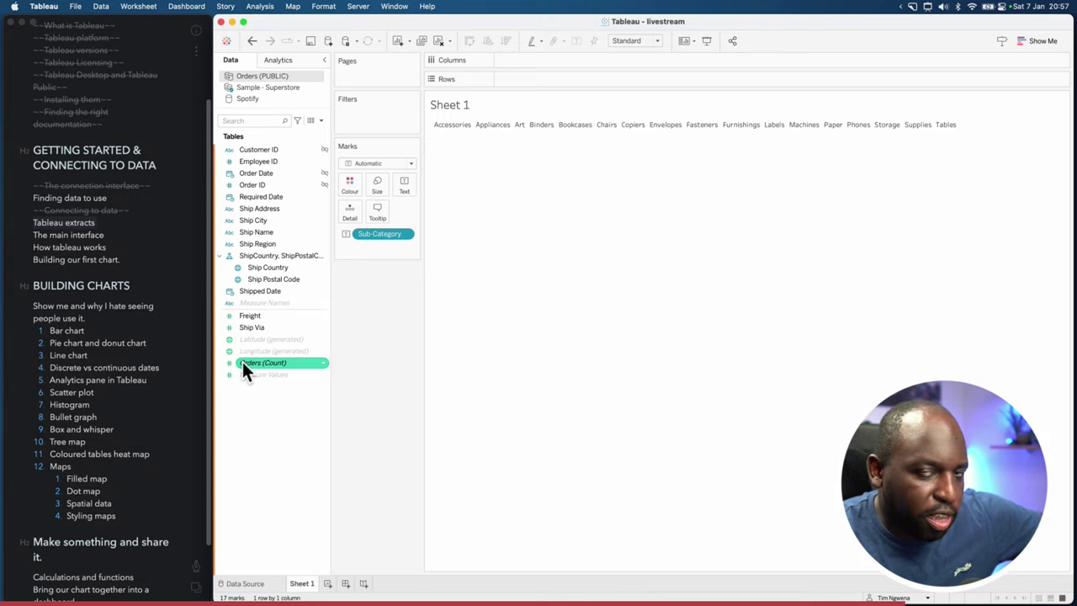
left_click(279, 87)
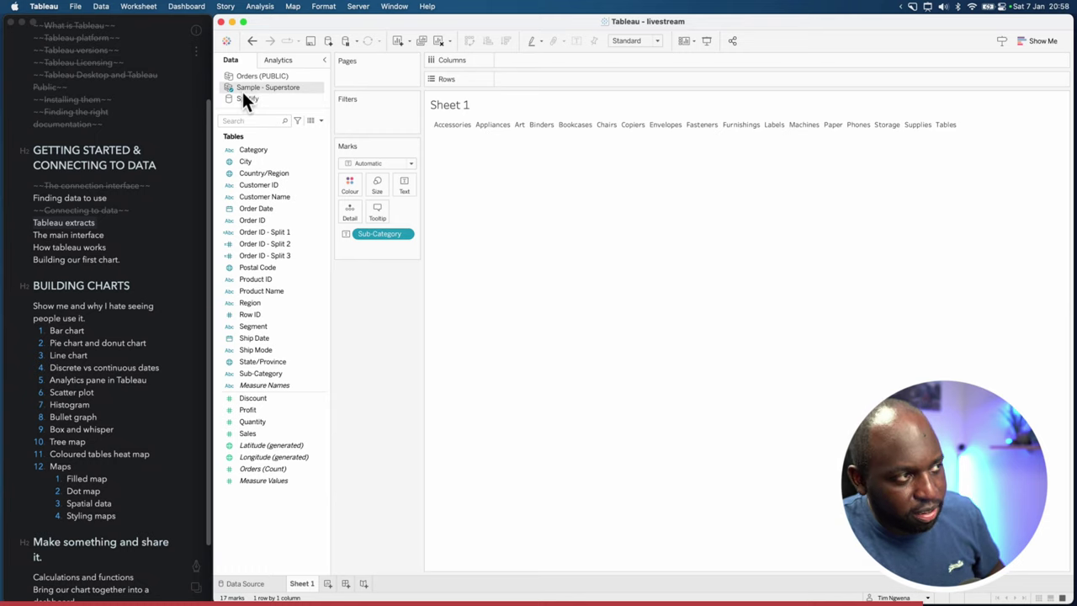
Step: Remove Sub-Category from the marks on Sheet 1 and undo the removal
left_click(407, 237)
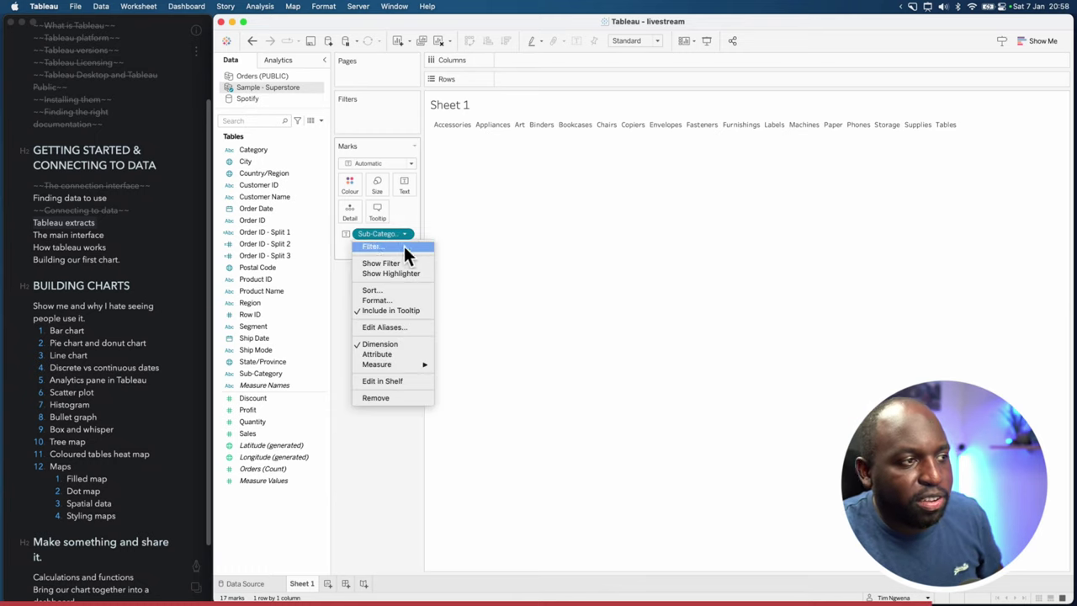
left_click(402, 397)
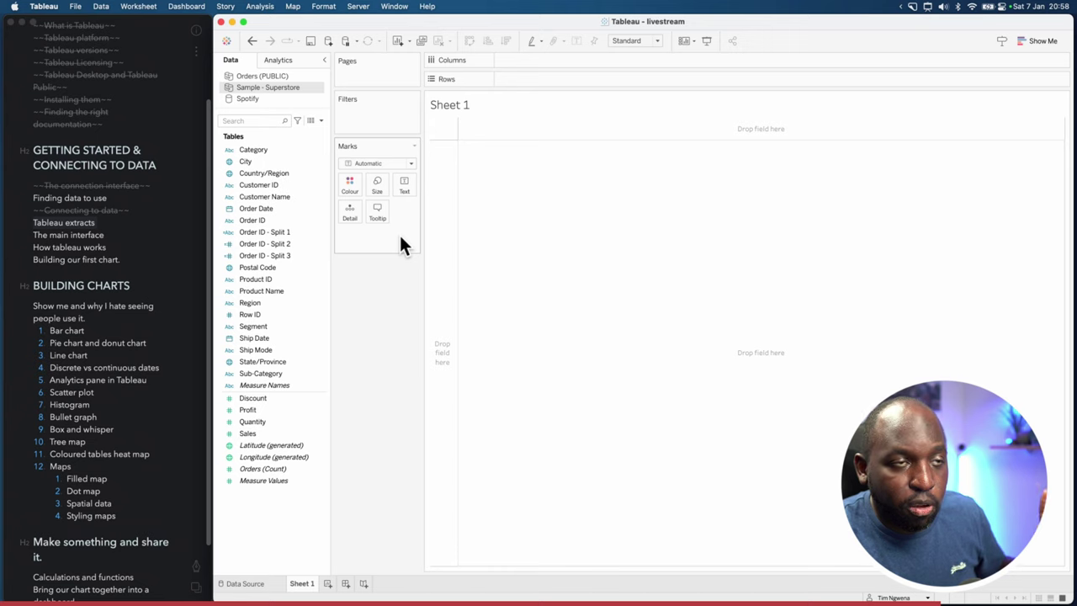
left_click(254, 42)
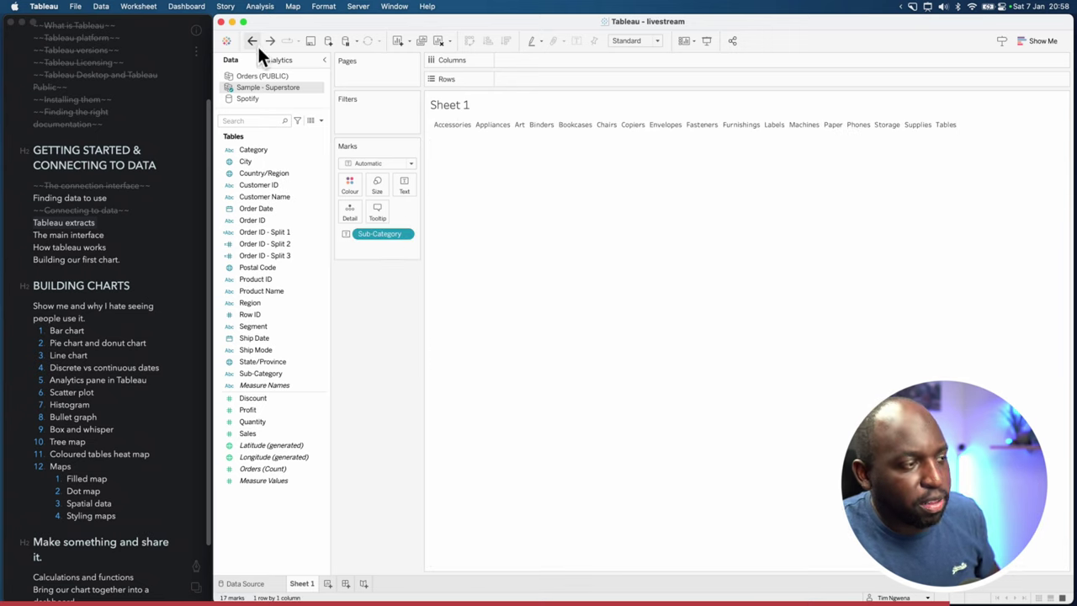
Step: Point red annotation arrows at the Undo and Clear Sheet commands, clearing each annotation
key("ctrl+shift+a")
left_click_drag(269, 78, 268, 74)
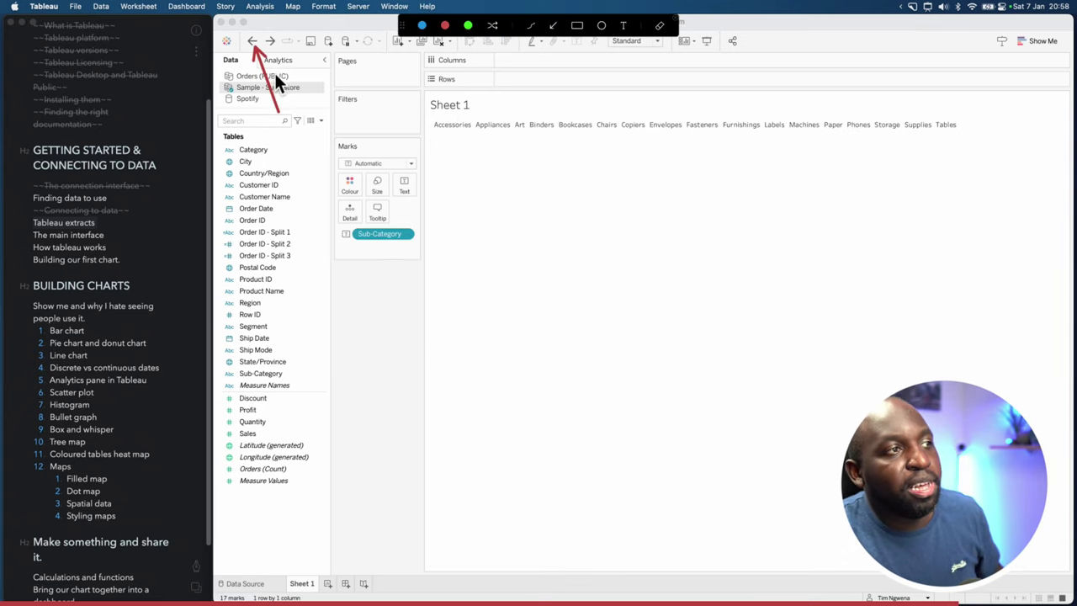
key("ctrl+shift+a")
key("ctrl+shift+a")
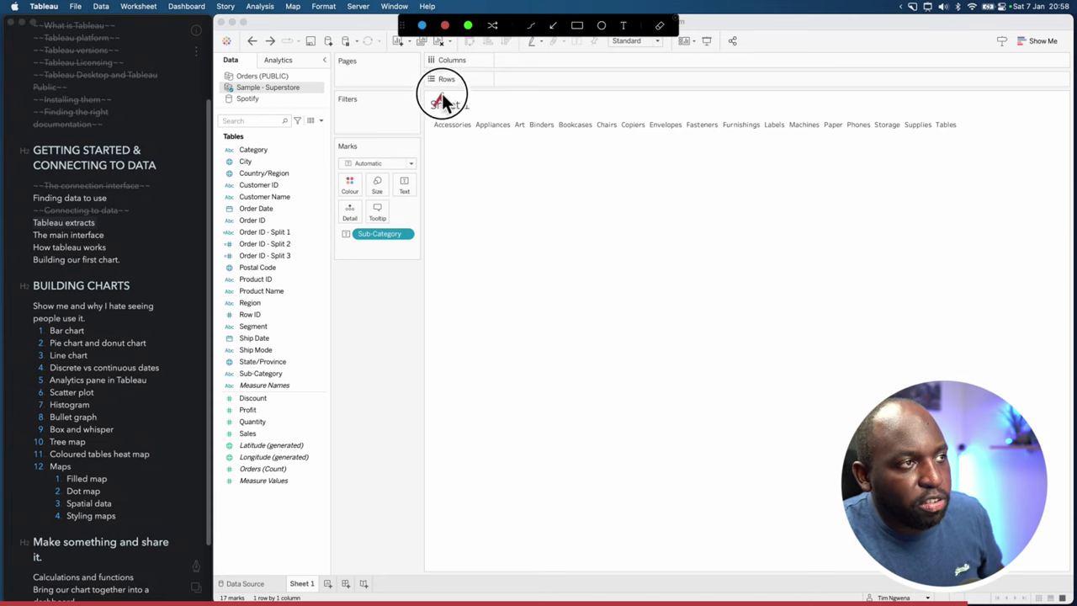
left_click_drag(439, 98, 440, 49)
key("ctrl+shift+a")
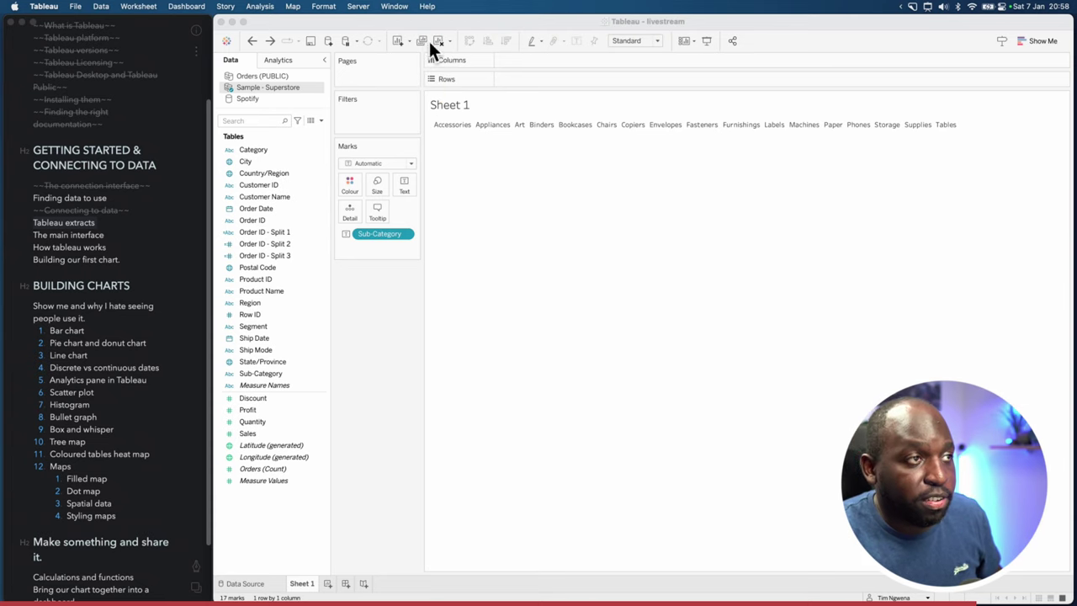
Step: Clear Sheet 1 and display the fields of the Orders (PUBLIC) data source
left_click(438, 41)
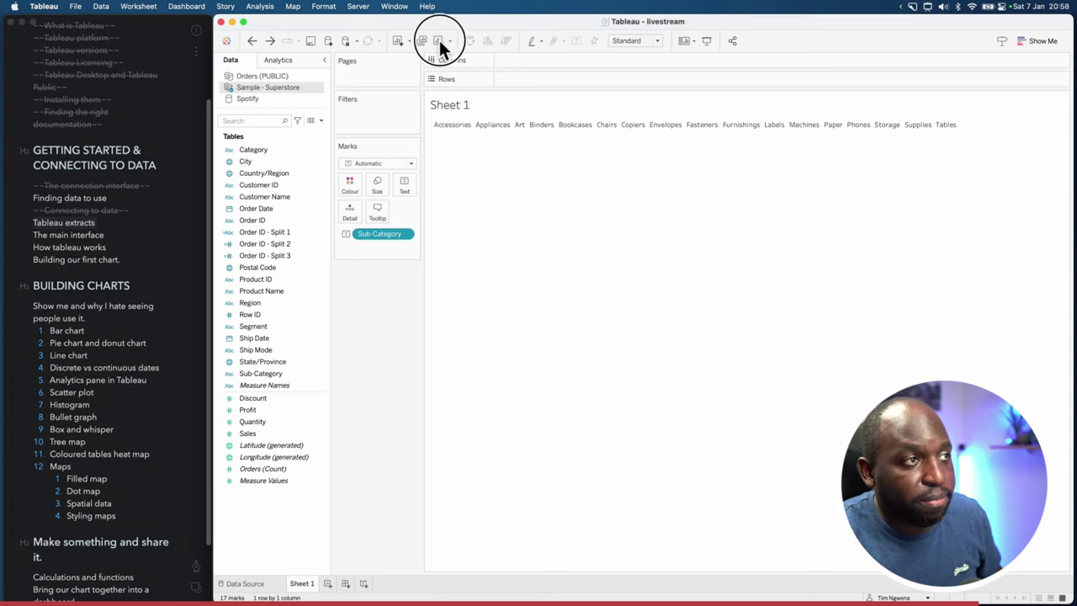
left_click(252, 77)
left_click(267, 196)
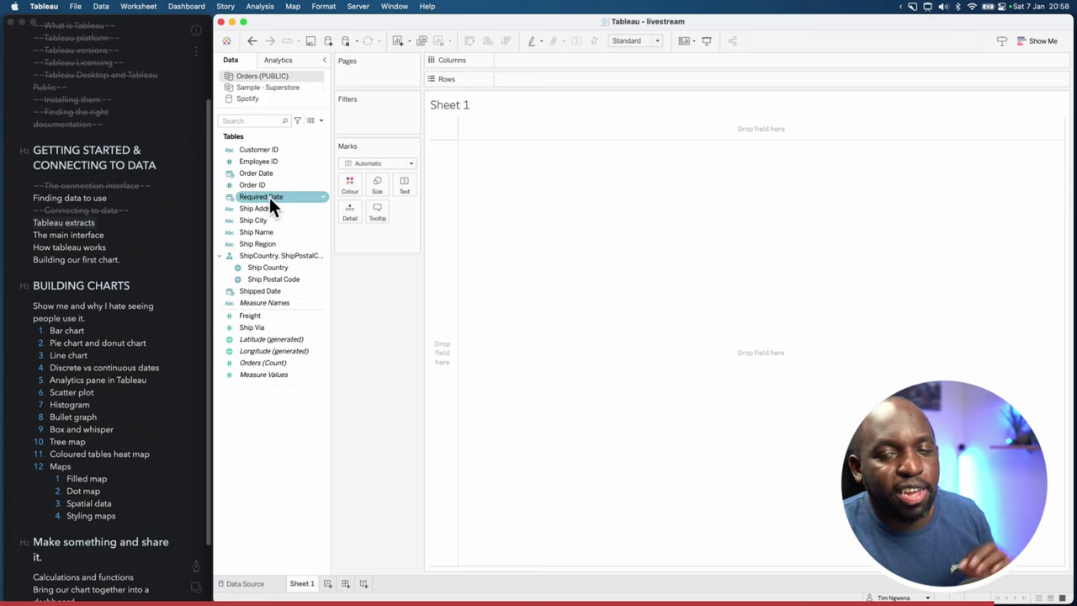
left_click(264, 207)
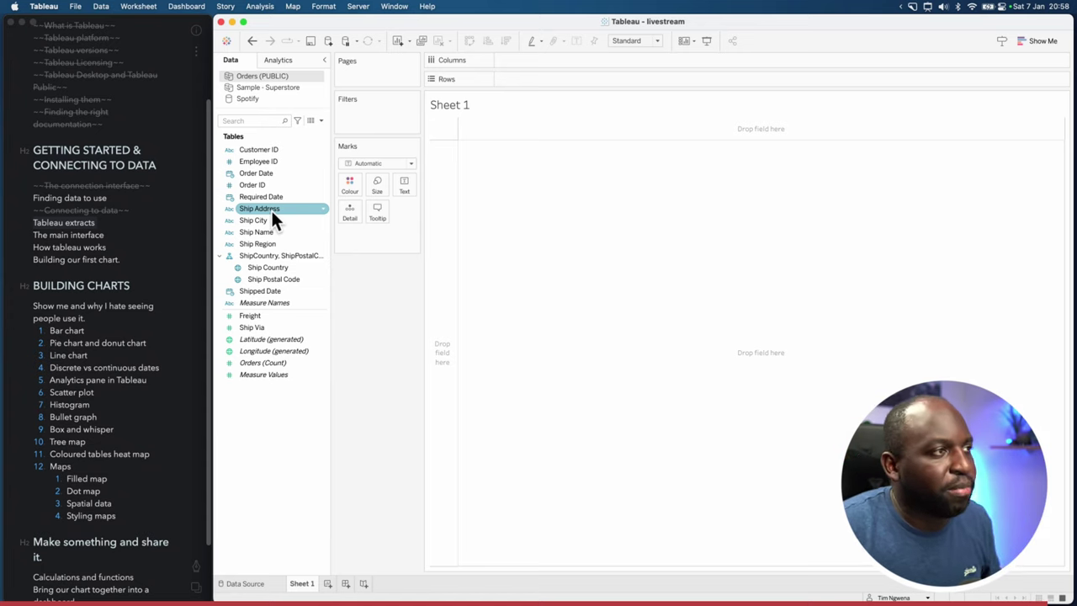
left_click(231, 128)
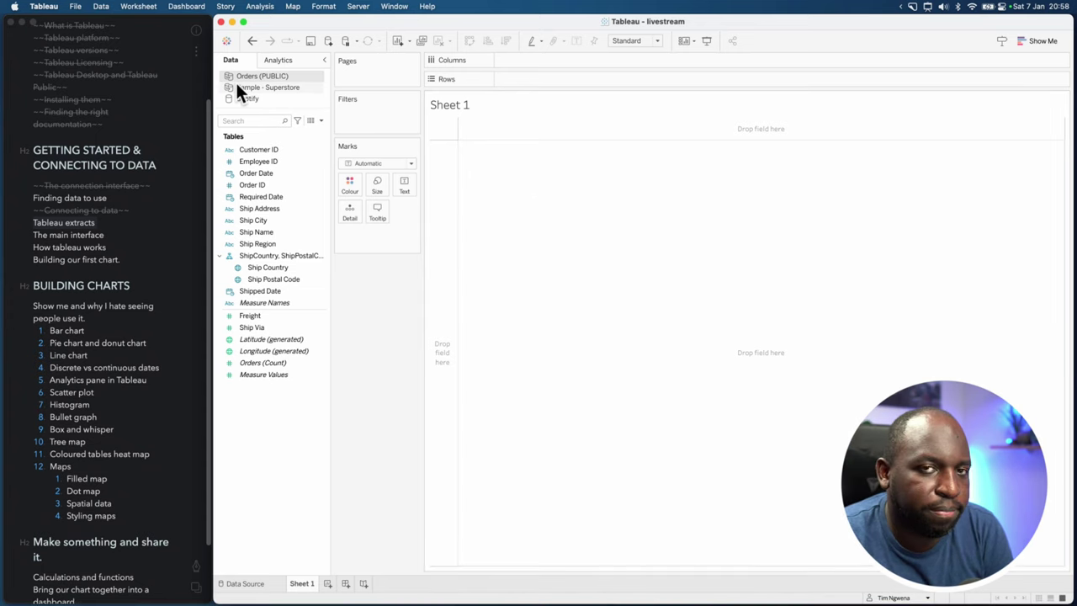
Step: Switch to the Bear outline note and strike through the "Tableau extracts" line under Getting Started & Connecting to Data
left_click(108, 215)
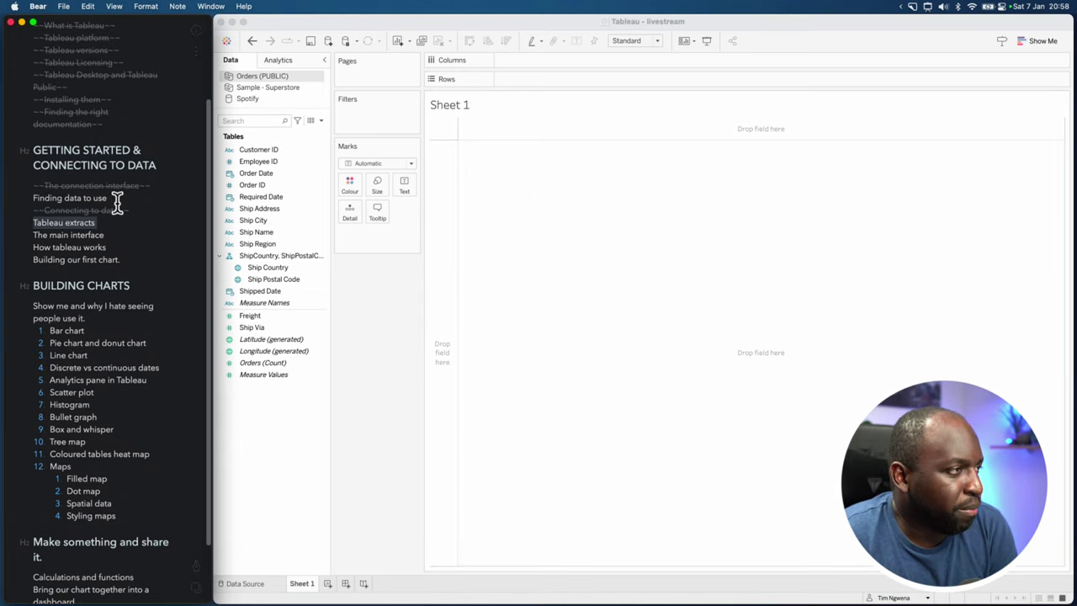
left_click(91, 223)
left_click_drag(91, 222, 26, 221)
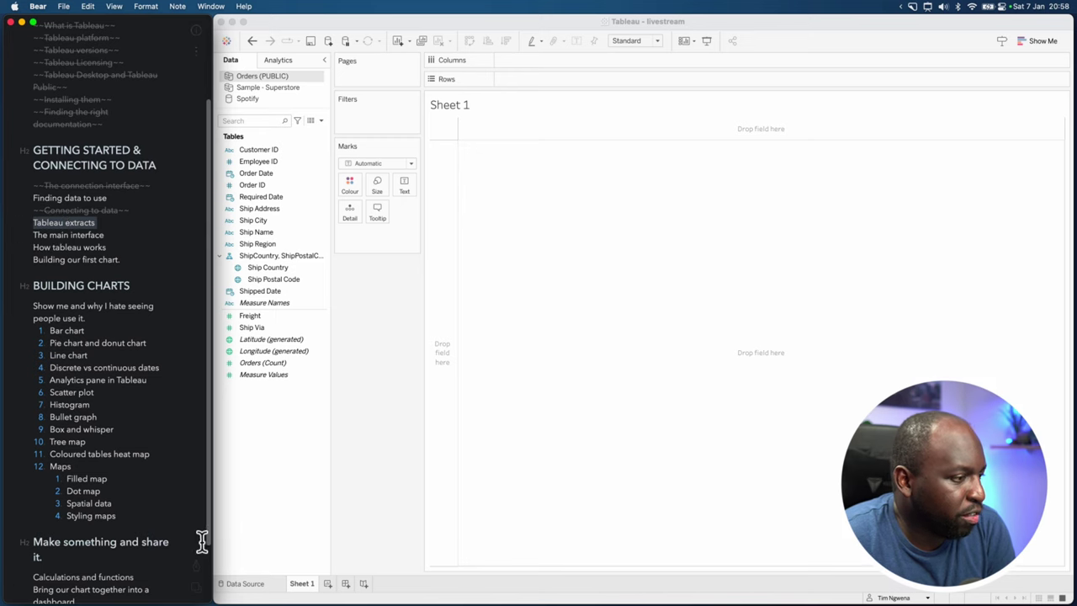
left_click(196, 565)
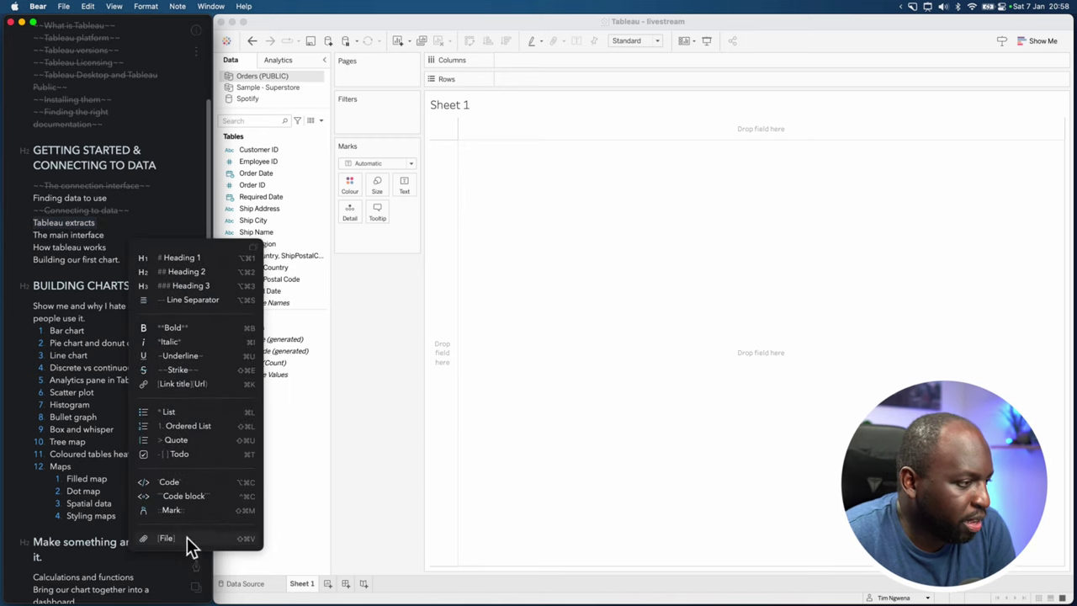
left_click(196, 372)
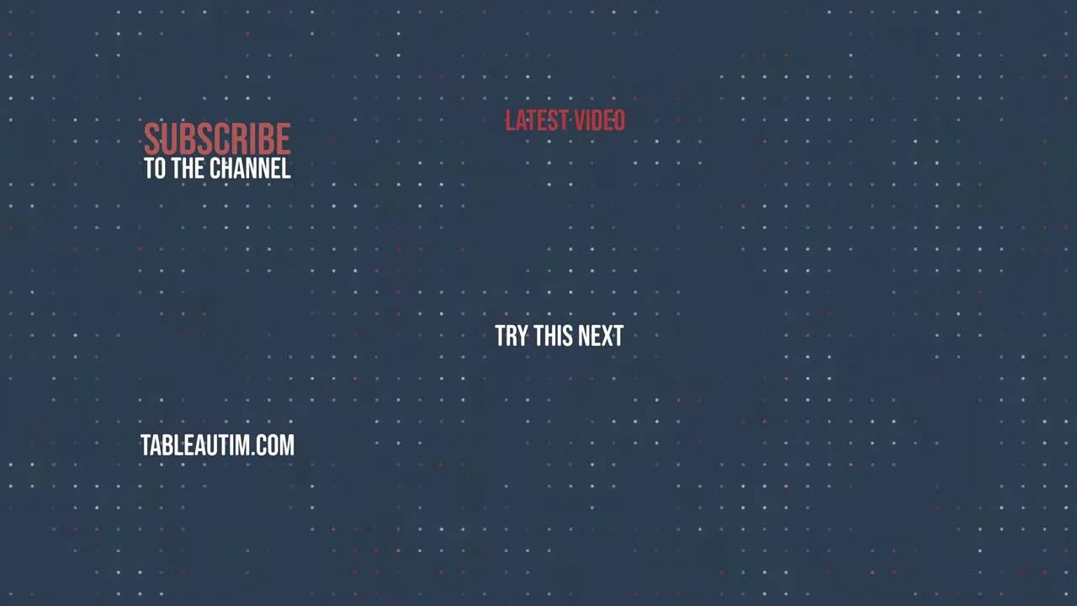